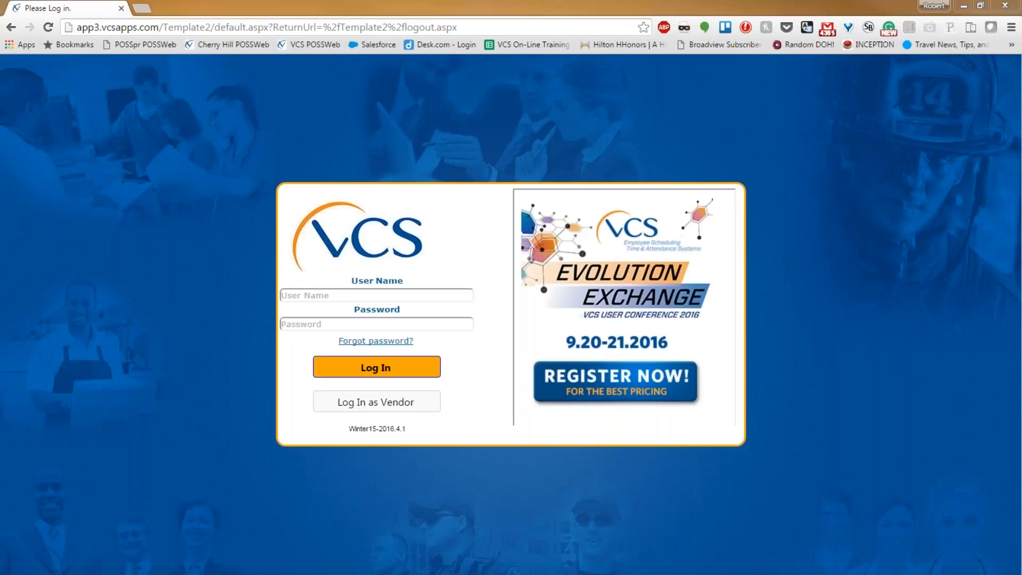
# Try to log in with the user name super and the account password
pyautogui.click(306, 297)
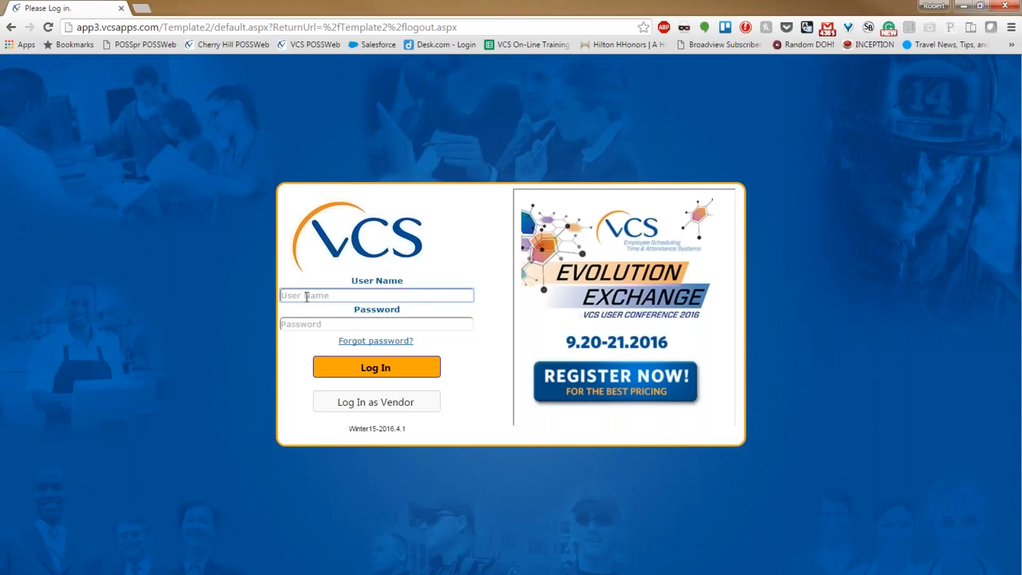
pyautogui.write('super')
pyautogui.press('Tab')
pyautogui.write('••••')
pyautogui.press('Return')
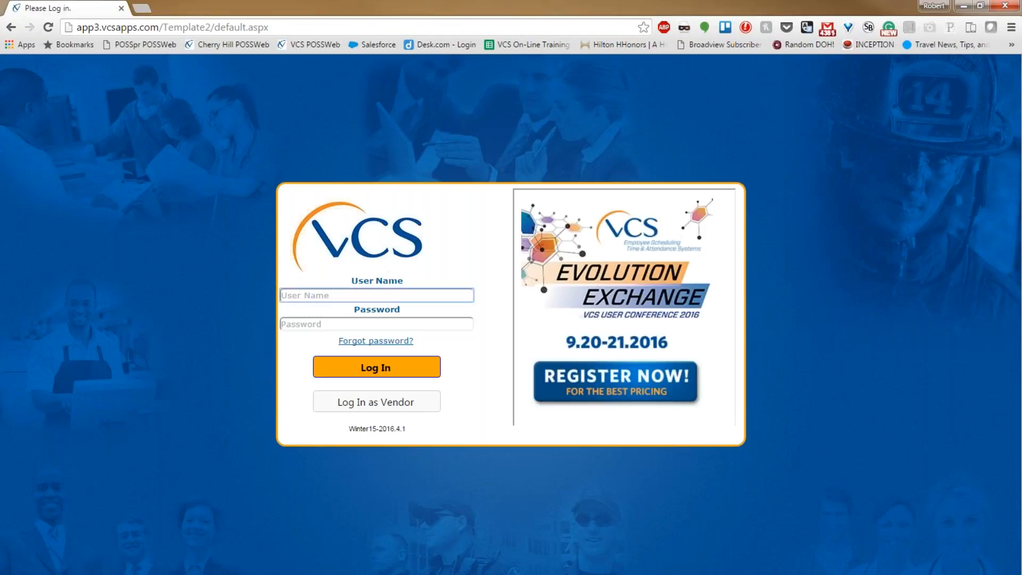
# Log in again as super, re-entering the account password
pyautogui.write('super')
pyautogui.press('Tab')
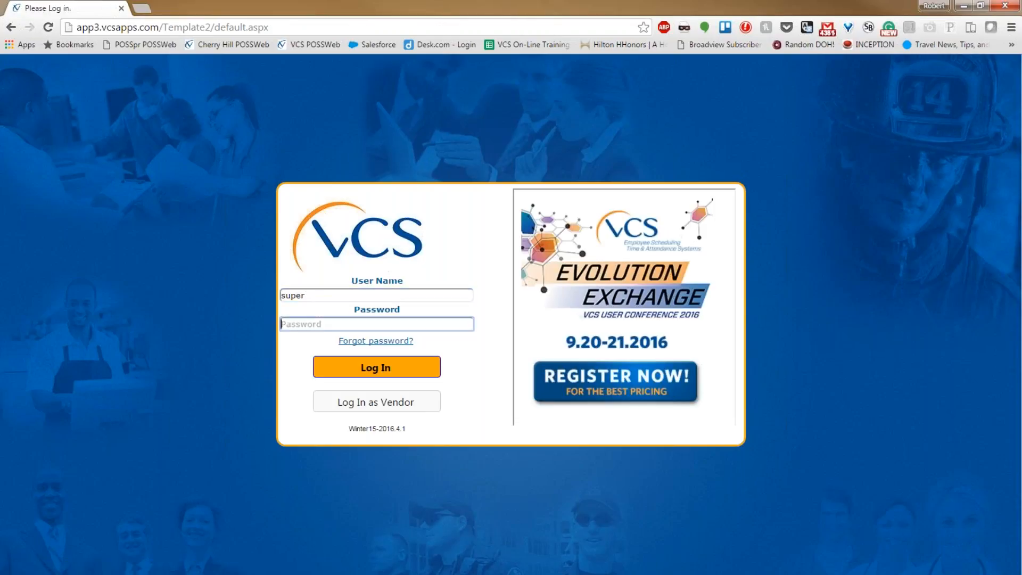
pyautogui.write('••••')
pyautogui.click(373, 367)
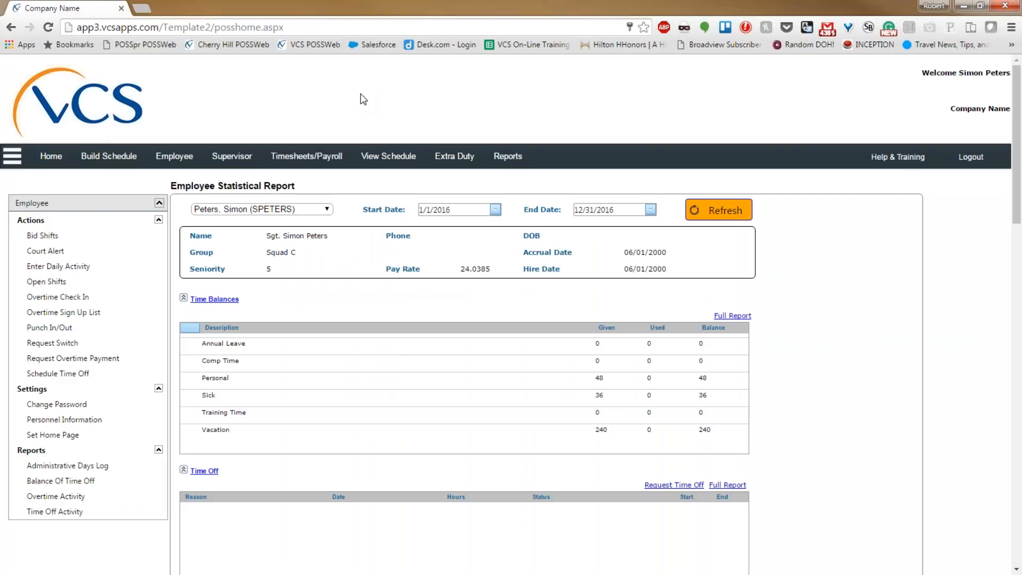
# Open the daily schedule and hide the side menu to widen the view
pyautogui.click(392, 156)
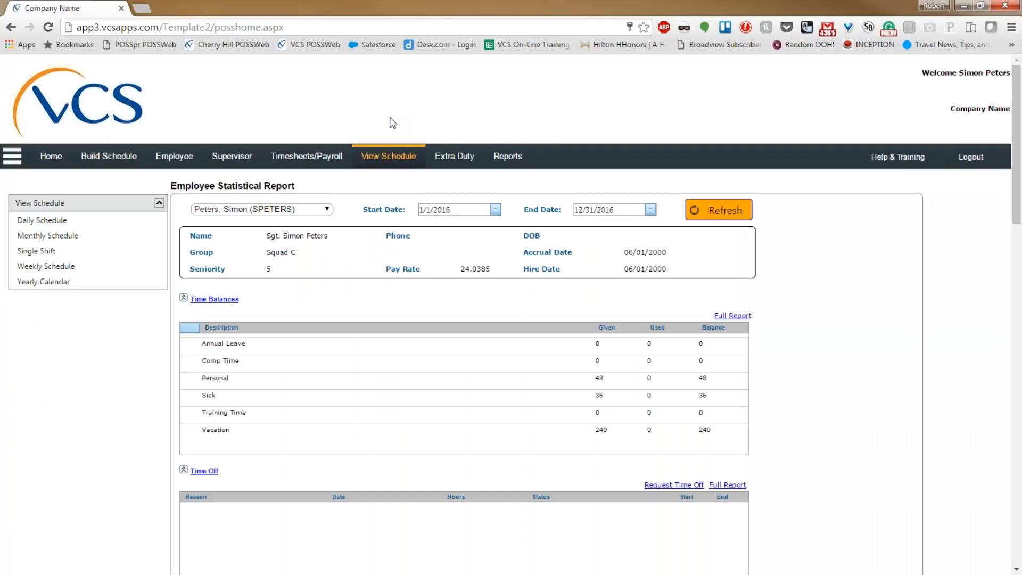
pyautogui.click(42, 225)
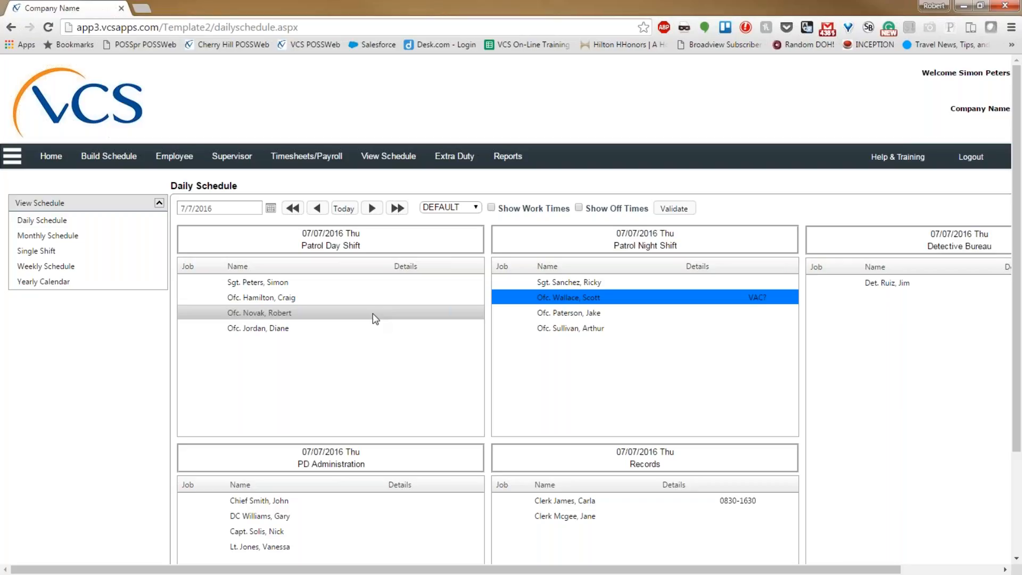
pyautogui.click(10, 157)
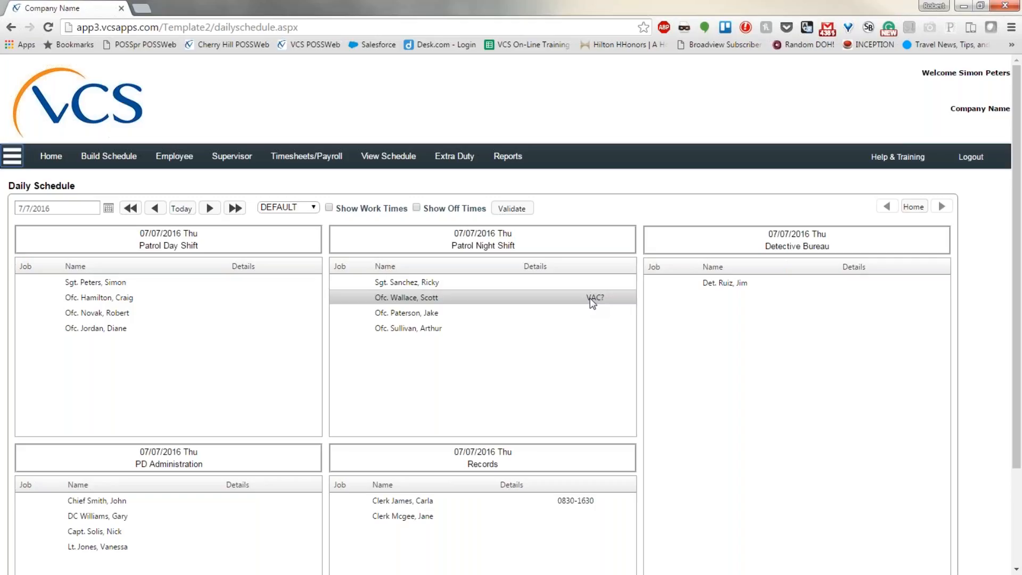
# Examine the pending vacation entry in the Patrol Night Shift and the daily schedule's date calendar
pyautogui.click(592, 301)
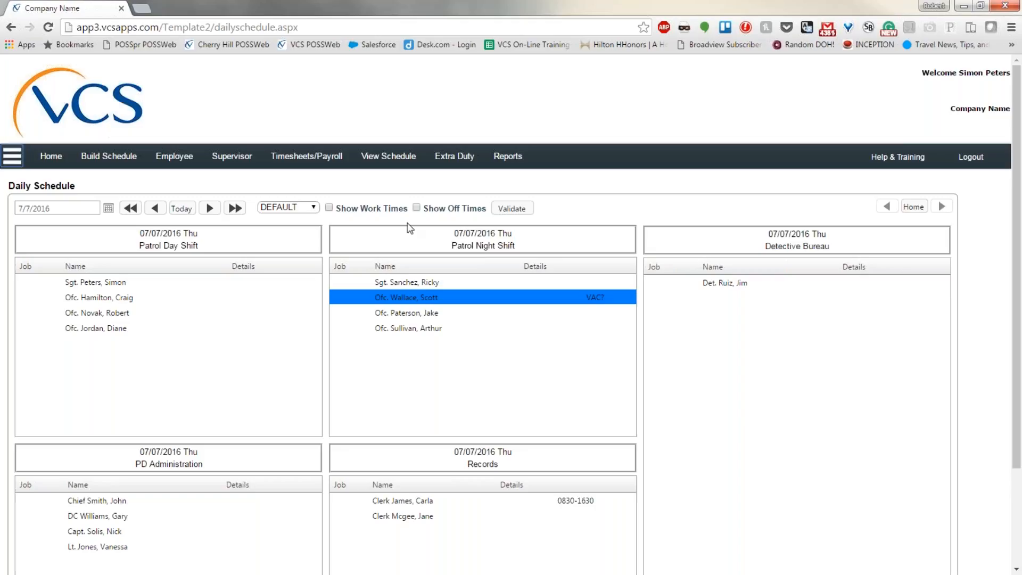
pyautogui.click(38, 205)
pyautogui.click(109, 208)
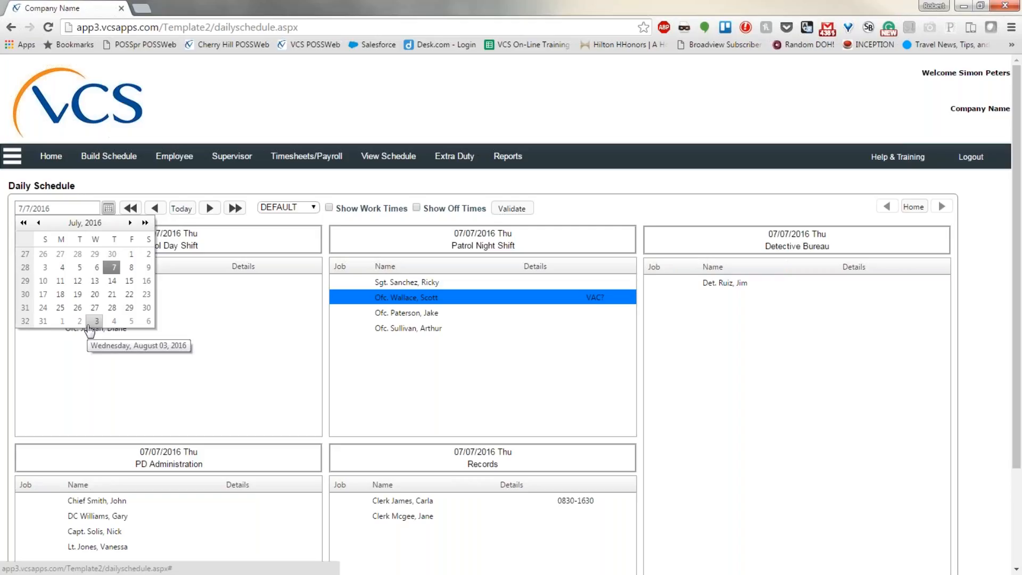
pyautogui.click(310, 191)
# Check which schedules can be chosen for the daily view, leaving DEFAULT selected
pyautogui.click(313, 209)
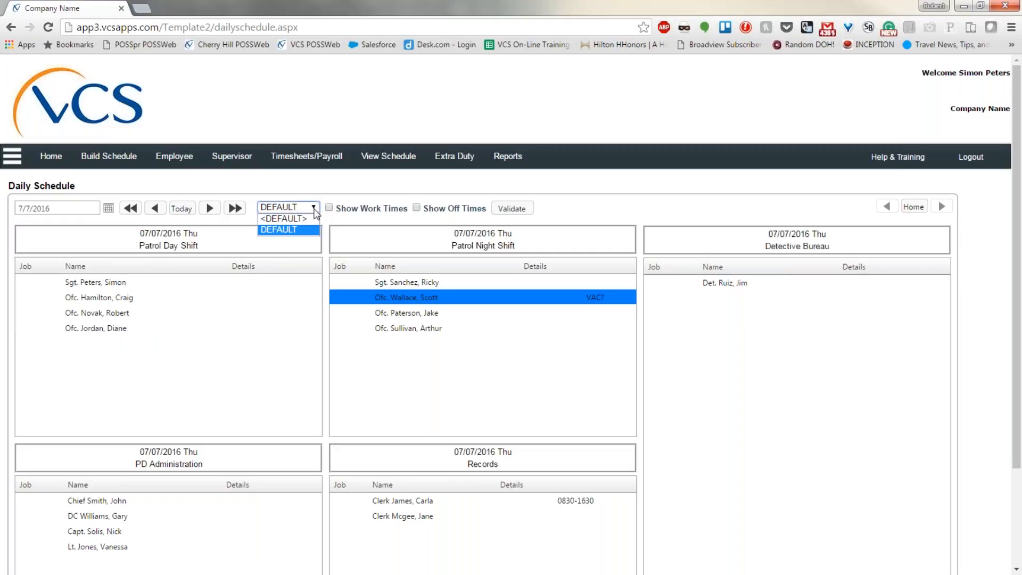
pyautogui.click(316, 209)
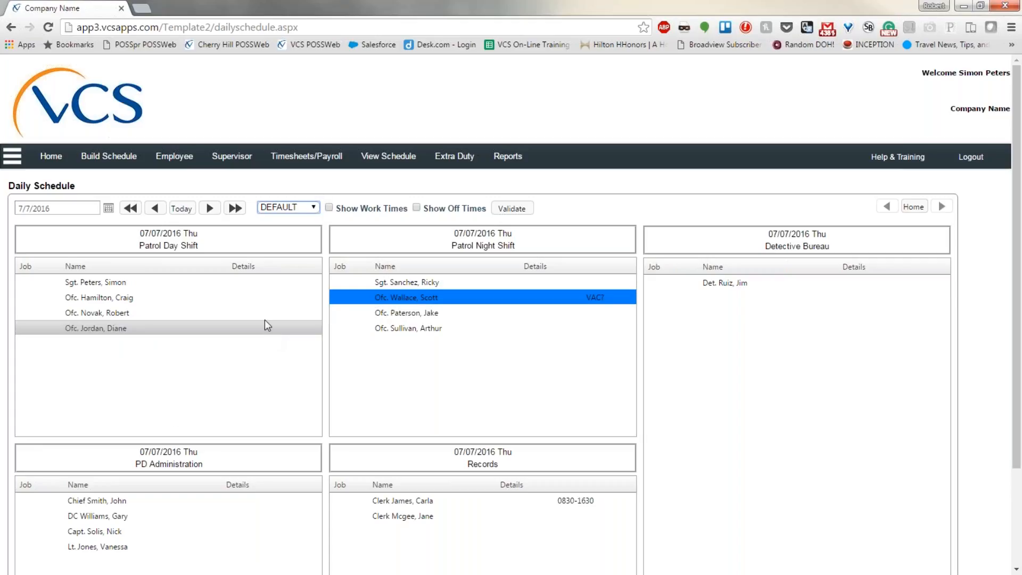
pyautogui.click(315, 211)
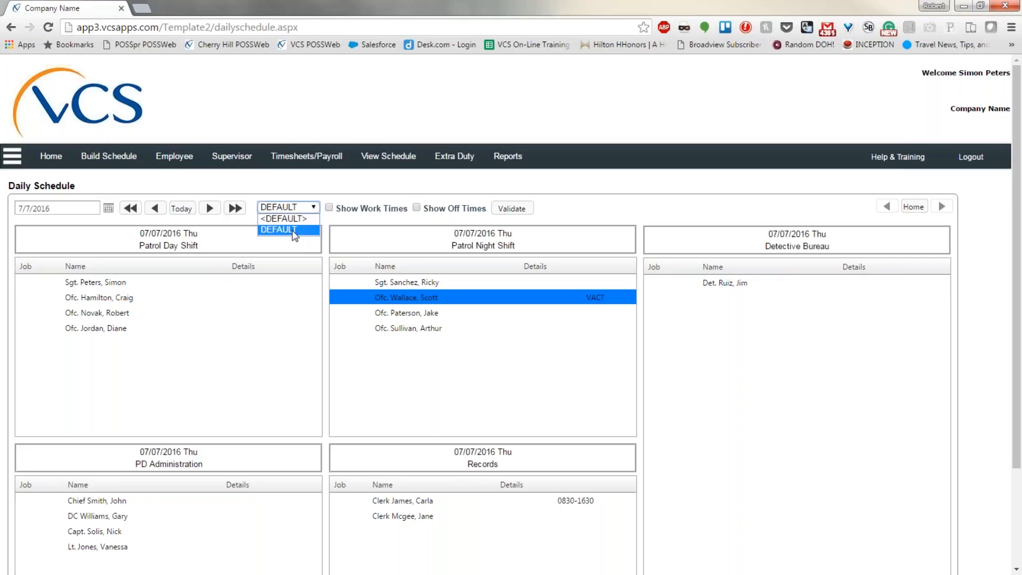
pyautogui.click(304, 184)
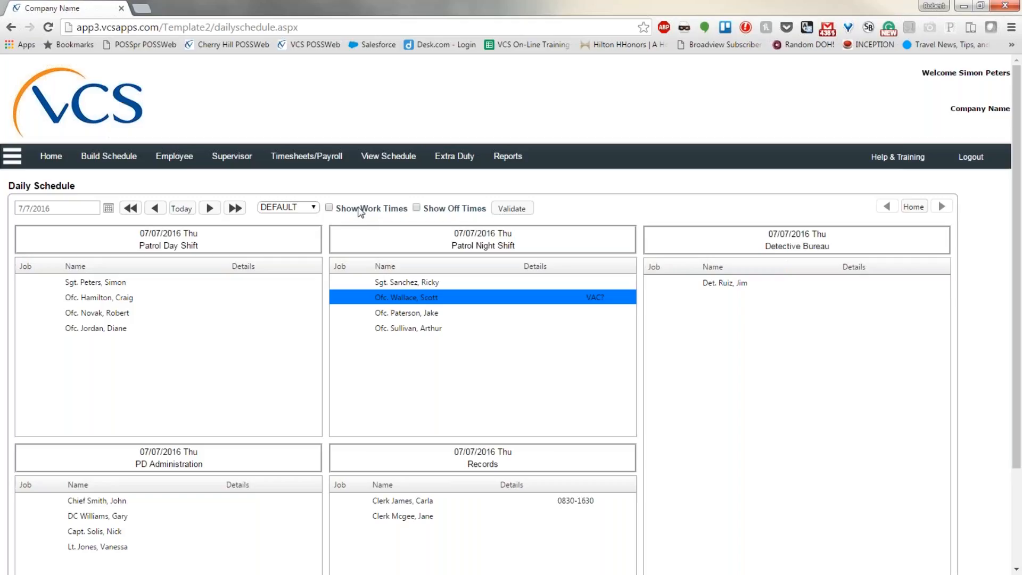
# Turn on off times in the daily schedule to view the vacation hours, then turn them off again
pyautogui.click(416, 207)
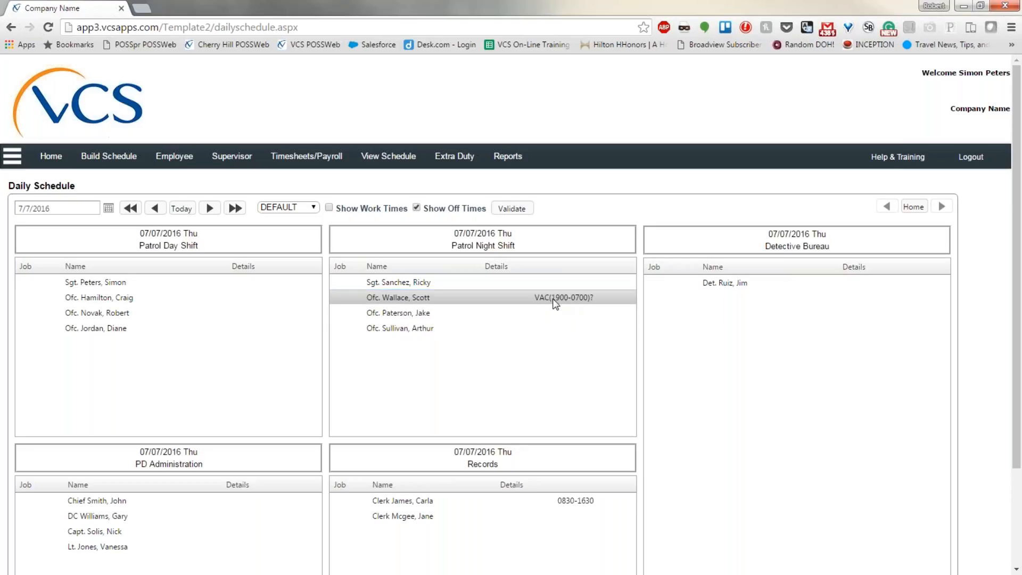
pyautogui.click(417, 208)
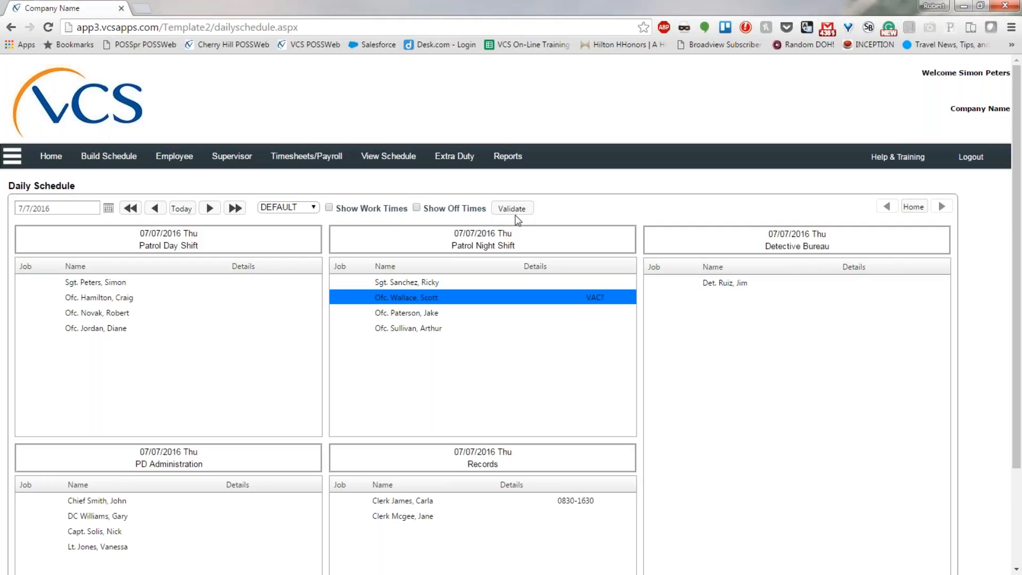
pyautogui.click(516, 215)
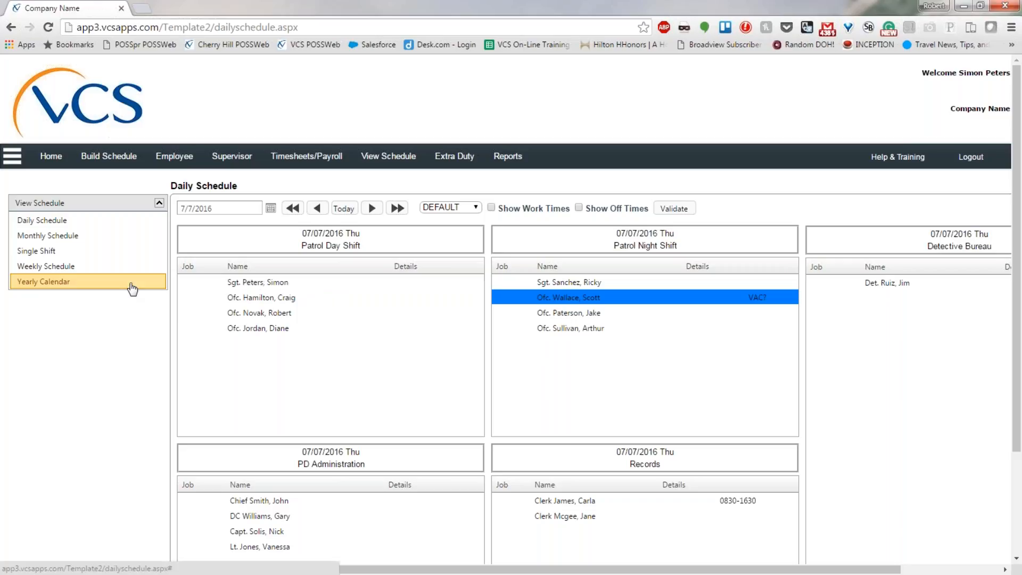
# Open the weekly schedule for Squad B and set its date to 7/11/2016
pyautogui.click(35, 269)
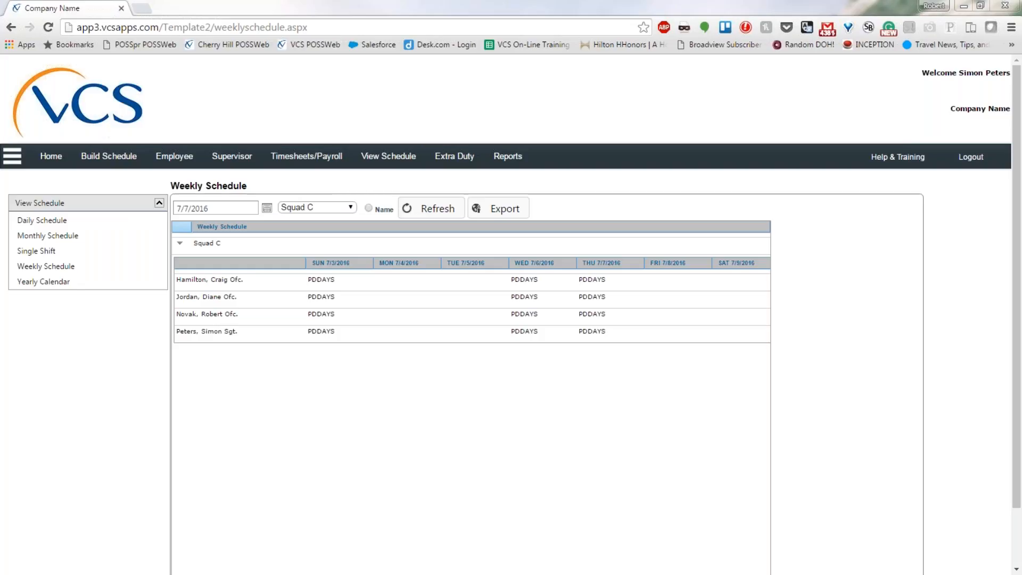
pyautogui.click(351, 207)
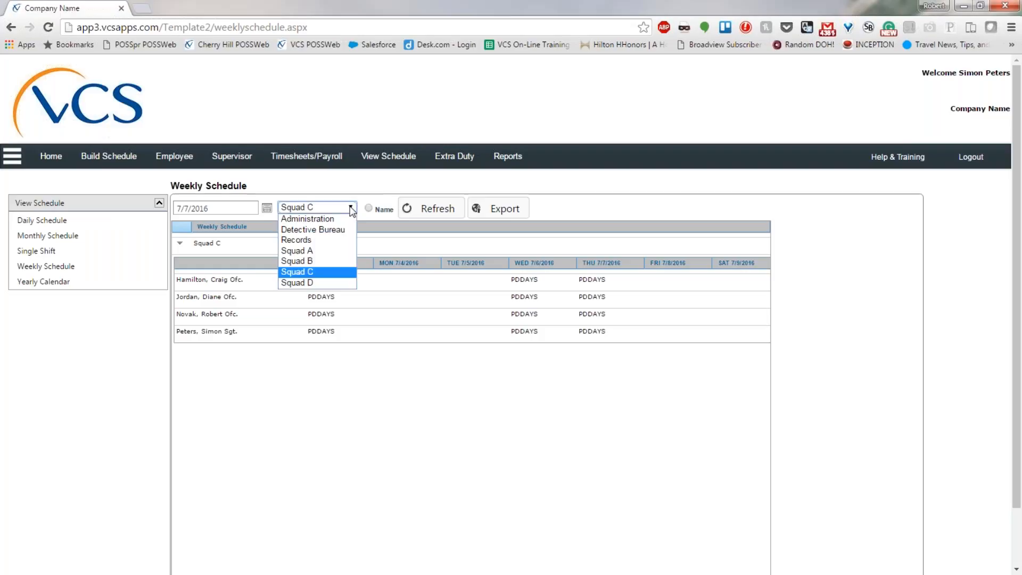
pyautogui.click(325, 261)
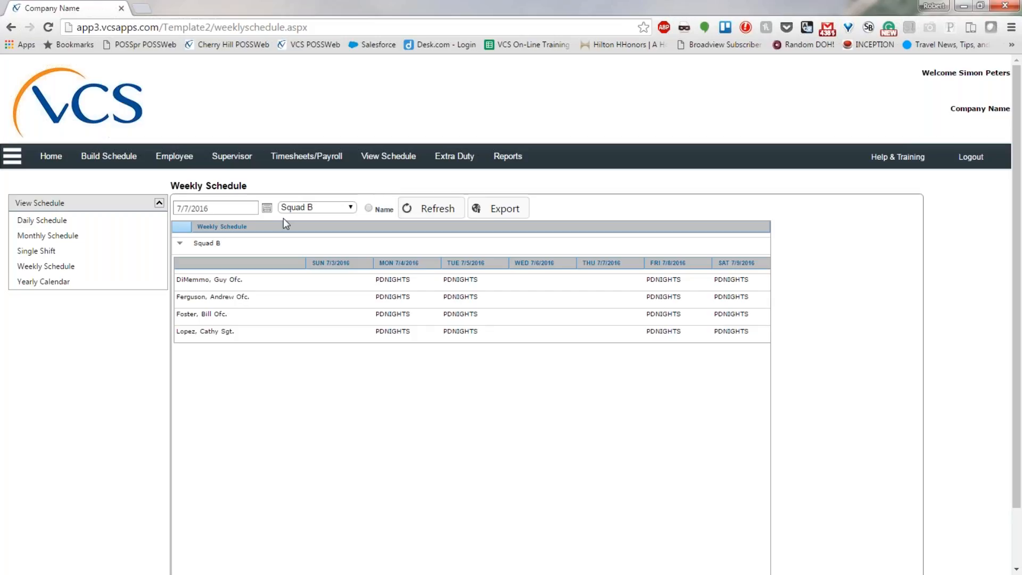
pyautogui.click(267, 207)
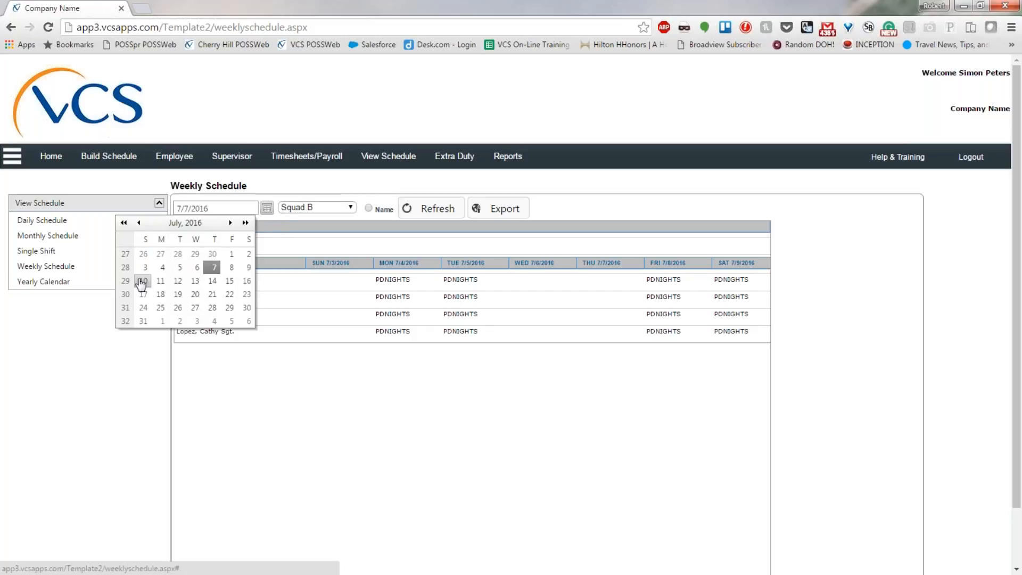
pyautogui.click(161, 281)
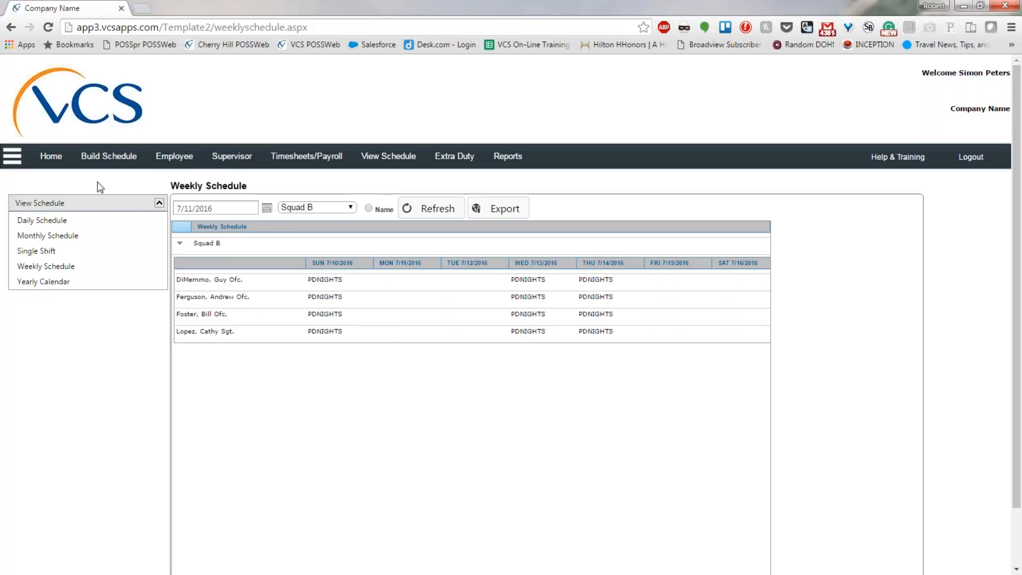
# View the monthly schedule, then open the monthly calendar and switch it to December
pyautogui.click(51, 238)
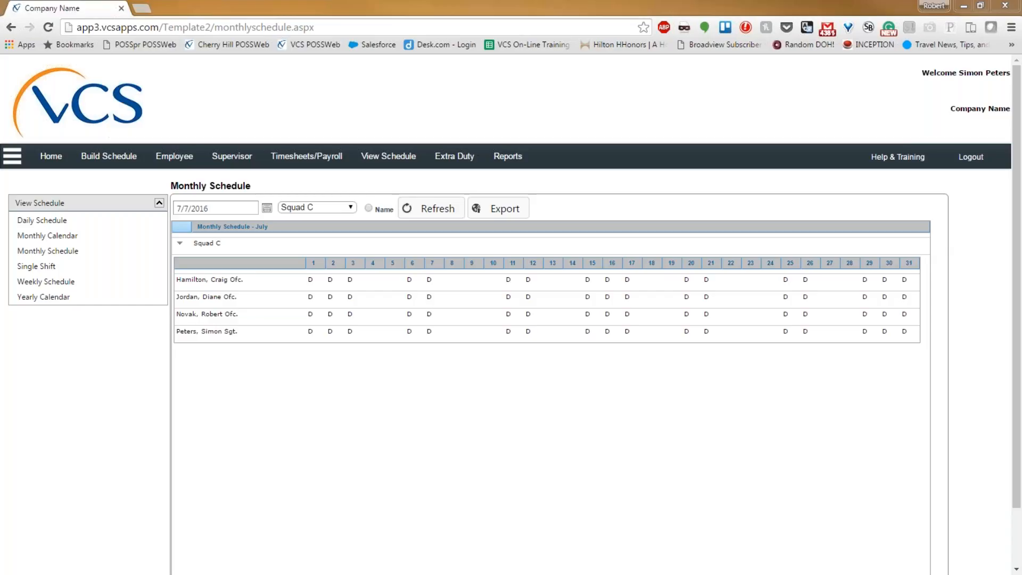
pyautogui.click(68, 237)
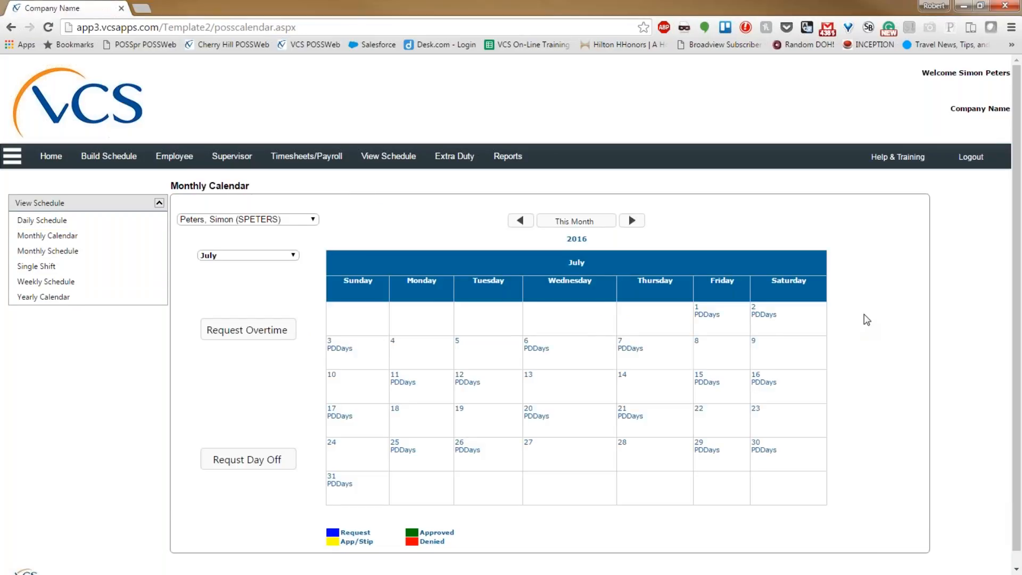
pyautogui.scroll(-1, 859, 322)
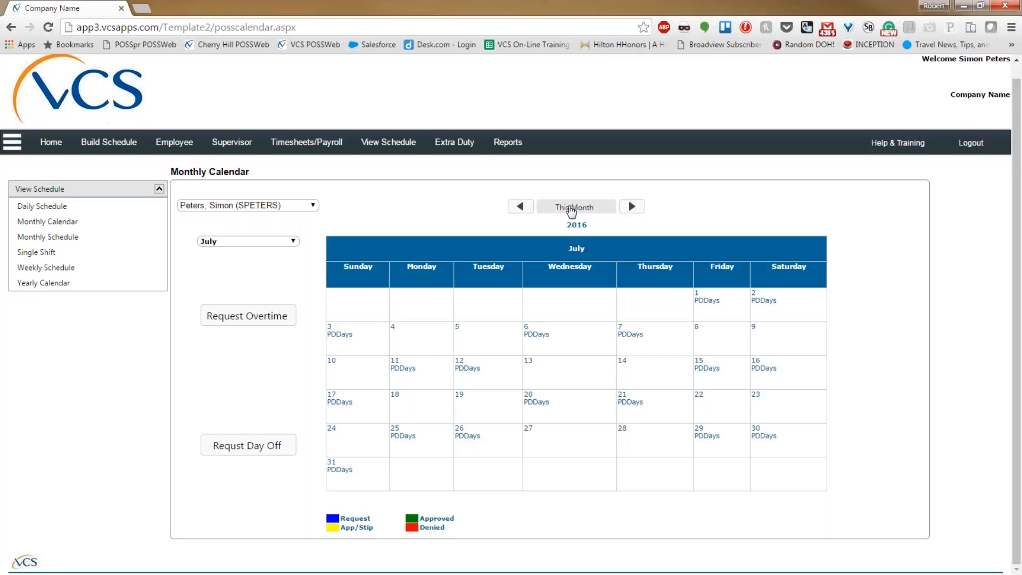
pyautogui.click(293, 243)
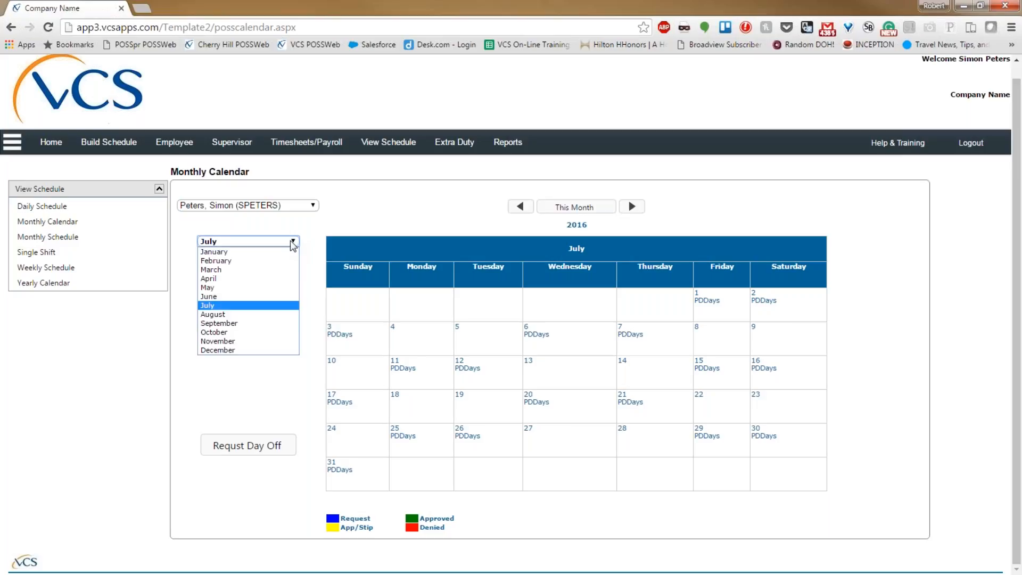
pyautogui.click(258, 349)
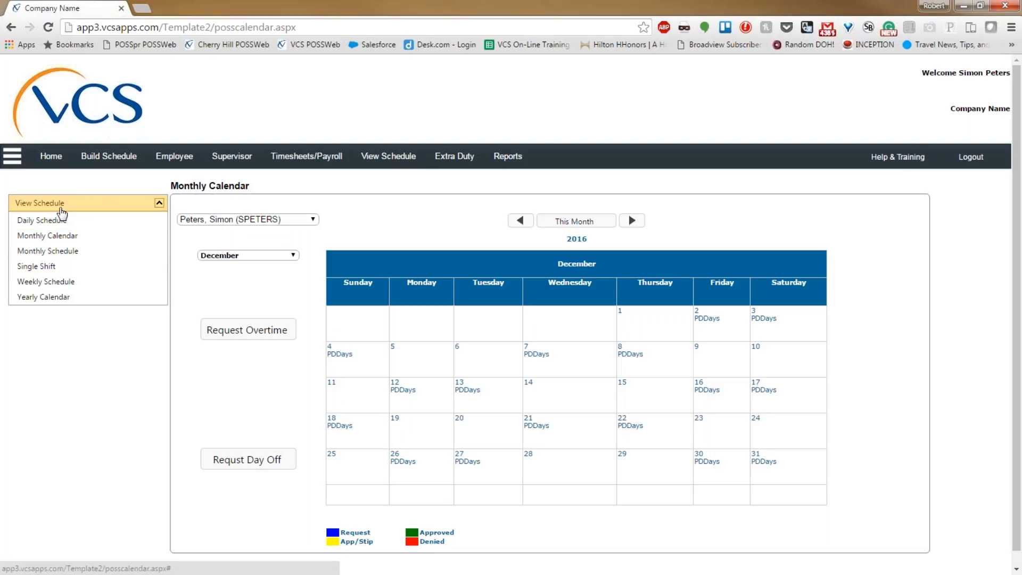
# Open the yearly calendar and look through the shifts for all twelve months
pyautogui.click(45, 297)
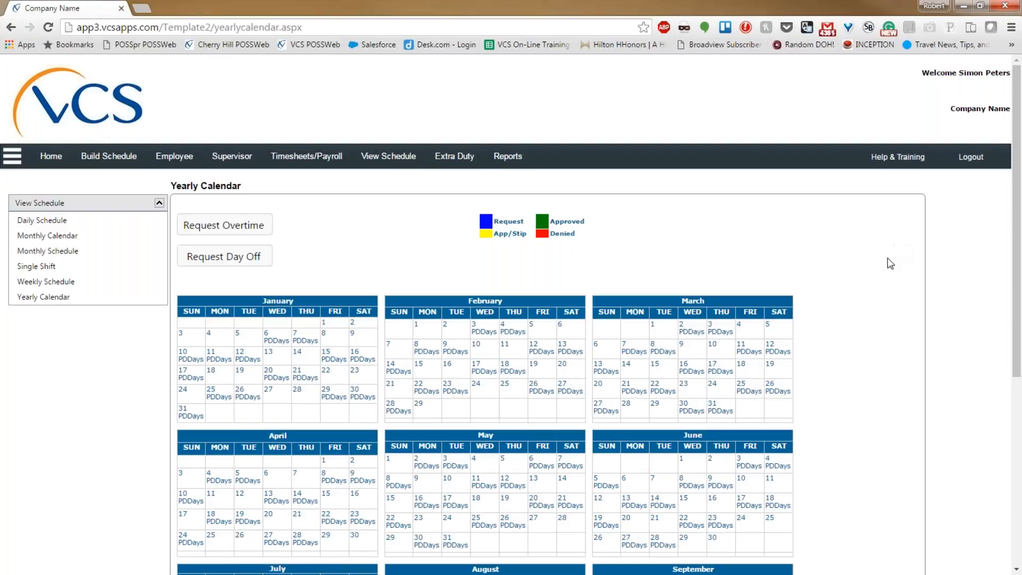
pyautogui.scroll(-1, 888, 260)
pyautogui.scroll(-1, 888, 259)
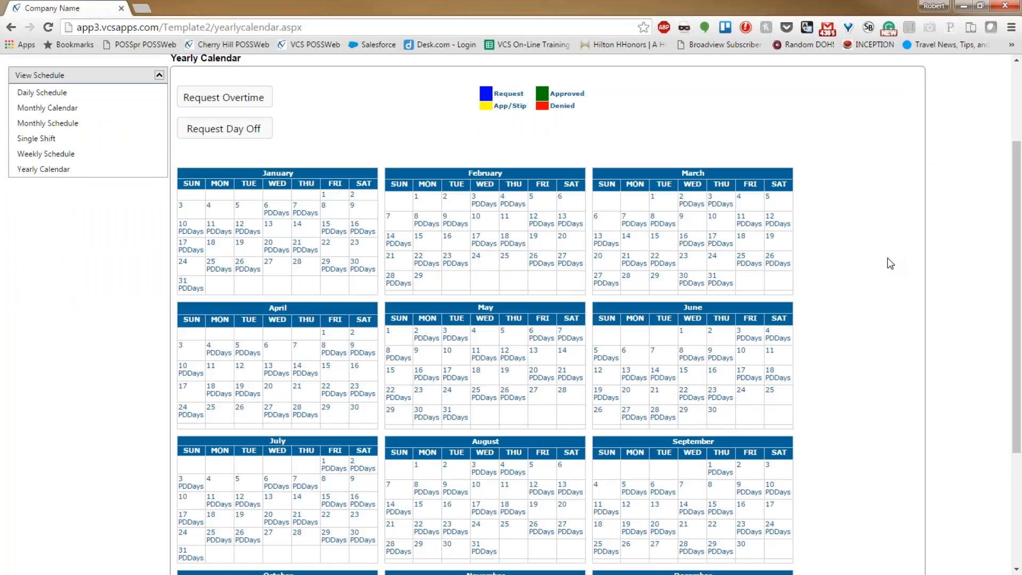
pyautogui.scroll(-1, 887, 259)
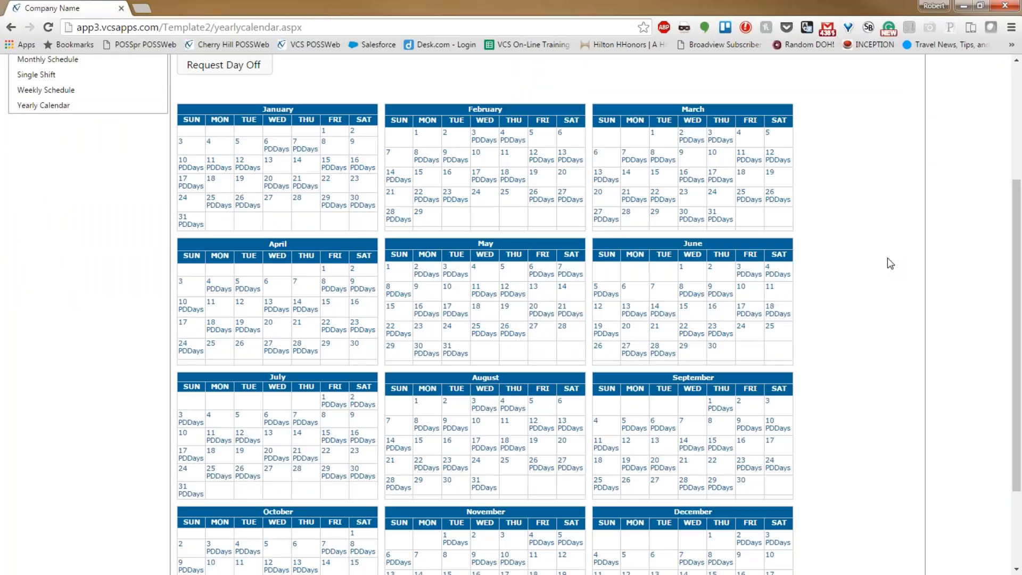
pyautogui.scroll(-2, 887, 259)
pyautogui.scroll(5, 887, 261)
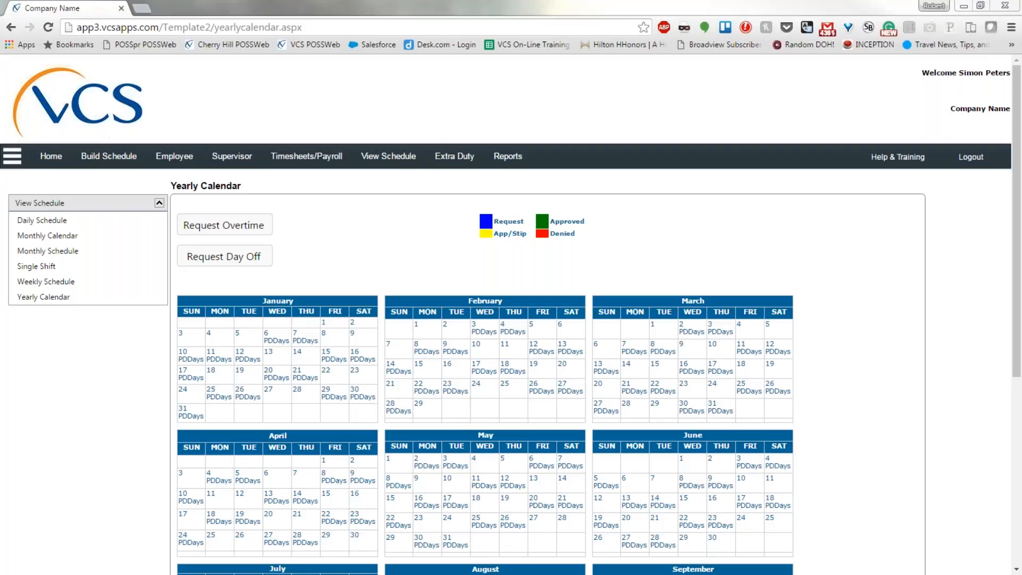
# View the available Supervisor functions, then return to the daily schedule
pyautogui.click(240, 157)
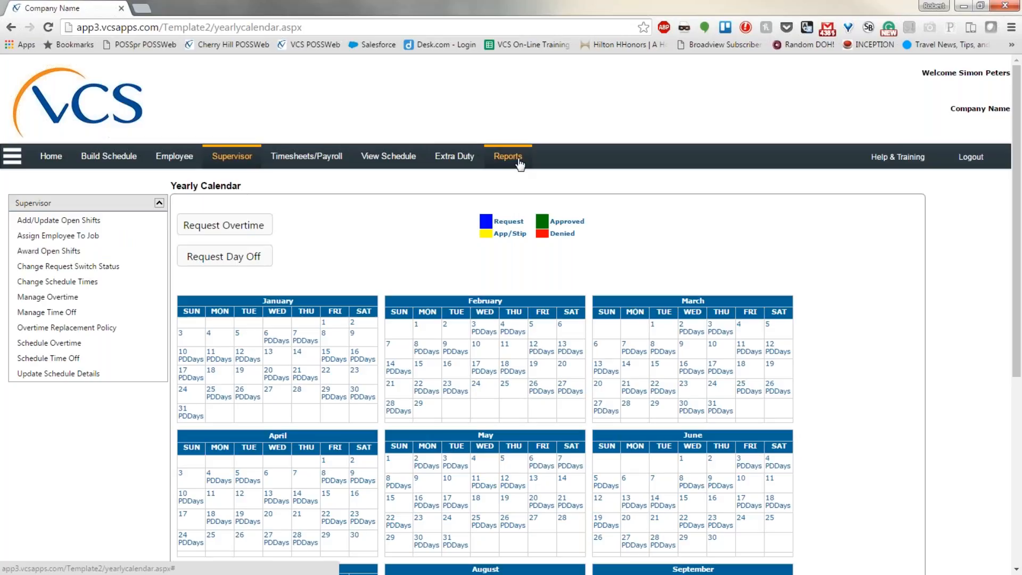
pyautogui.click(404, 158)
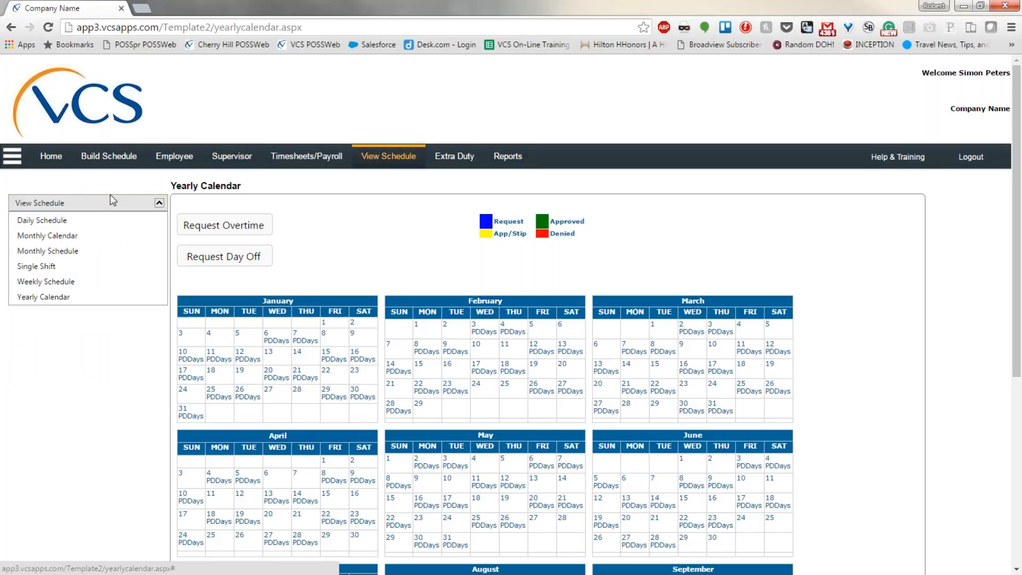
pyautogui.click(42, 219)
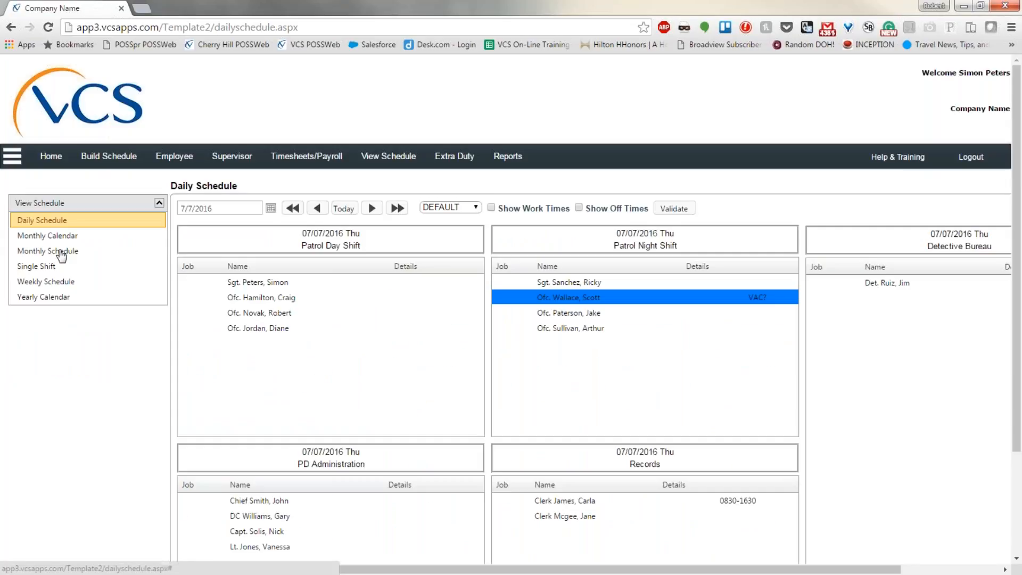
# Open the single-shift view from the third employee in the Patrol Day Shift and display the Supervisor functions beside it
pyautogui.click(274, 315)
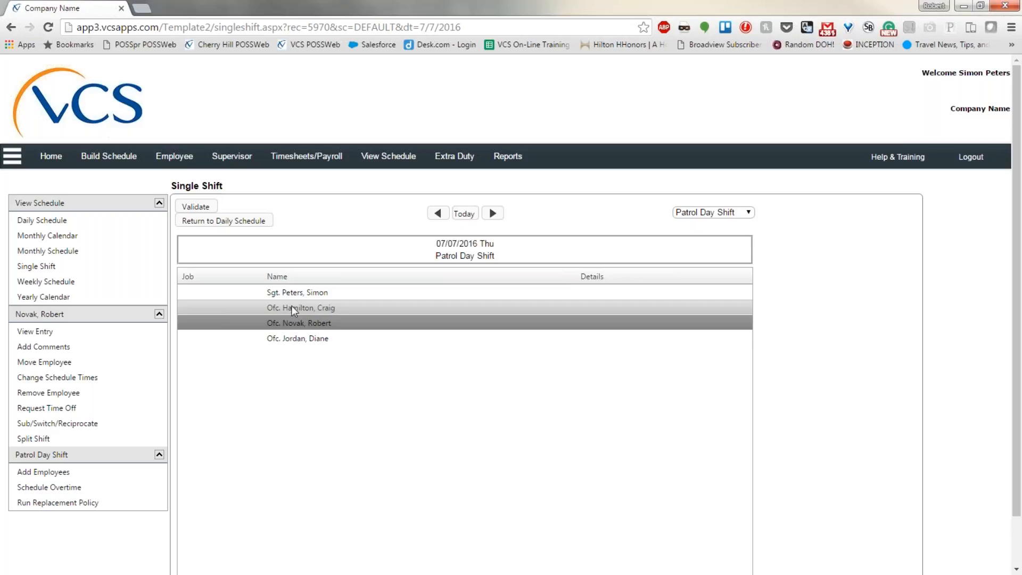
pyautogui.click(232, 160)
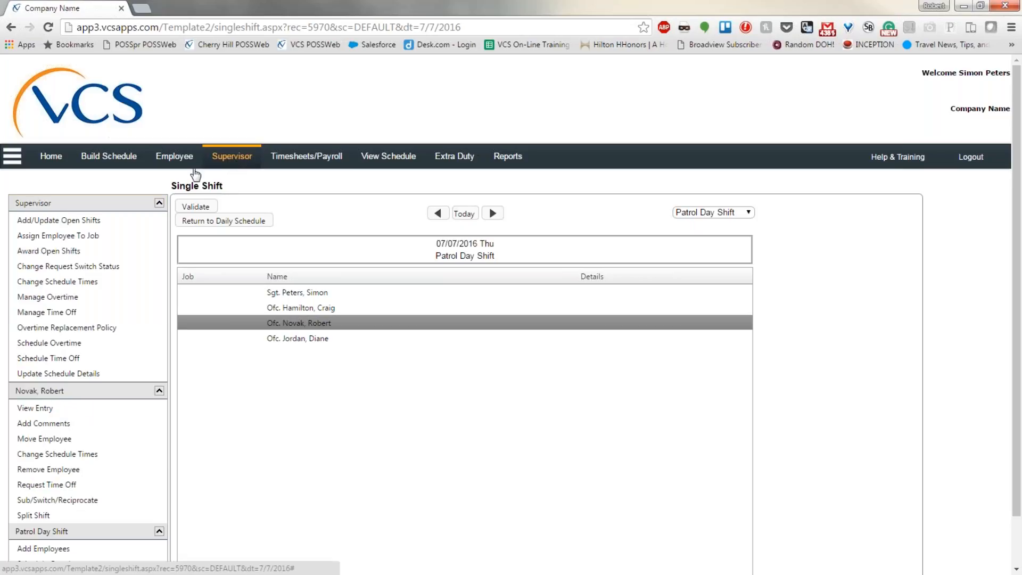
# Open Update Schedule Details and assign the logged-in supervisor the jobs Zone 1 on July 7 and Zone 2 on July 11, 2016
pyautogui.click(63, 375)
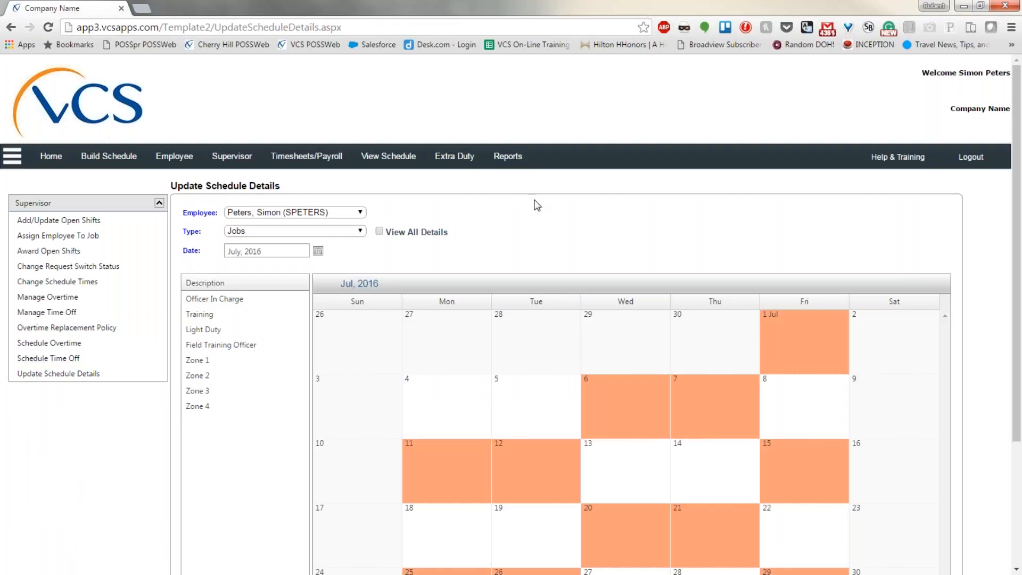
pyautogui.scroll(-1, 520, 221)
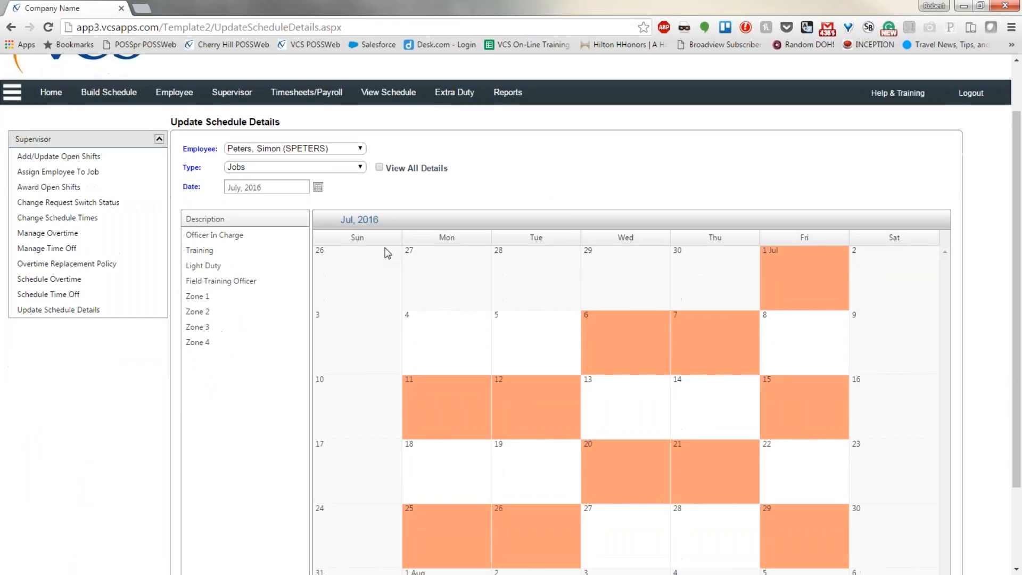
pyautogui.scroll(-1, 530, 383)
pyautogui.click(533, 387)
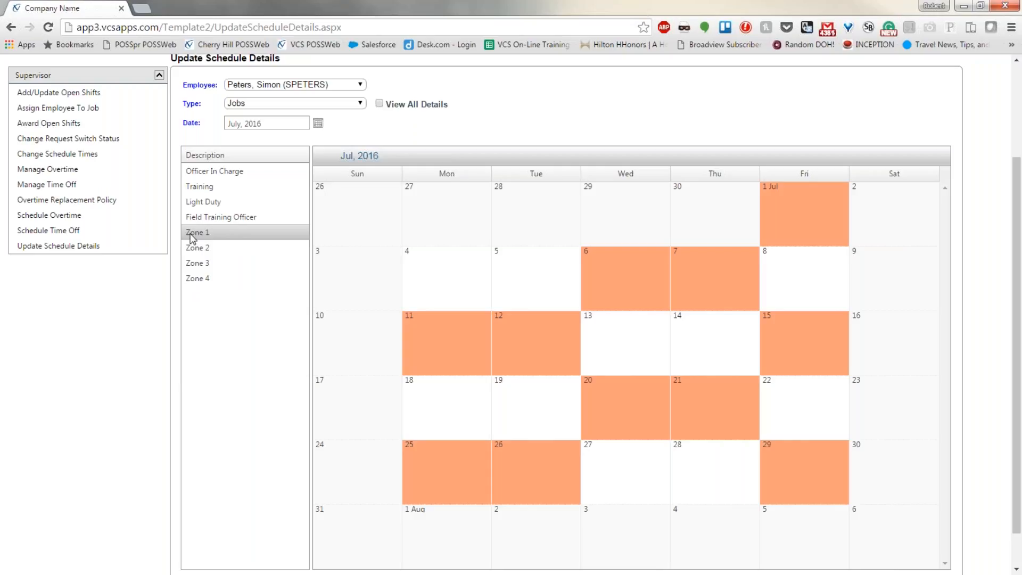
pyautogui.moveTo(191, 237); pyautogui.dragTo(704, 272)
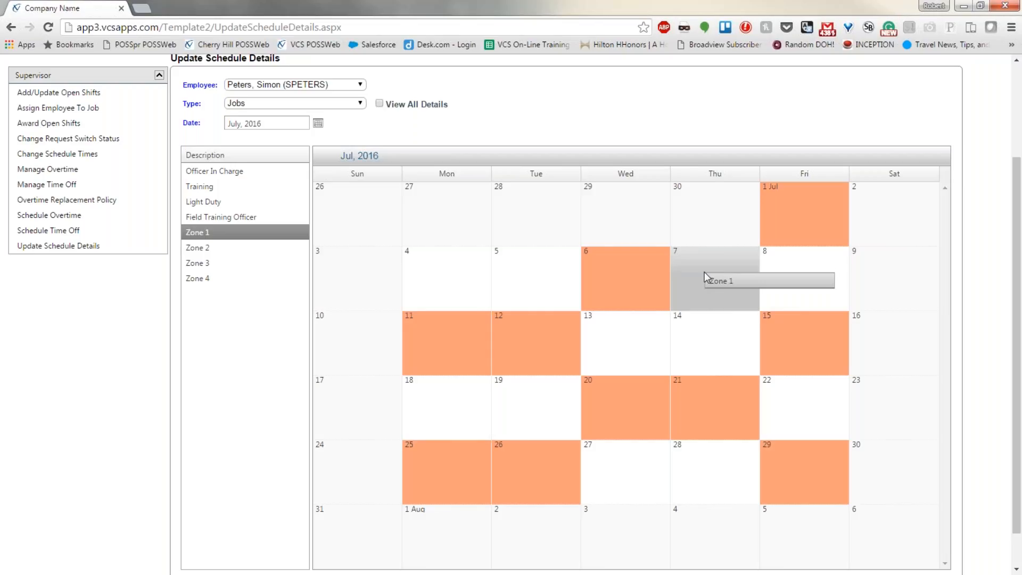
pyautogui.moveTo(705, 271); pyautogui.dragTo(704, 271)
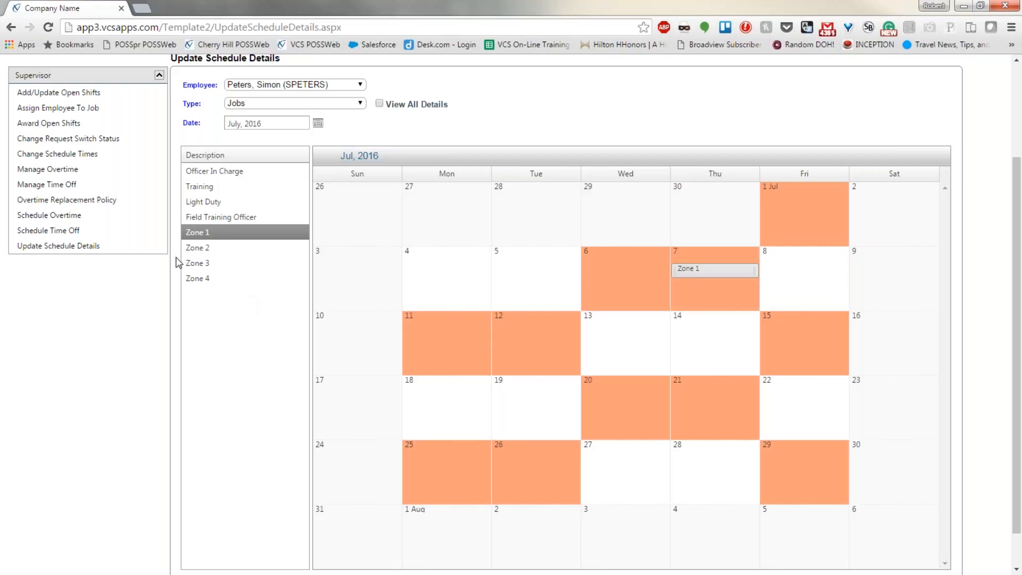
pyautogui.moveTo(187, 252); pyautogui.dragTo(424, 350)
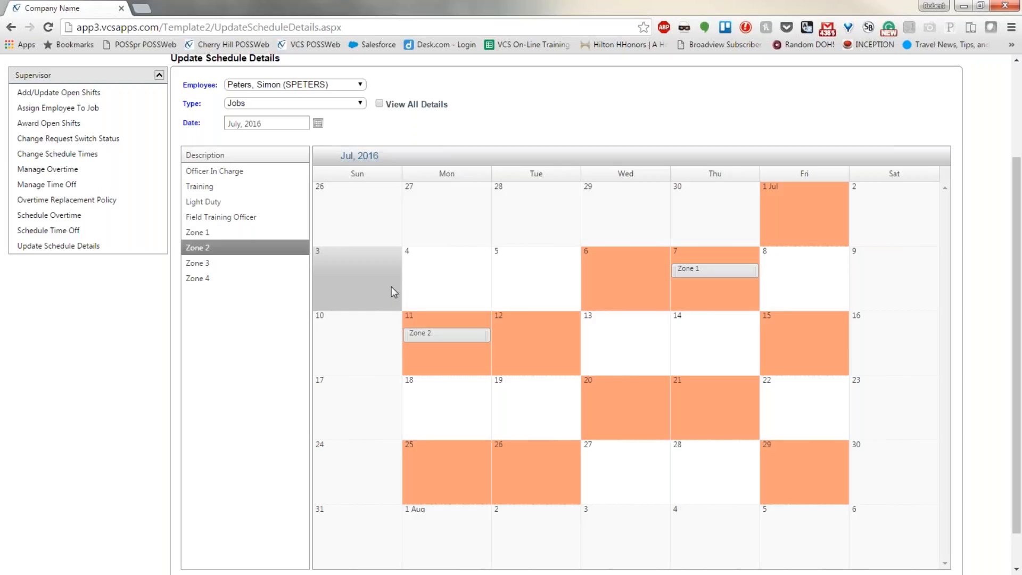
# Switch the detail type to Car and assign Car 2 on July 7 and Car 4 on July 11
pyautogui.click(362, 104)
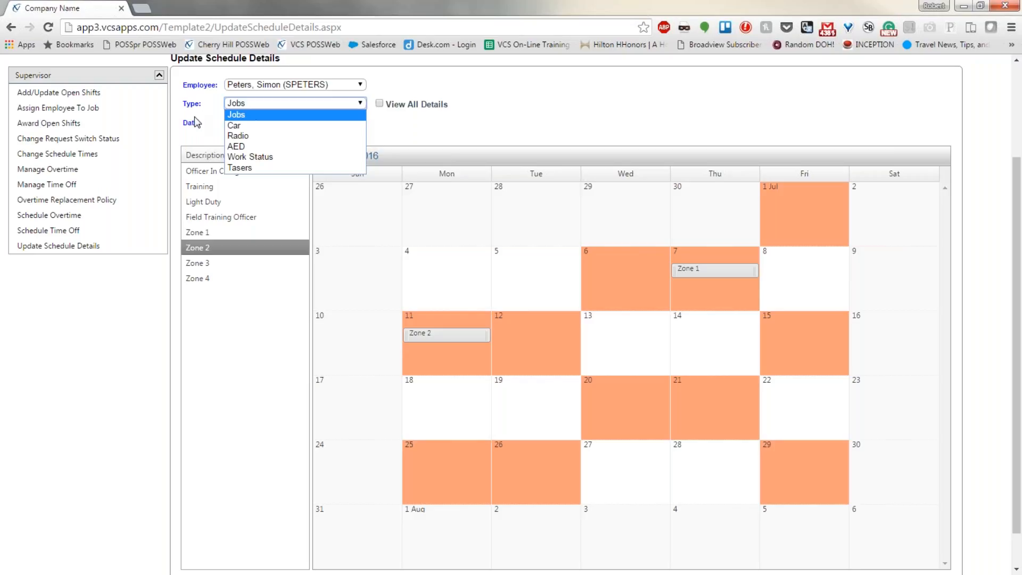
pyautogui.click(232, 126)
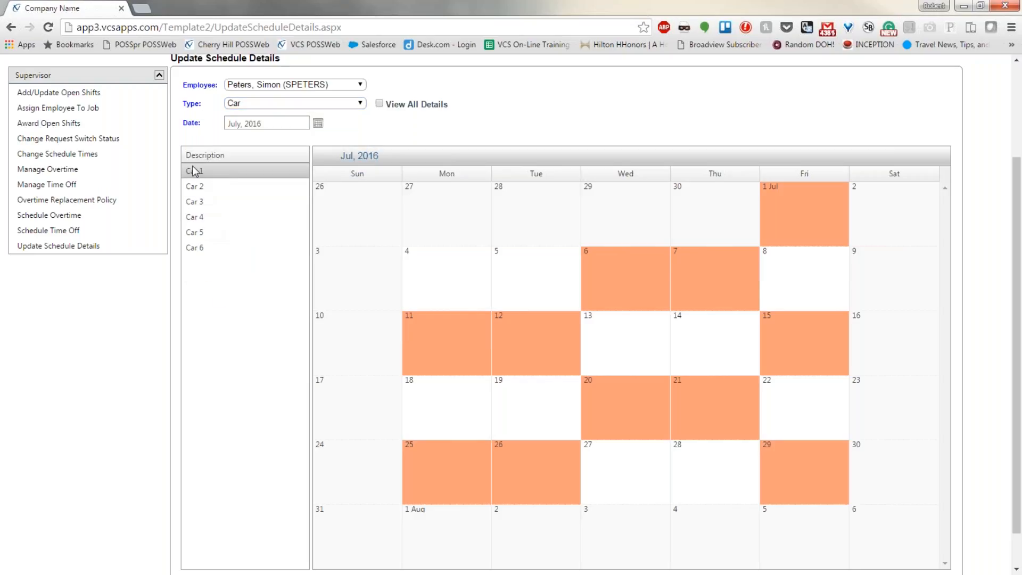
pyautogui.moveTo(196, 189); pyautogui.dragTo(725, 273)
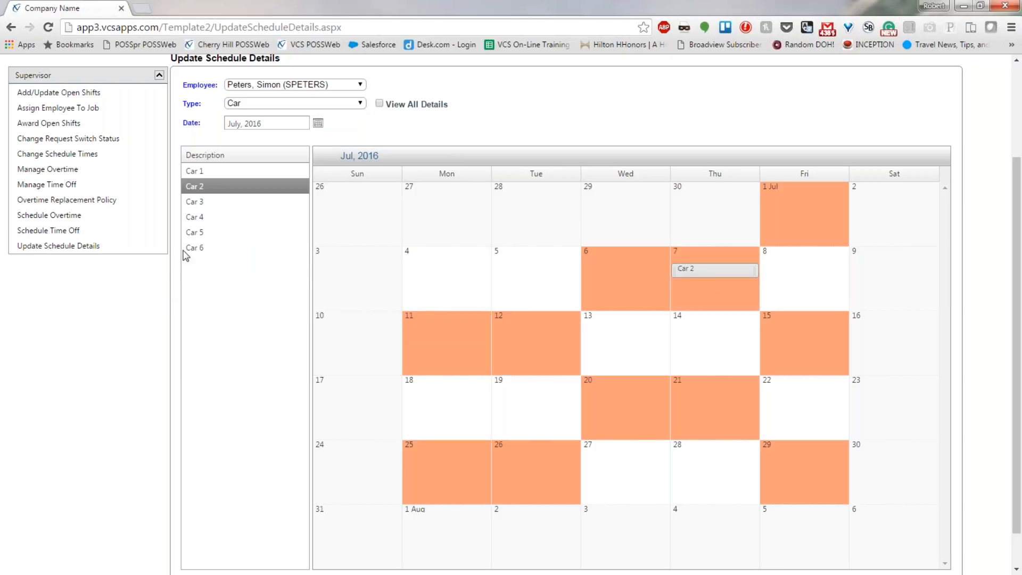
pyautogui.moveTo(196, 217); pyautogui.dragTo(447, 344)
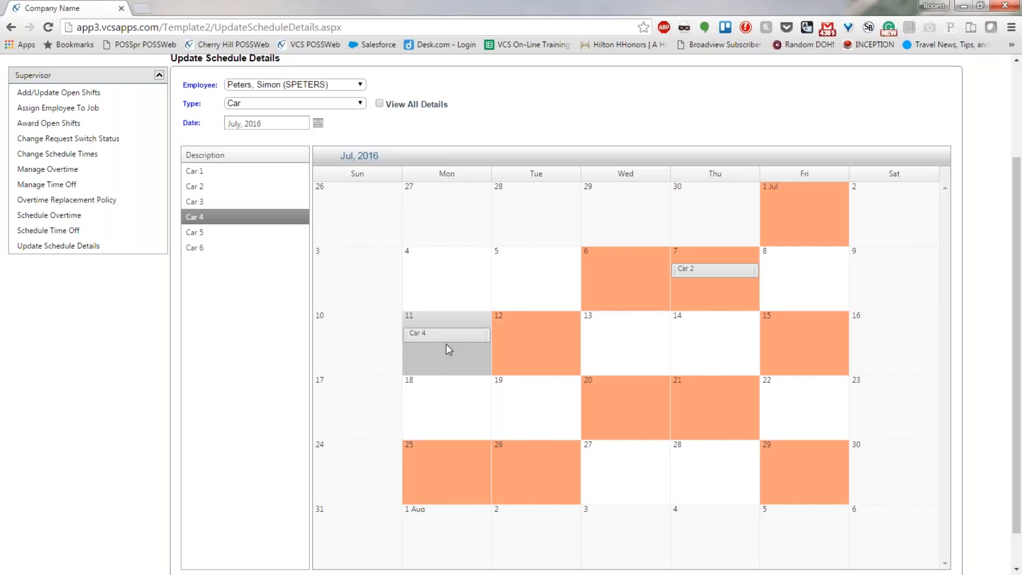
# Switch the detail type to Tasers and assign Taser 1 on both July 7 and July 11
pyautogui.click(362, 104)
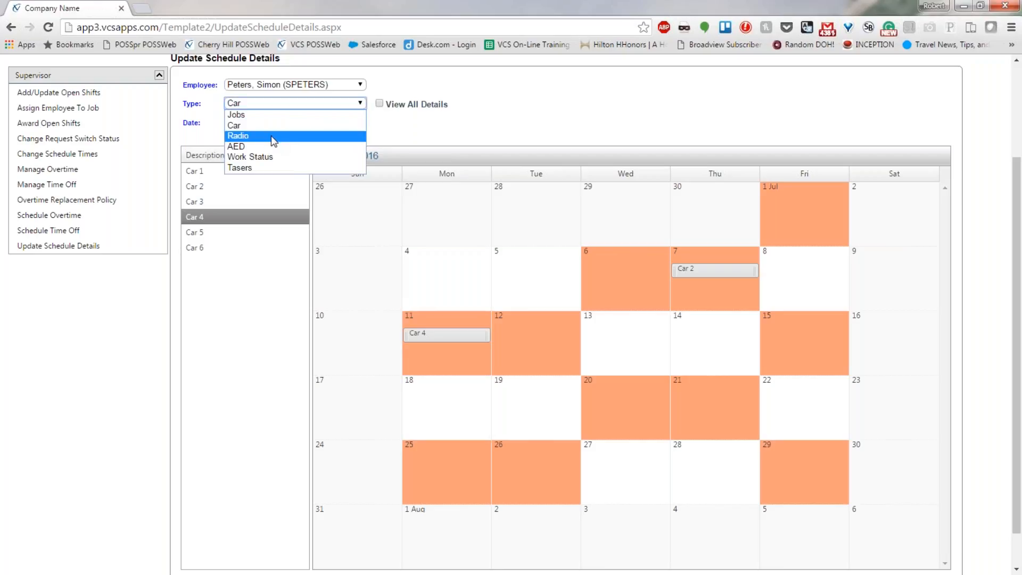
pyautogui.click(257, 147)
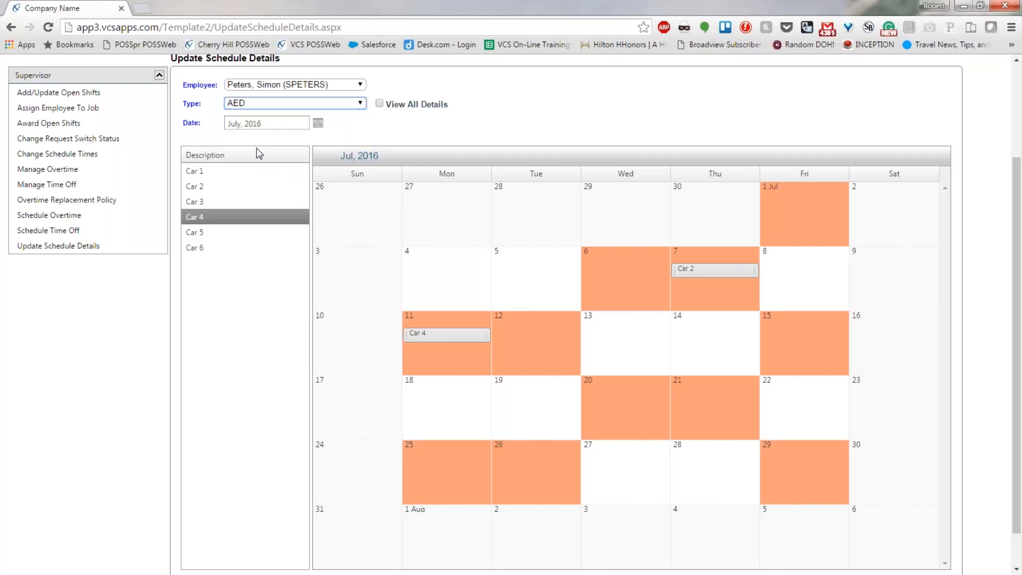
pyautogui.click(360, 103)
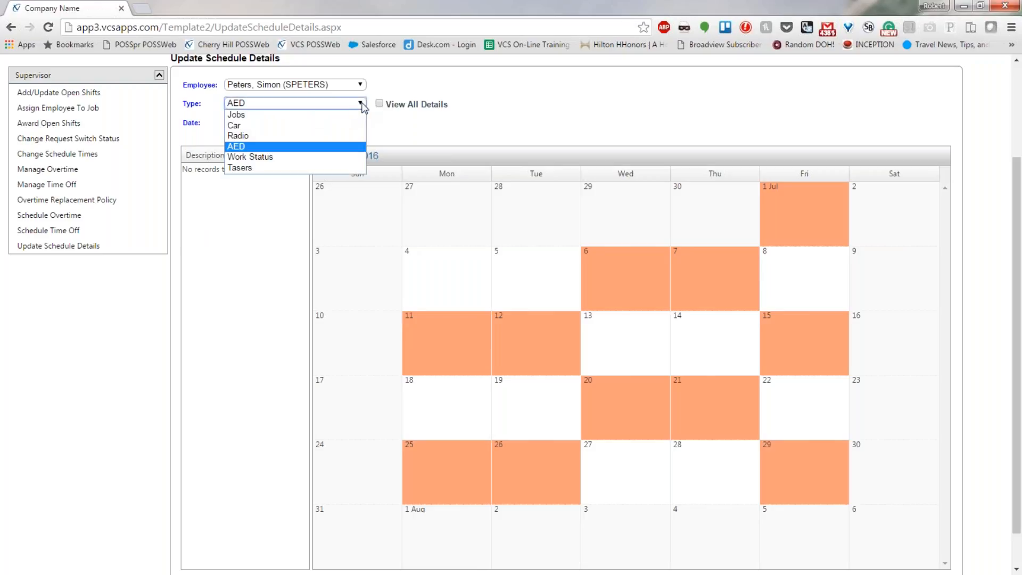
pyautogui.click(291, 167)
pyautogui.moveTo(194, 178); pyautogui.dragTo(698, 273)
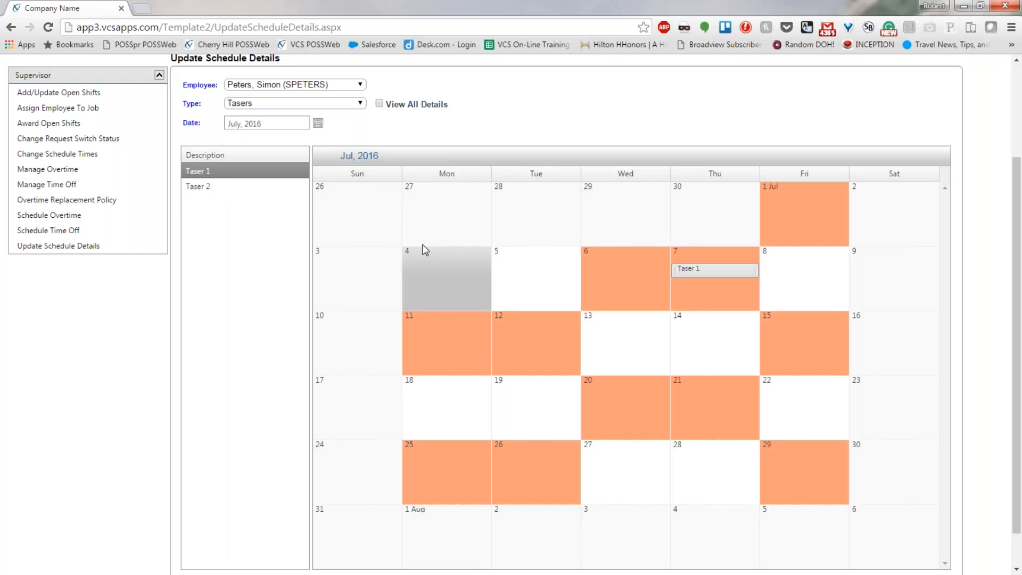
pyautogui.moveTo(238, 172); pyautogui.dragTo(433, 346)
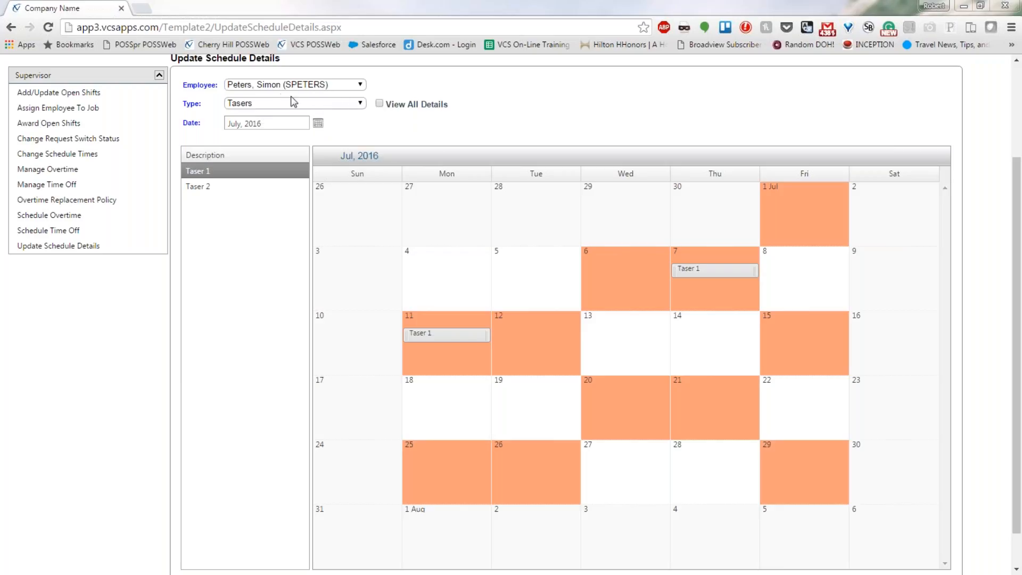
# View the month choices without changing the date, then display the Jobs calendar of the officer with username starting DJ
pyautogui.click(318, 123)
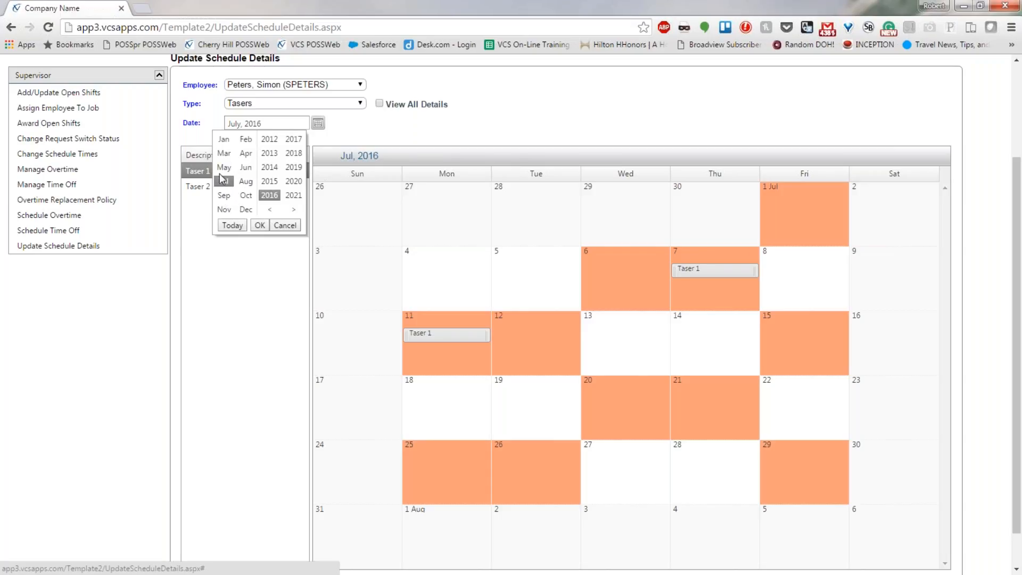
pyautogui.click(543, 129)
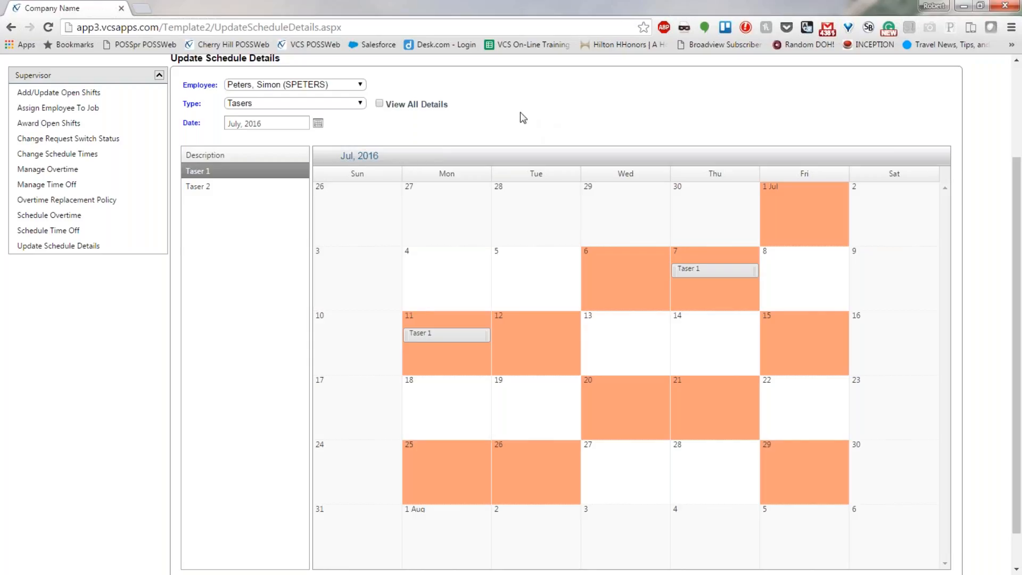
pyautogui.click(360, 85)
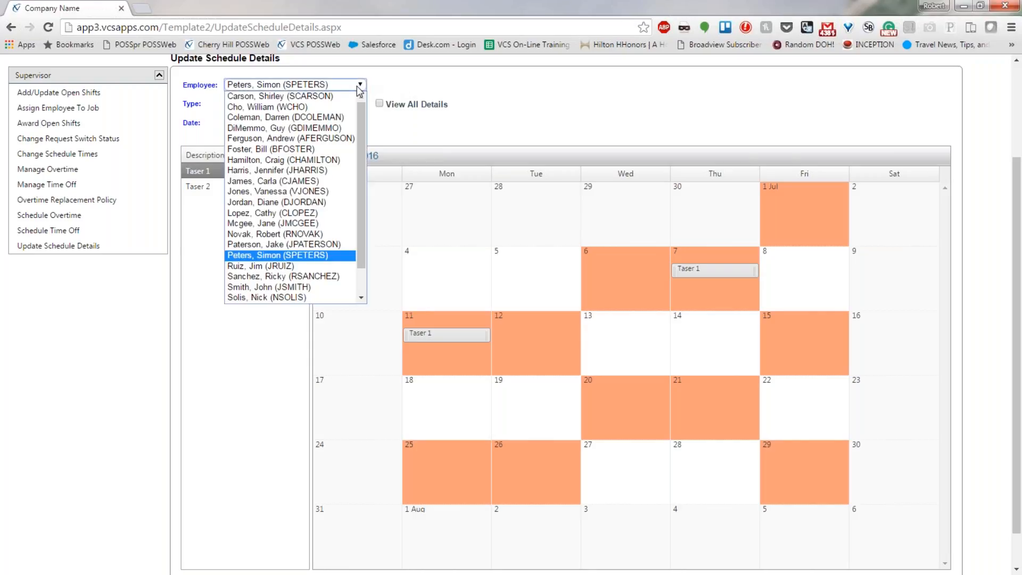
pyautogui.click(296, 208)
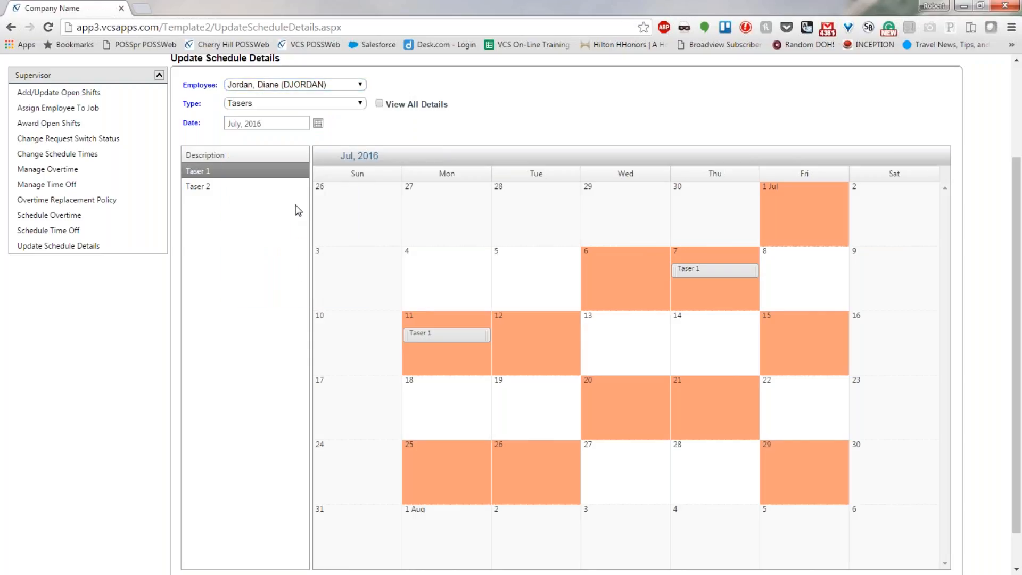
pyautogui.click(362, 102)
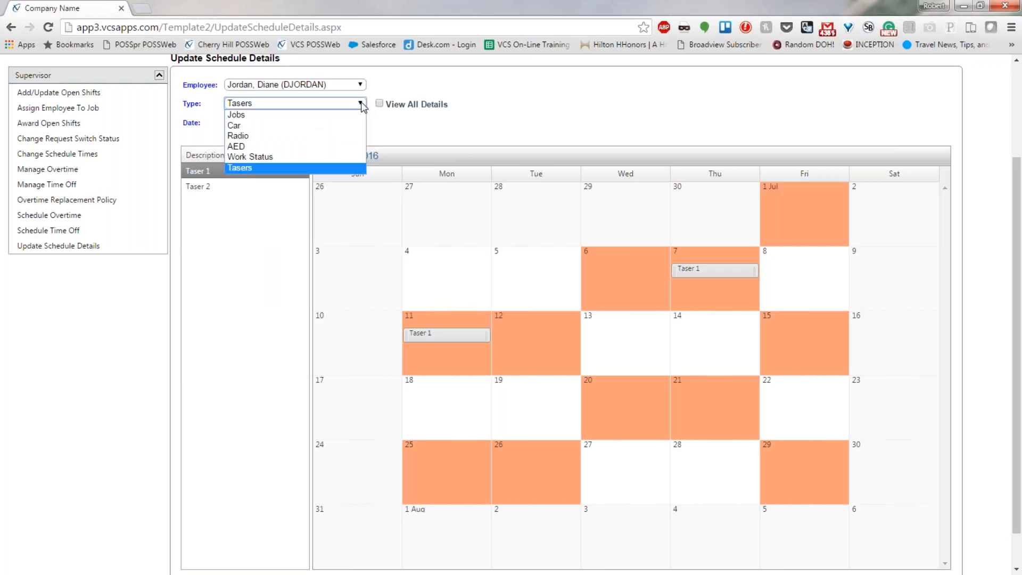
pyautogui.click(346, 111)
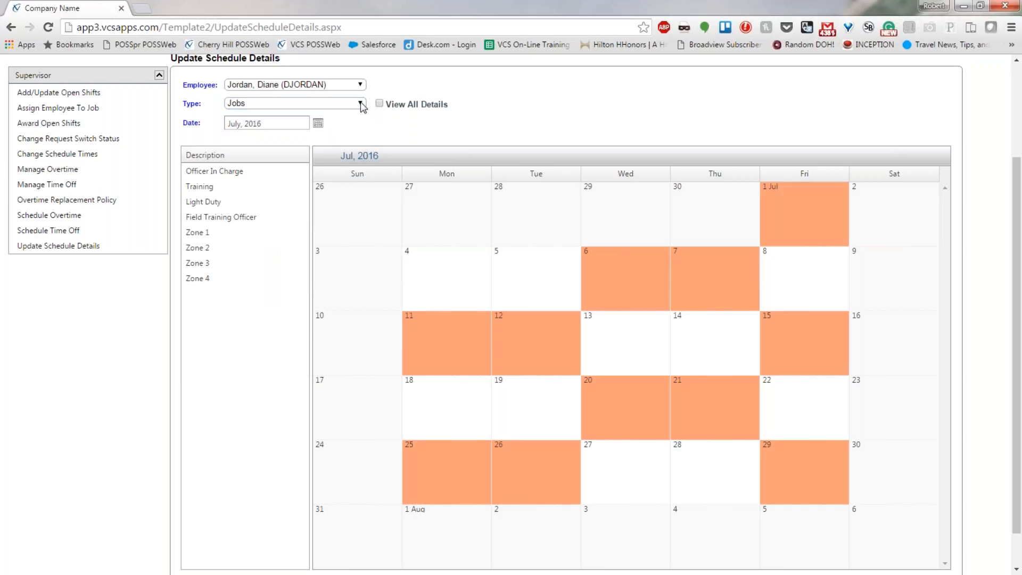
# Show this officer's August 2016 jobs calendar, then return it to July 2016
pyautogui.click(317, 122)
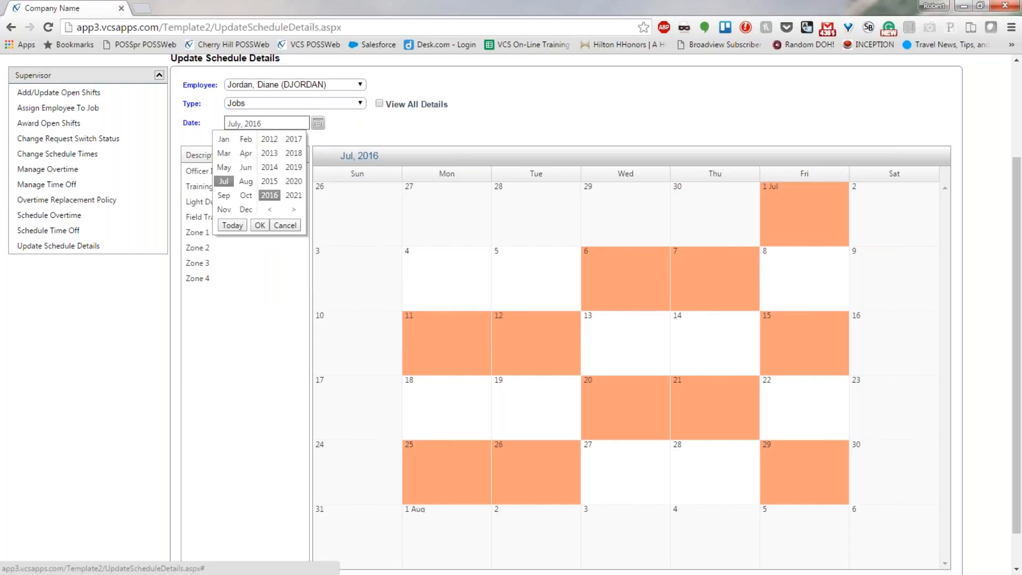
pyautogui.click(246, 181)
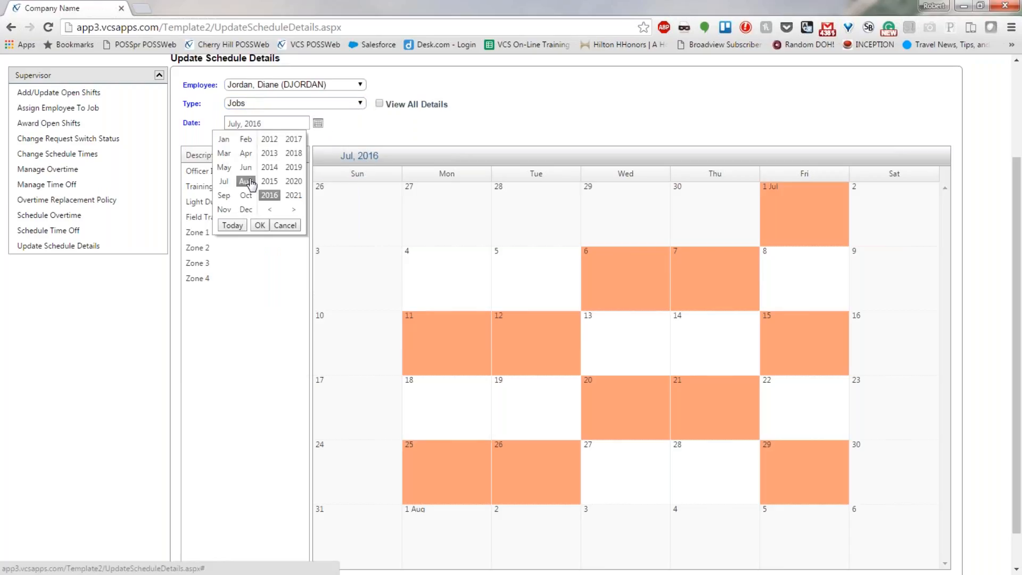
pyautogui.click(260, 225)
pyautogui.click(318, 146)
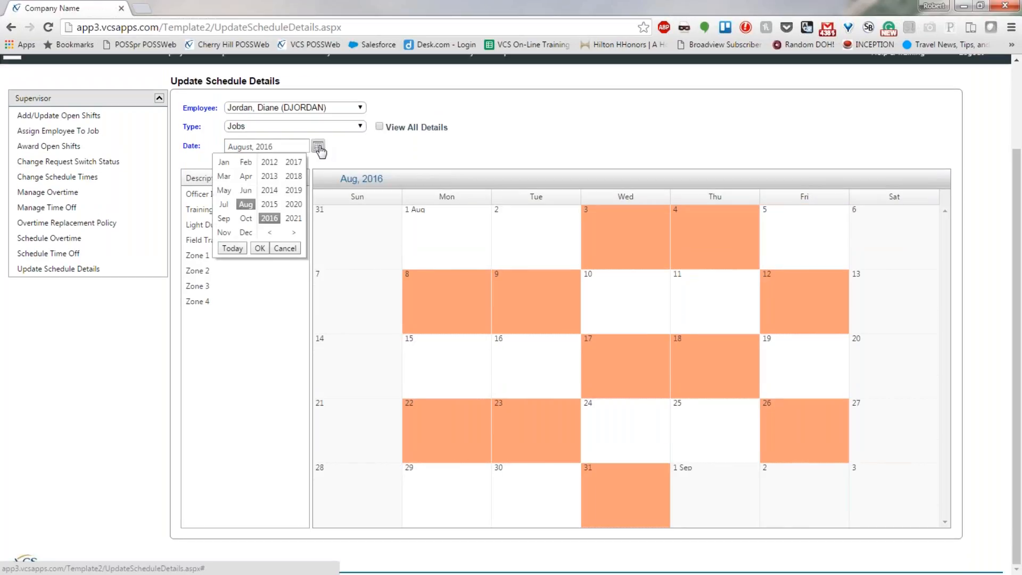
pyautogui.click(225, 204)
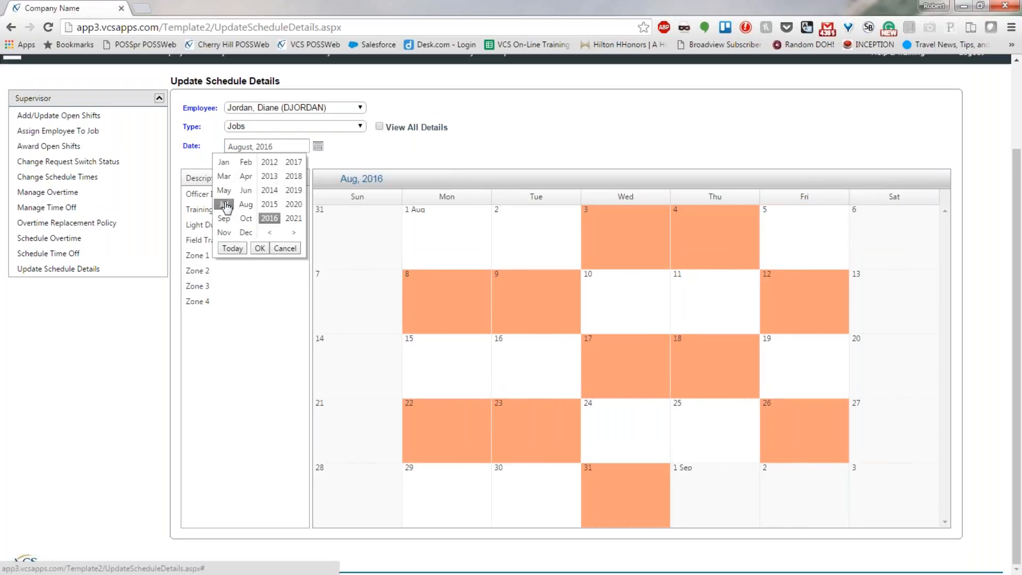
pyautogui.click(259, 248)
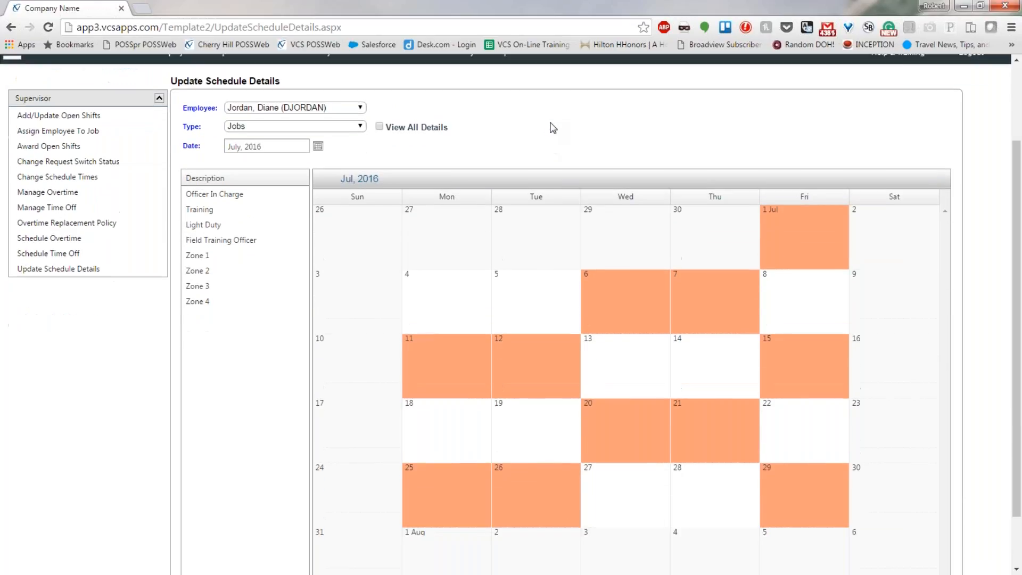
# Reselect the logged-in supervisor as employee and display the Jobs assignments for July 2016
pyautogui.click(361, 109)
pyautogui.click(306, 274)
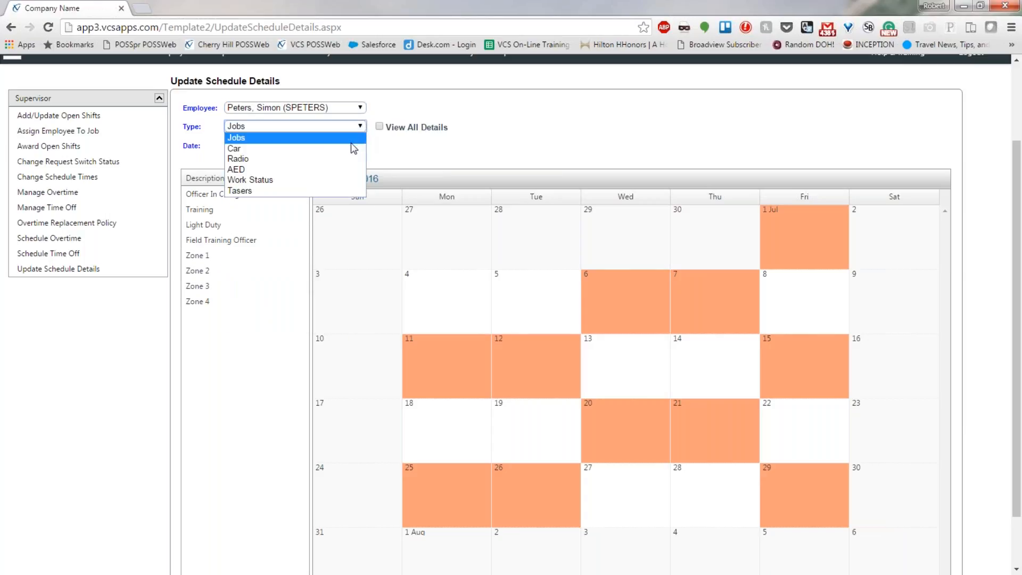
pyautogui.click(352, 142)
pyautogui.click(360, 127)
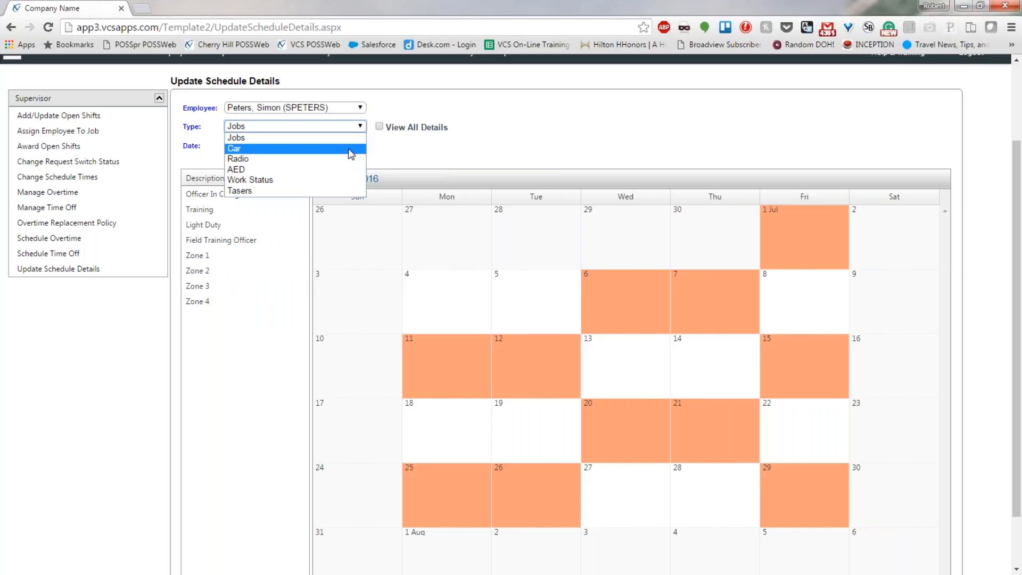
pyautogui.click(353, 148)
pyautogui.click(358, 128)
pyautogui.click(356, 140)
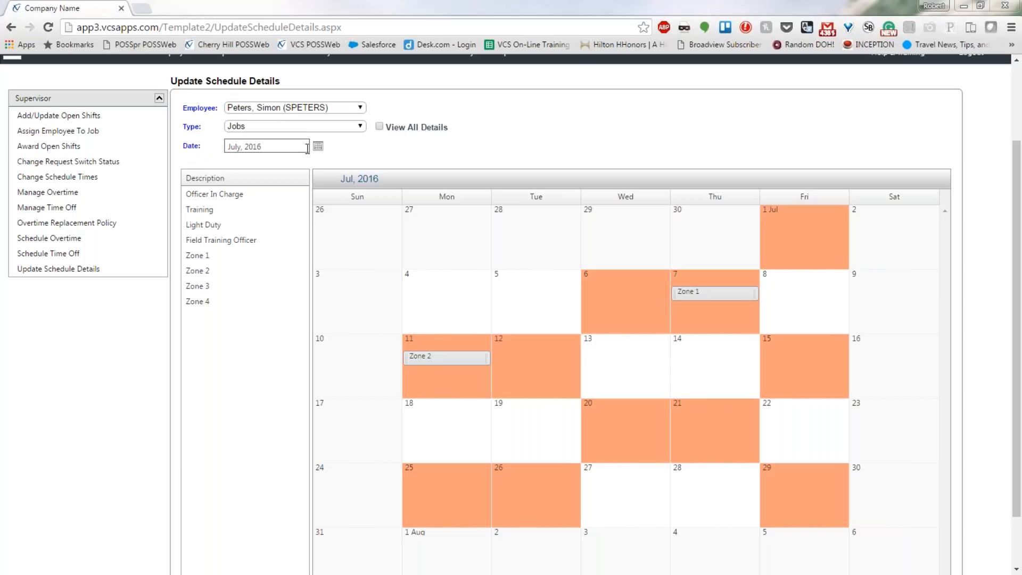
# Open the daily schedule to check the supervisor's job and details in the Patrol Day Shift
pyautogui.click(571, 332)
pyautogui.scroll(2, 527, 130)
pyautogui.click(378, 116)
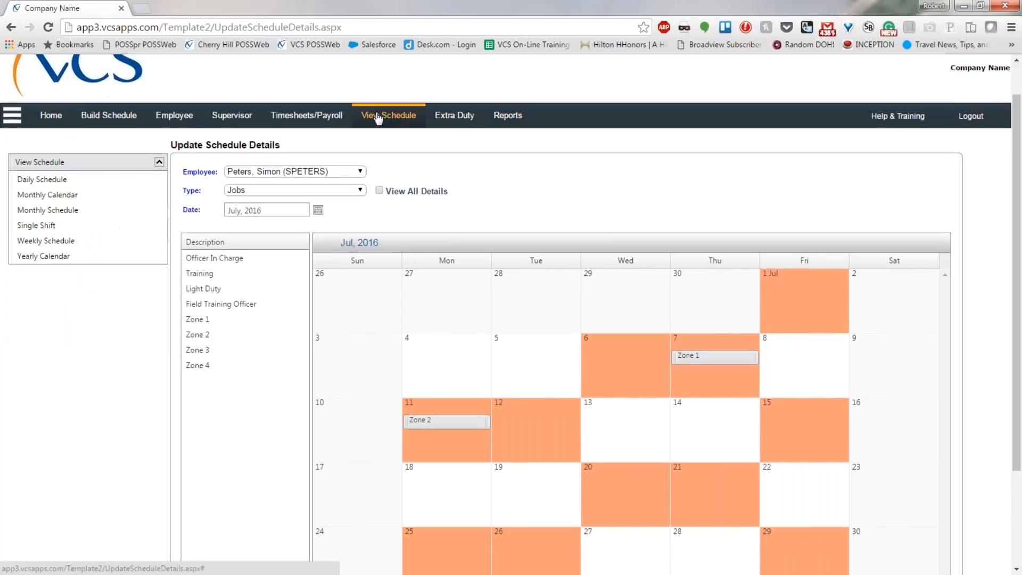
pyautogui.click(24, 179)
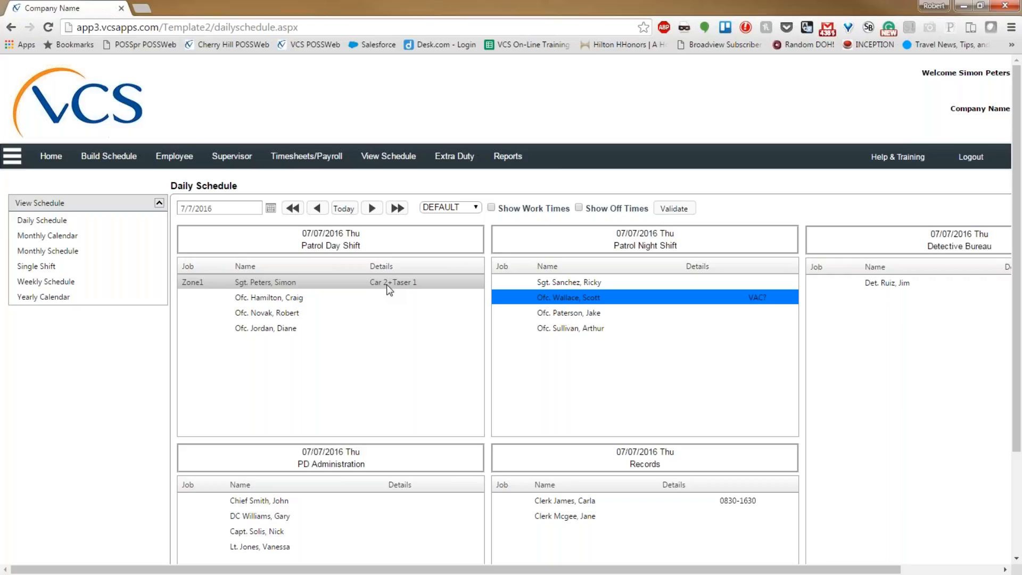
# Change the Patrol Night Shift sergeant's schedule times on 07/07/2016 to 18:30 through 06:30 and save
pyautogui.click(568, 283)
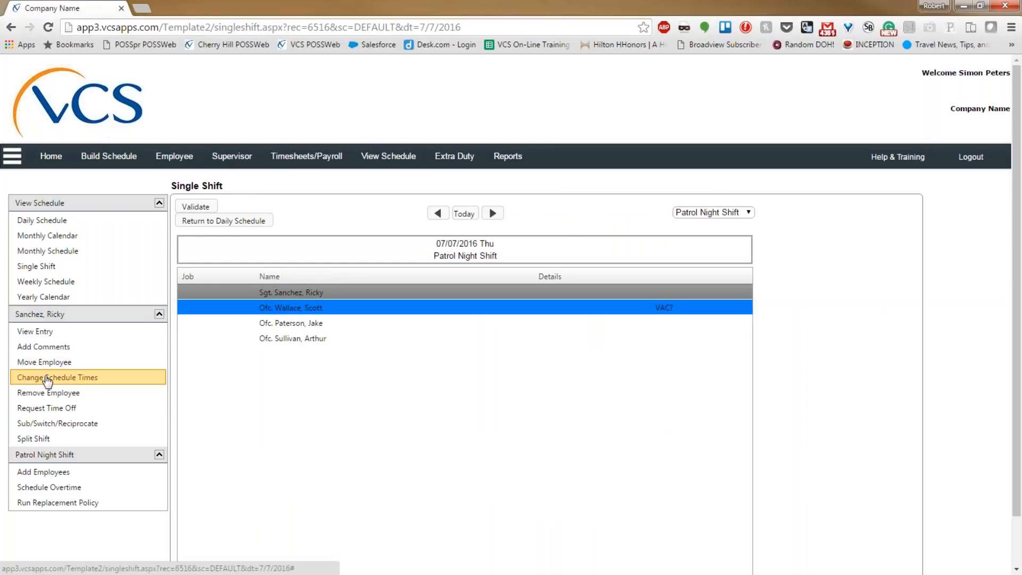
pyautogui.click(93, 380)
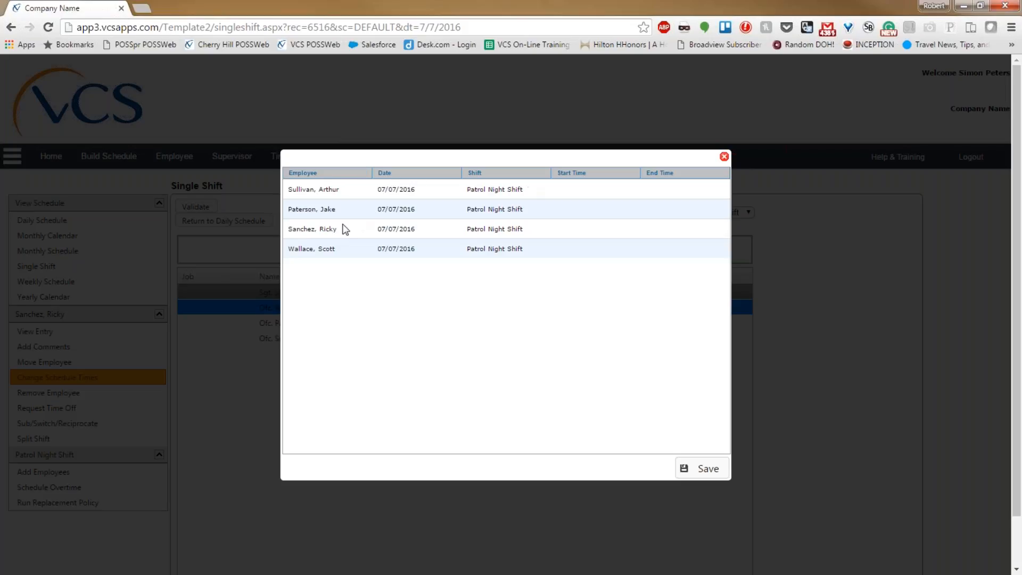
pyautogui.click(563, 233)
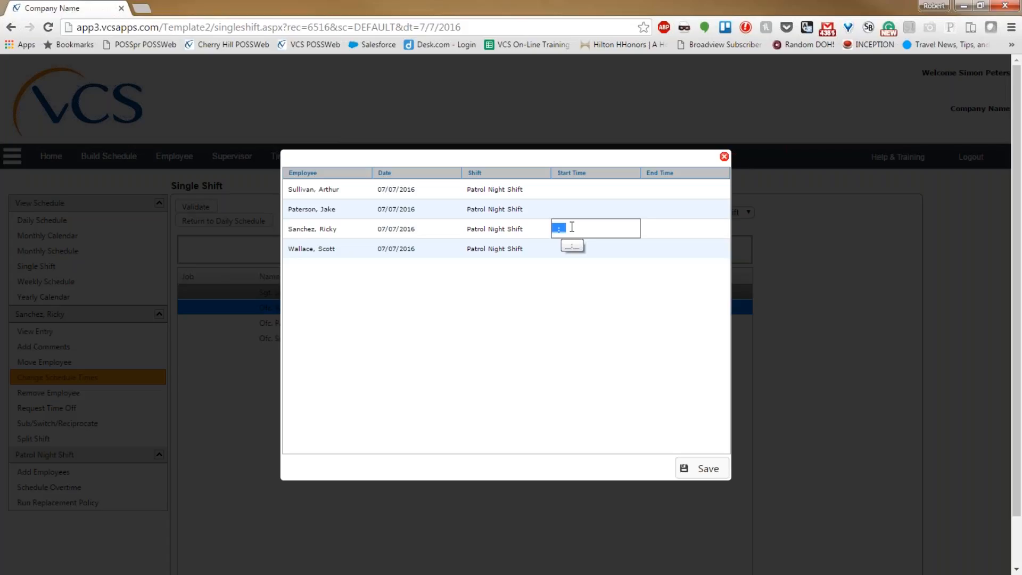
pyautogui.write('18:30')
pyautogui.click(680, 234)
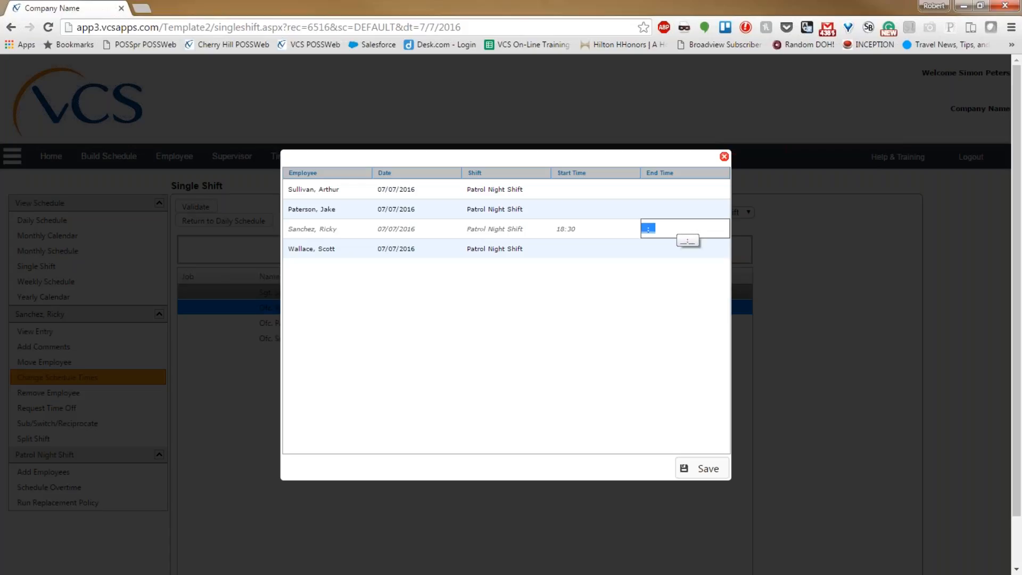
pyautogui.write('0630')
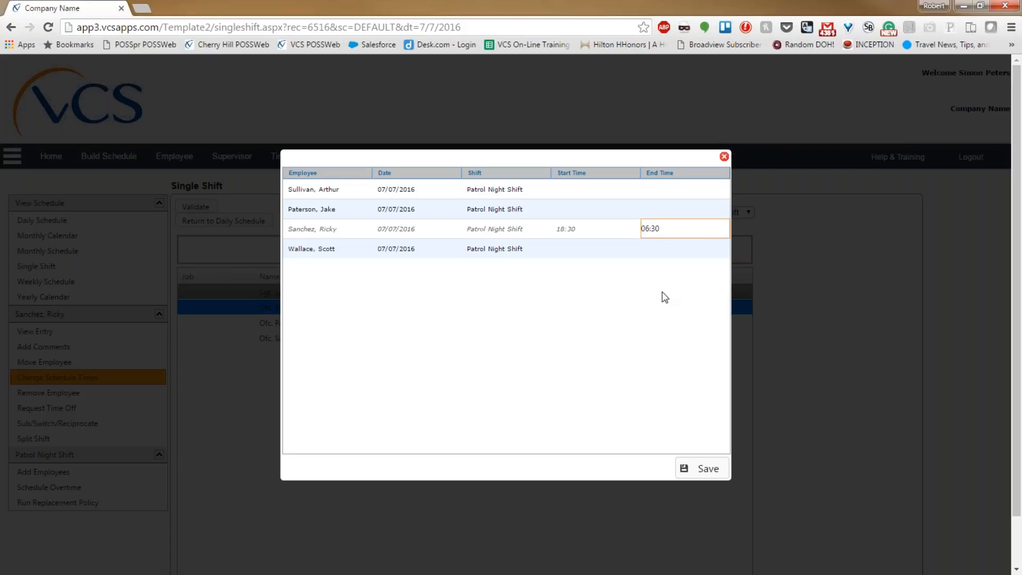
pyautogui.click(704, 474)
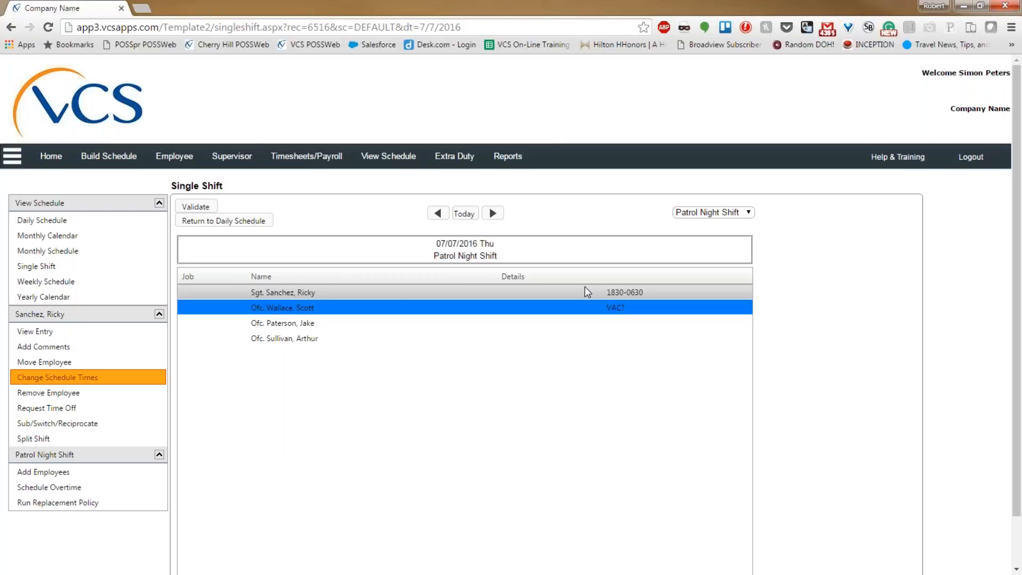
# Check the sergeant's new times in the single shift view, then return to the daily schedule
pyautogui.click(584, 286)
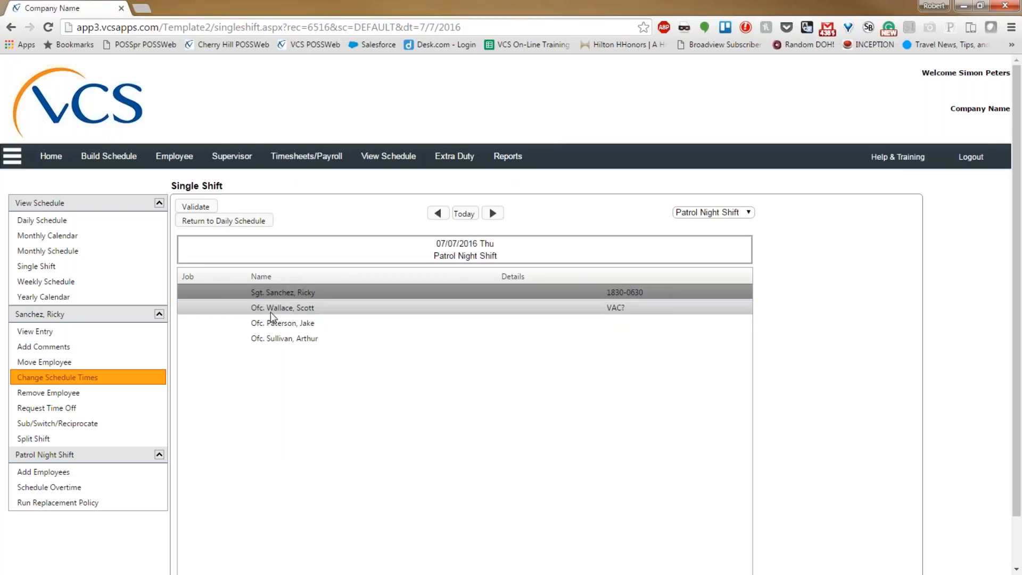
pyautogui.click(285, 305)
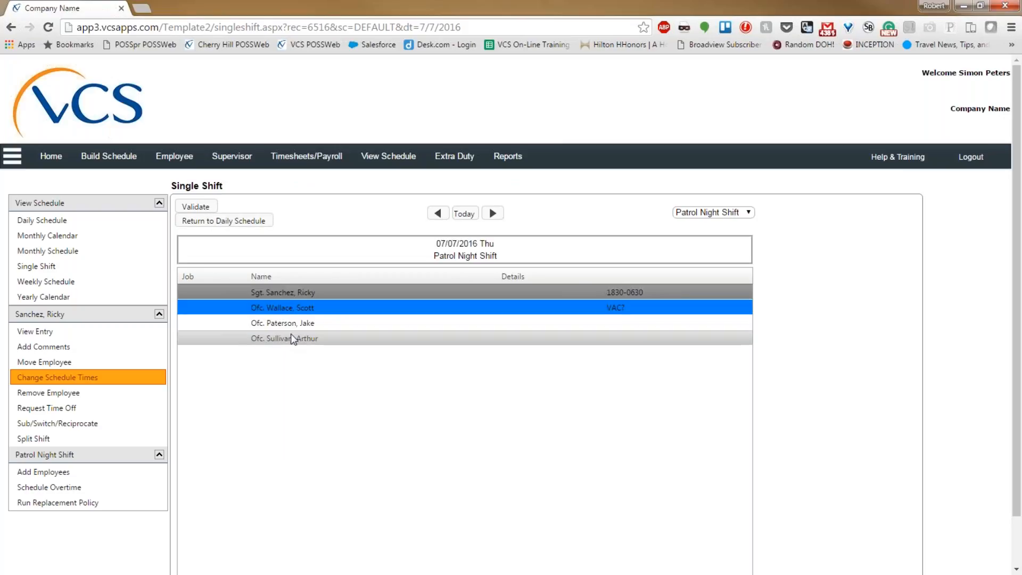
pyautogui.click(237, 223)
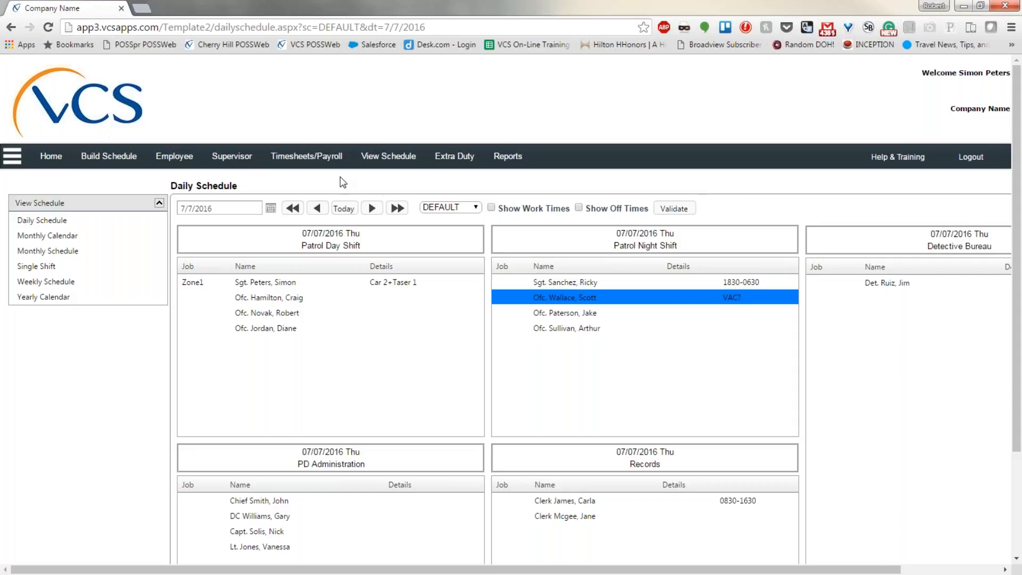
# Open the supervisor's Change Schedule Times form and set its end date to 9/30/2016
pyautogui.click(234, 162)
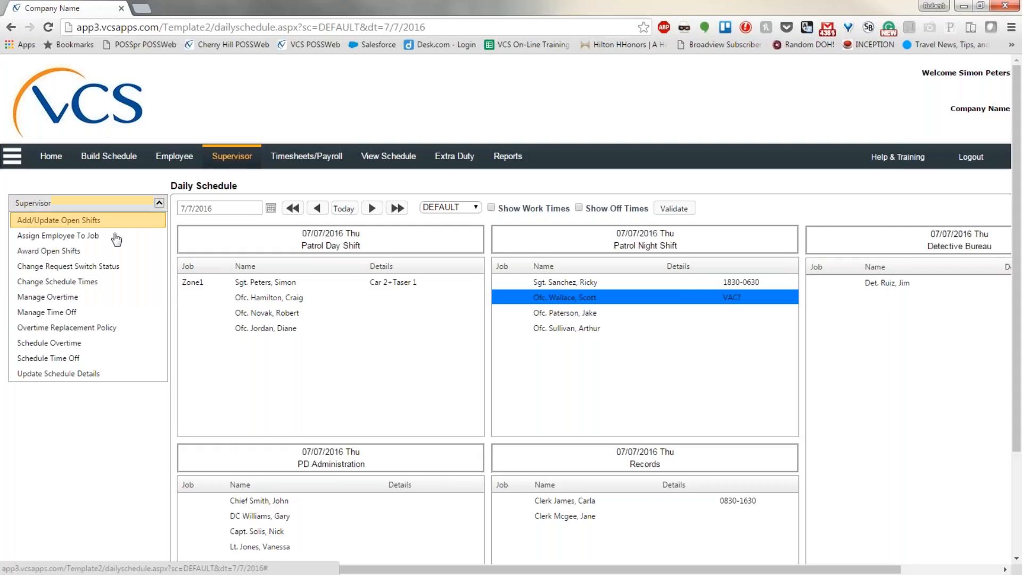
pyautogui.click(105, 285)
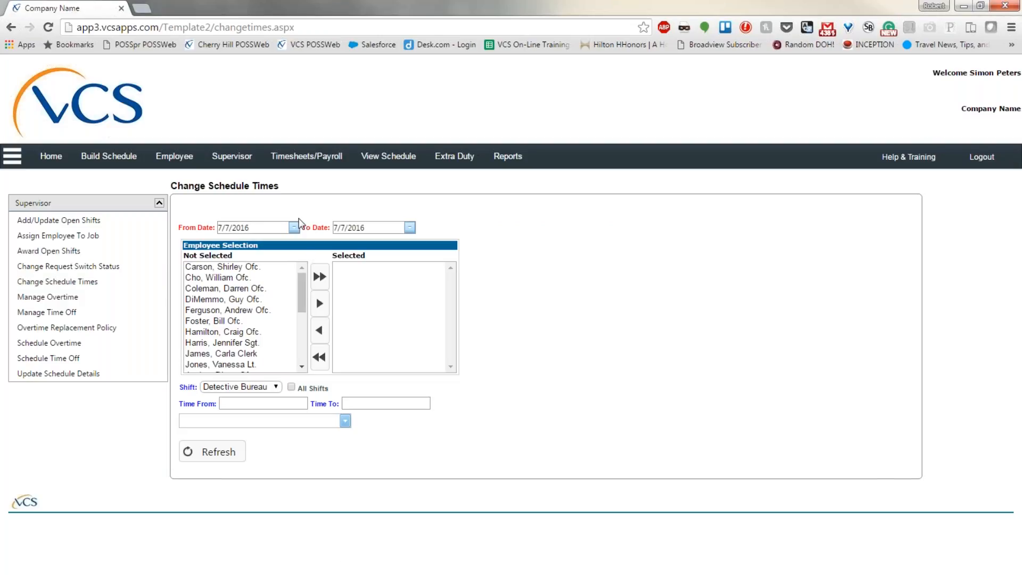
pyautogui.click(410, 227)
pyautogui.click(466, 242)
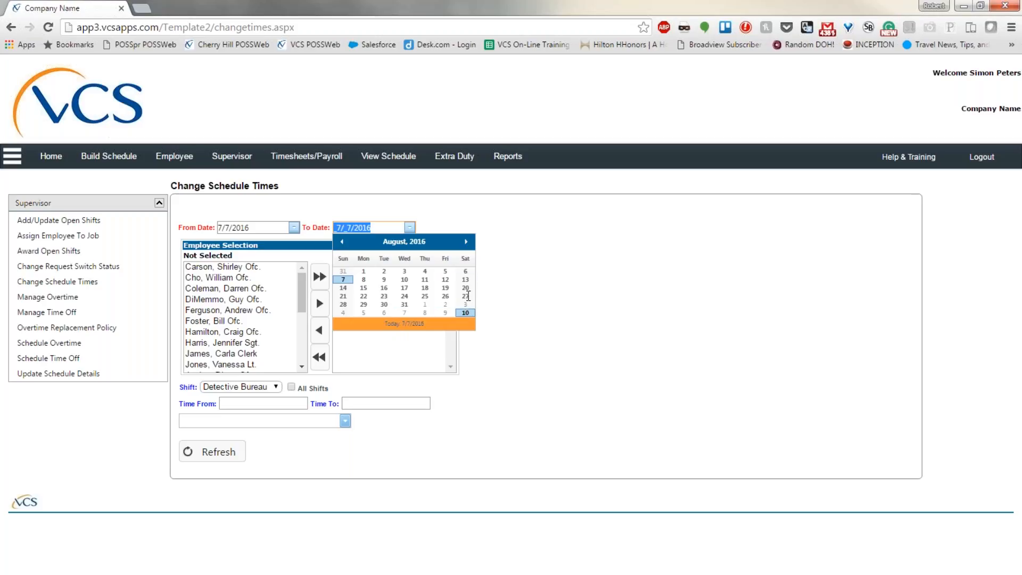
pyautogui.click(466, 241)
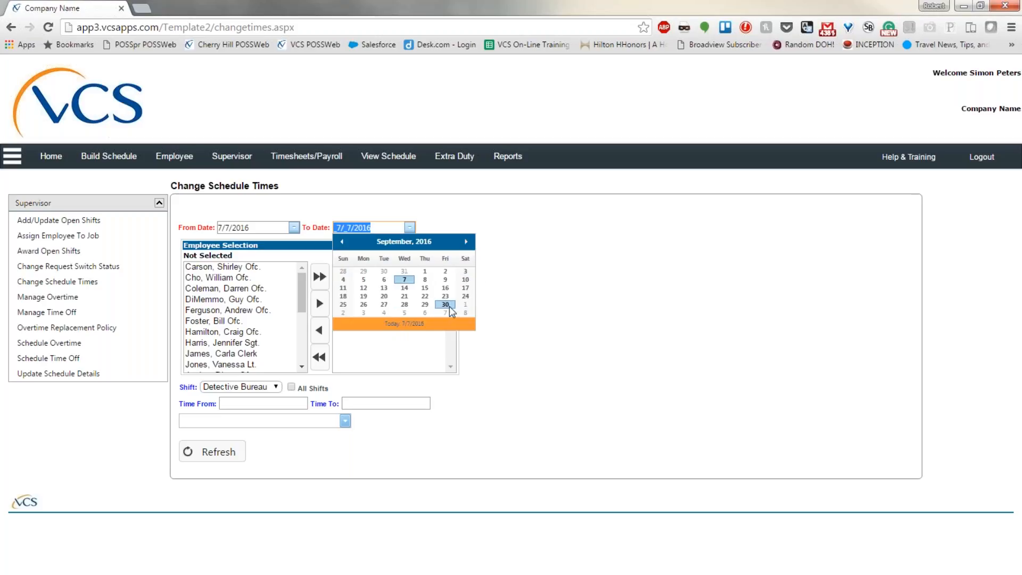
pyautogui.click(446, 305)
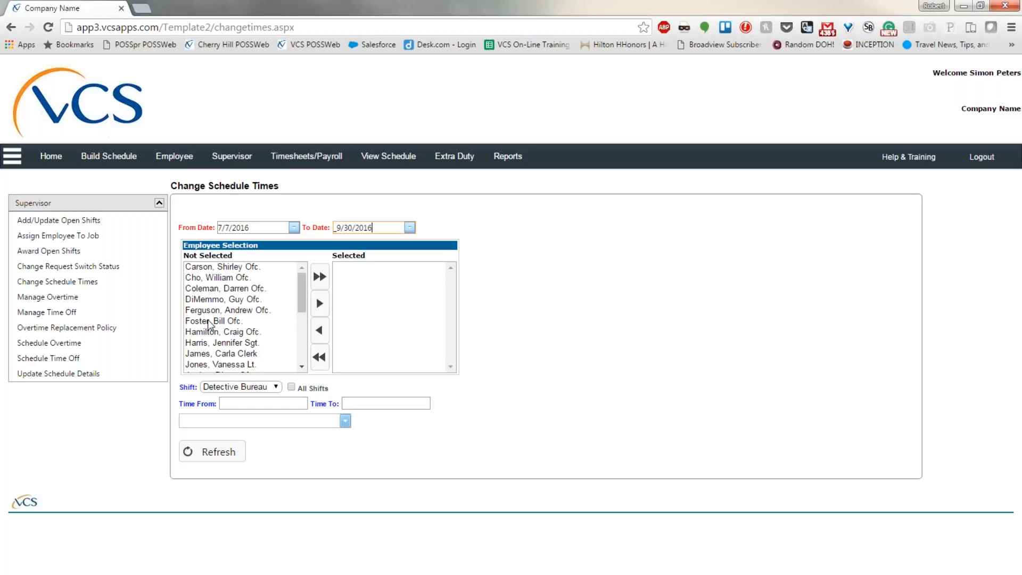
# Add the PD Administration lieutenant to the selected employees for the schedule time change
pyautogui.click(302, 367)
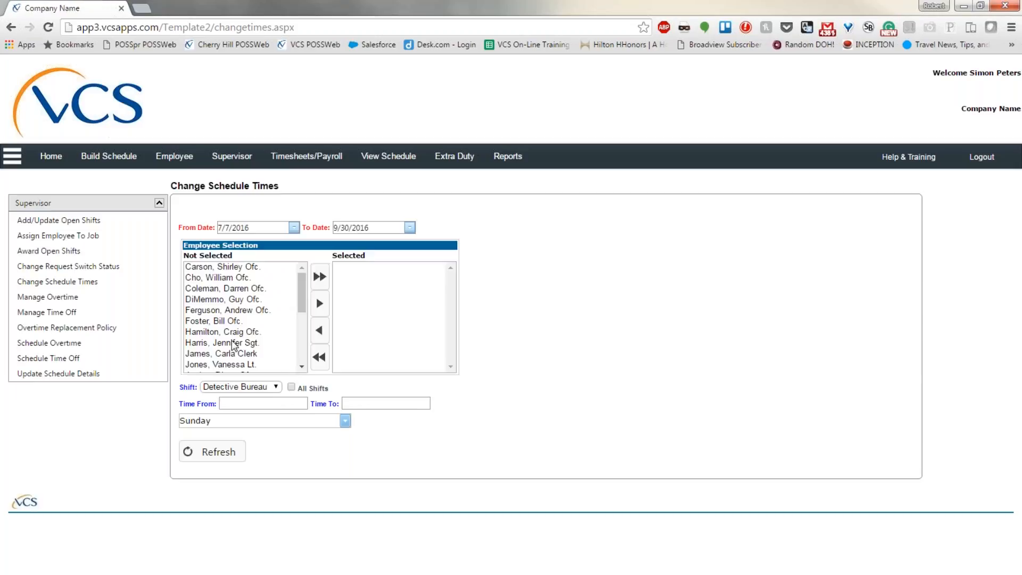
pyautogui.click(232, 364)
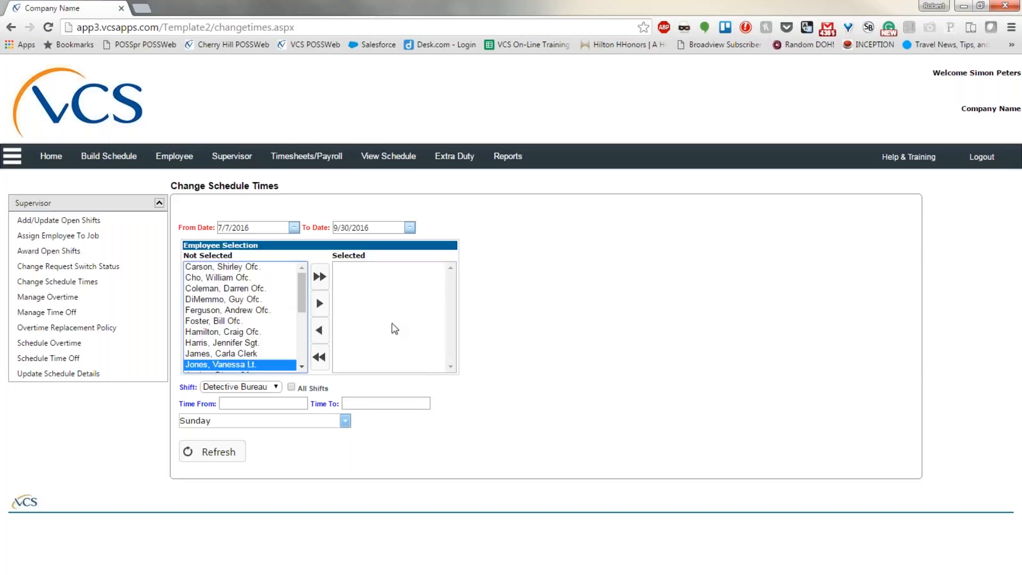
pyautogui.click(320, 306)
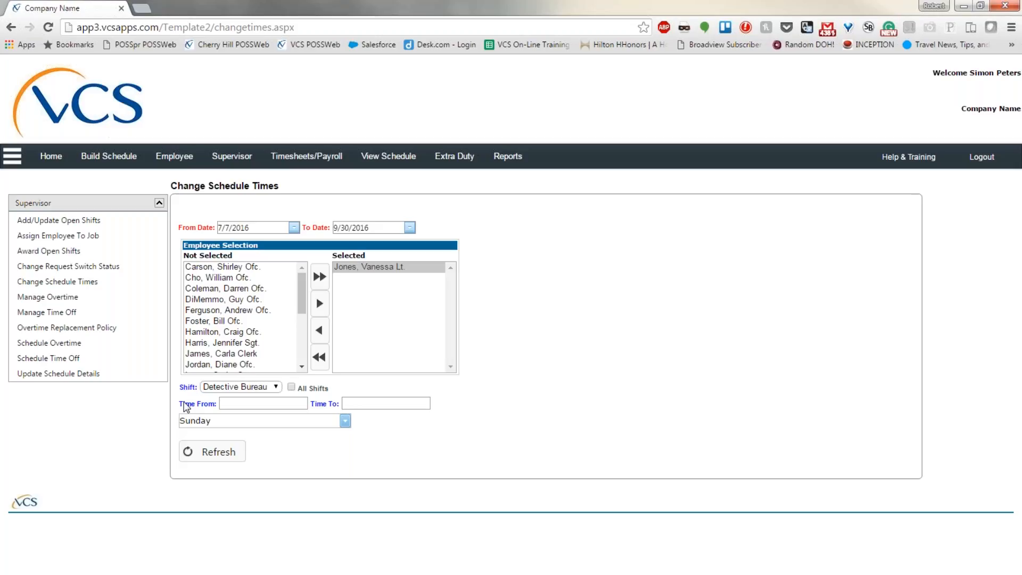
# View the available shift choices without changing the shift, then include all shifts in the time change
pyautogui.click(276, 388)
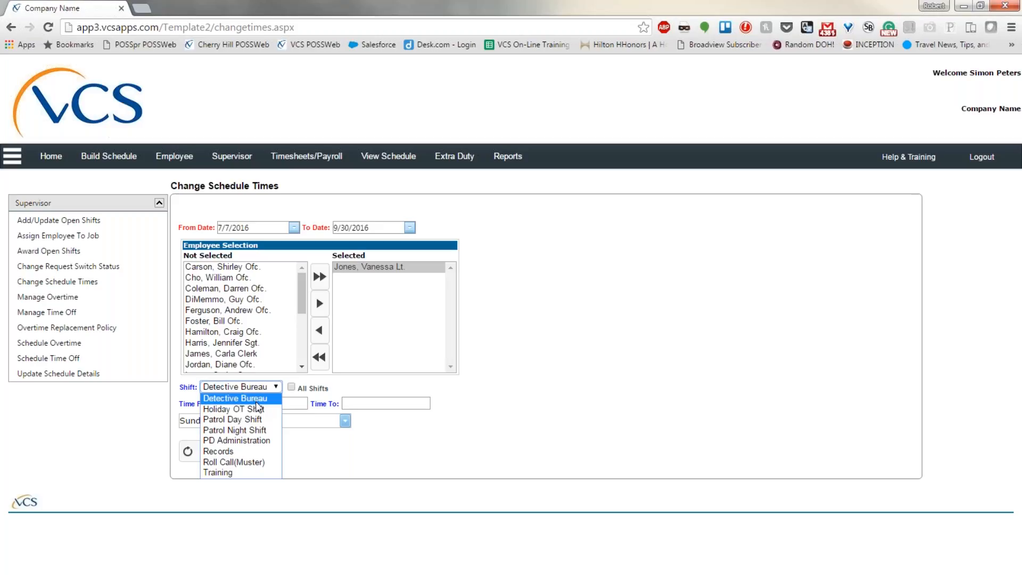
pyautogui.click(518, 416)
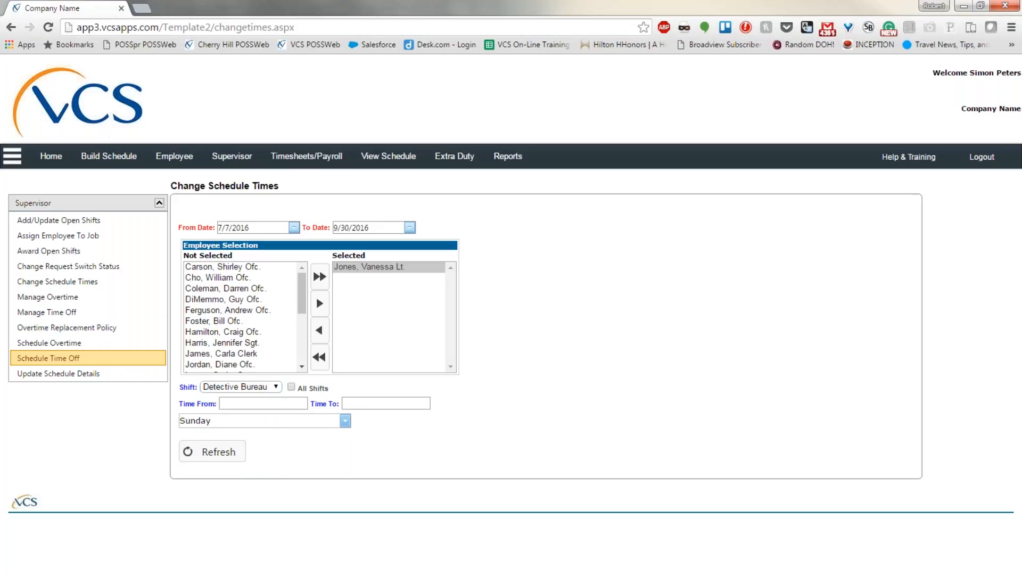
pyautogui.click(291, 387)
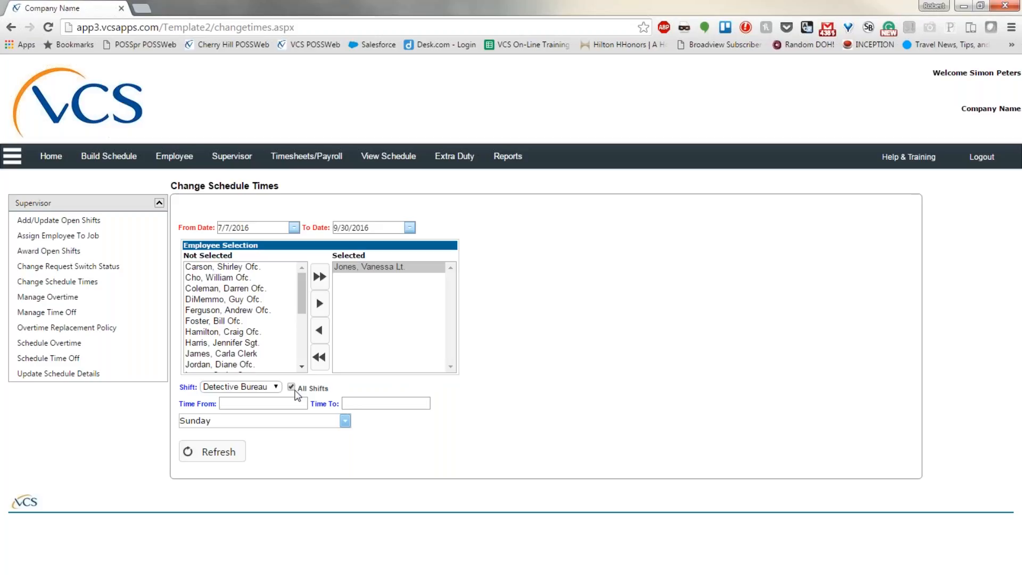
# Set the new schedule times to run from 08:00 to 16:00
pyautogui.click(280, 404)
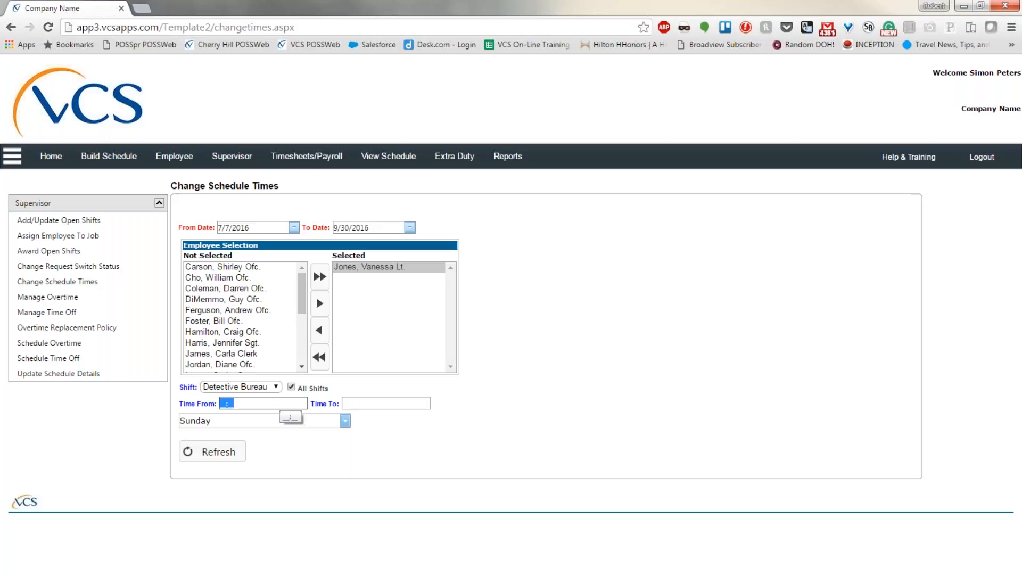
pyautogui.write('08:00')
pyautogui.press('Tab')
pyautogui.write('1600')
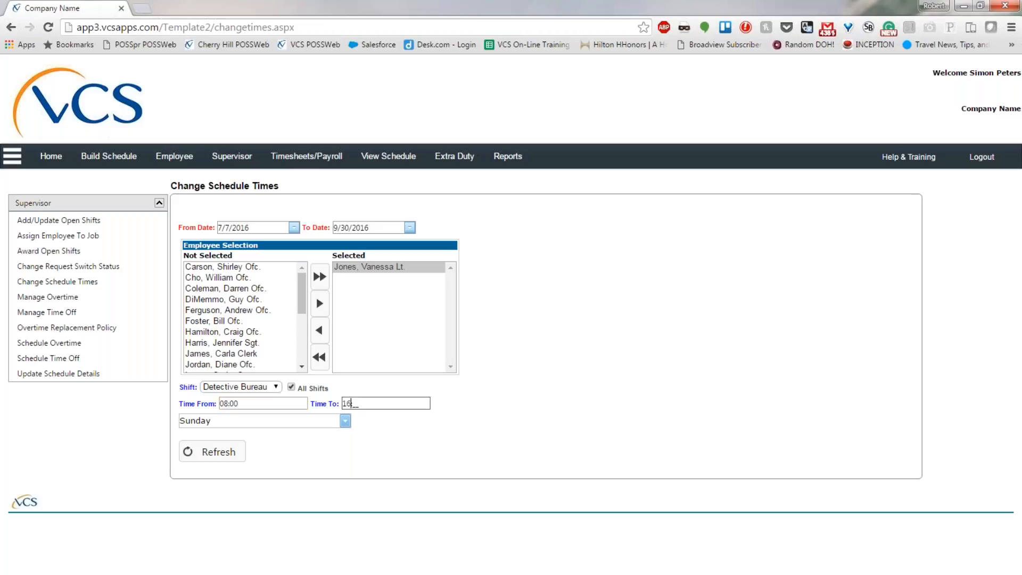
pyautogui.press('Tab')
# Include every weekday from Sunday through Saturday and apply the schedule time change
pyautogui.click(347, 421)
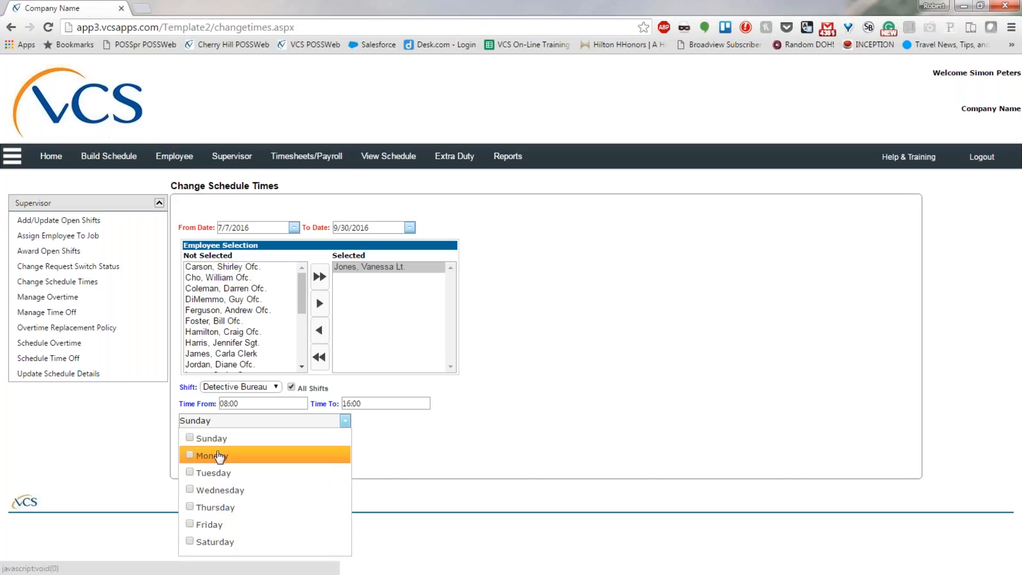
pyautogui.click(190, 438)
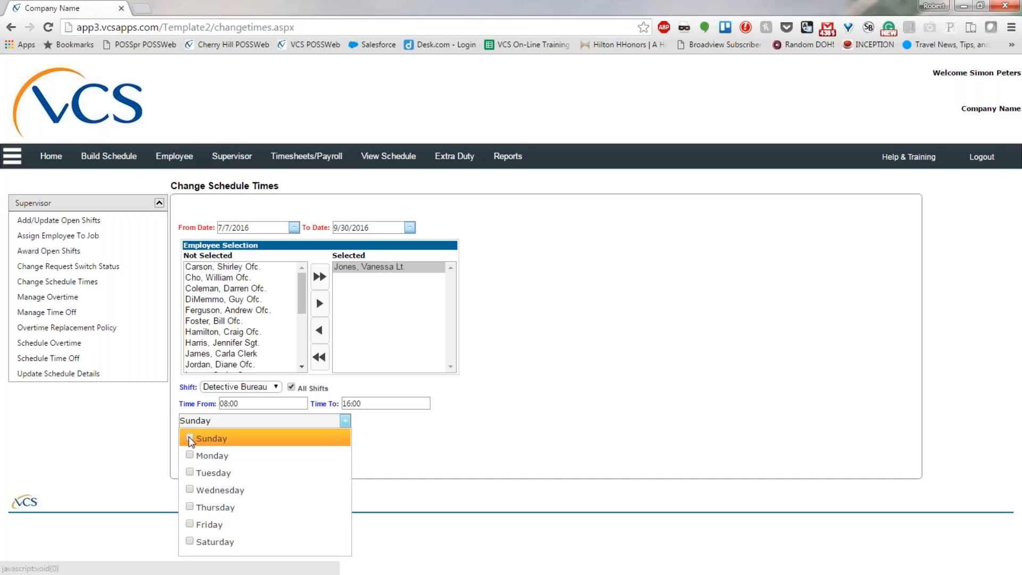
pyautogui.click(191, 456)
pyautogui.click(190, 473)
pyautogui.click(190, 489)
pyautogui.click(191, 506)
pyautogui.click(191, 524)
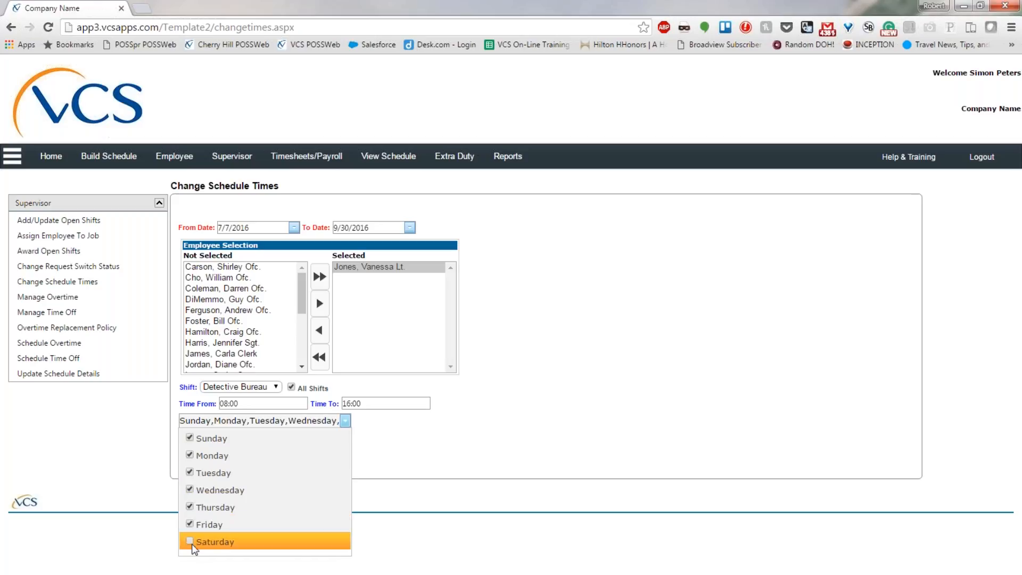
pyautogui.click(190, 541)
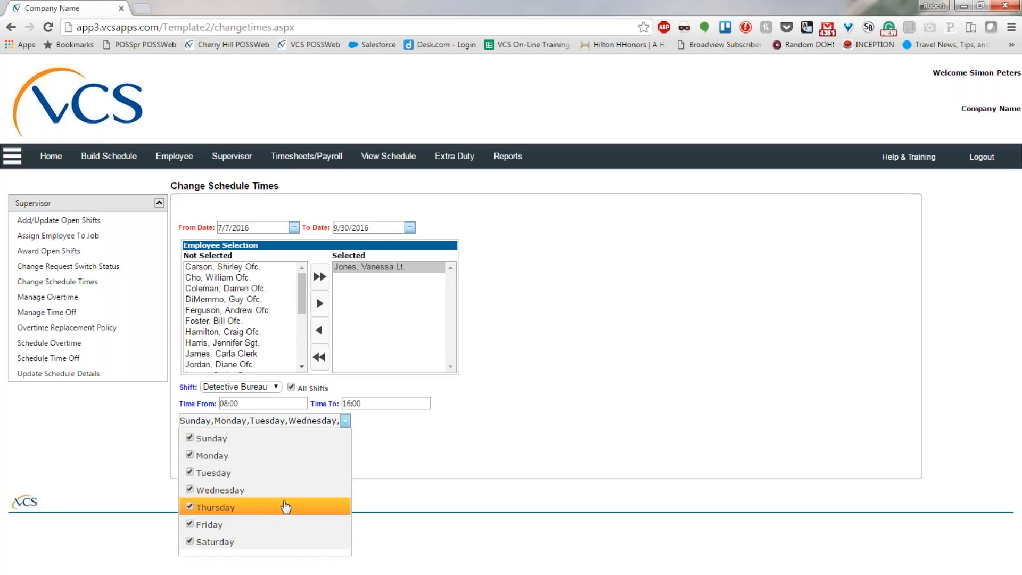
pyautogui.click(413, 438)
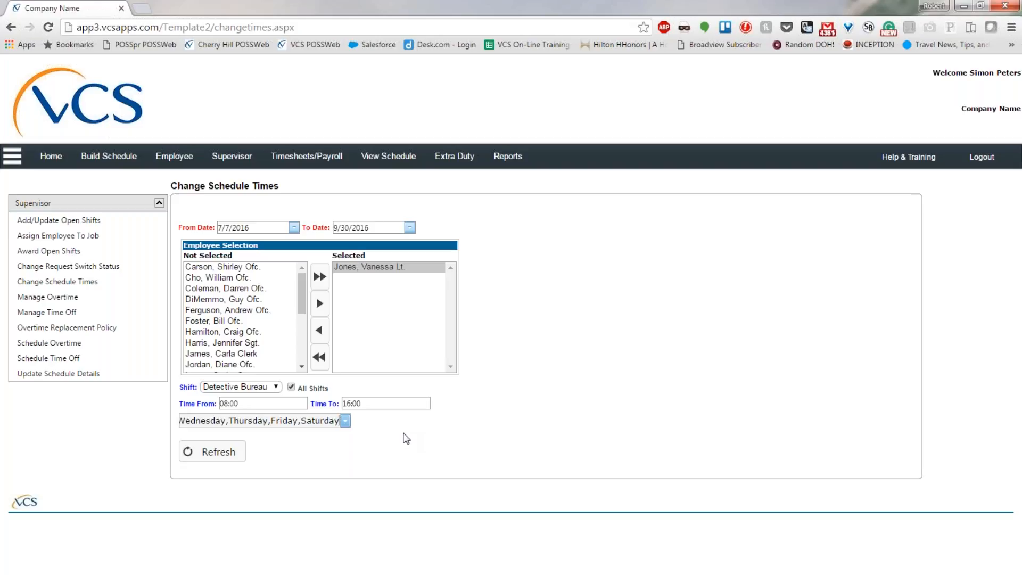
pyautogui.click(218, 451)
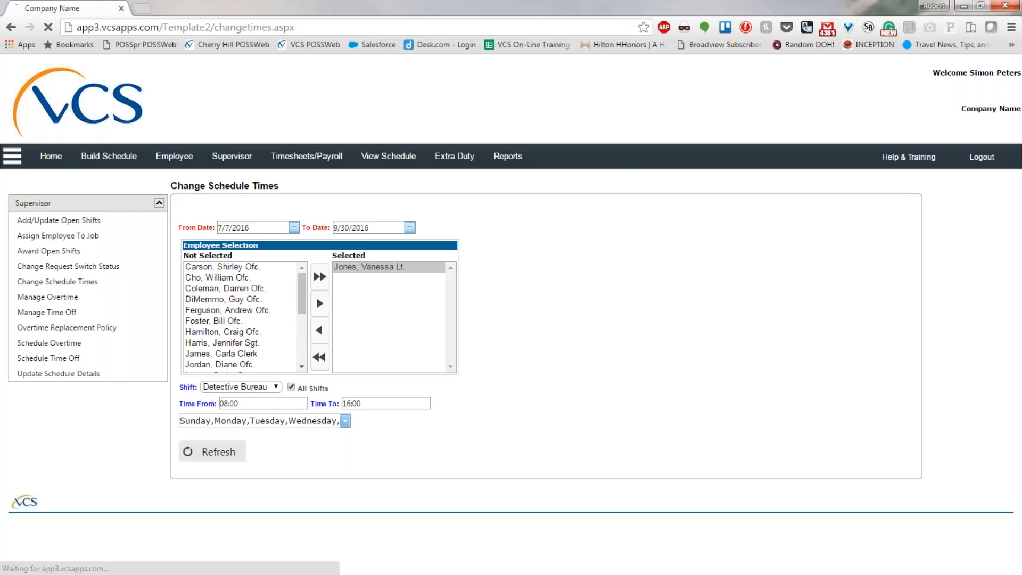
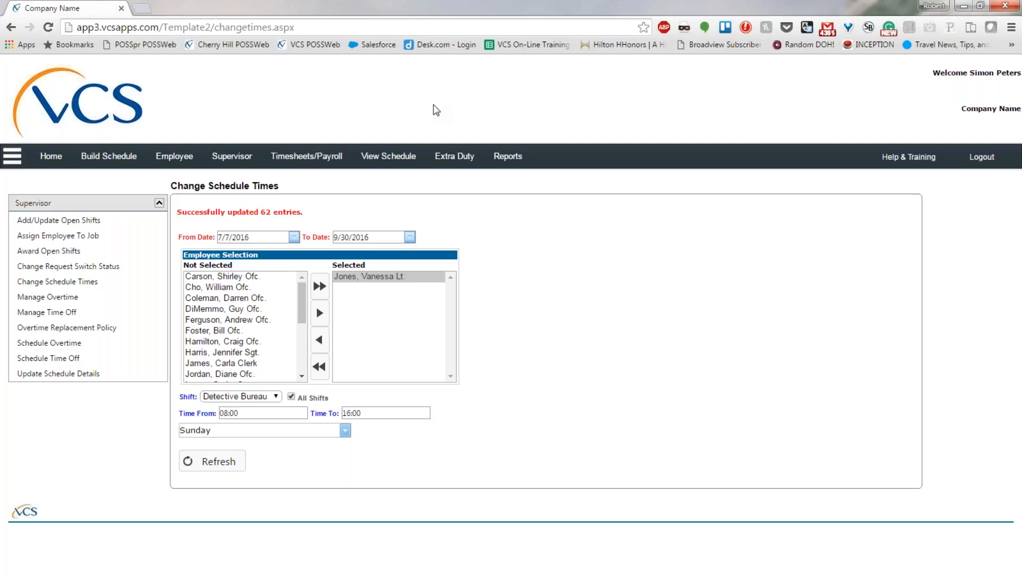
# Return to the daily schedule and start a time-off request for the last officer listed in the Patrol Night Shift
pyautogui.click(380, 164)
pyautogui.click(53, 222)
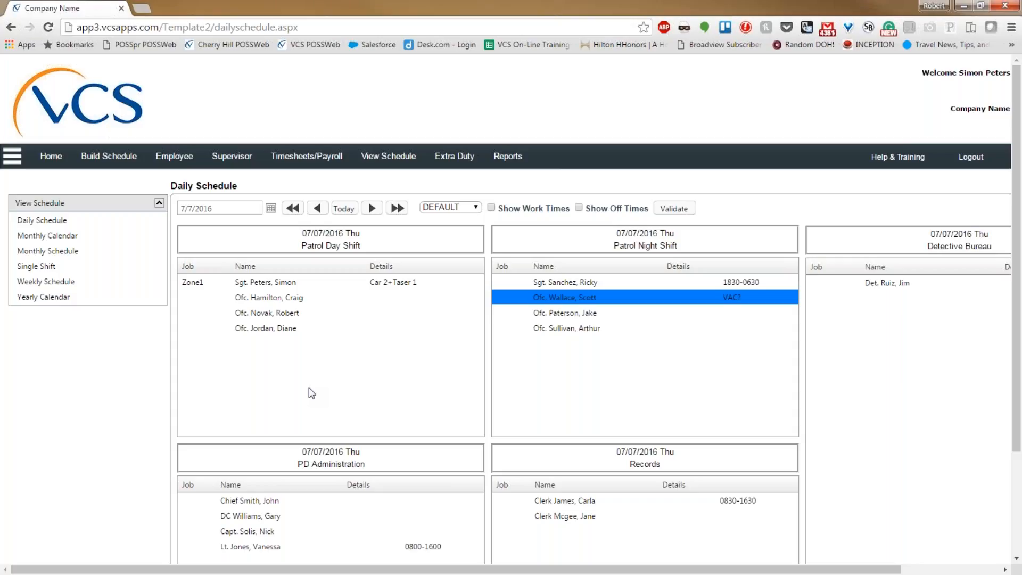
pyautogui.click(561, 331)
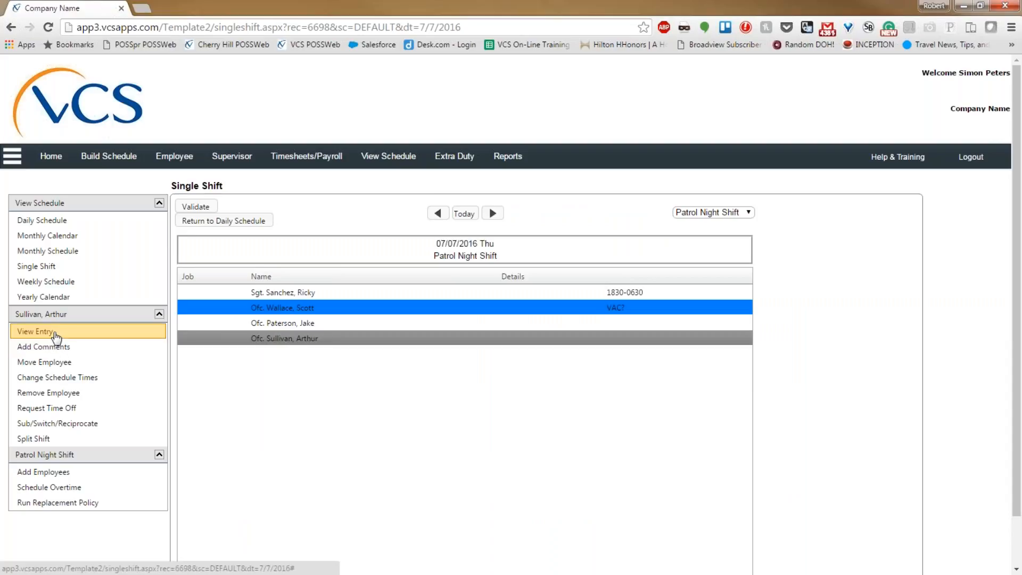
pyautogui.click(46, 409)
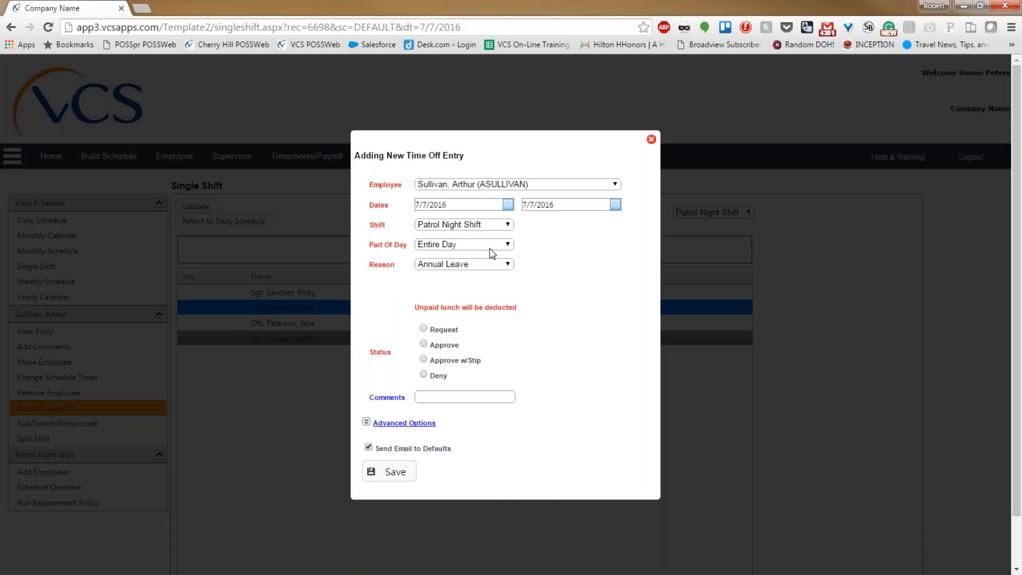
# Try First as the part of day for the time-off entry, and restore Entire Day
pyautogui.click(507, 245)
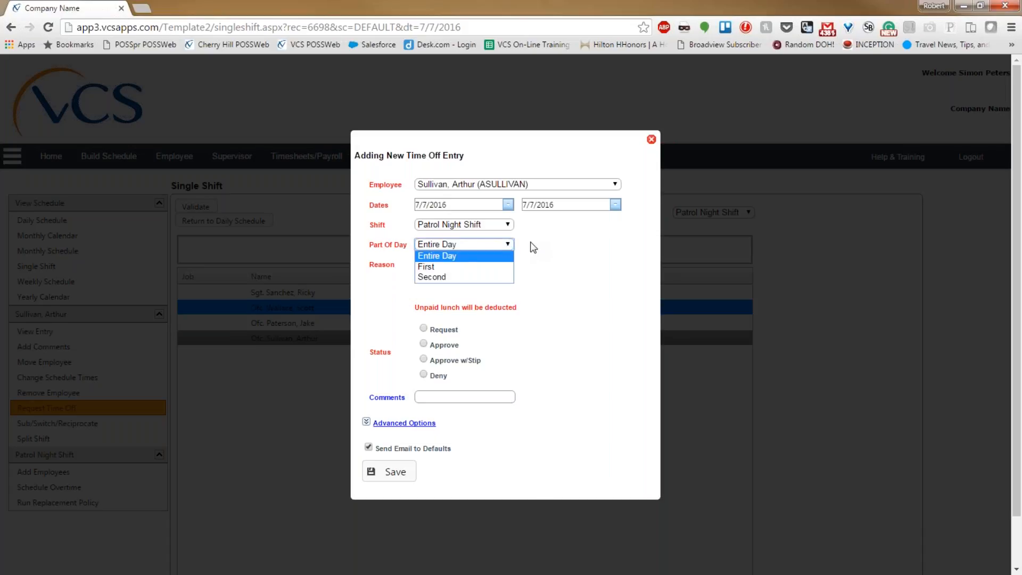
pyautogui.click(445, 271)
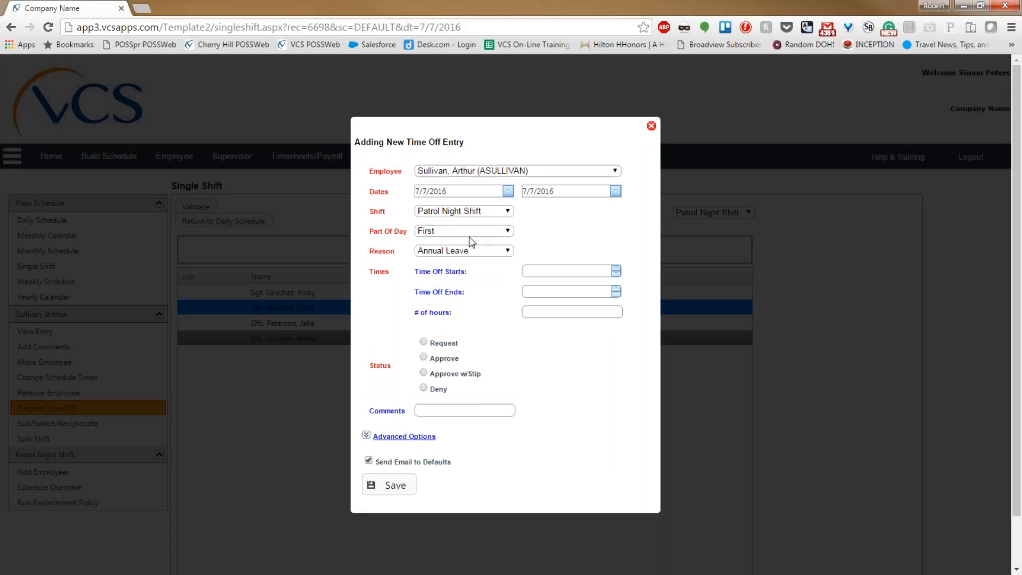
pyautogui.click(506, 230)
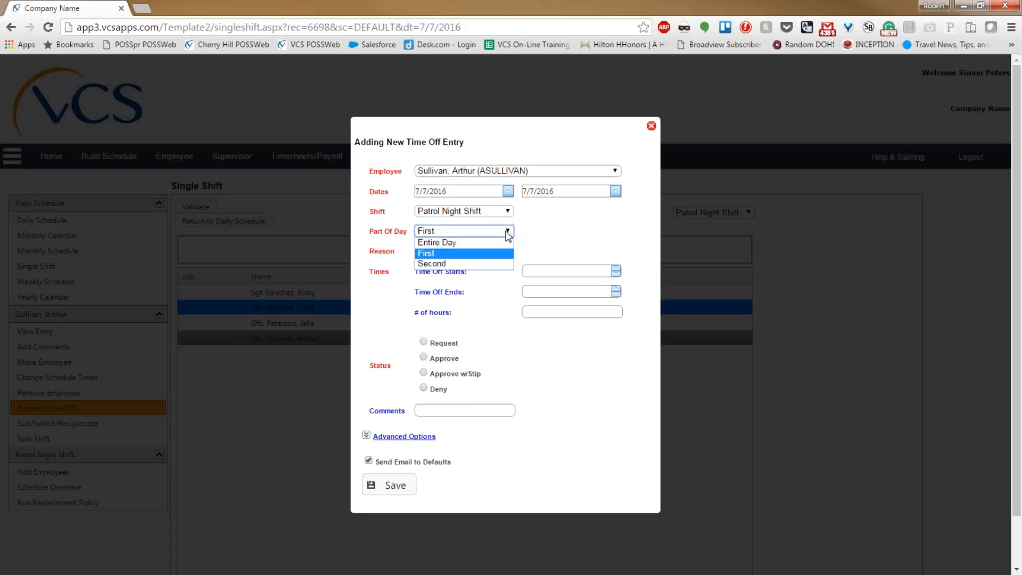
pyautogui.click(490, 246)
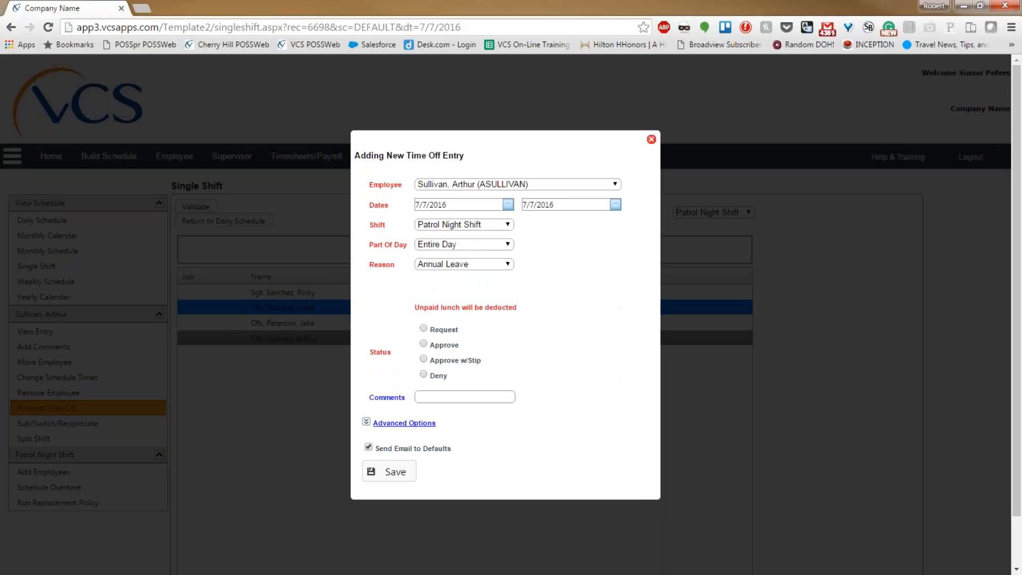
# Set the time-off reason to Sick and the status to Approve, leave the comments empty and save the entry
pyautogui.click(507, 265)
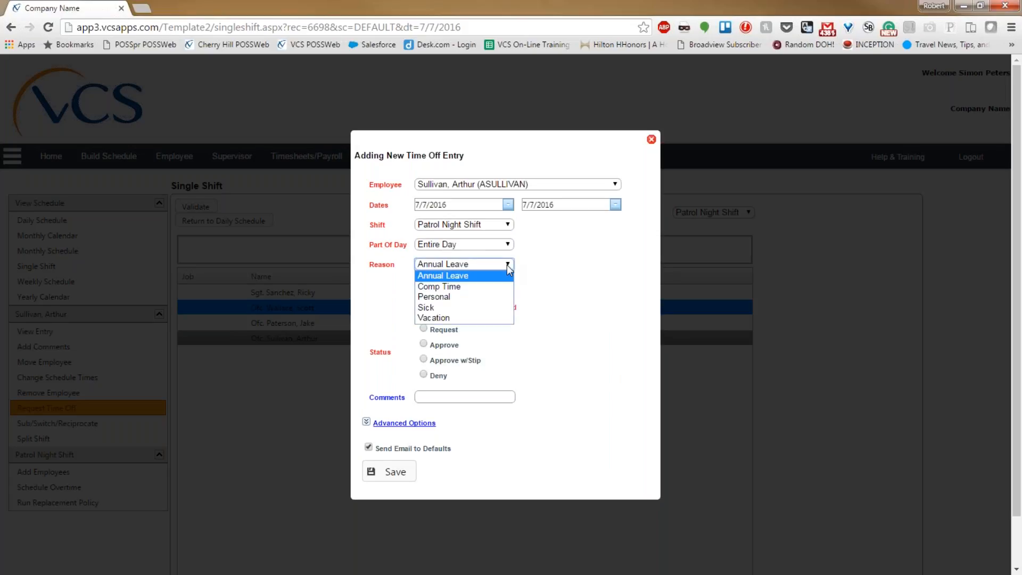
pyautogui.click(433, 308)
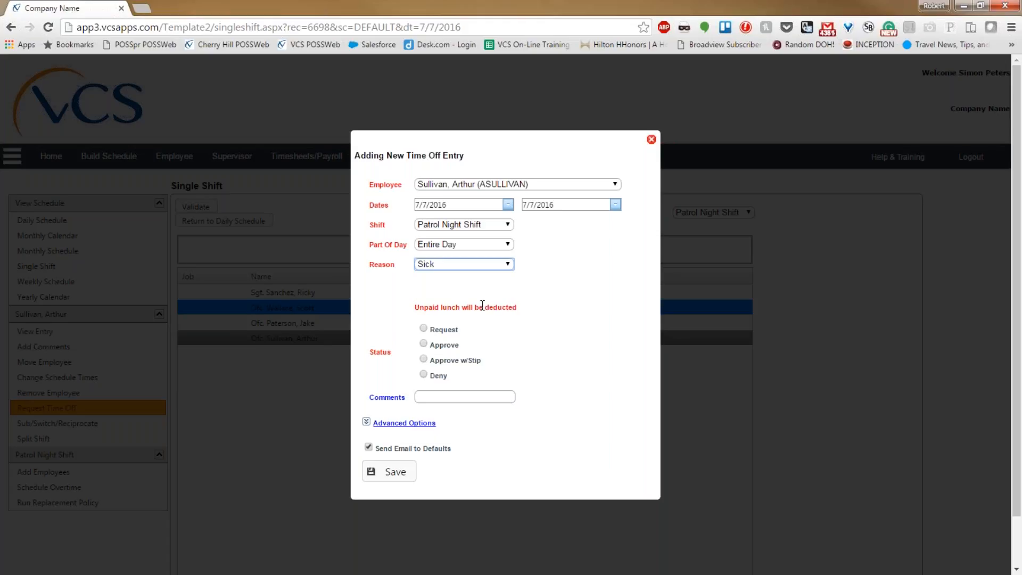
pyautogui.click(425, 344)
pyautogui.click(432, 394)
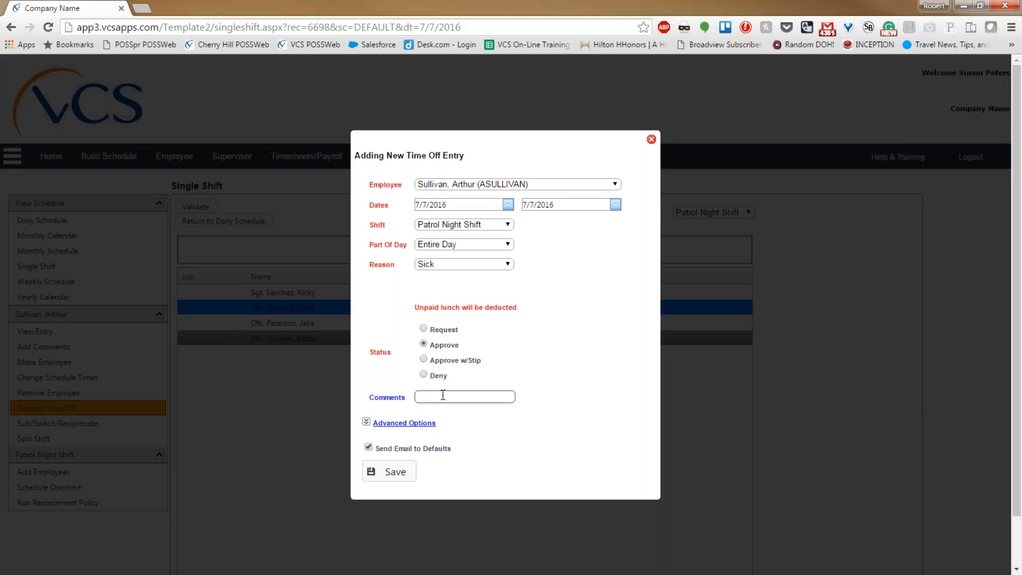
pyautogui.click(440, 397)
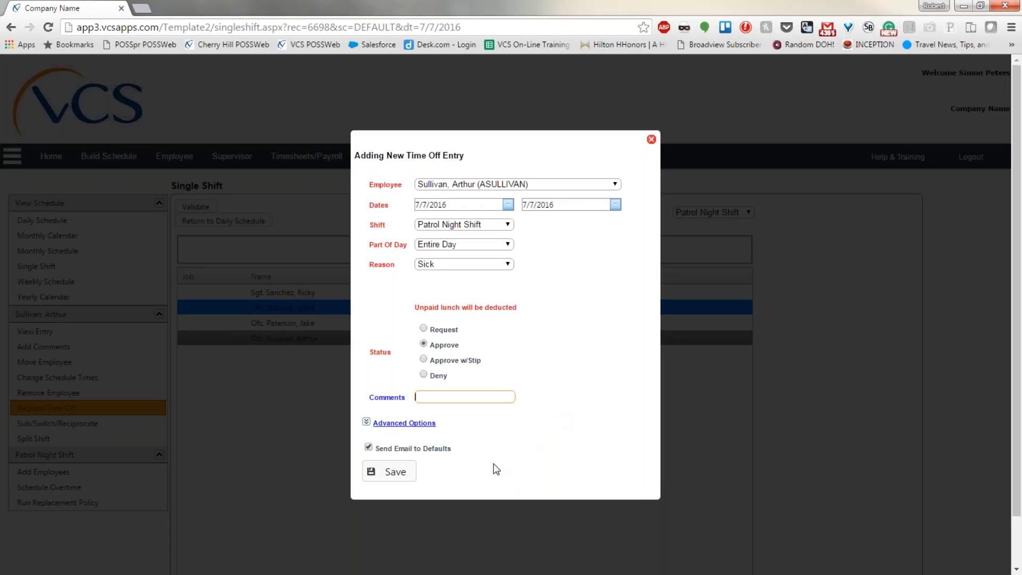
pyautogui.click(391, 478)
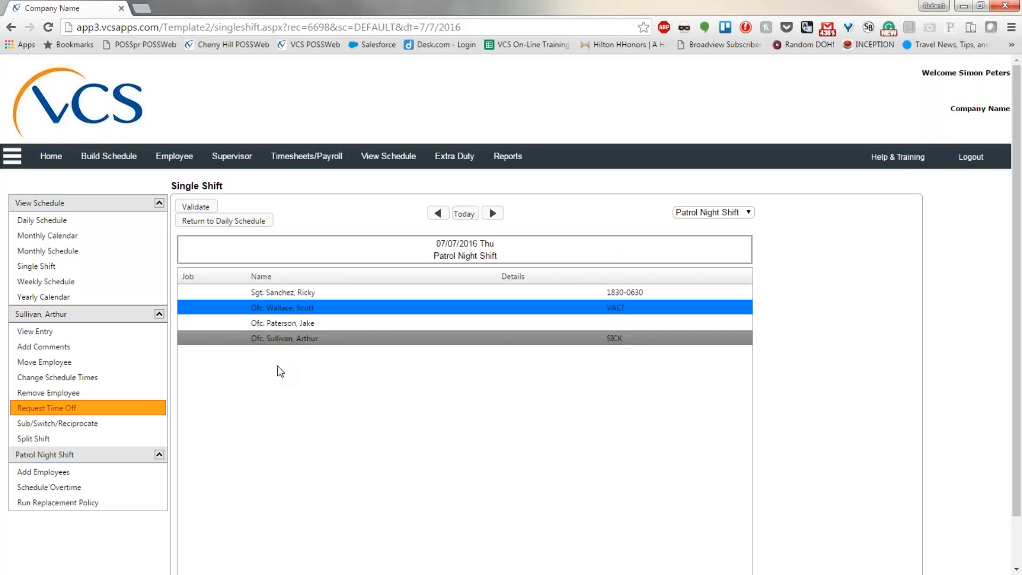
# Return to the daily schedule and check the SICK entry in the Patrol Night Shift
pyautogui.click(242, 221)
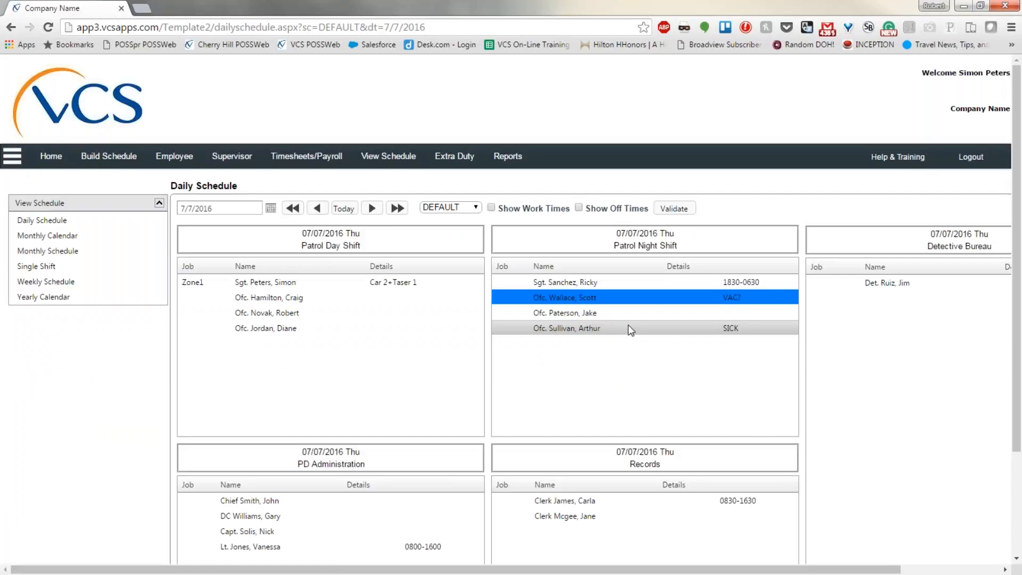
pyautogui.click(628, 326)
pyautogui.click(732, 331)
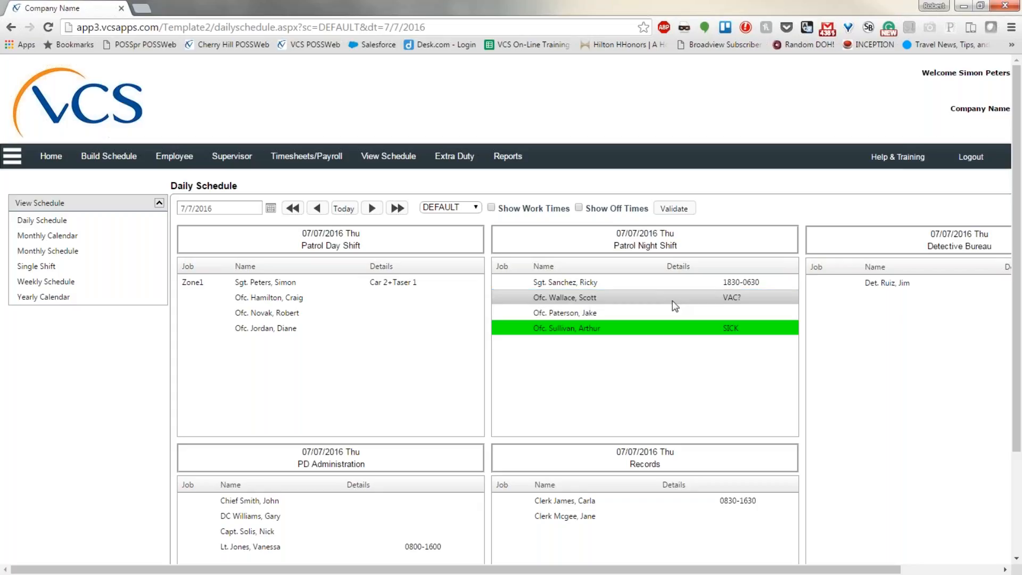
# Change the VAC? time-off entry in the Patrol Night Shift to Approve and save it
pyautogui.click(609, 298)
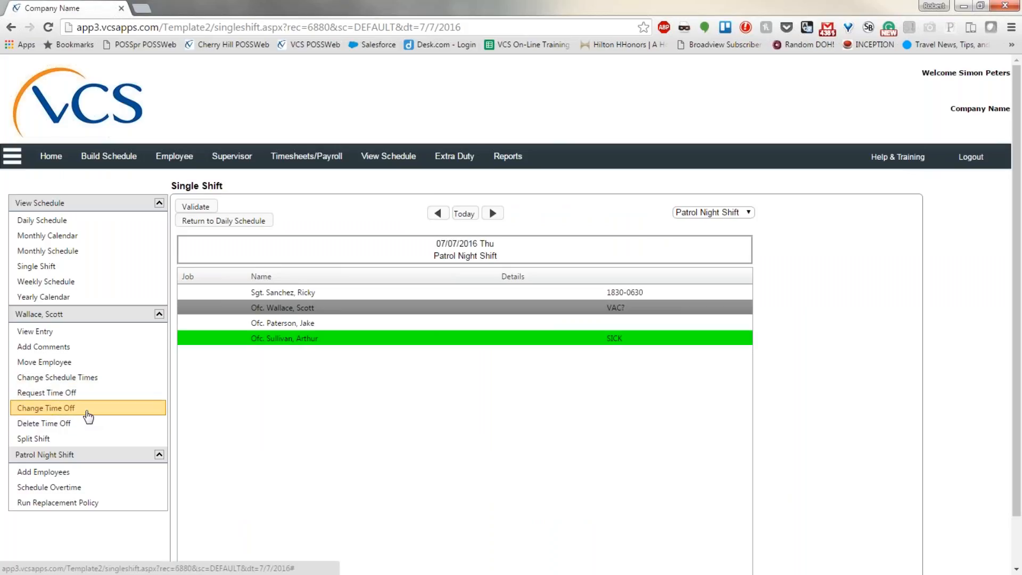
pyautogui.click(83, 411)
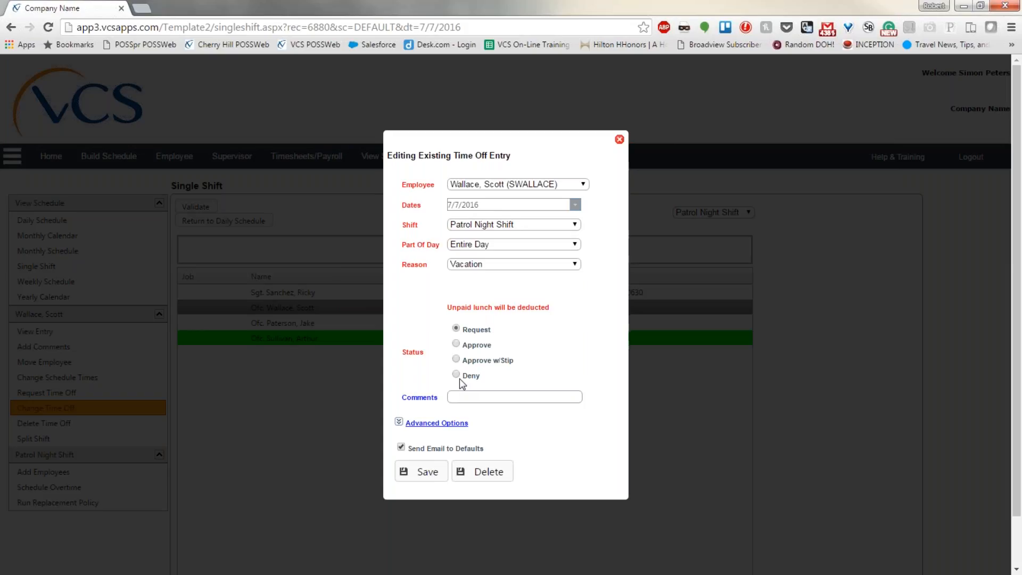
pyautogui.click(456, 343)
pyautogui.click(461, 397)
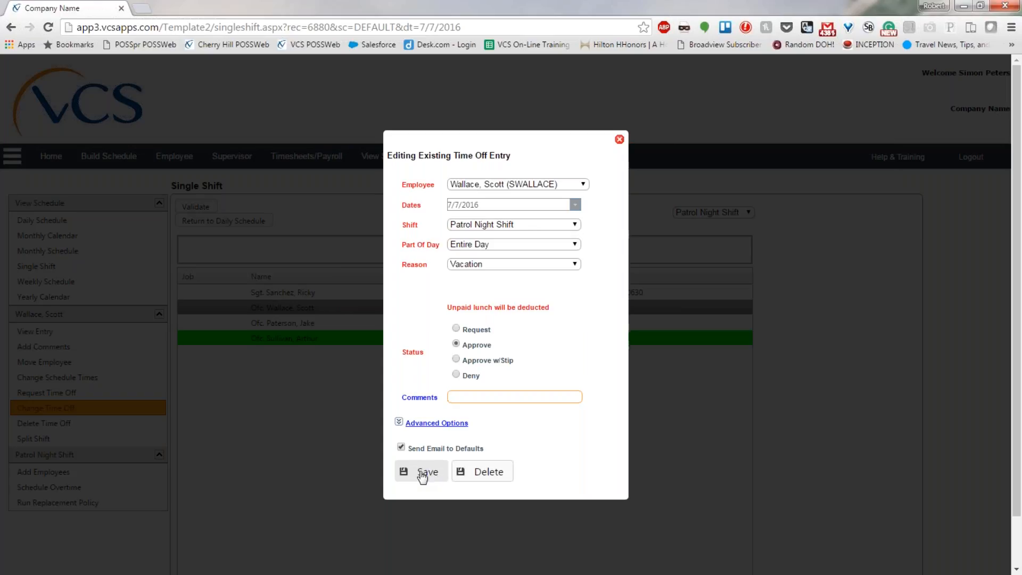
pyautogui.click(422, 474)
# Return to the daily schedule and review the vacation entry in the Patrol Night Shift
pyautogui.click(400, 337)
pyautogui.click(217, 222)
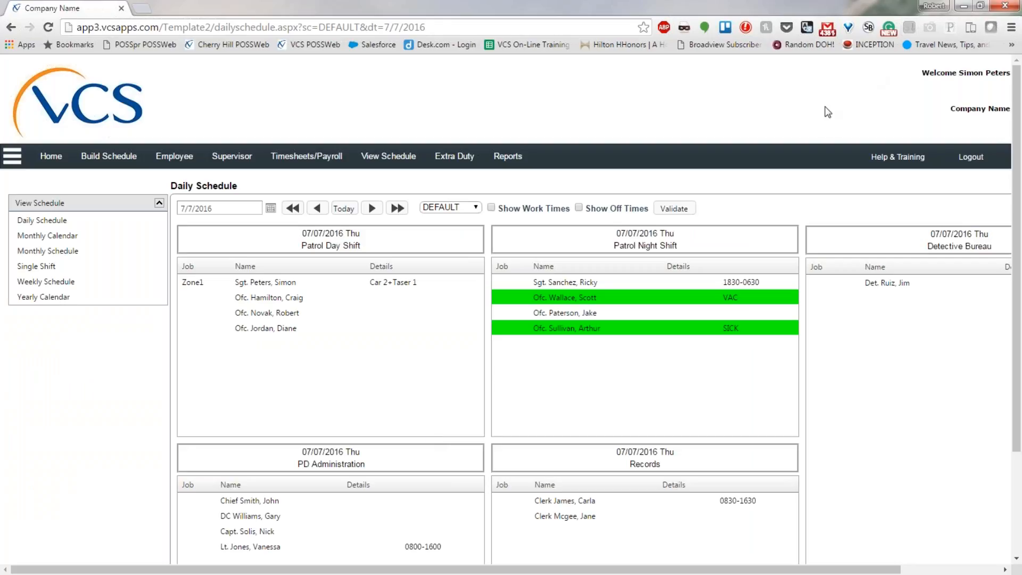
pyautogui.click(728, 302)
pyautogui.click(557, 302)
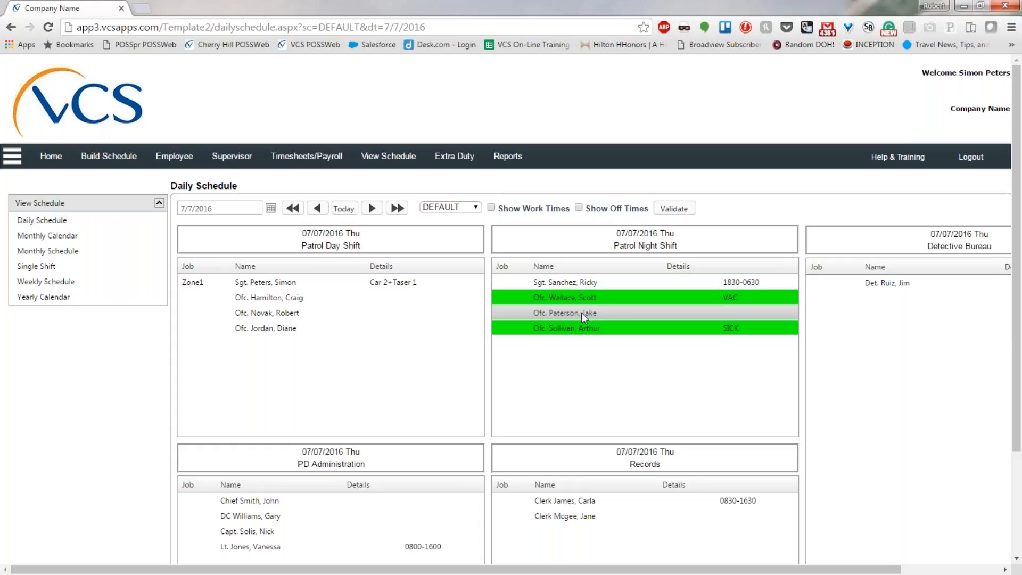
pyautogui.click(595, 300)
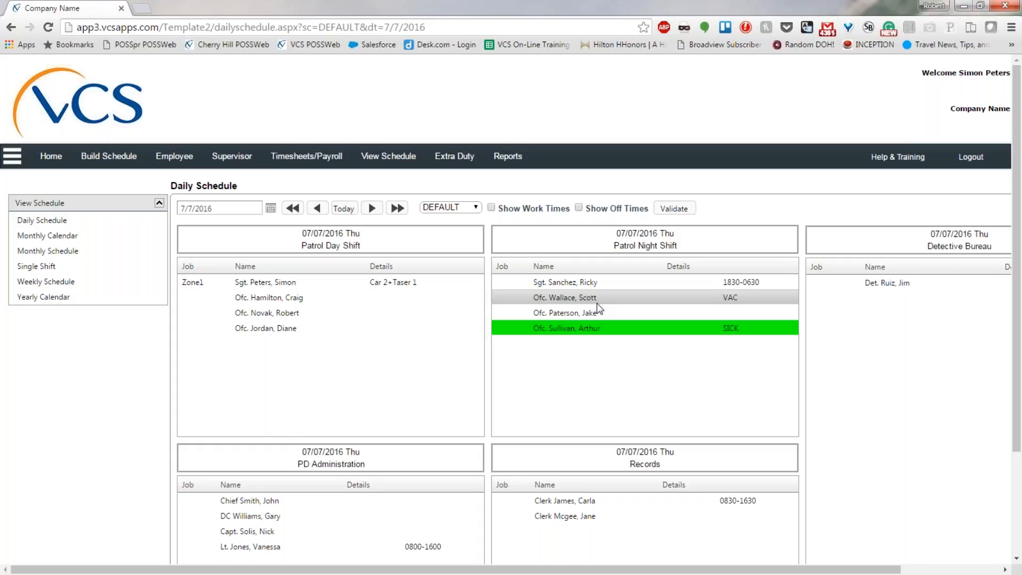
pyautogui.click(596, 302)
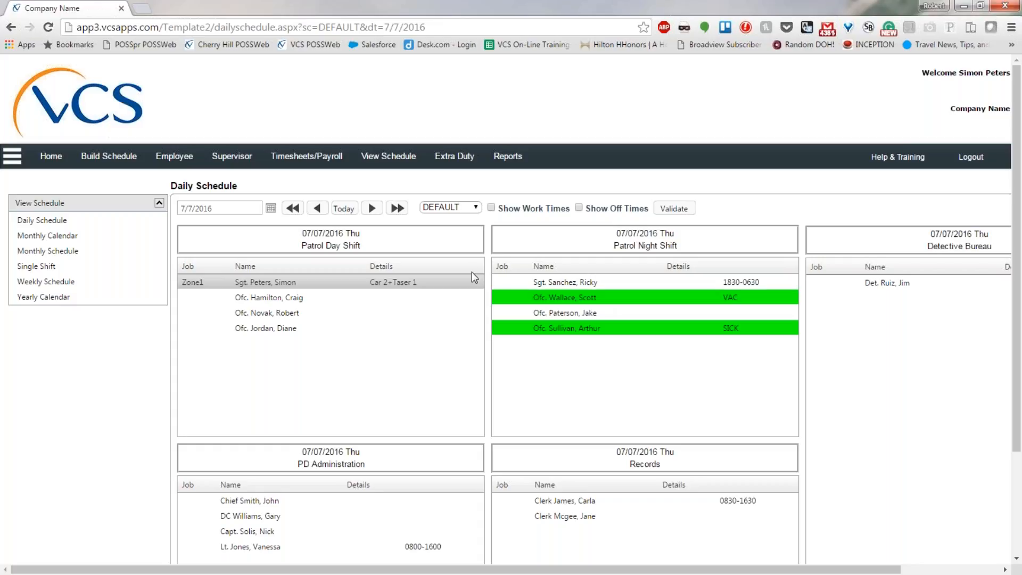
# Open the supervisor's Manage Time Off page and search for entries with Request status from 7/7/2016 to 12/31/2016
pyautogui.click(226, 158)
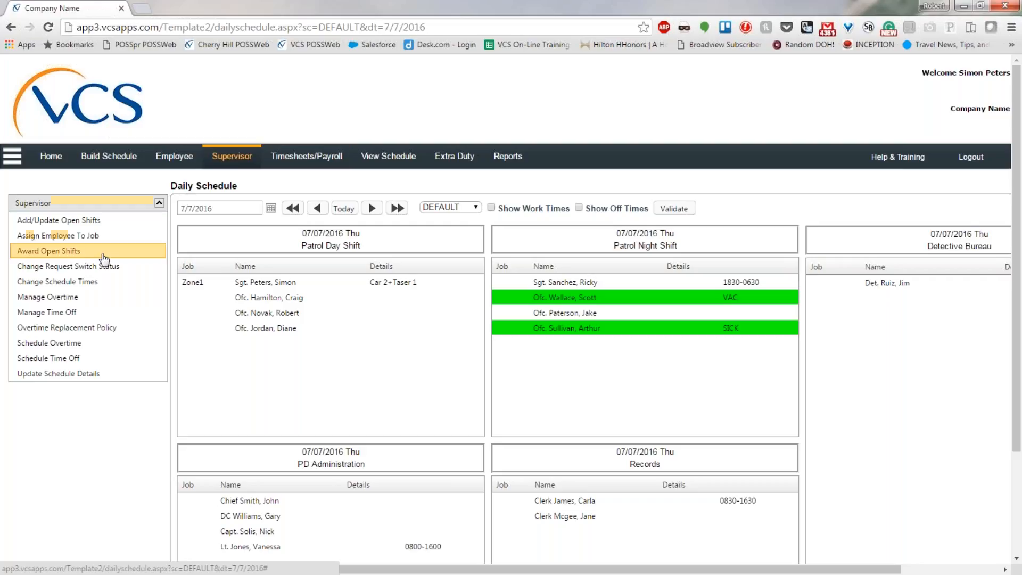
pyautogui.click(51, 314)
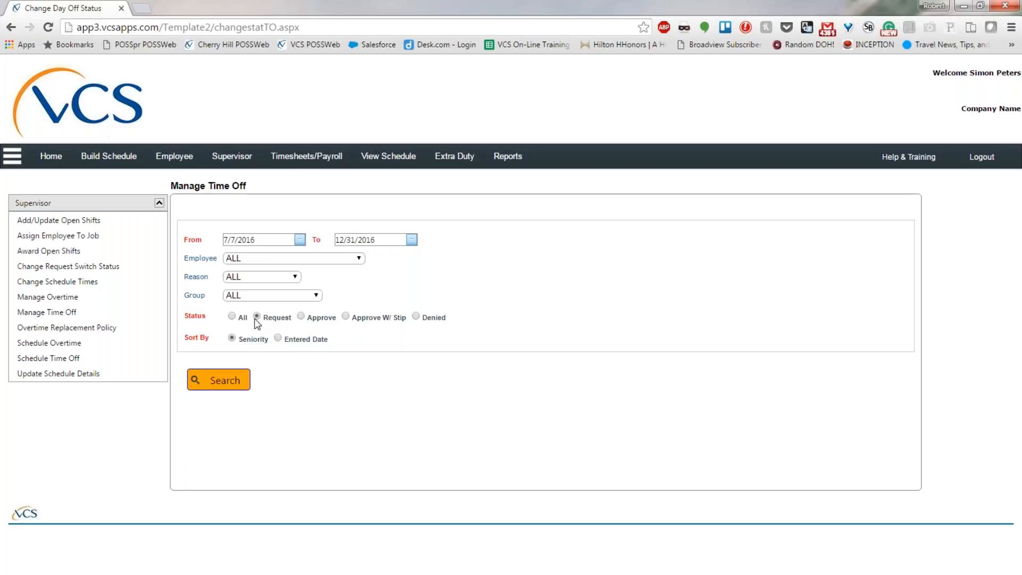
pyautogui.click(224, 382)
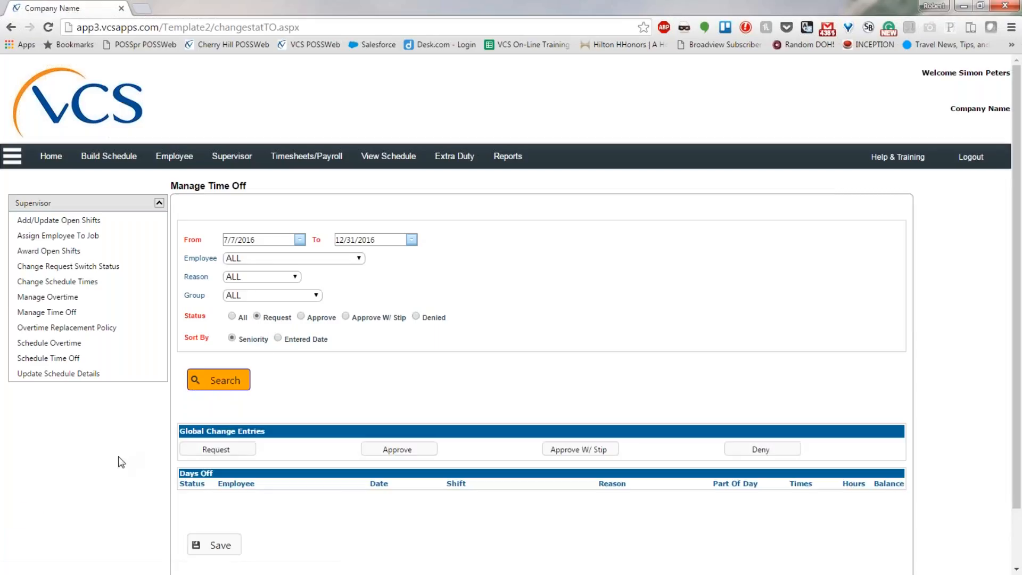
# Widen the time-off search to all statuses and examine the listed days off
pyautogui.scroll(-2, 119, 461)
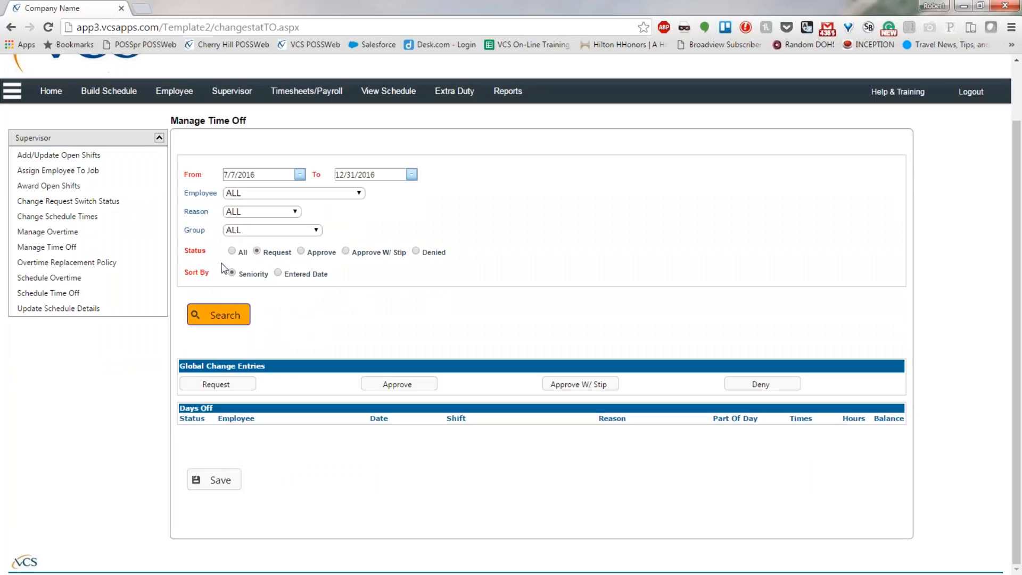
pyautogui.click(232, 251)
pyautogui.click(215, 316)
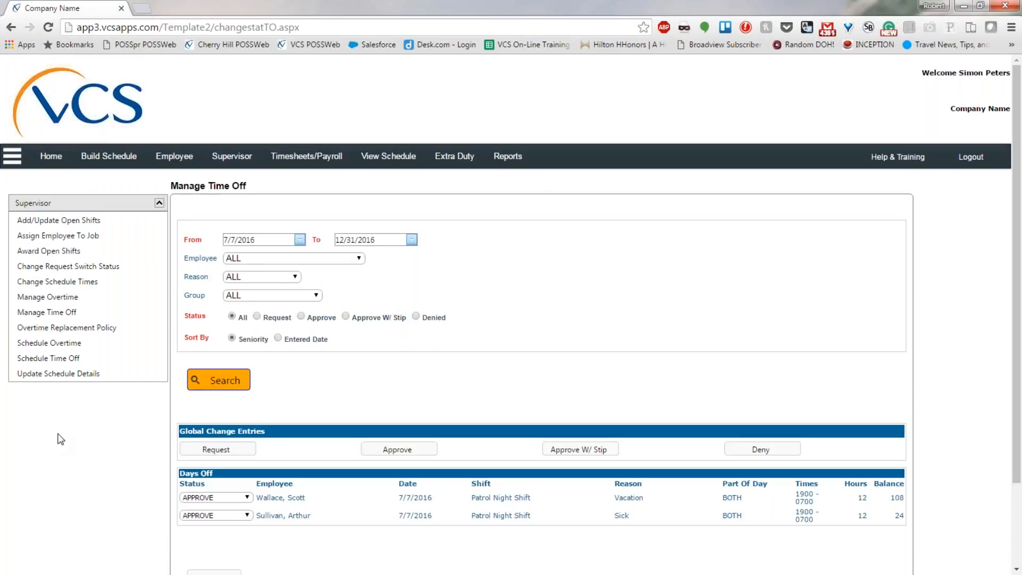
pyautogui.scroll(-1, 56, 460)
pyautogui.scroll(-1, 55, 460)
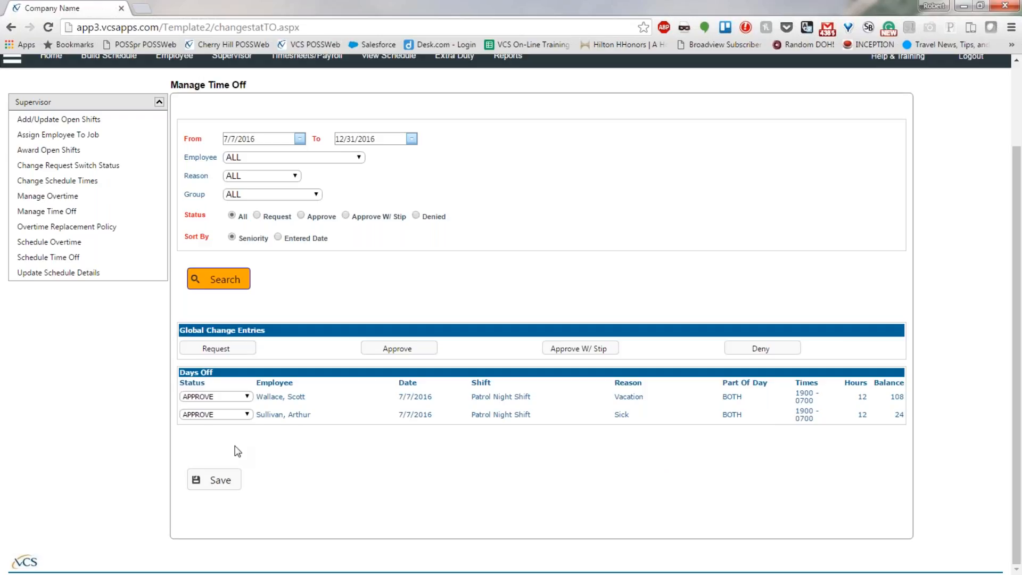
# View the status options for both listed time-off entries, keeping each one at APPROVE
pyautogui.click(249, 397)
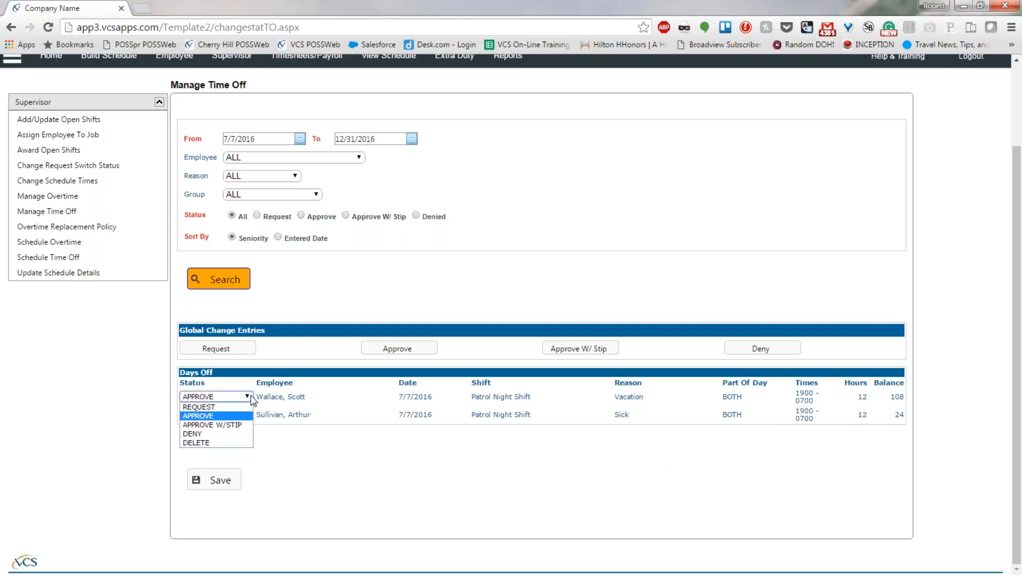
pyautogui.click(251, 396)
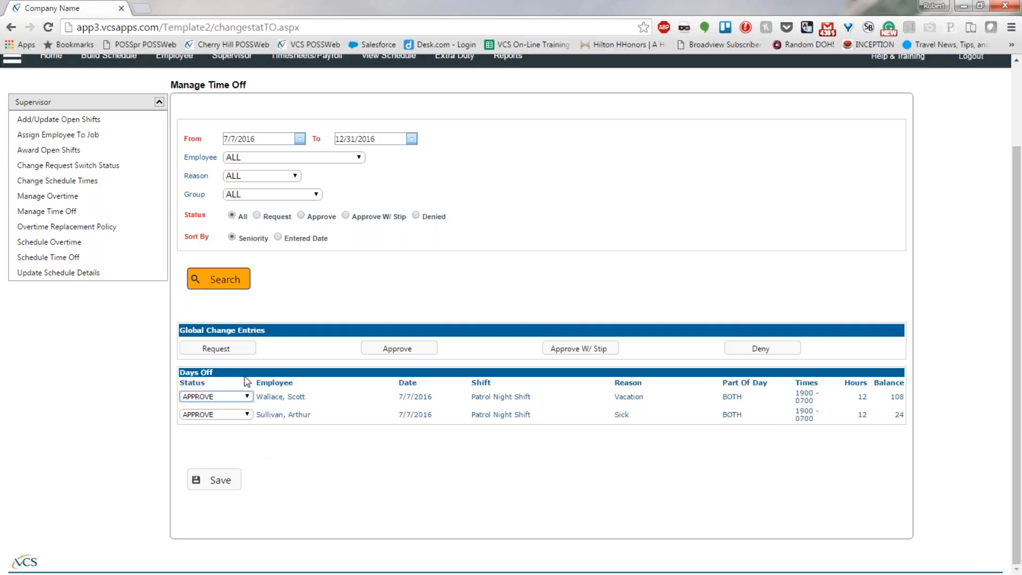
pyautogui.click(248, 396)
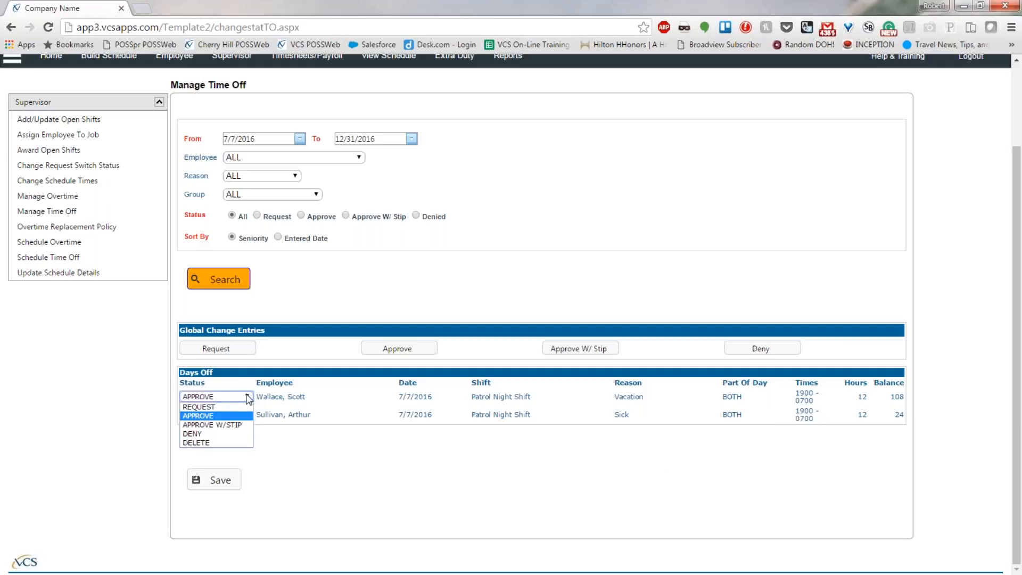
pyautogui.click(233, 416)
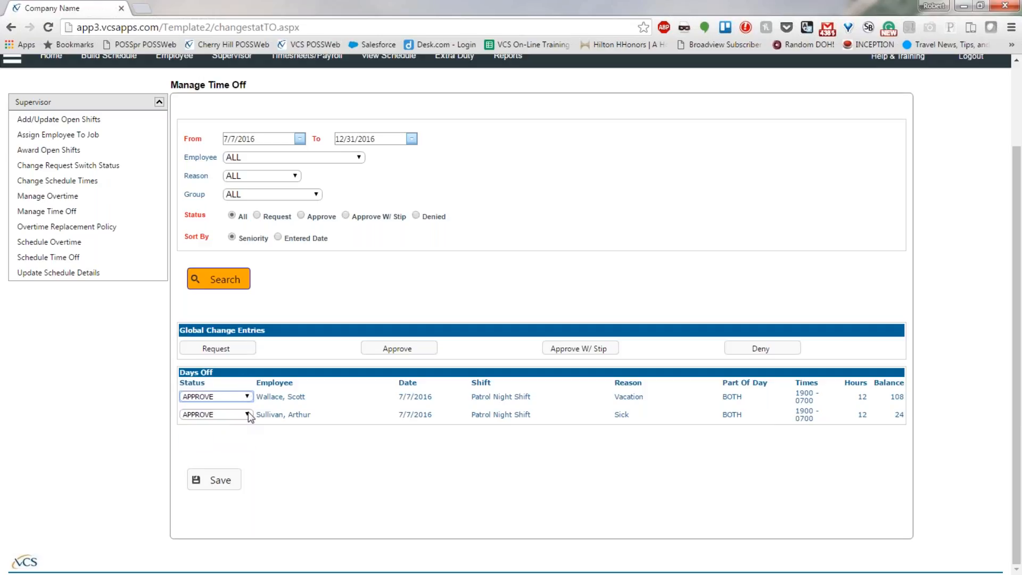
pyautogui.click(249, 415)
pyautogui.click(231, 434)
# Try the global change to Deny and to Request on all listed entries, and discard it by repeating the search unsaved
pyautogui.click(756, 349)
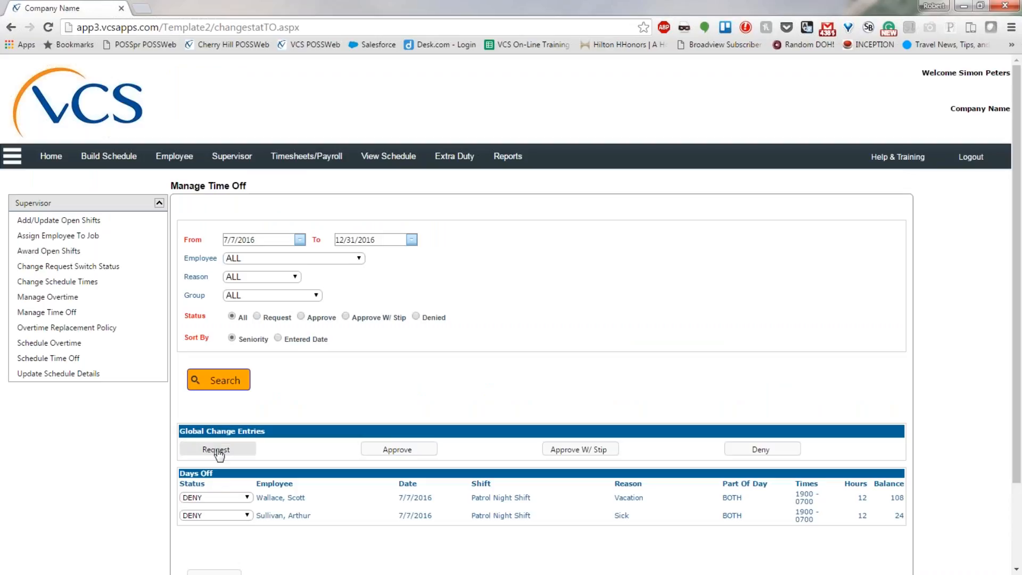
pyautogui.click(217, 450)
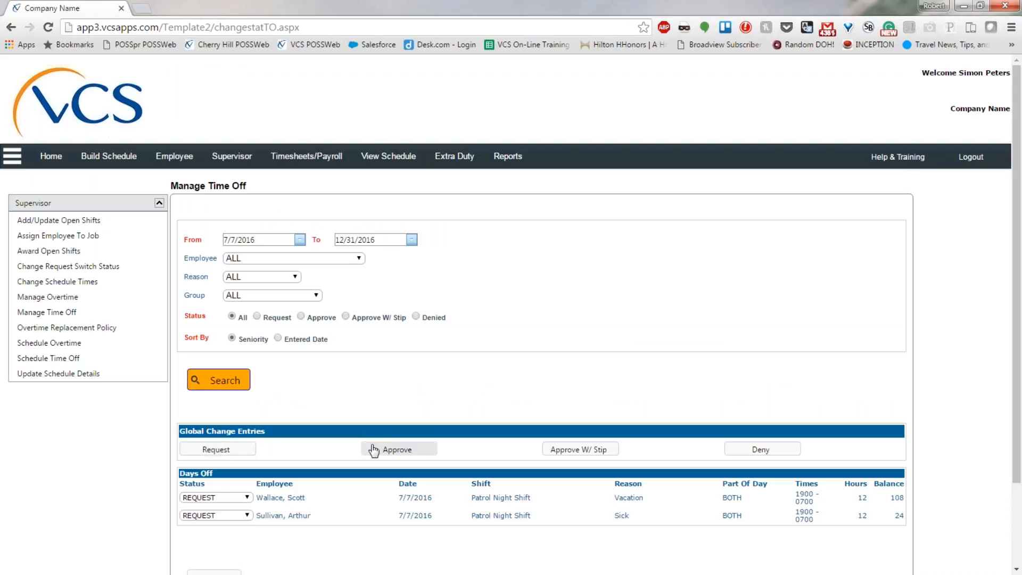
pyautogui.scroll(-2, 365, 419)
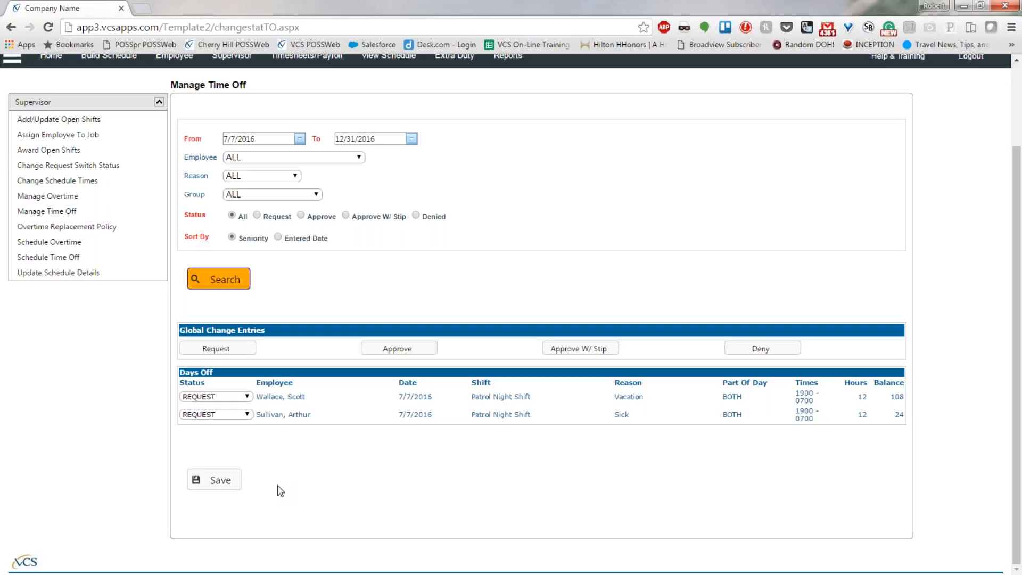
pyautogui.click(212, 276)
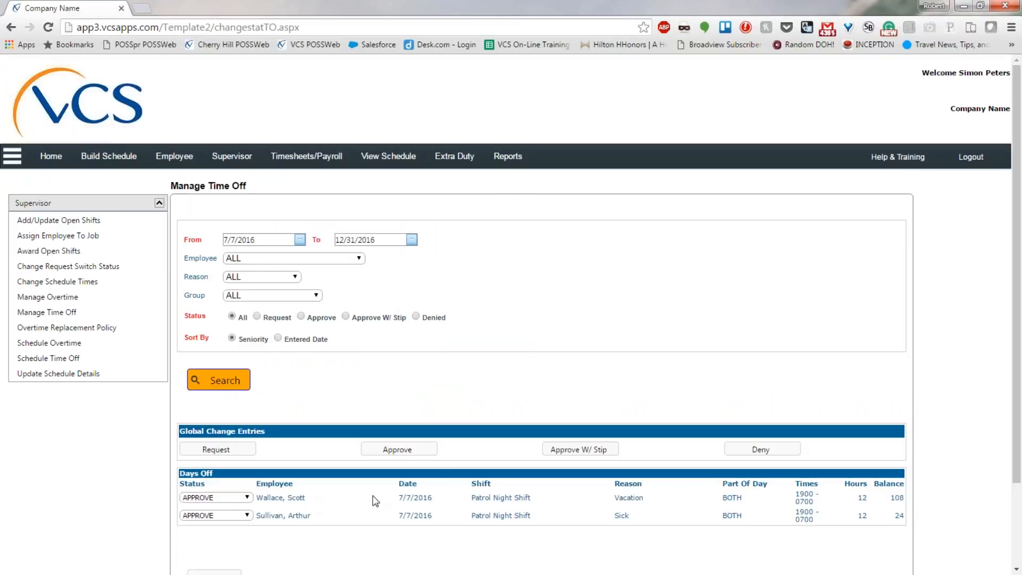
pyautogui.scroll(-1, 383, 499)
pyautogui.scroll(-1, 383, 500)
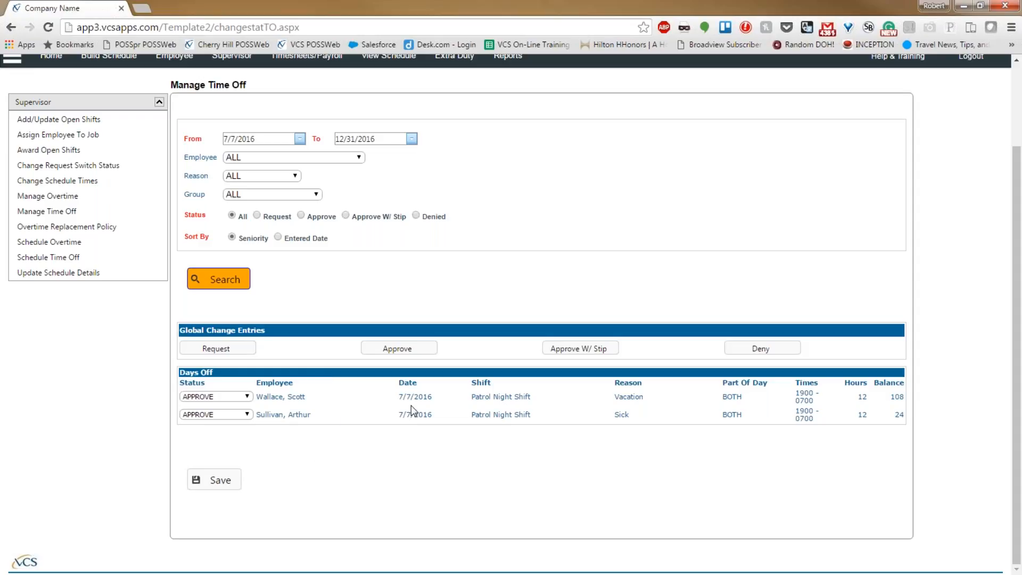
# Leave time-off management and open the daily schedule
pyautogui.scroll(2, 407, 401)
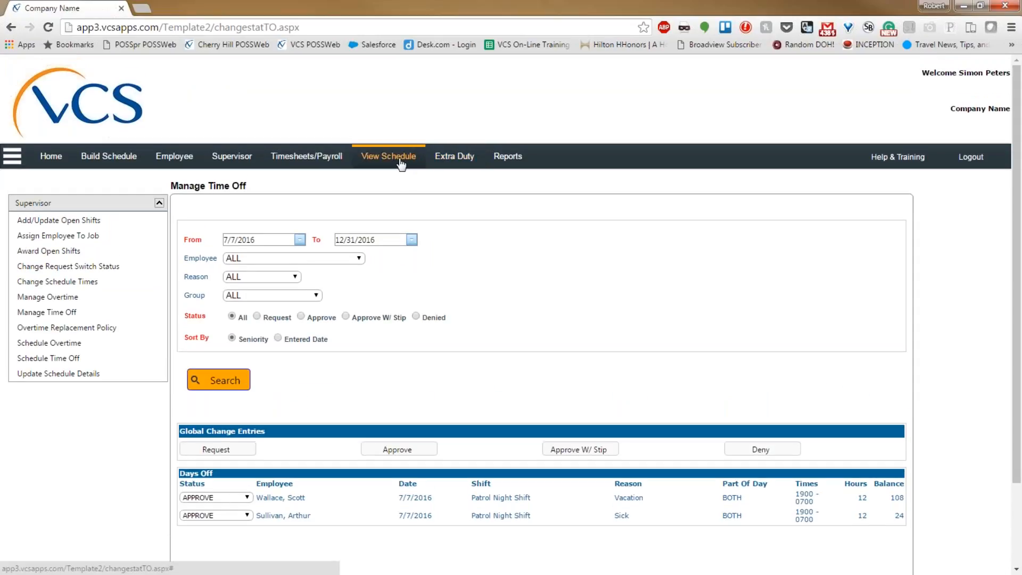
pyautogui.click(414, 163)
pyautogui.click(65, 221)
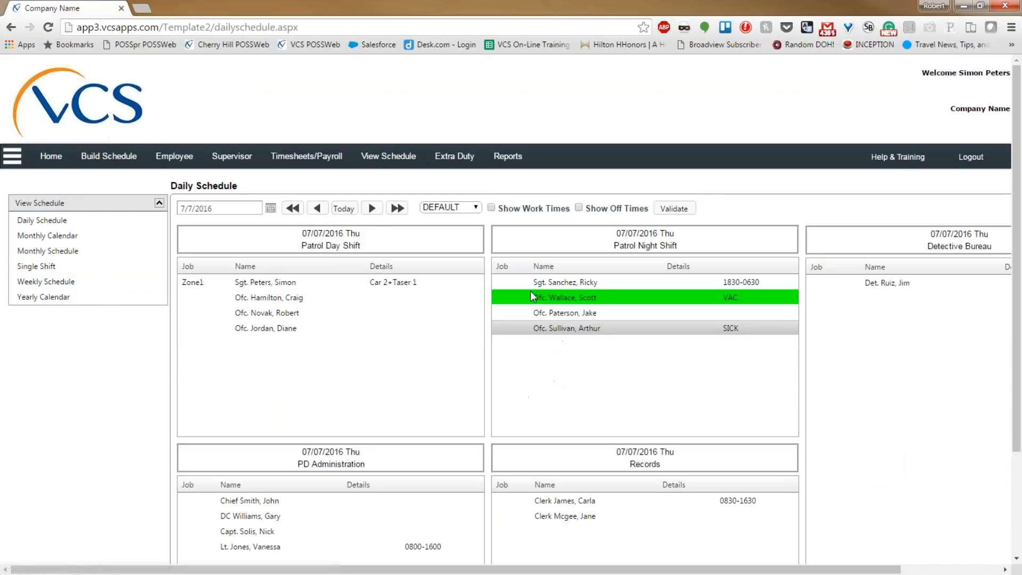
# View the vacation officer's existing time-off entry on the 7/7/2016 Patrol Night Shift and close it without changes
pyautogui.click(560, 304)
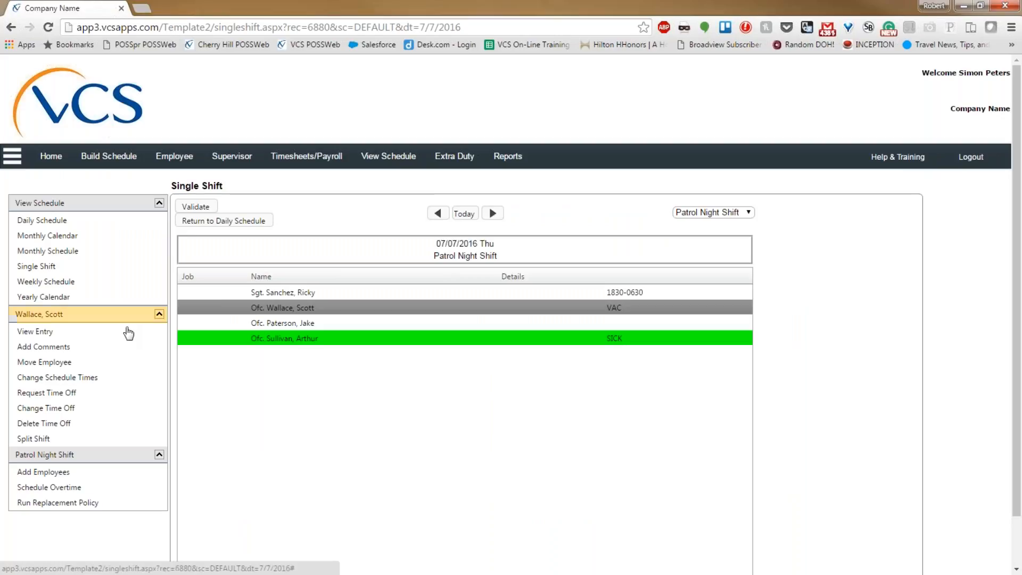
pyautogui.click(65, 409)
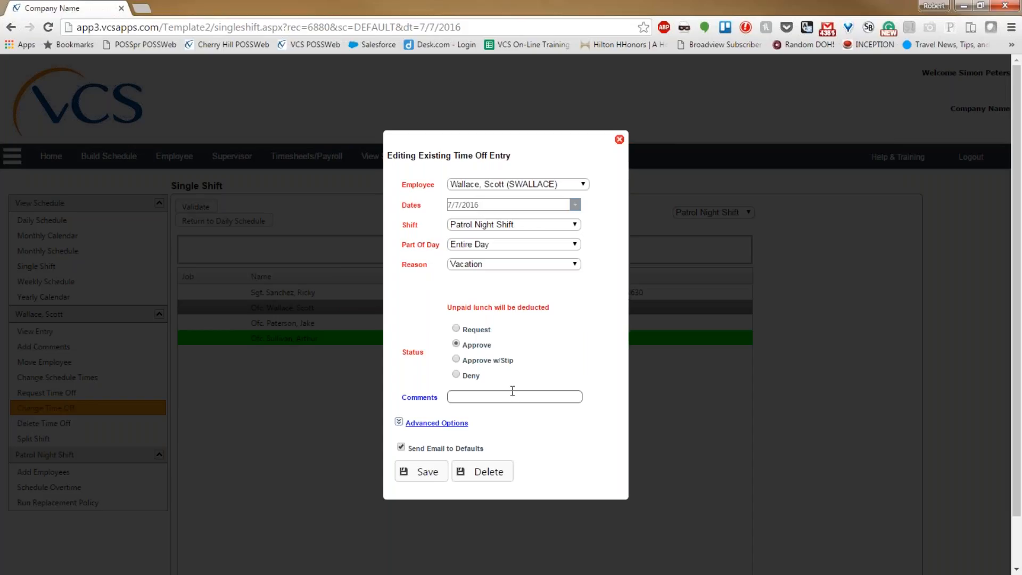
pyautogui.click(619, 140)
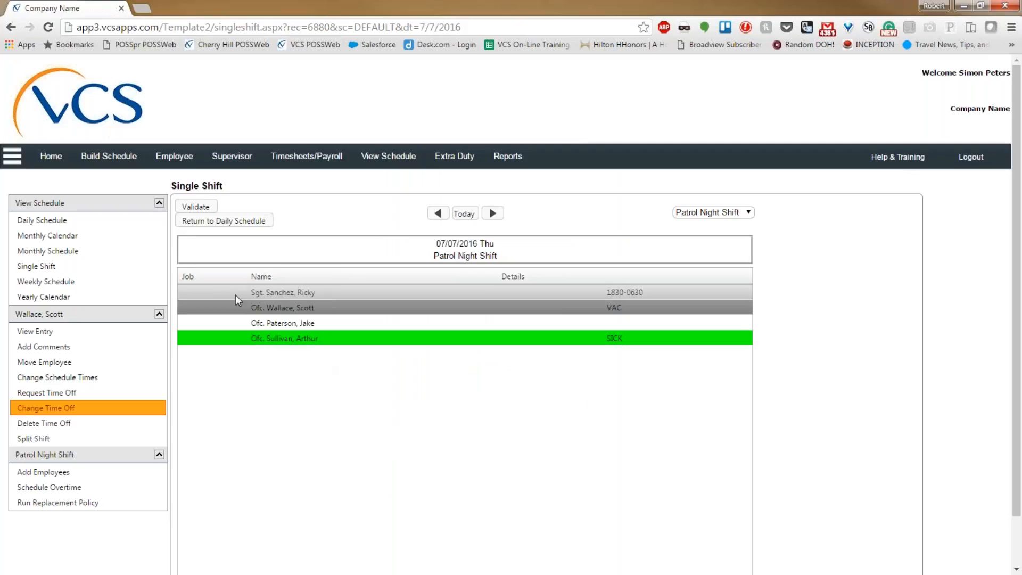
# Delete the sick officer's time-off record from the 7/7/2016 Patrol Night Shift and return to the daily schedule
pyautogui.click(316, 340)
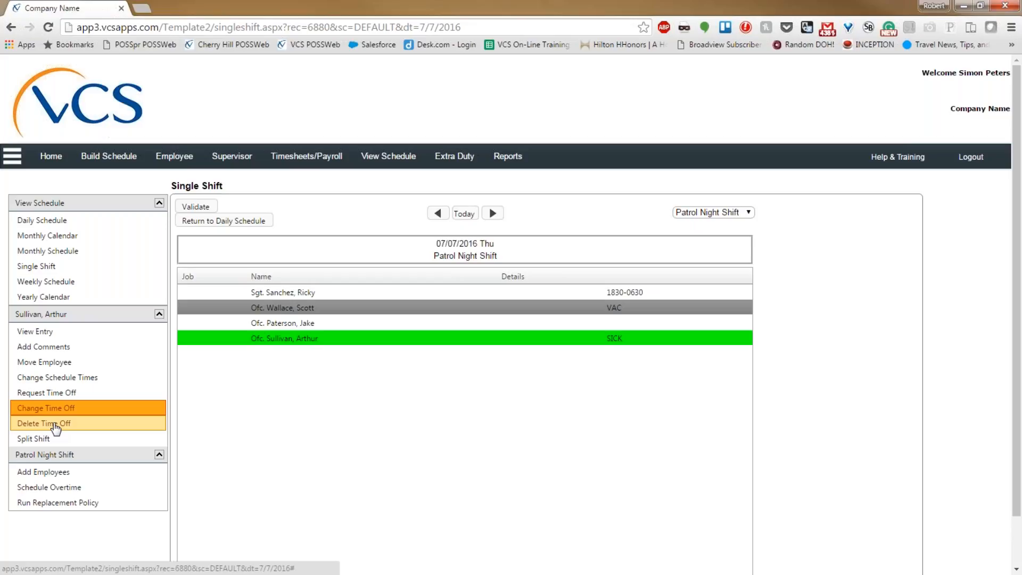
pyautogui.click(305, 342)
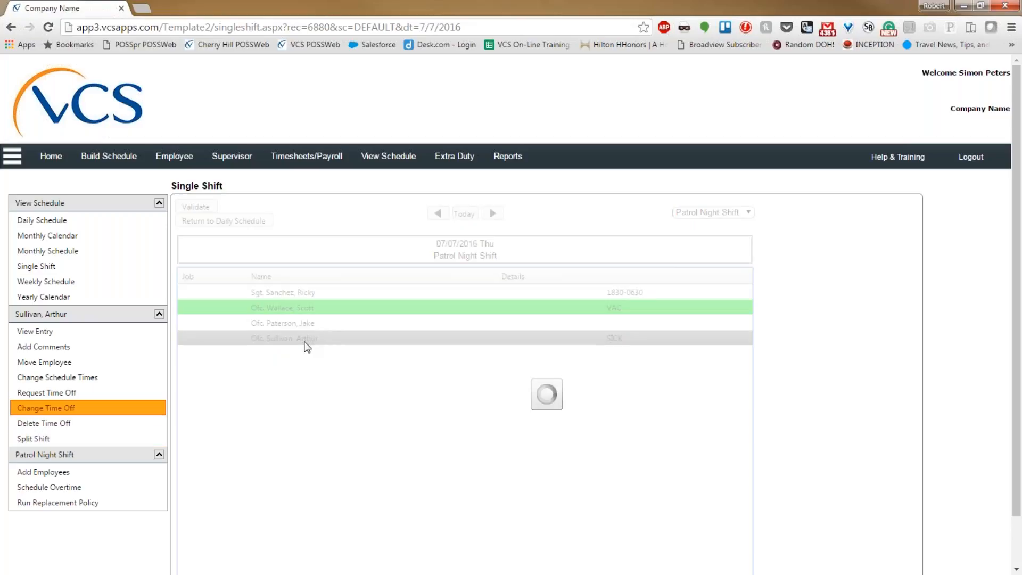
pyautogui.click(59, 425)
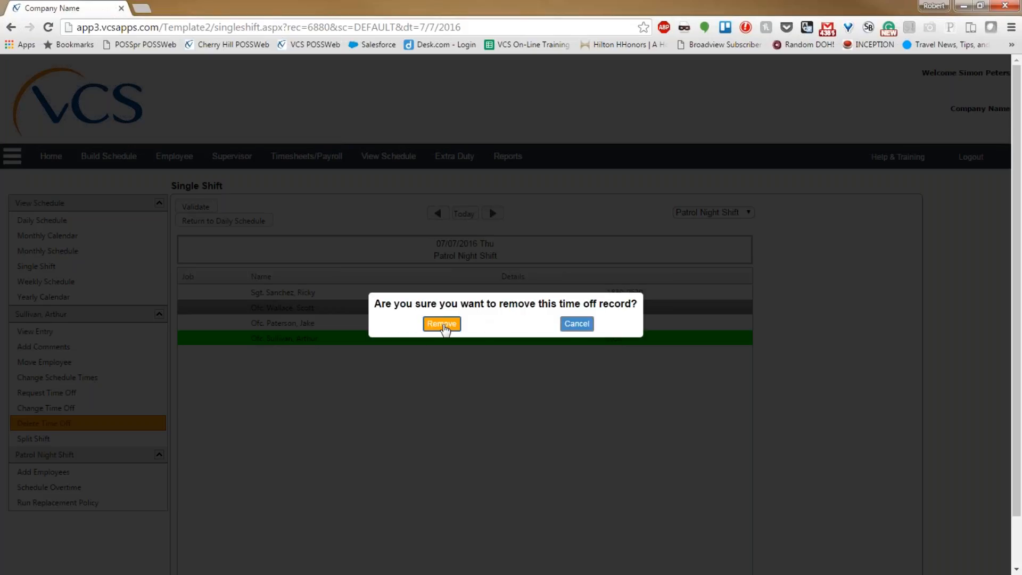
pyautogui.click(444, 326)
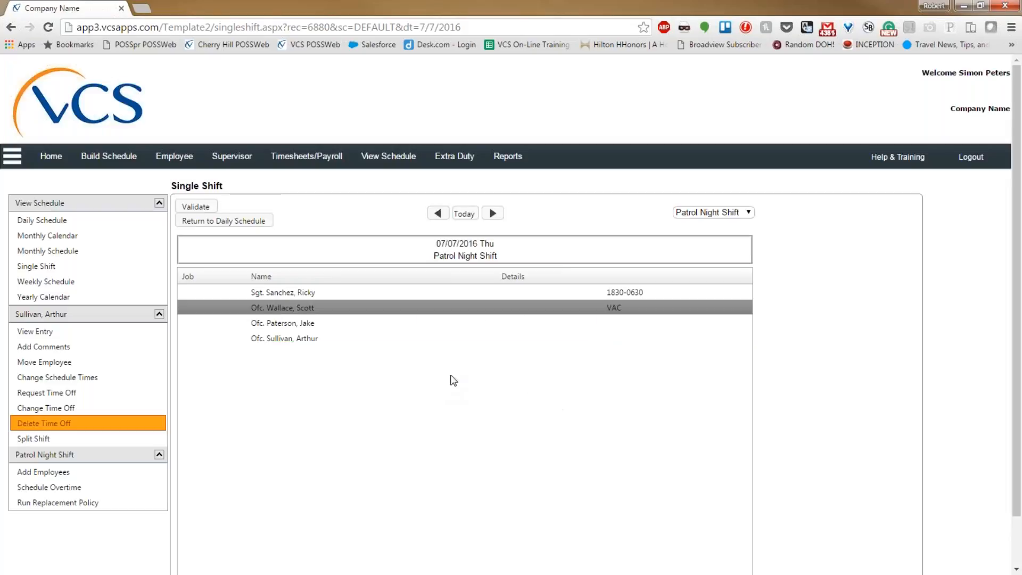
pyautogui.click(243, 221)
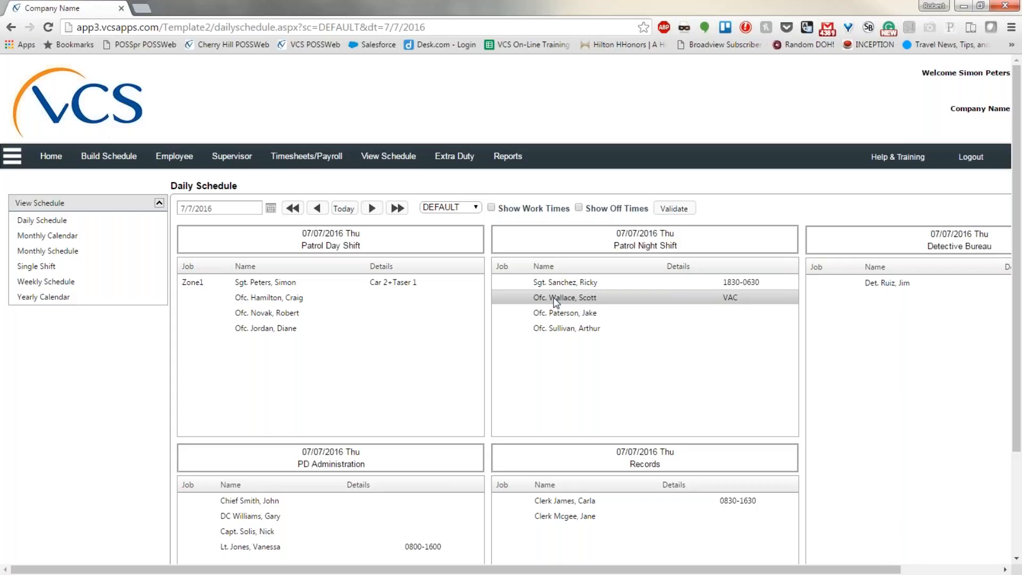
# View the last Patrol Night Shift officer's entry in the single-shift view and return to the daily schedule
pyautogui.click(590, 299)
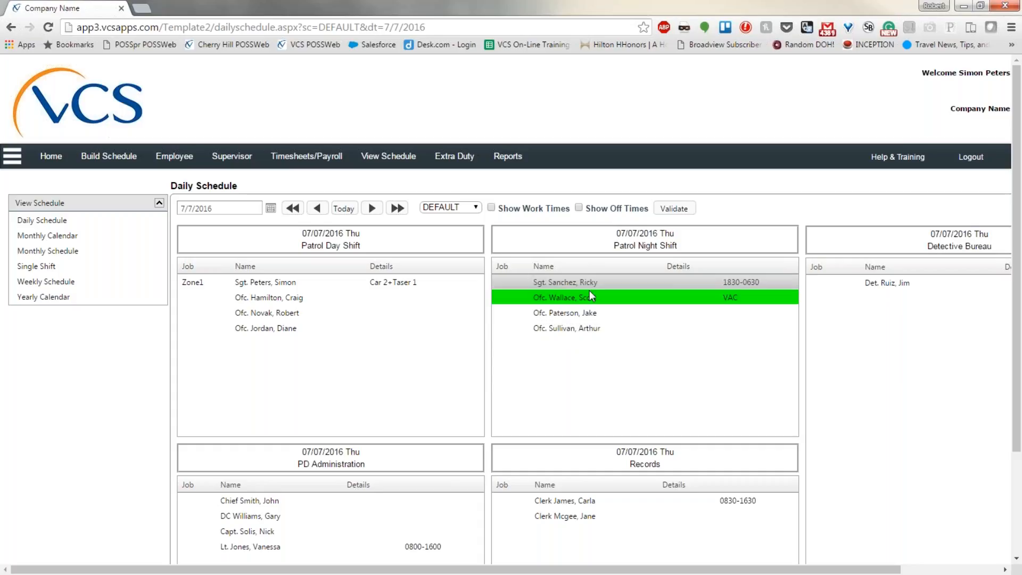
pyautogui.click(615, 327)
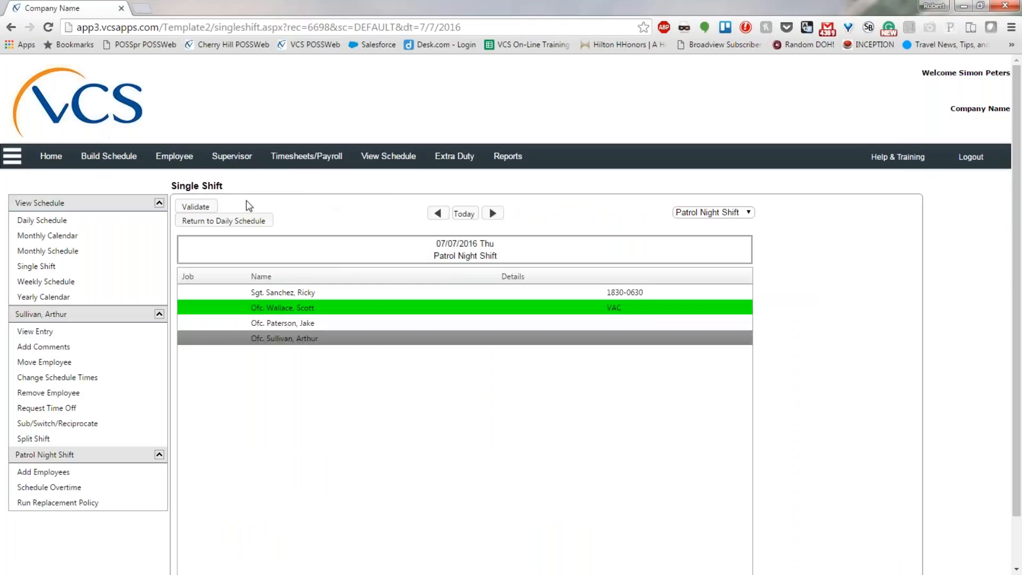
pyautogui.click(207, 224)
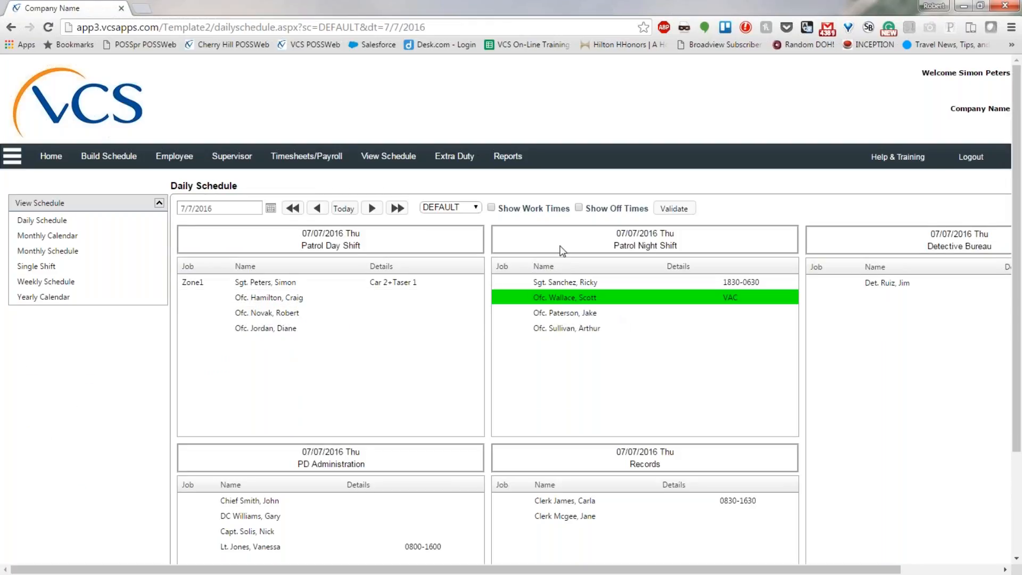
# Start a Patrol Night Shift overtime entry for the last-listed Patrol Day Shift officer, with reason Staffing Shortage and pay type 1.5 Cash
pyautogui.click(568, 333)
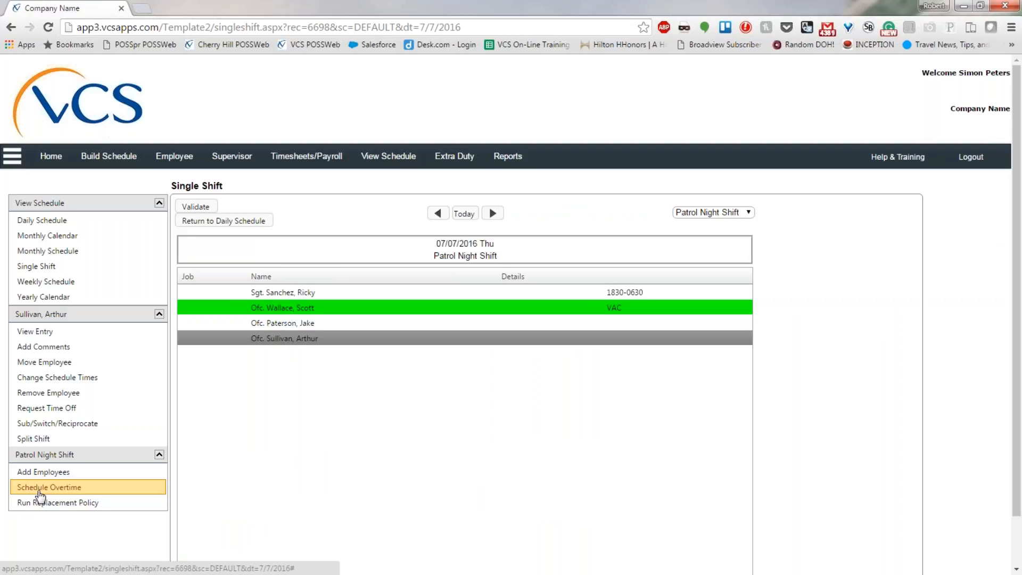
pyautogui.click(40, 488)
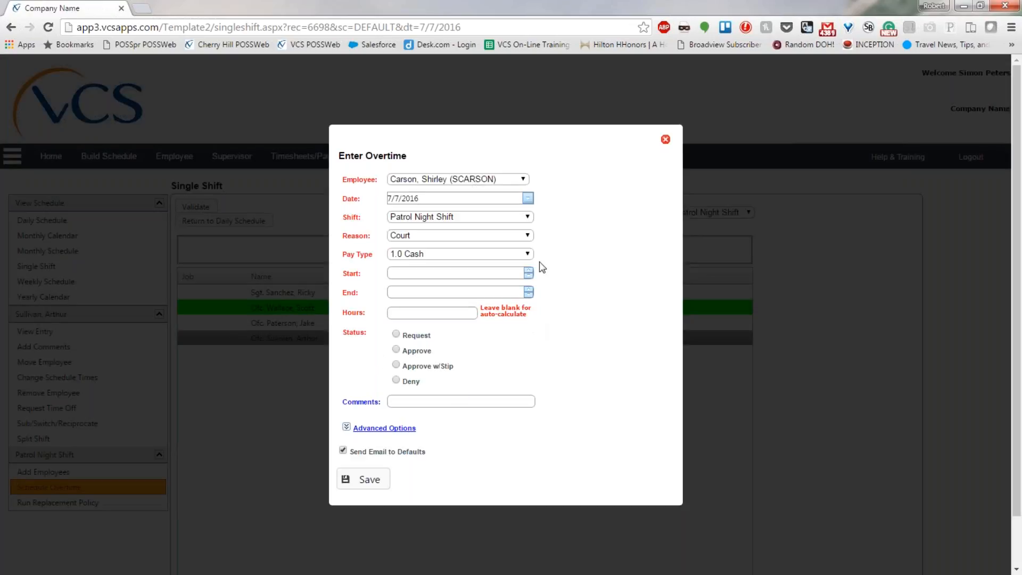
pyautogui.click(523, 179)
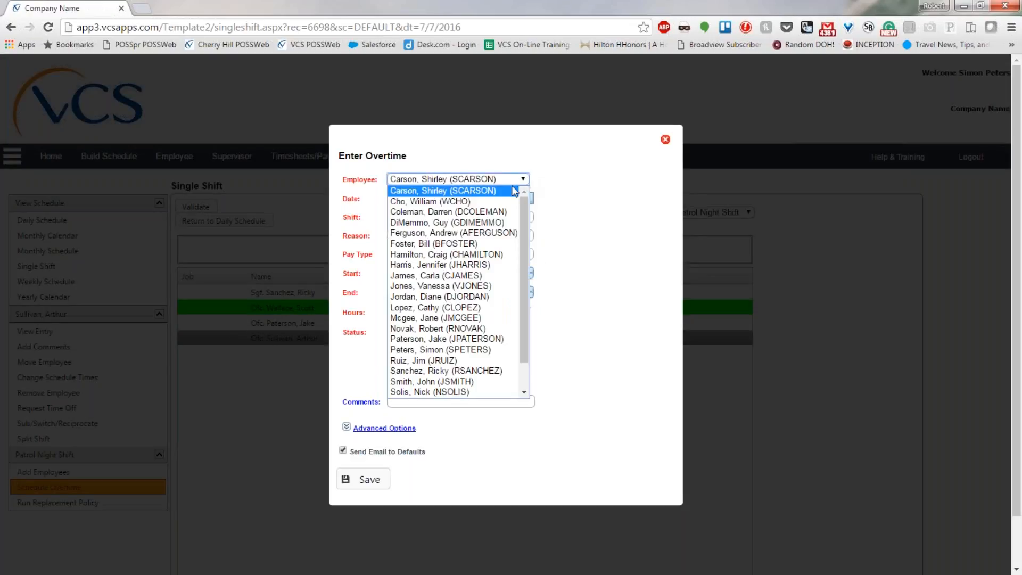
pyautogui.click(442, 296)
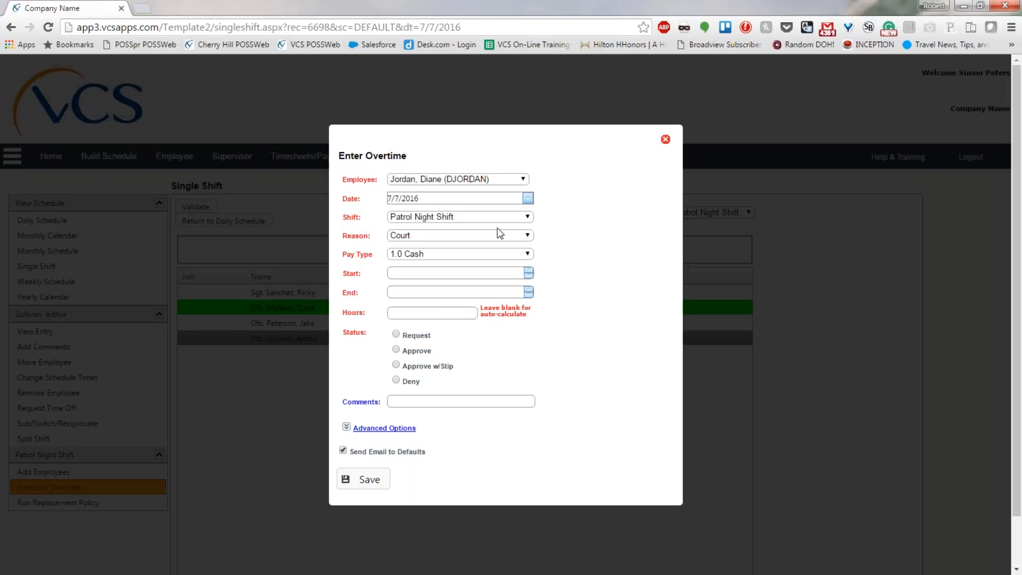
pyautogui.click(527, 237)
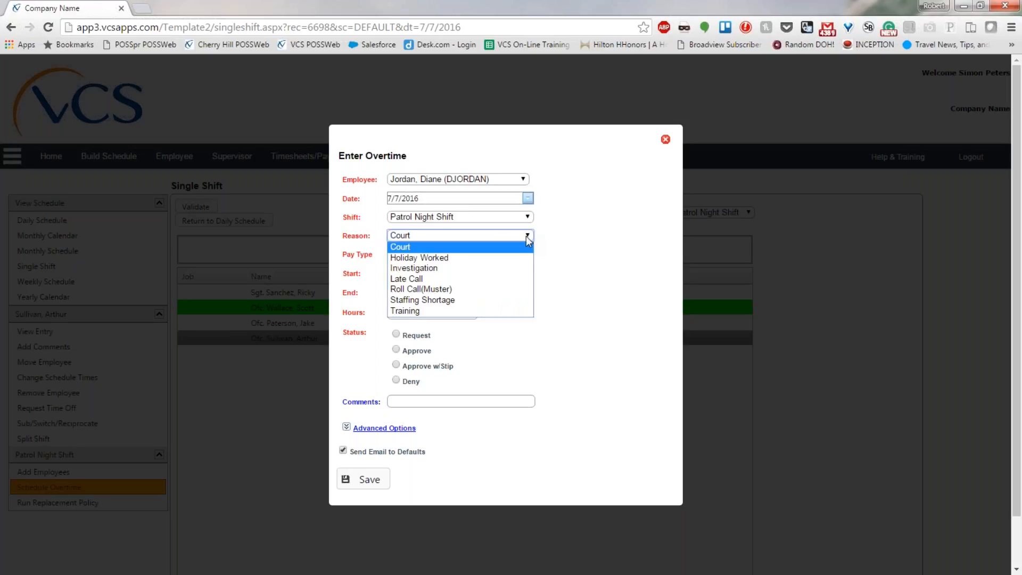
pyautogui.click(431, 300)
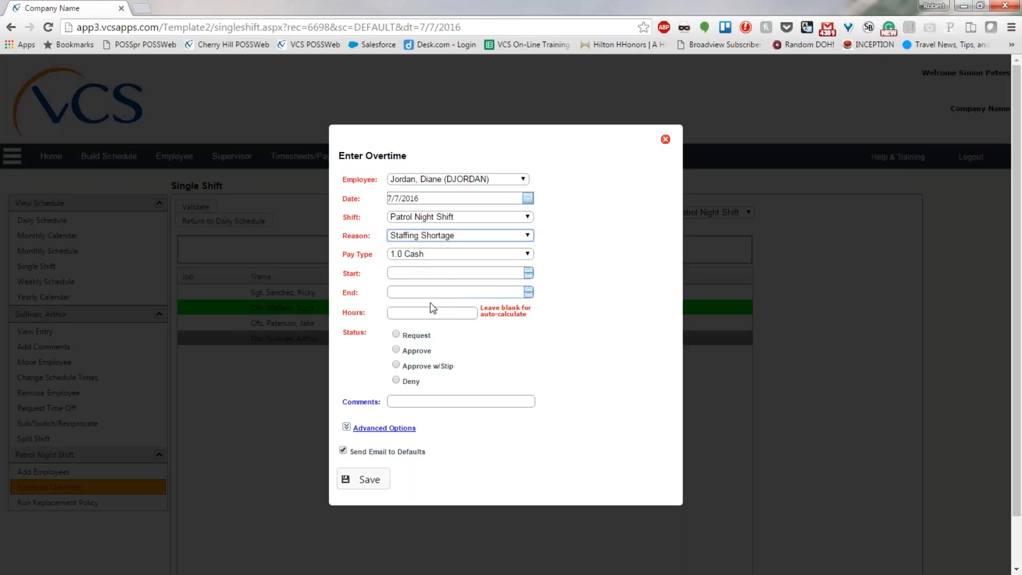
pyautogui.click(527, 254)
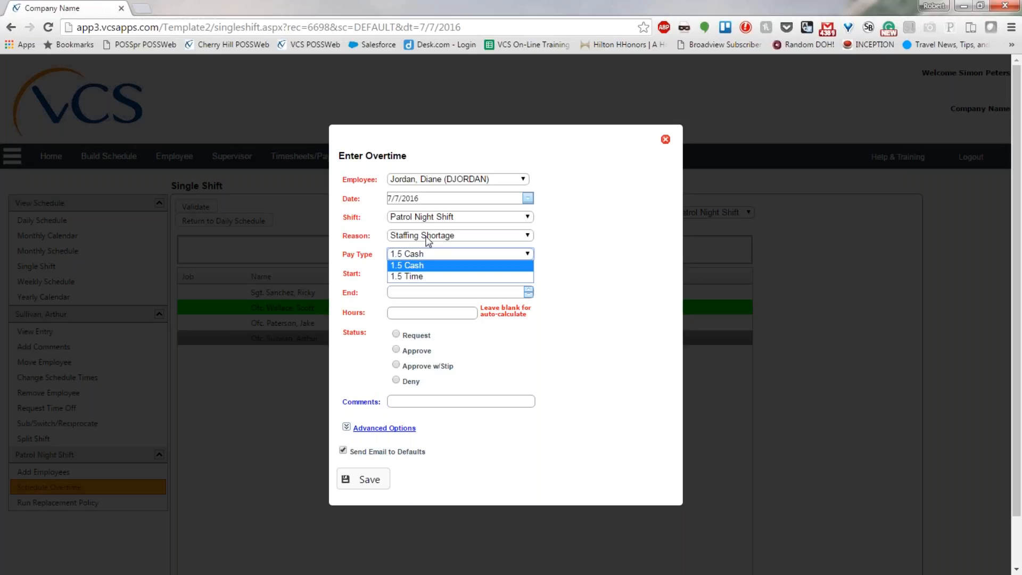
pyautogui.click(410, 265)
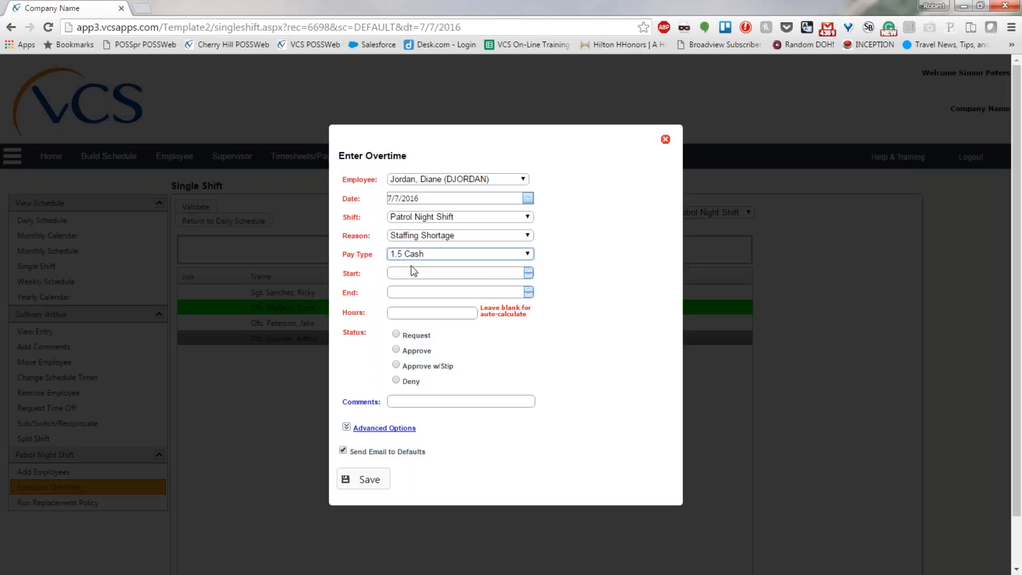
# Set the overtime from 19:00 to 02:00, leave the hours blank, mark it Approve and save the entry
pyautogui.click(431, 273)
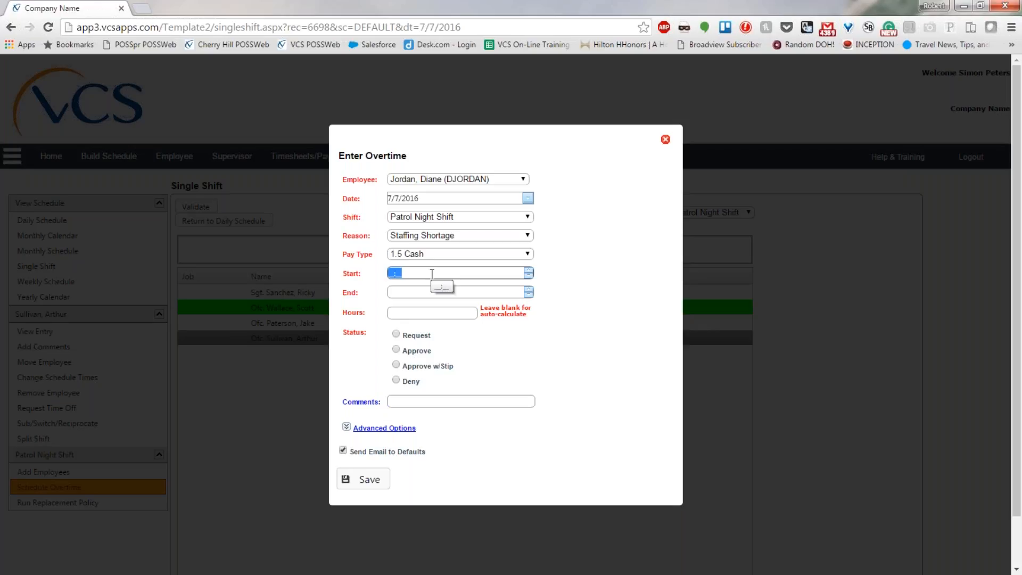
pyautogui.write('1900')
pyautogui.click(435, 292)
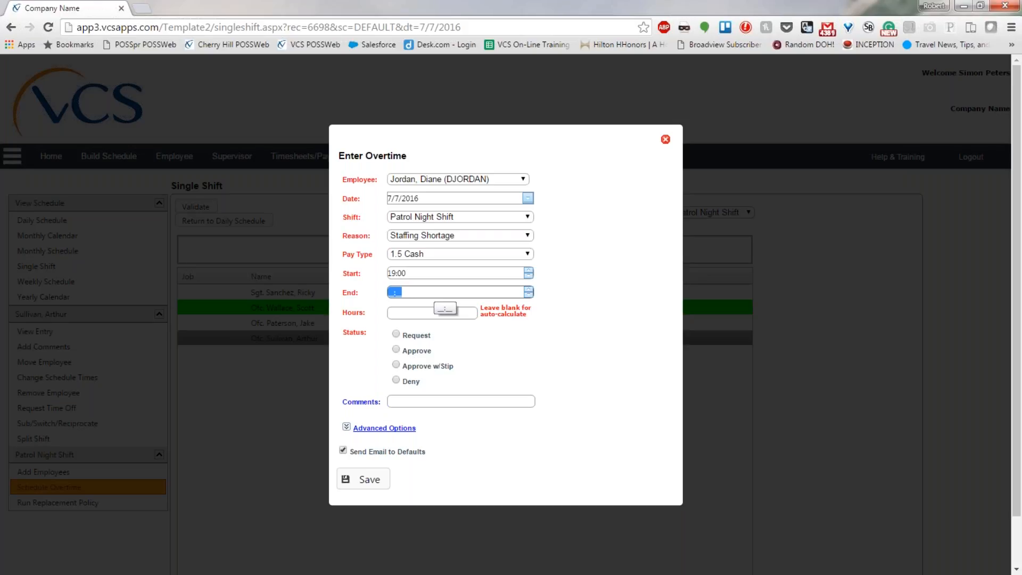
pyautogui.write('0200')
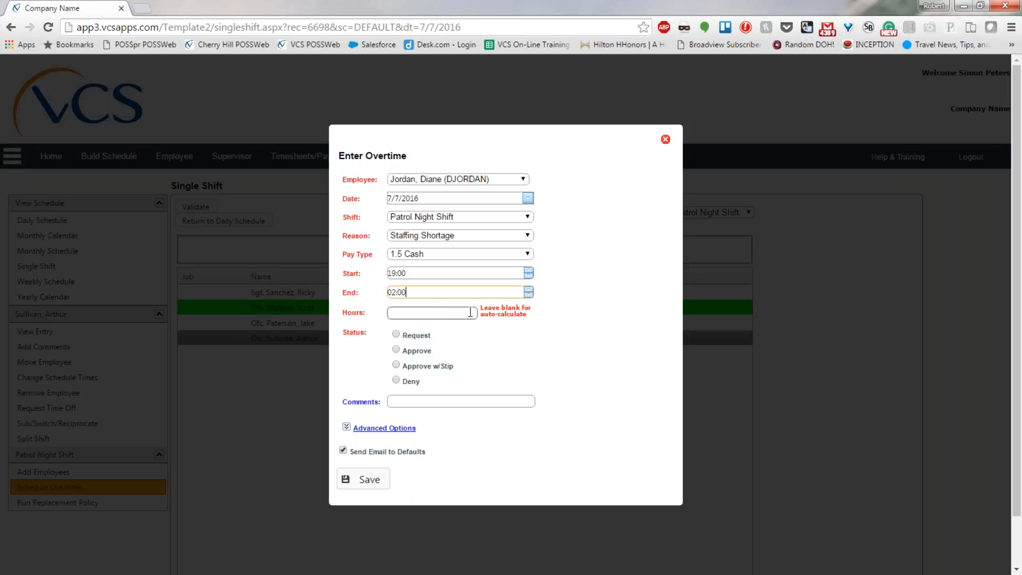
pyautogui.click(487, 353)
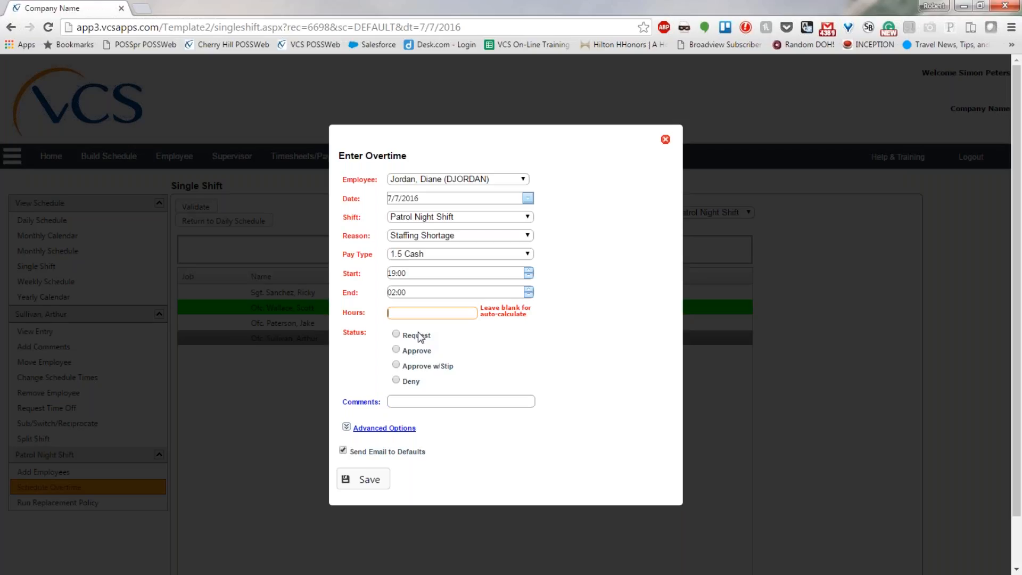
pyautogui.click(396, 349)
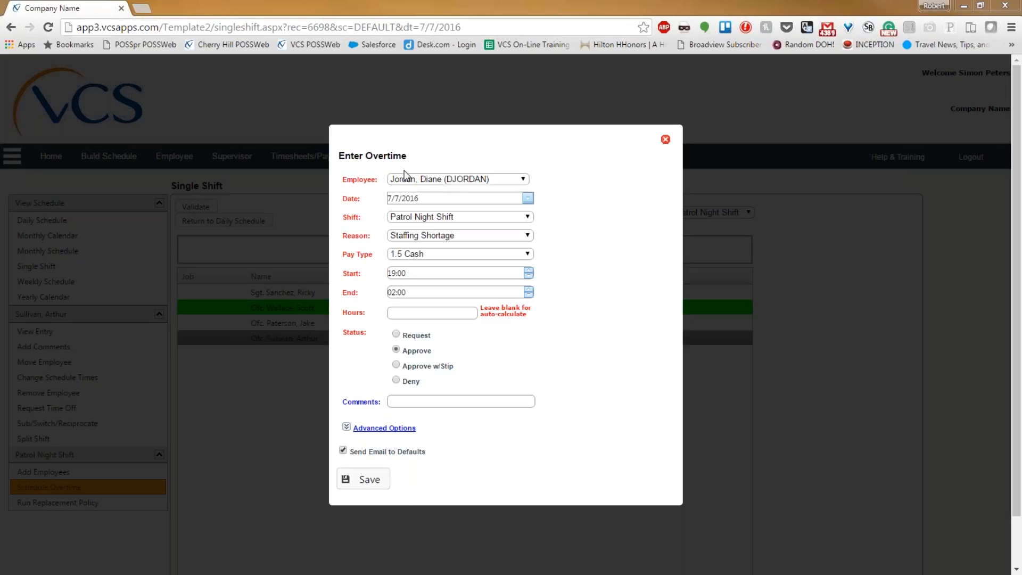
pyautogui.click(365, 481)
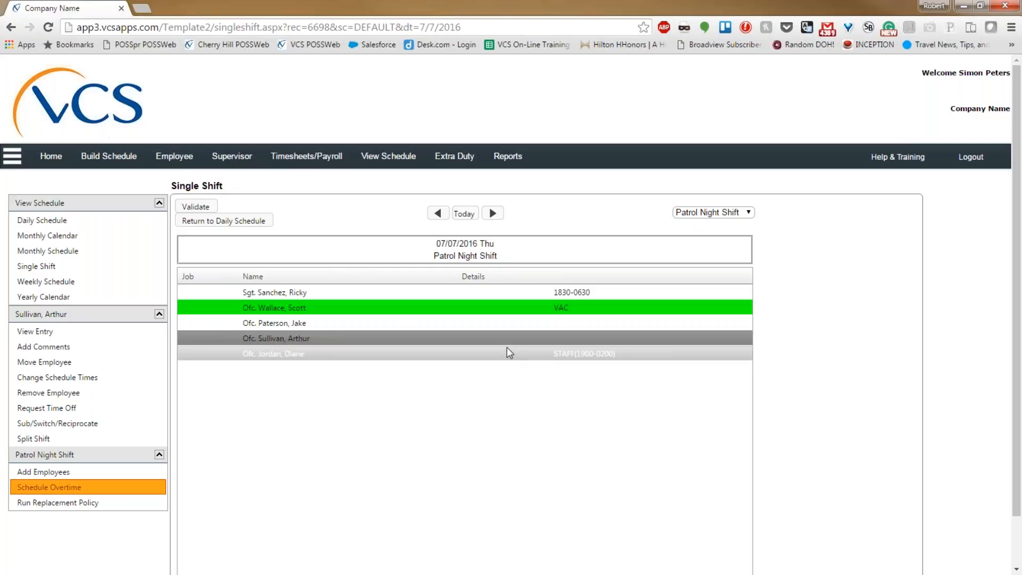
# Approve the requested 1900-2000 late-call overtime on the 7/6/2016 Patrol Day Shift and save it
pyautogui.click(243, 223)
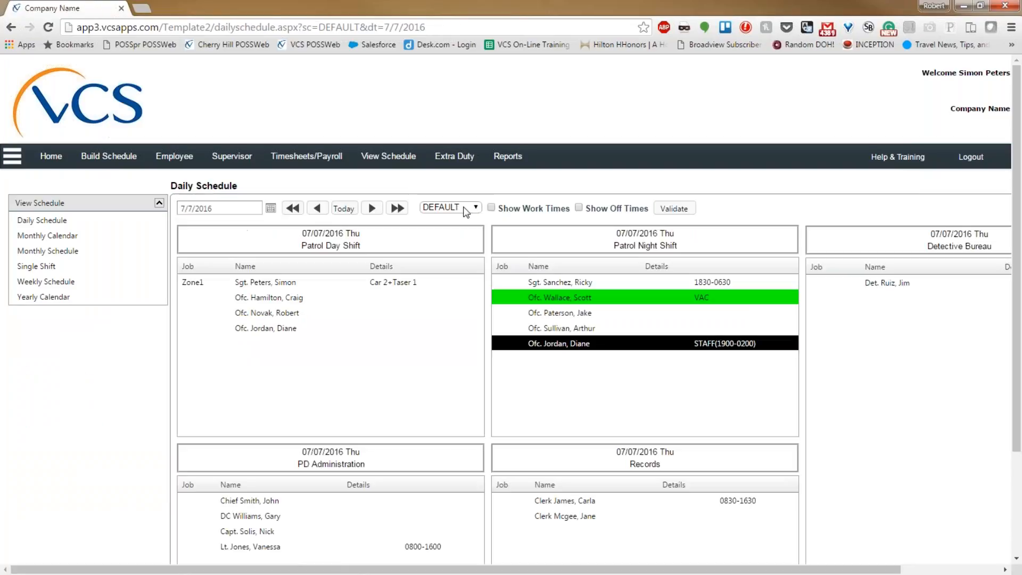
pyautogui.click(317, 208)
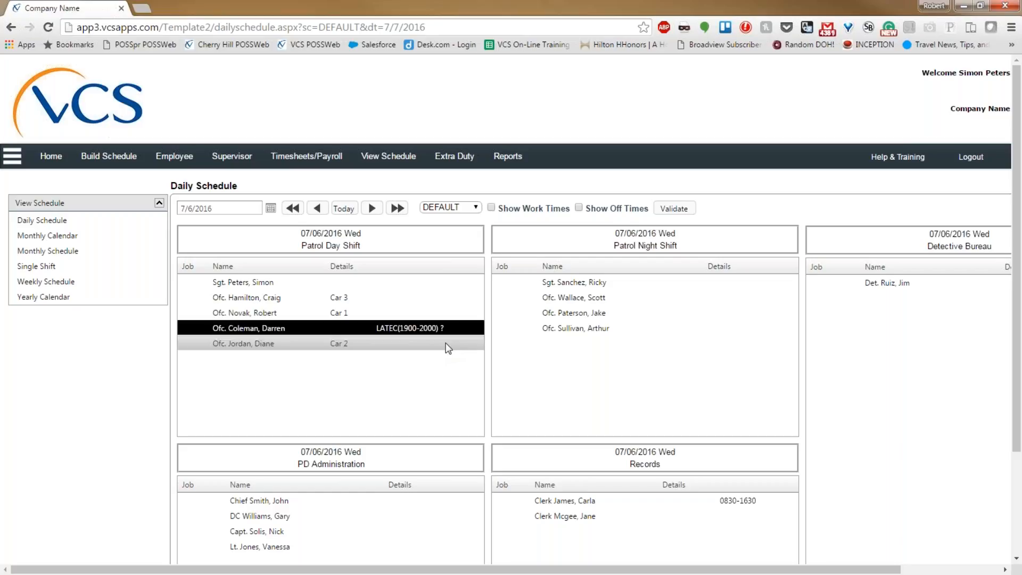
pyautogui.click(292, 332)
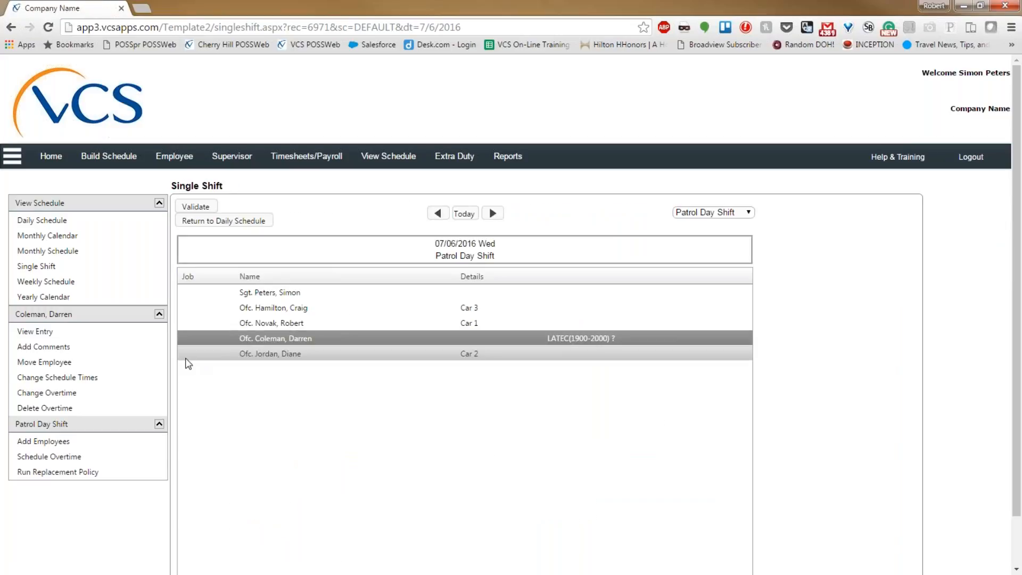
pyautogui.click(48, 394)
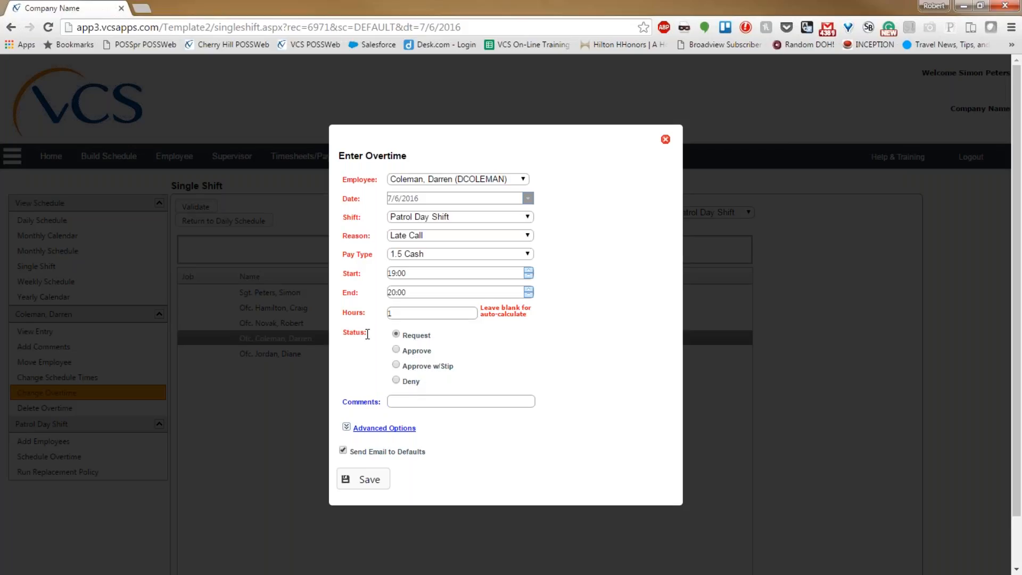
pyautogui.click(396, 351)
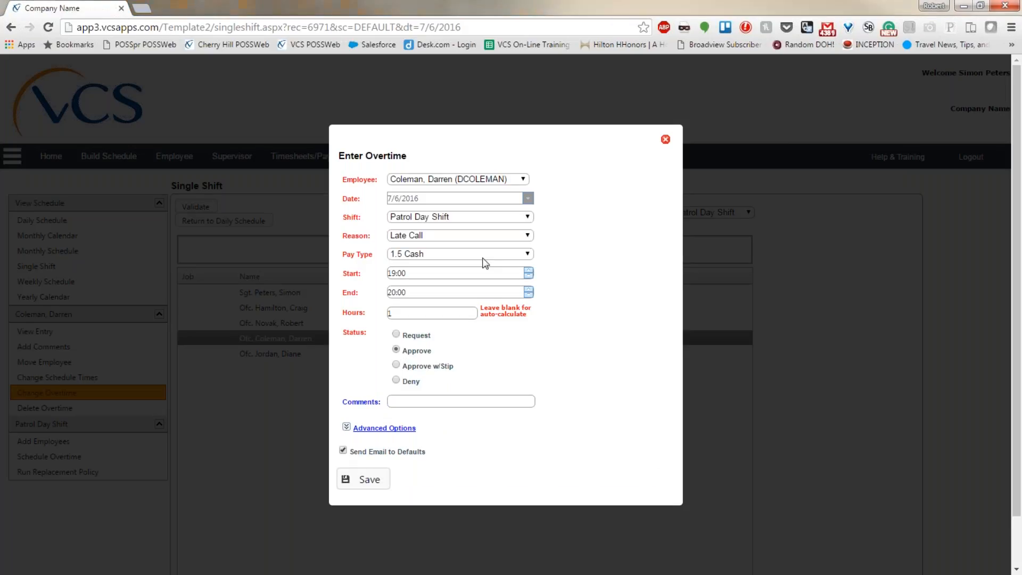
pyautogui.click(367, 483)
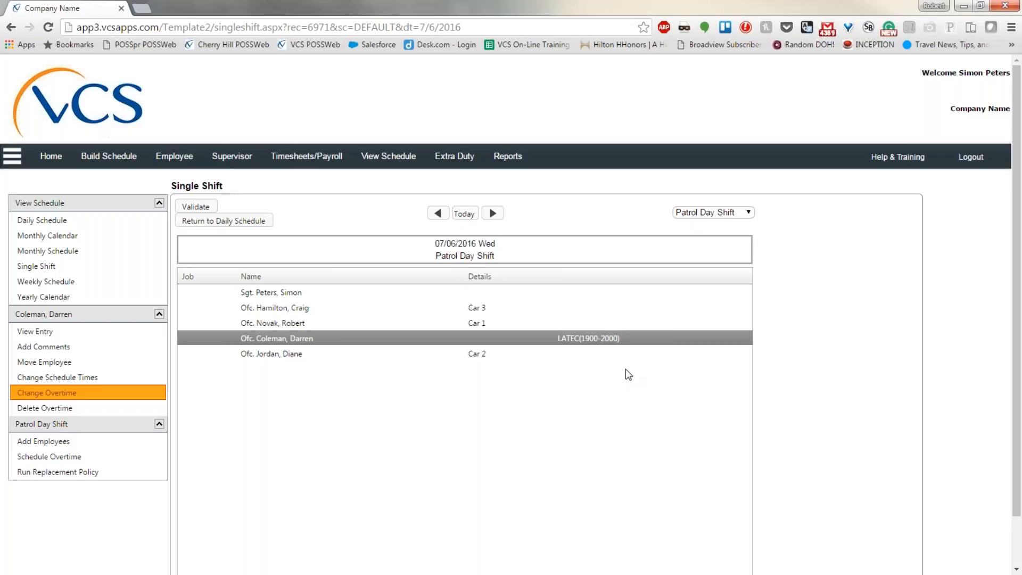
# Go to overtime management and search all employees' requested overtime from 6/26/2016 to 12/31/2016
pyautogui.click(231, 162)
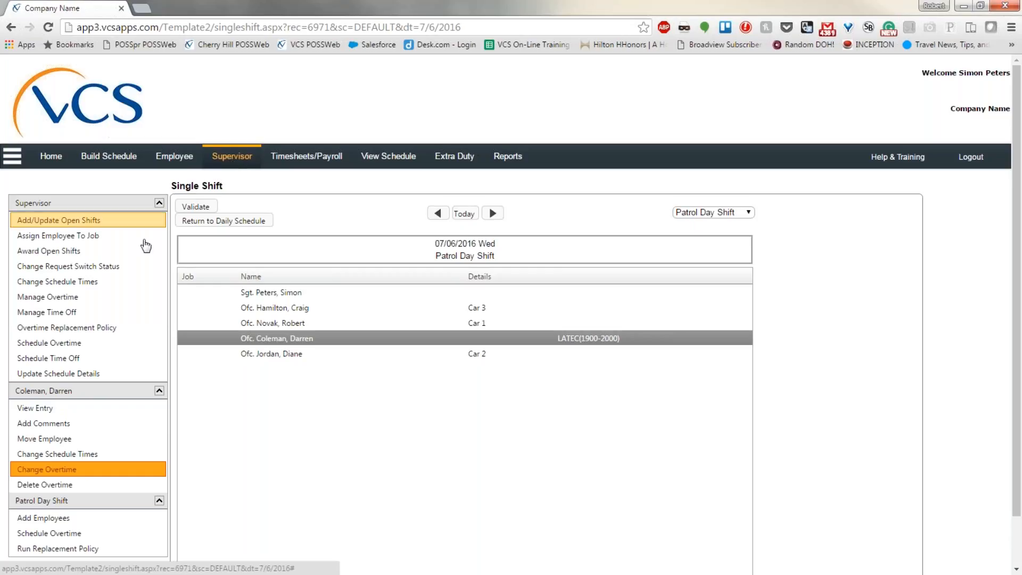
pyautogui.click(61, 304)
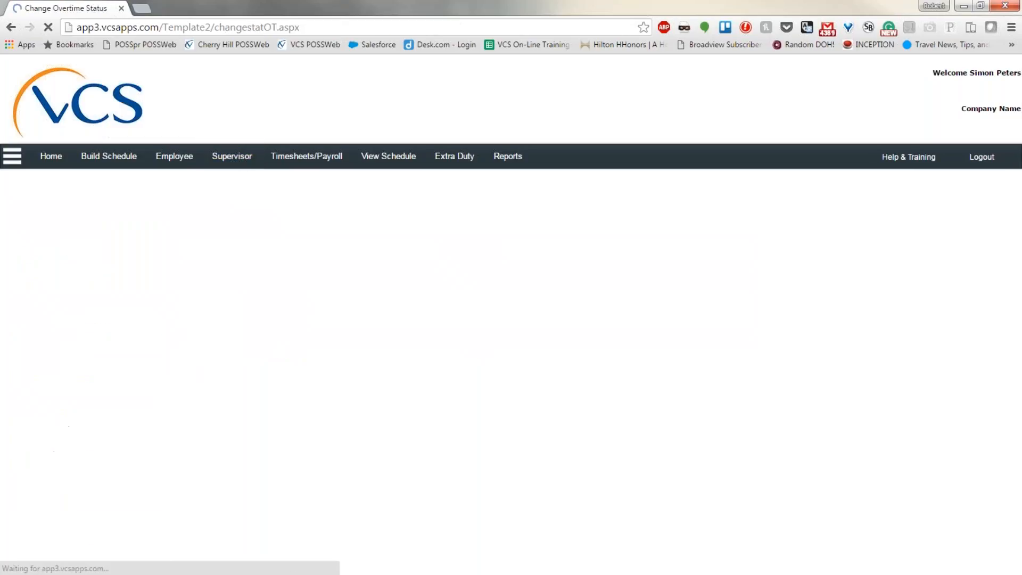
pyautogui.click(301, 240)
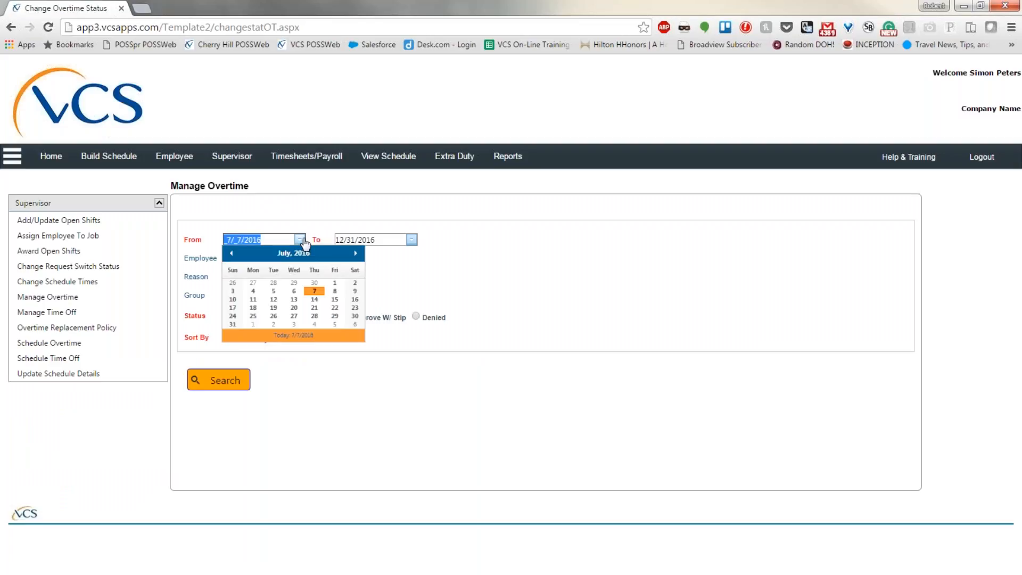
pyautogui.click(233, 283)
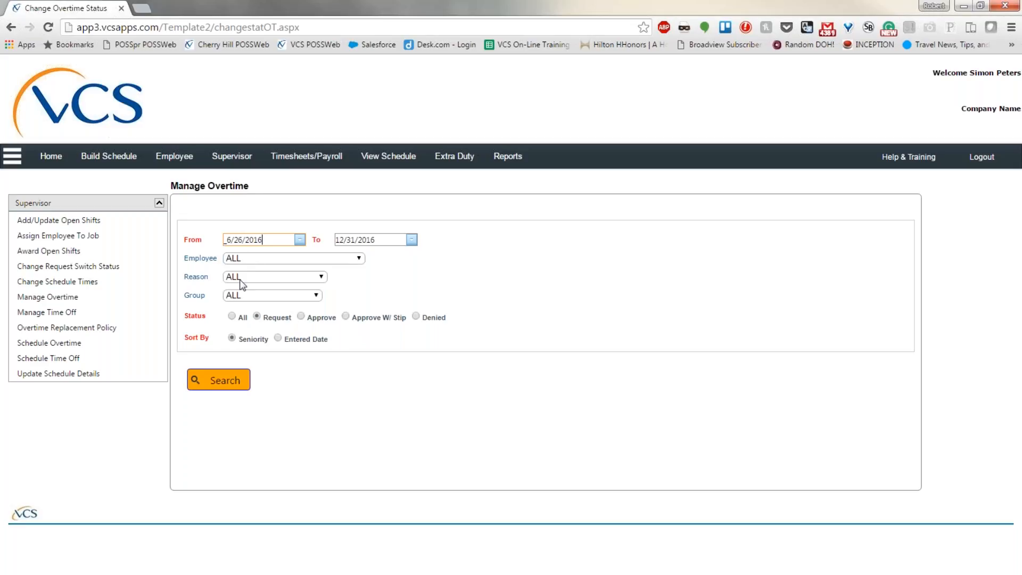
pyautogui.click(213, 381)
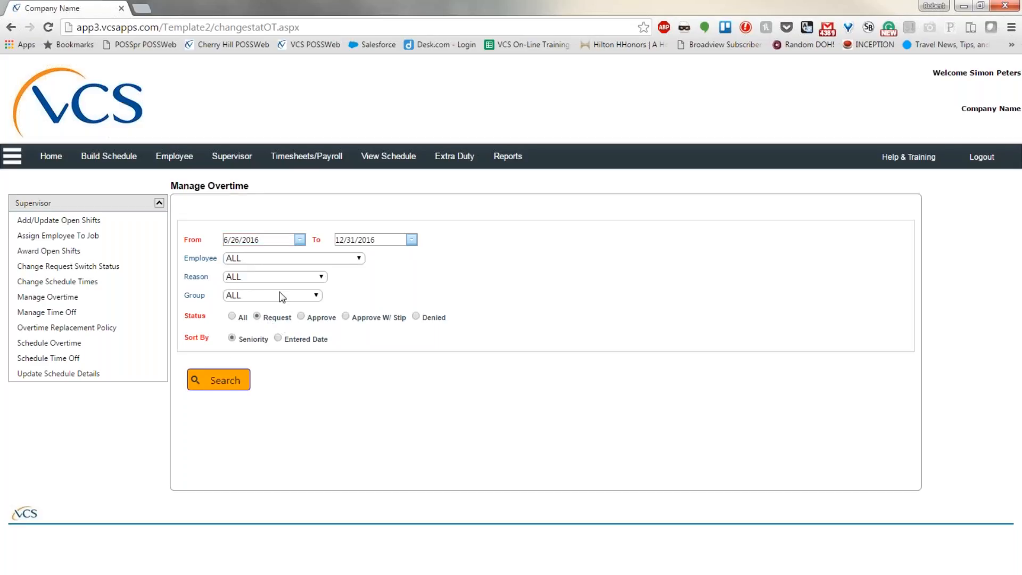
# Search for overtime entries of all statuses with the start date moved to 5/1/2016
pyautogui.click(299, 240)
pyautogui.click(231, 253)
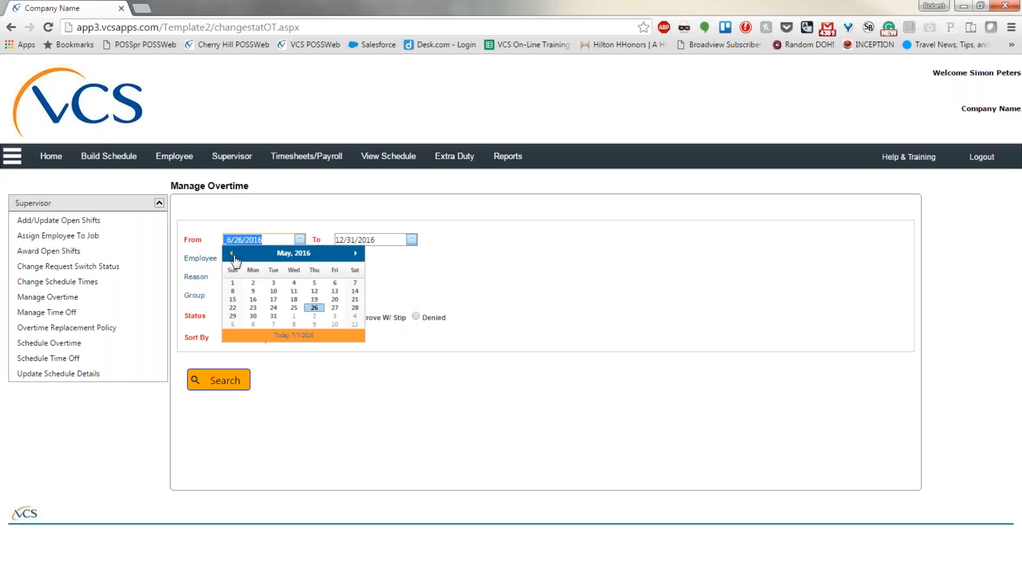
pyautogui.click(232, 282)
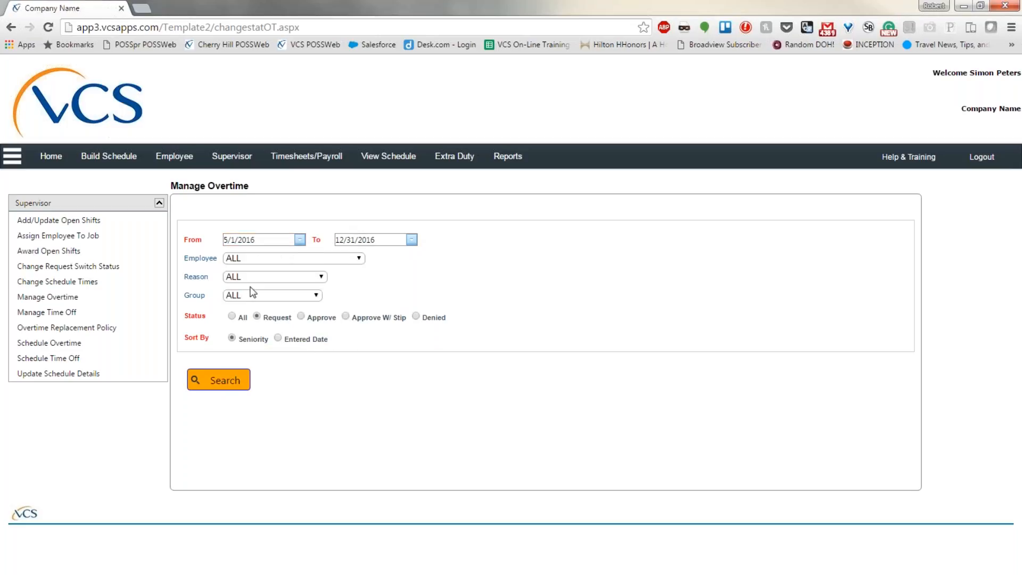
pyautogui.click(216, 381)
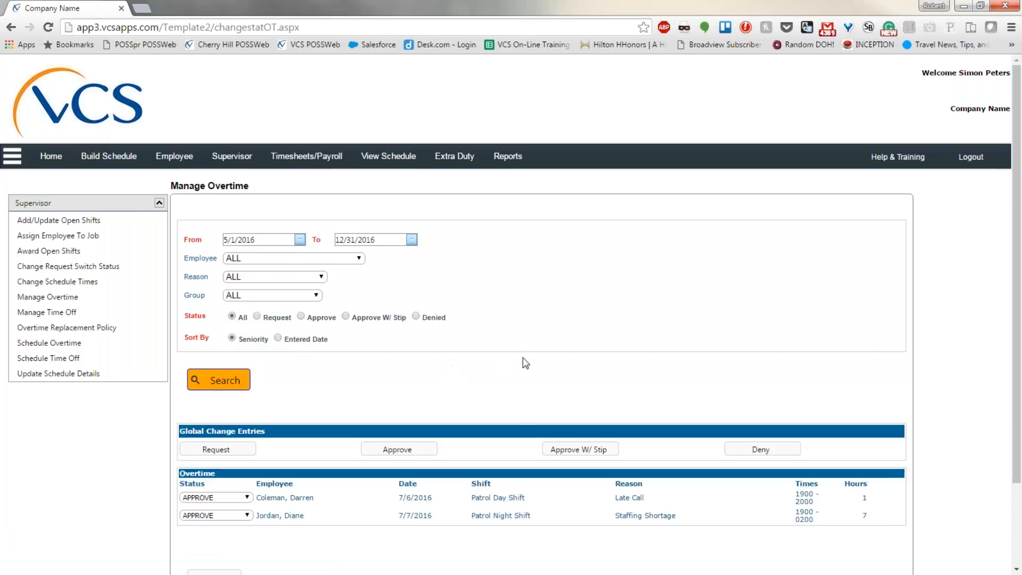
# Check the status choices of the late-call and staffing-shortage overtime entries, keeping both on Approve
pyautogui.scroll(-2, 511, 362)
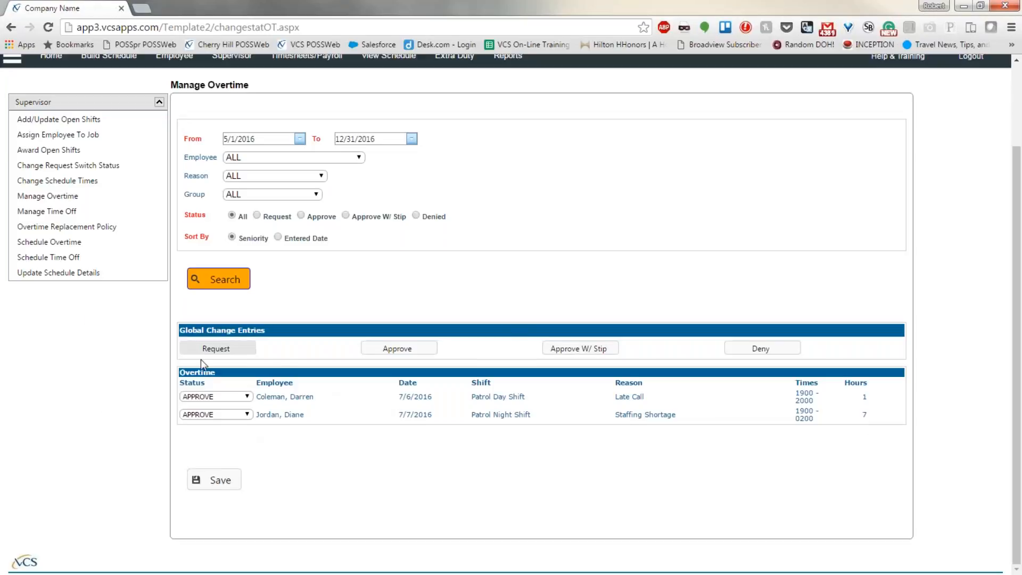
pyautogui.click(248, 397)
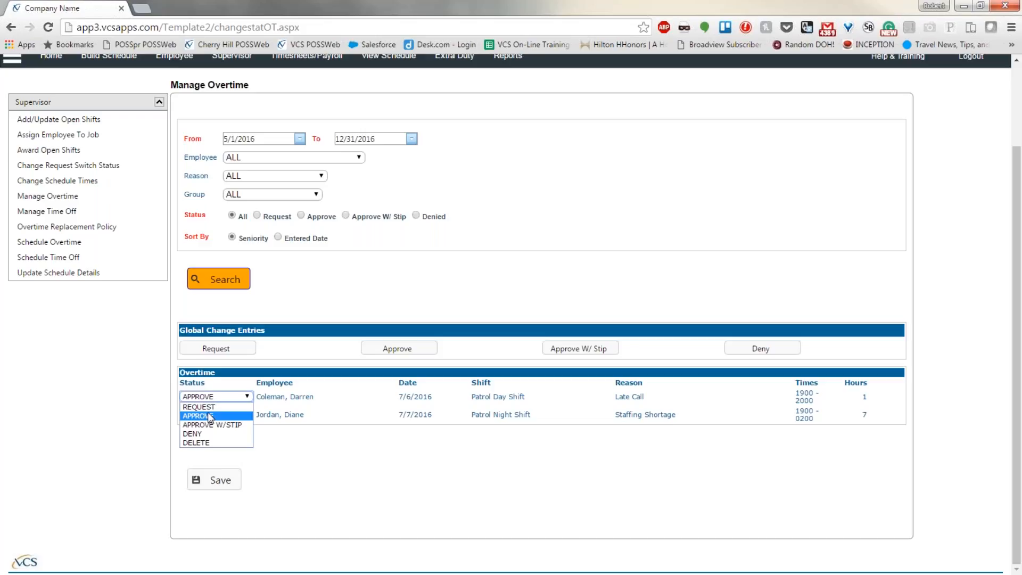
pyautogui.click(209, 417)
pyautogui.click(247, 415)
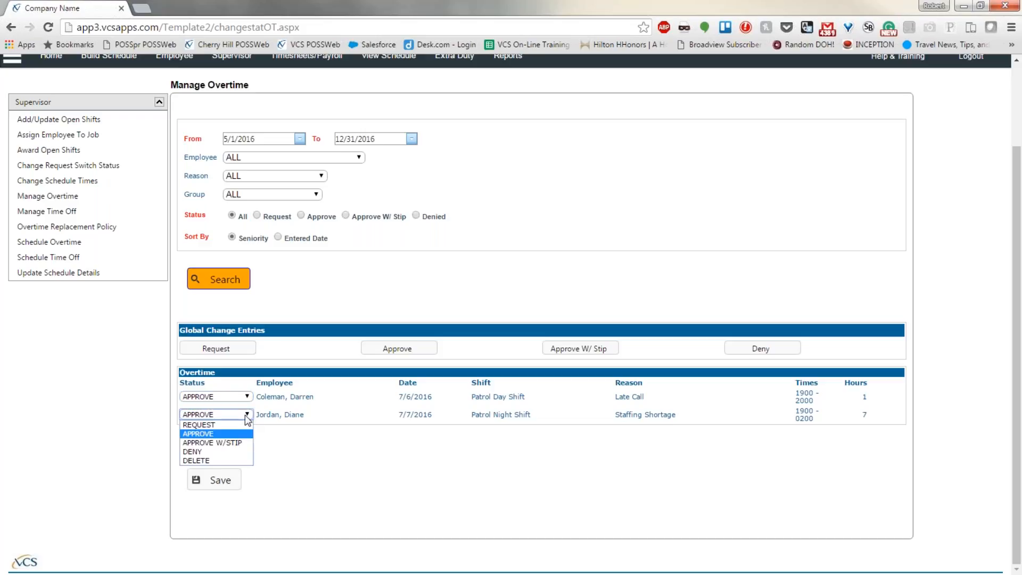
pyautogui.click(216, 433)
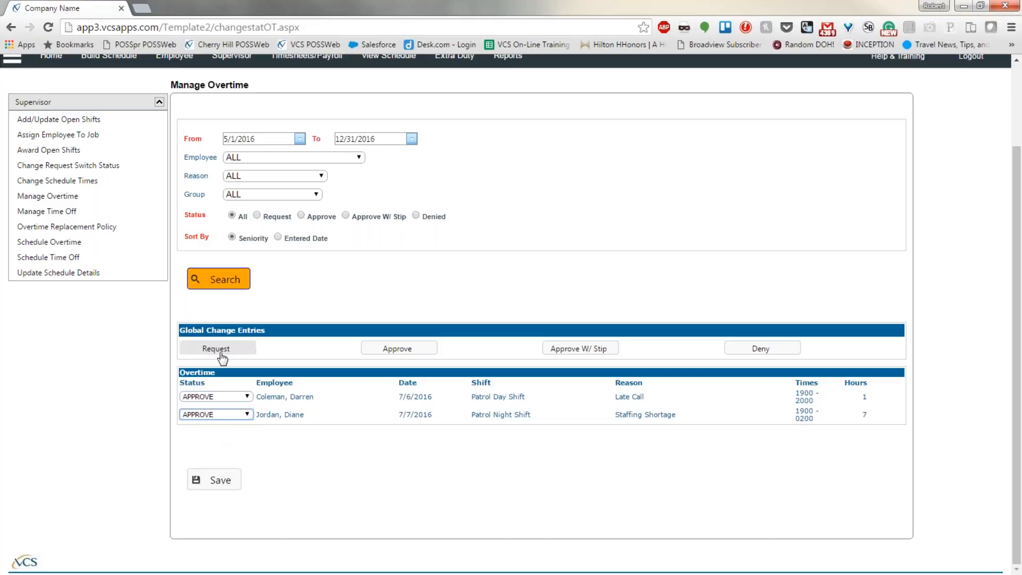
# Try the global changes on both overtime entries, setting them to Deny and back to Request without saving
pyautogui.click(745, 351)
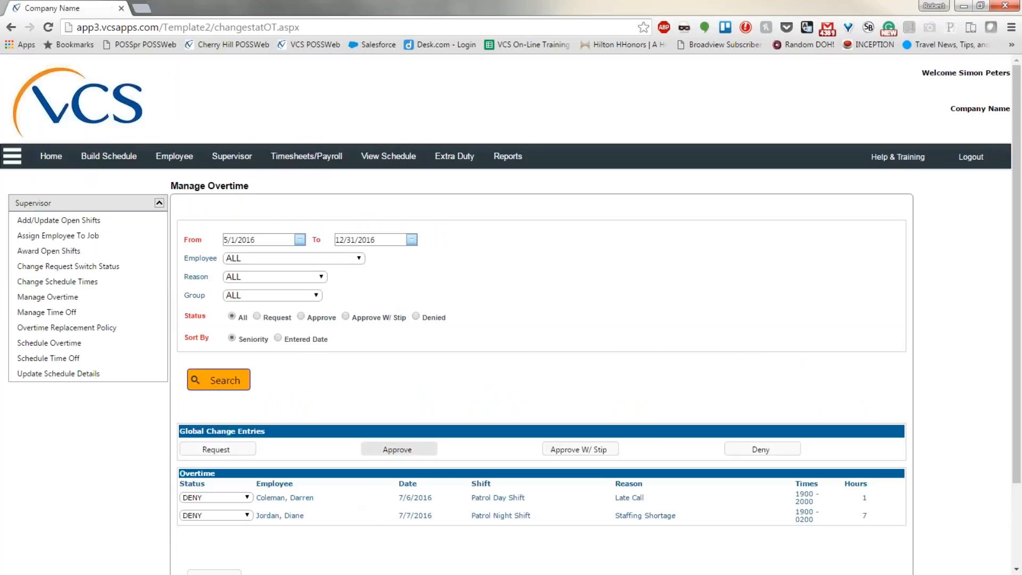
pyautogui.click(215, 449)
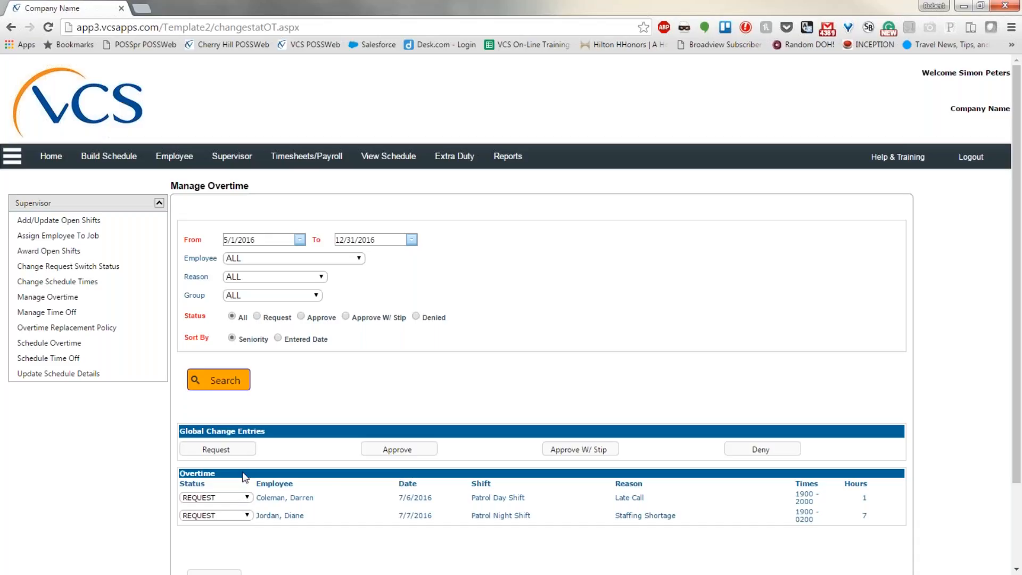
pyautogui.scroll(-2, 251, 468)
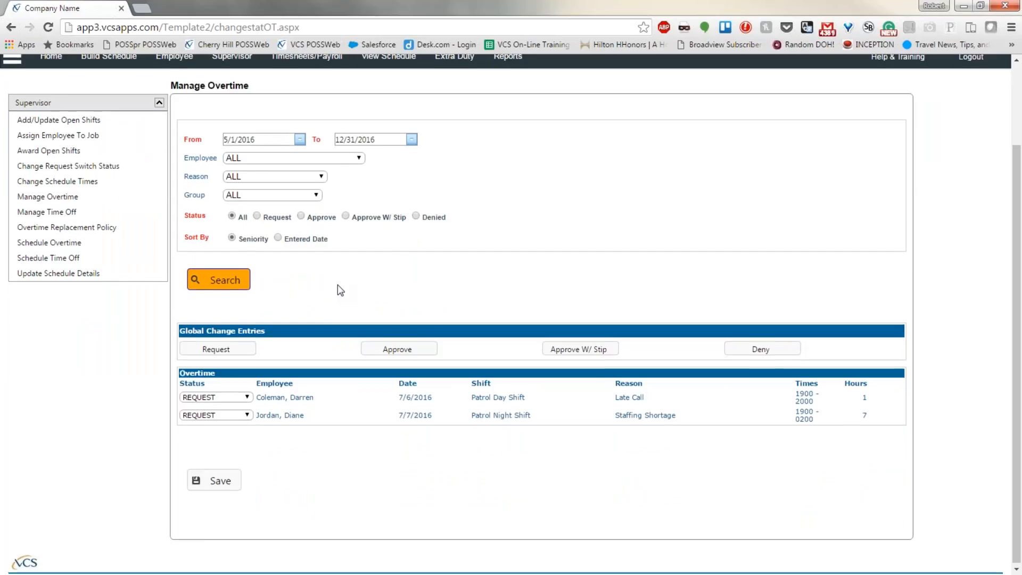
pyautogui.scroll(2, 340, 287)
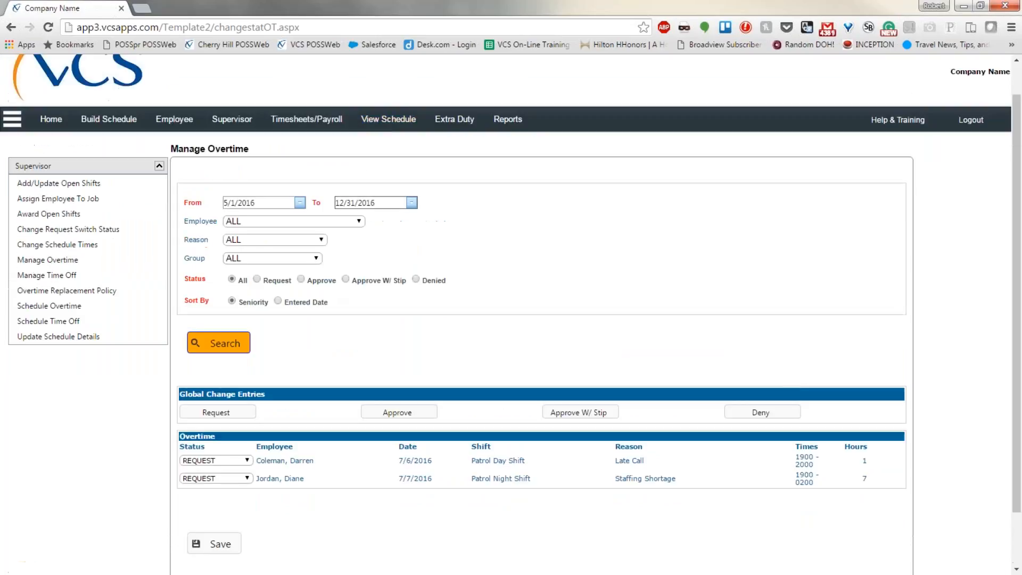
# From the daily schedule, view the change form of the 1900-0200 staffing overtime on the Patrol Night Shift and close it unchanged
pyautogui.click(404, 124)
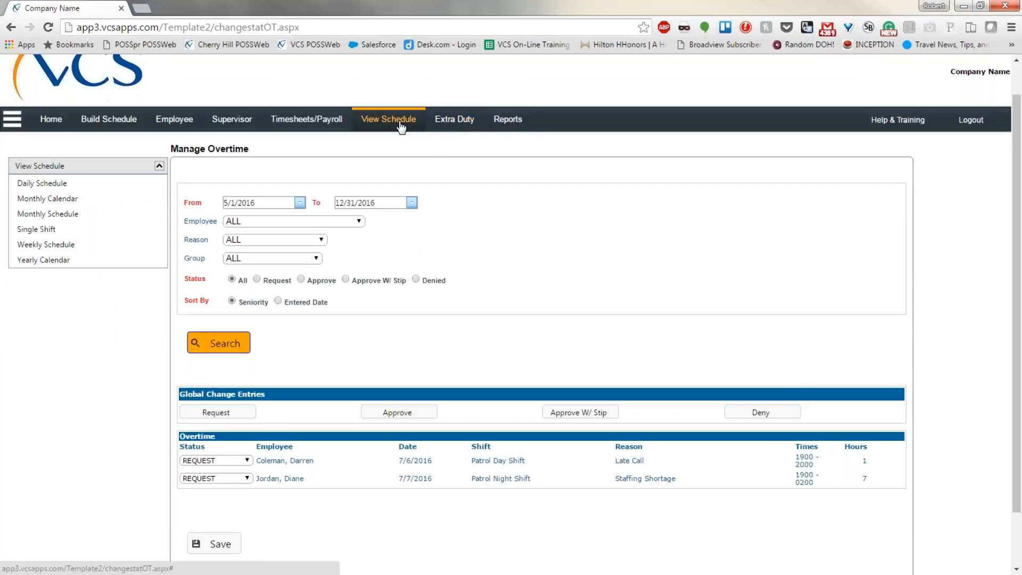
pyautogui.click(73, 185)
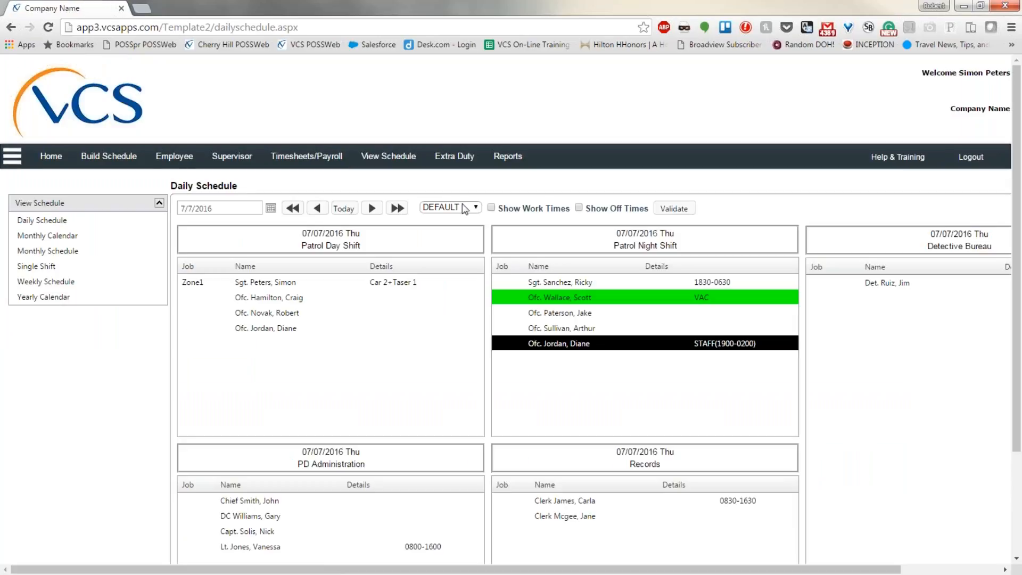
pyautogui.click(606, 343)
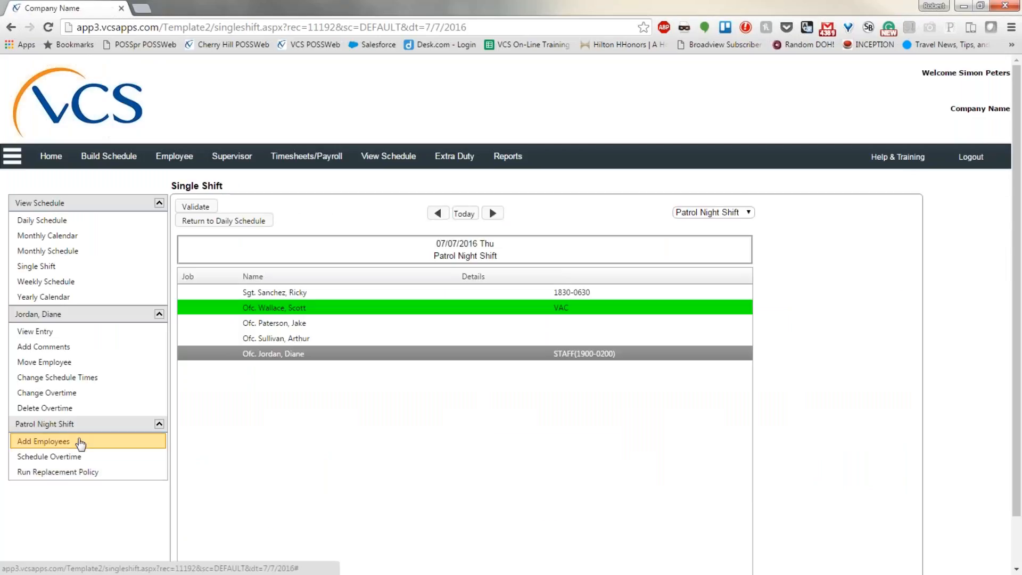
pyautogui.click(60, 396)
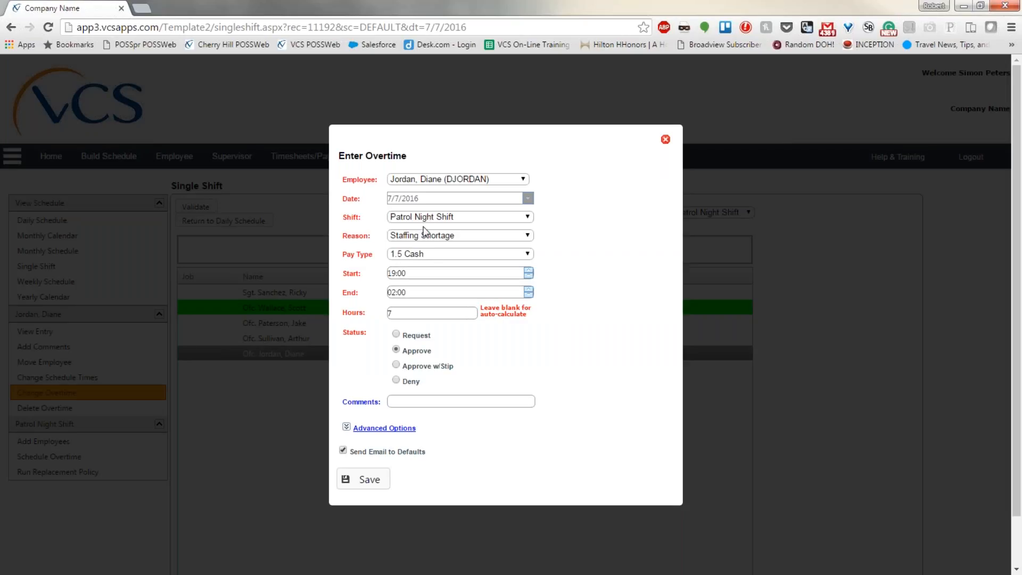
pyautogui.click(666, 141)
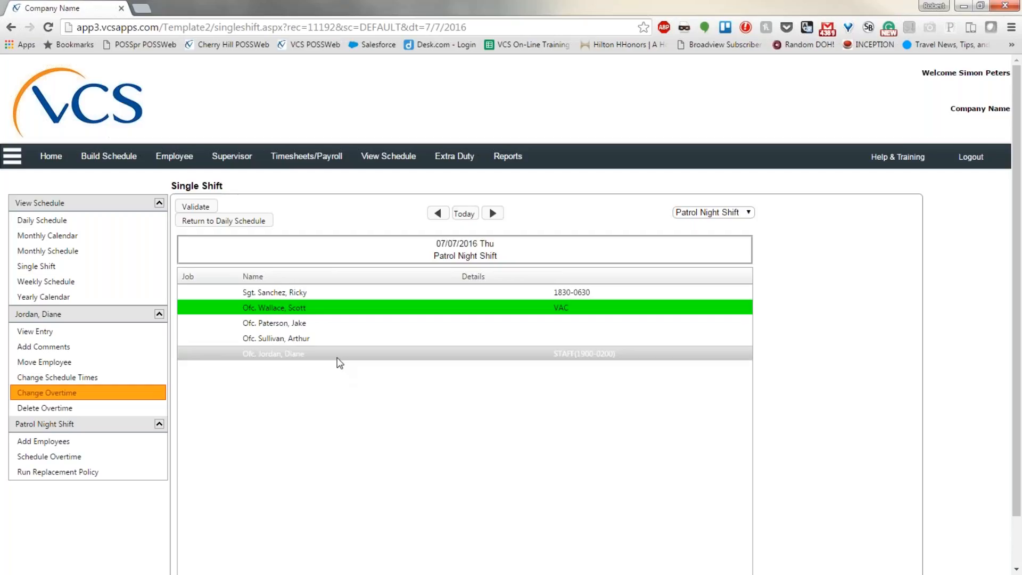
# Delete the 1900-0200 staffing overtime entry from the 7/7/2016 Patrol Night Shift and return to the daily schedule
pyautogui.click(43, 409)
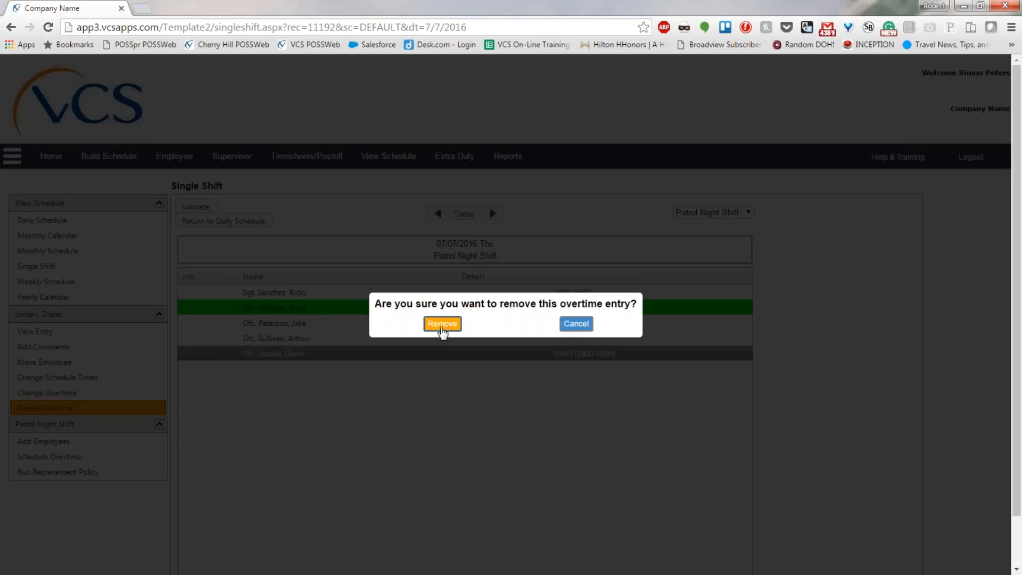
pyautogui.click(441, 325)
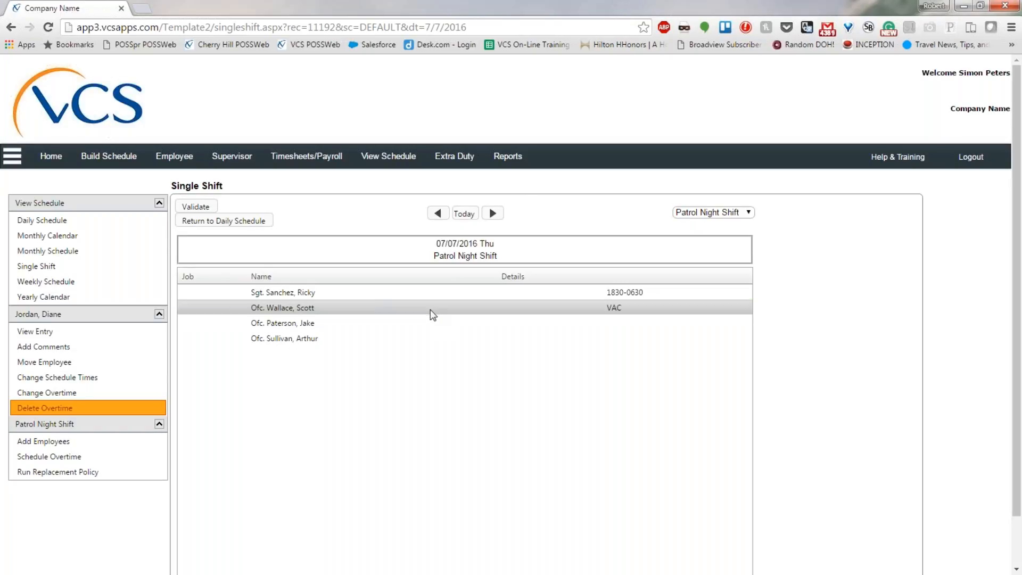
pyautogui.click(252, 221)
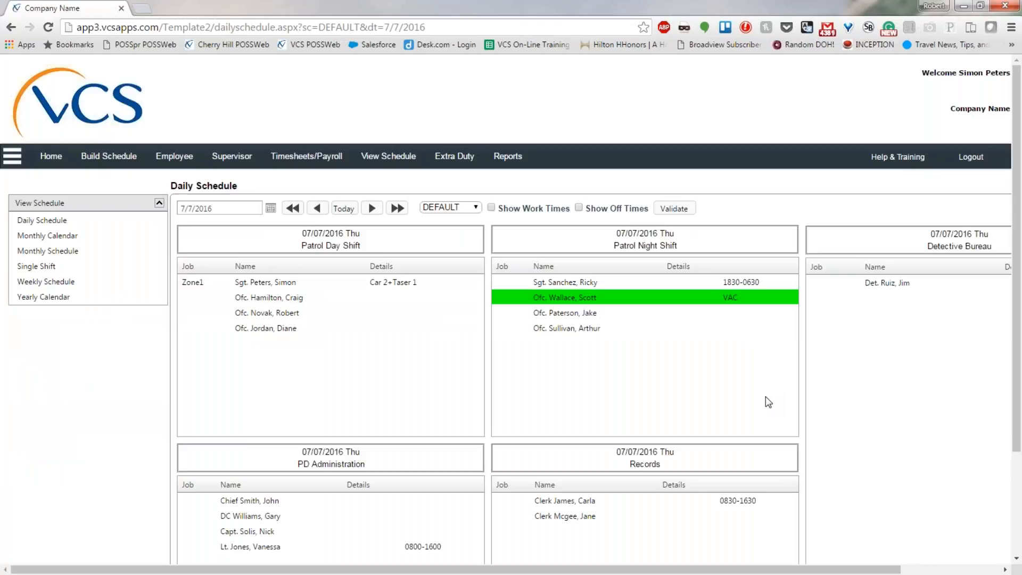
# Open the pending 7/7/2016 switch request between the Patrol Day Shift and Patrol Night Shift officers and approve it
pyautogui.scroll(-3, 766, 397)
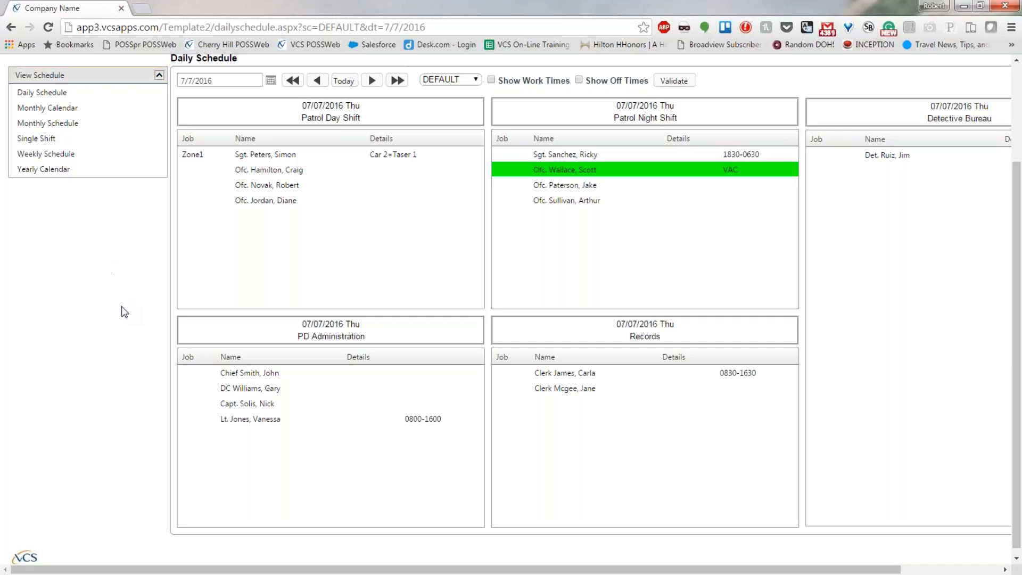
pyautogui.scroll(3, 124, 312)
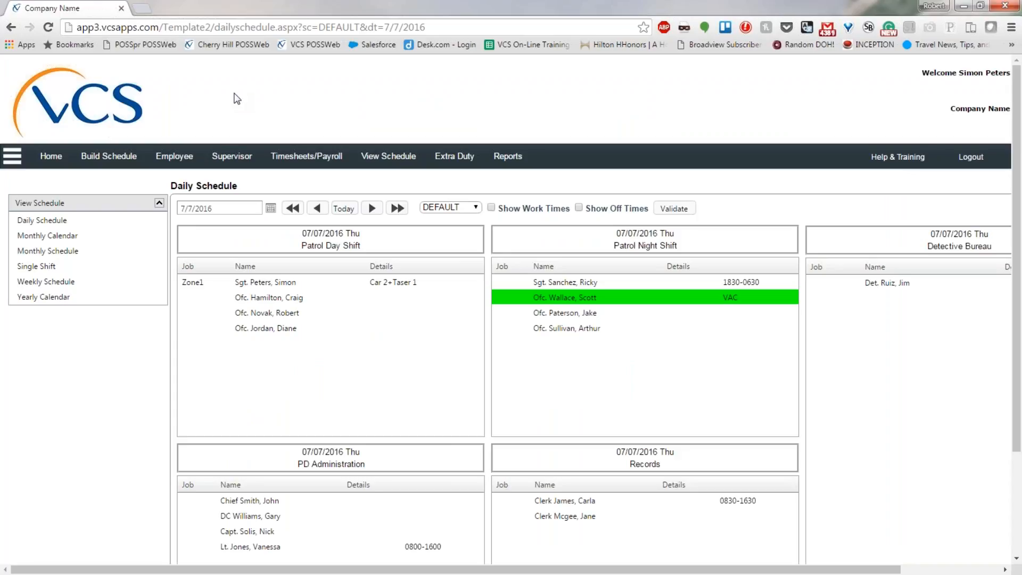
pyautogui.click(228, 161)
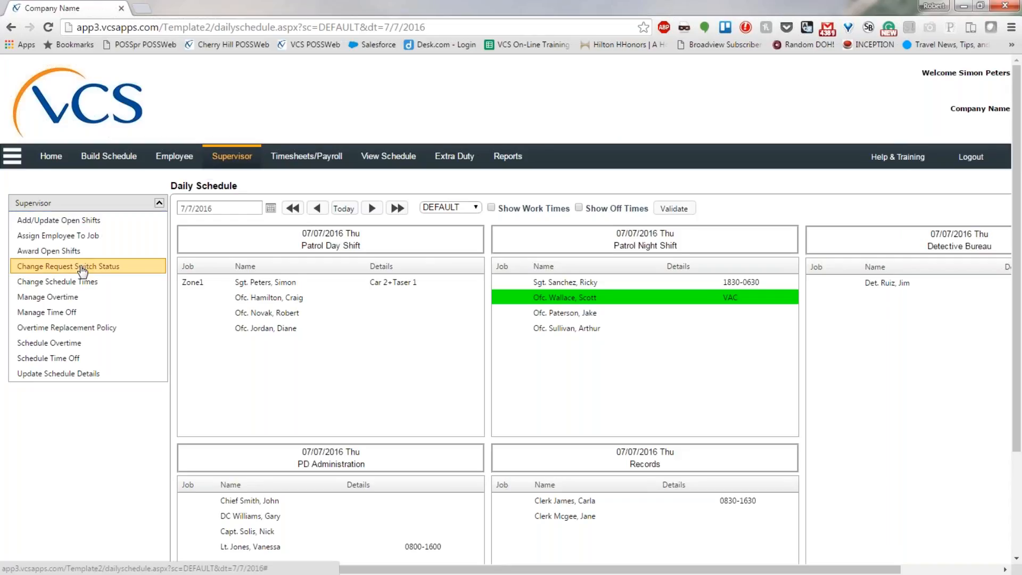
pyautogui.click(128, 269)
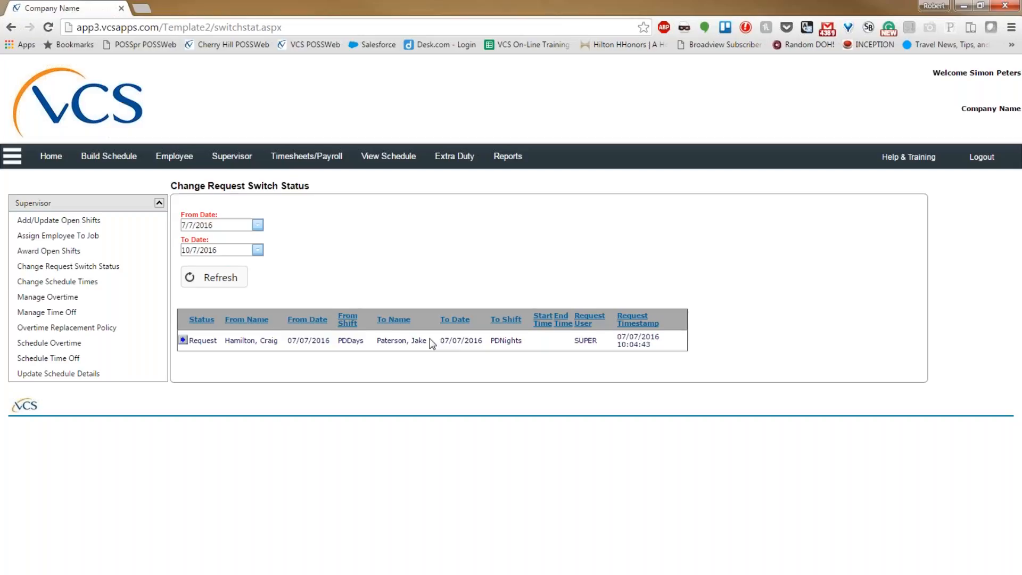
pyautogui.click(183, 340)
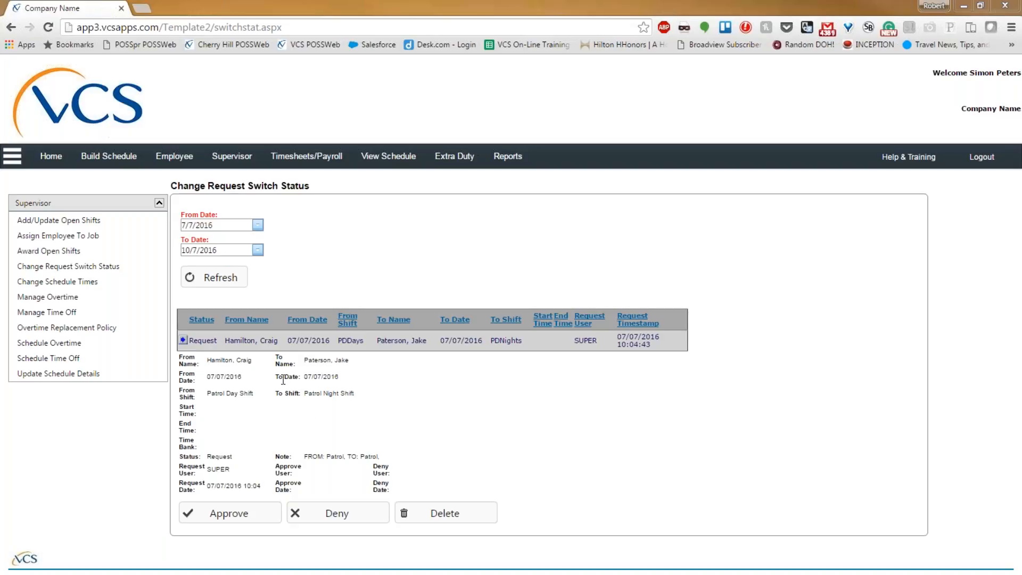
pyautogui.click(233, 518)
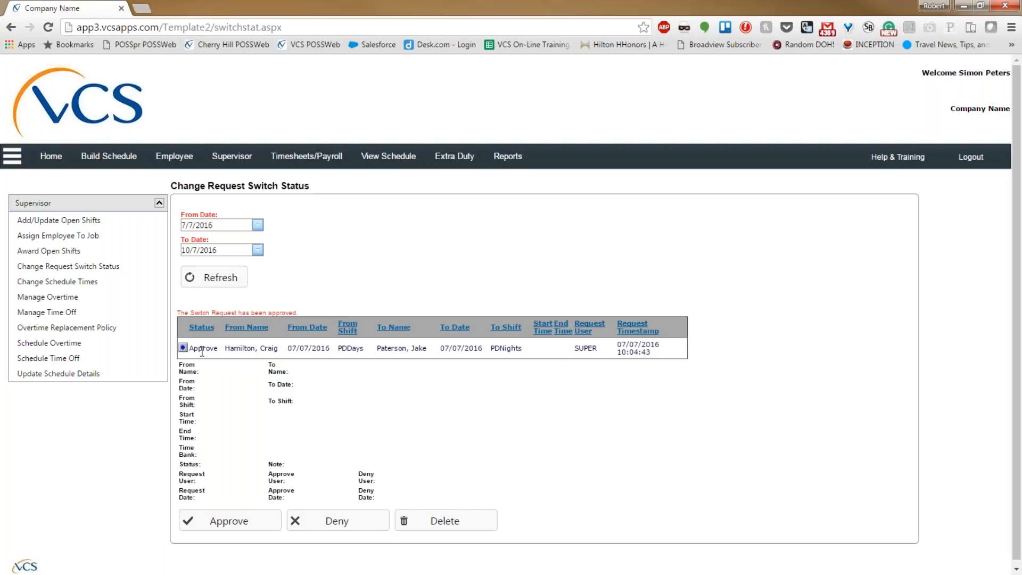
# Open the daily schedule for 7/7/2016 and bring up the Sub/Switch/Reciprocate form for the last officer on the Patrol Day Shift
pyautogui.click(391, 158)
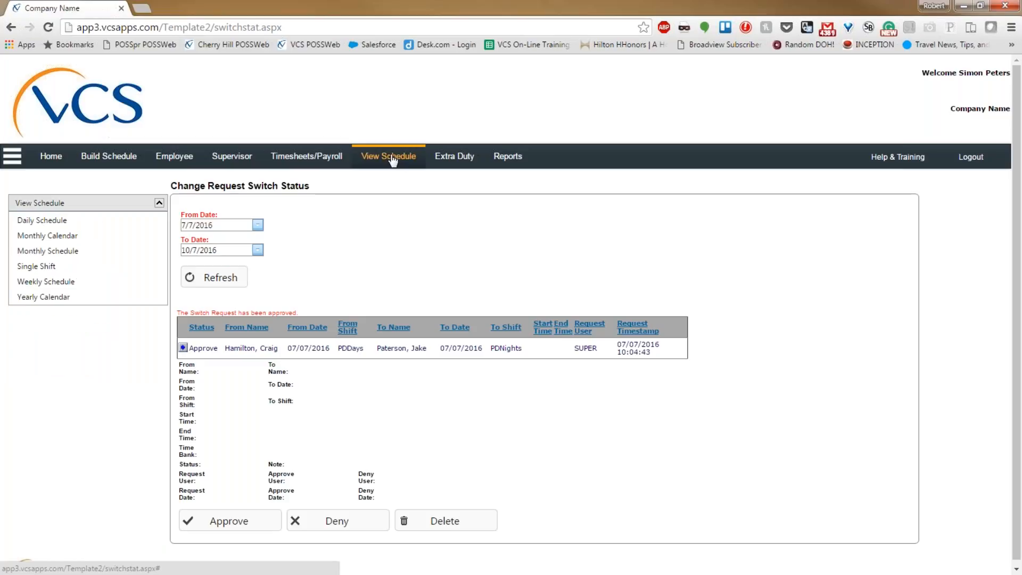
pyautogui.click(47, 220)
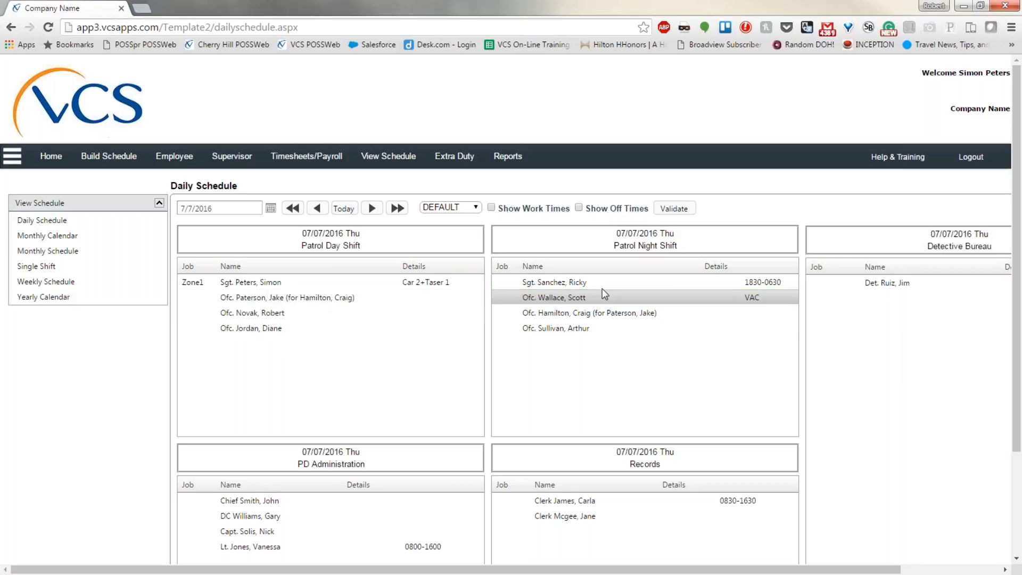
pyautogui.click(250, 328)
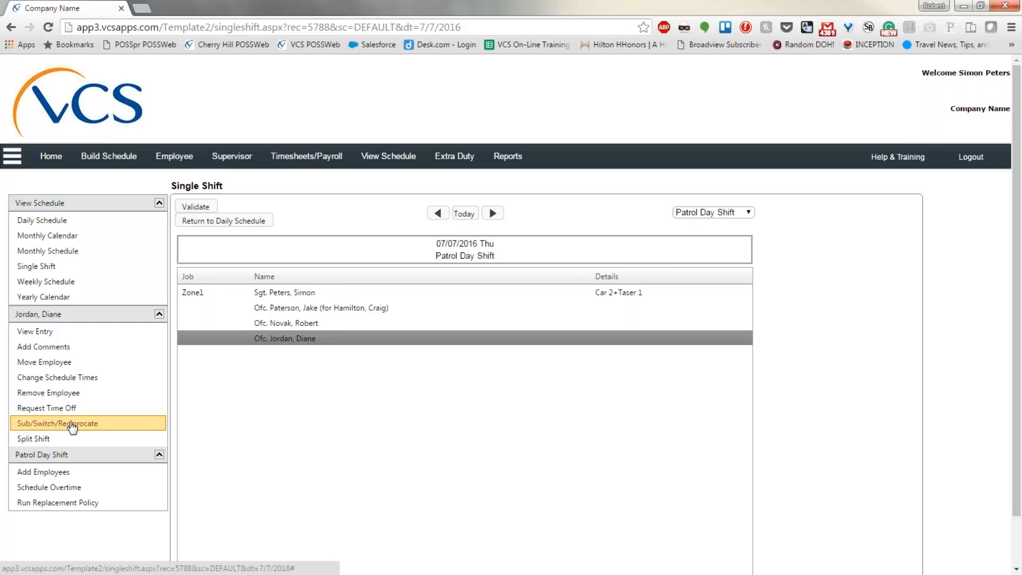
pyautogui.click(72, 427)
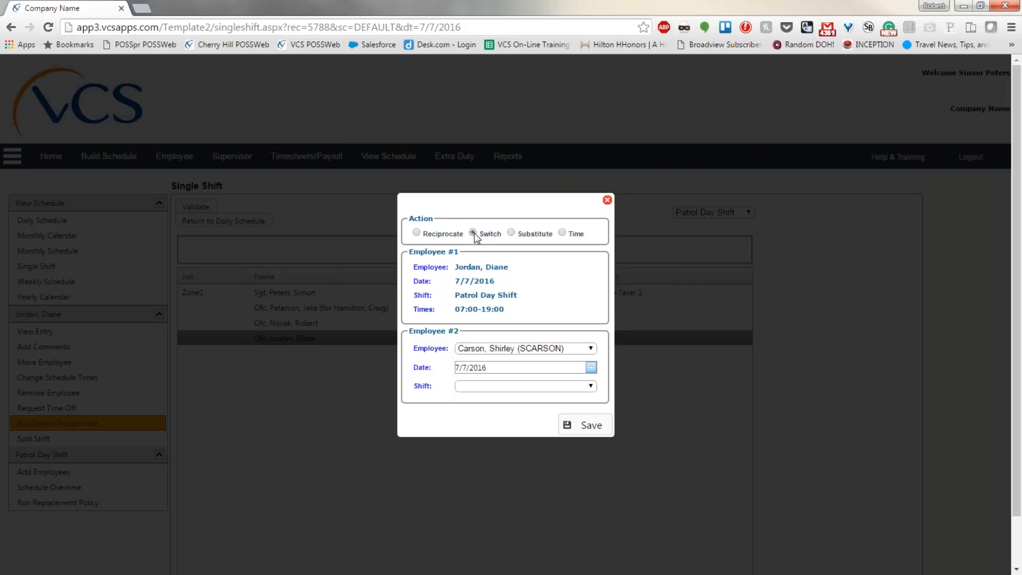
# Examine the fields of the Substitute and Time actions, including the day-off types offered for Time
pyautogui.click(518, 236)
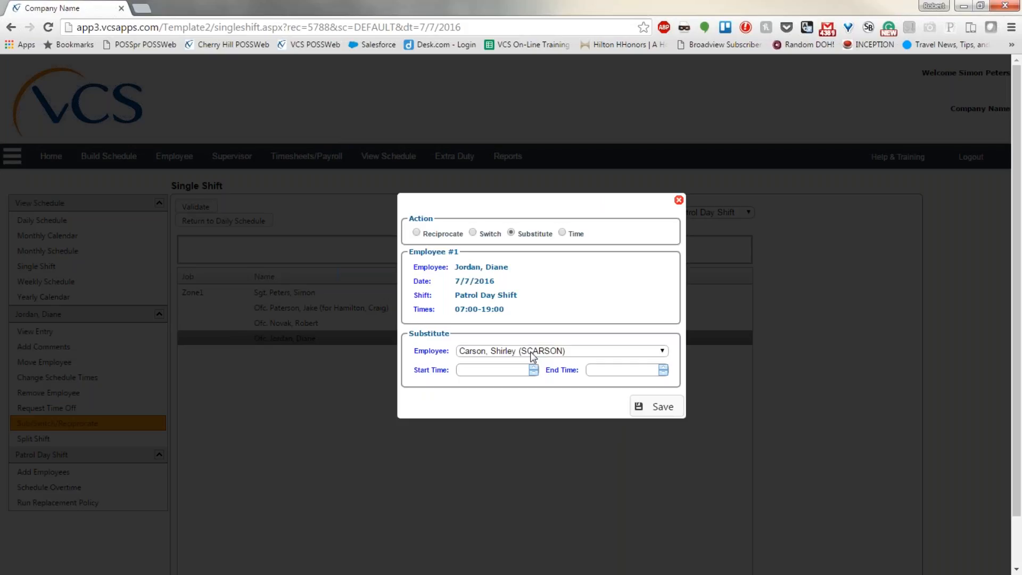
pyautogui.click(509, 369)
pyautogui.click(563, 233)
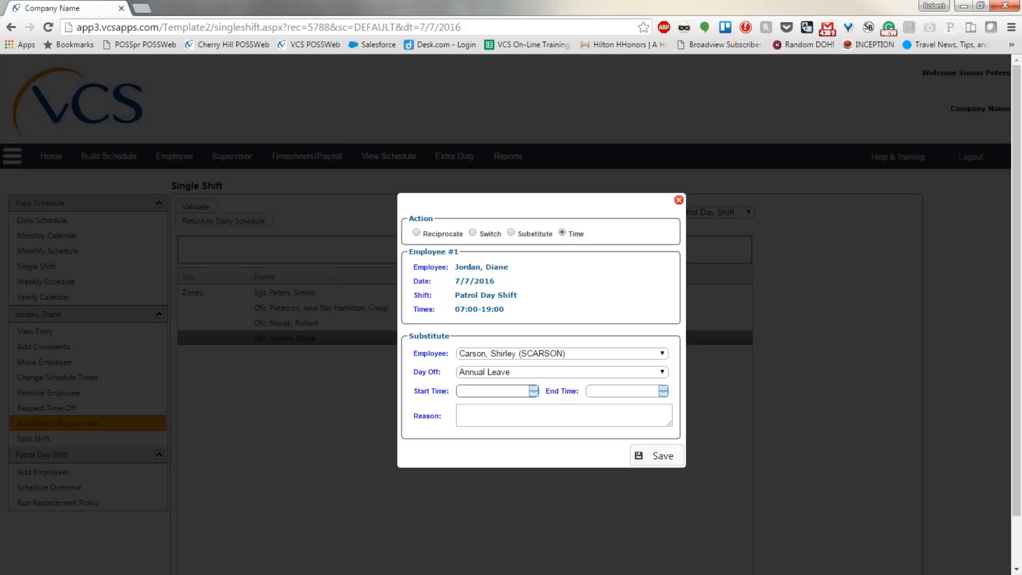
pyautogui.click(663, 374)
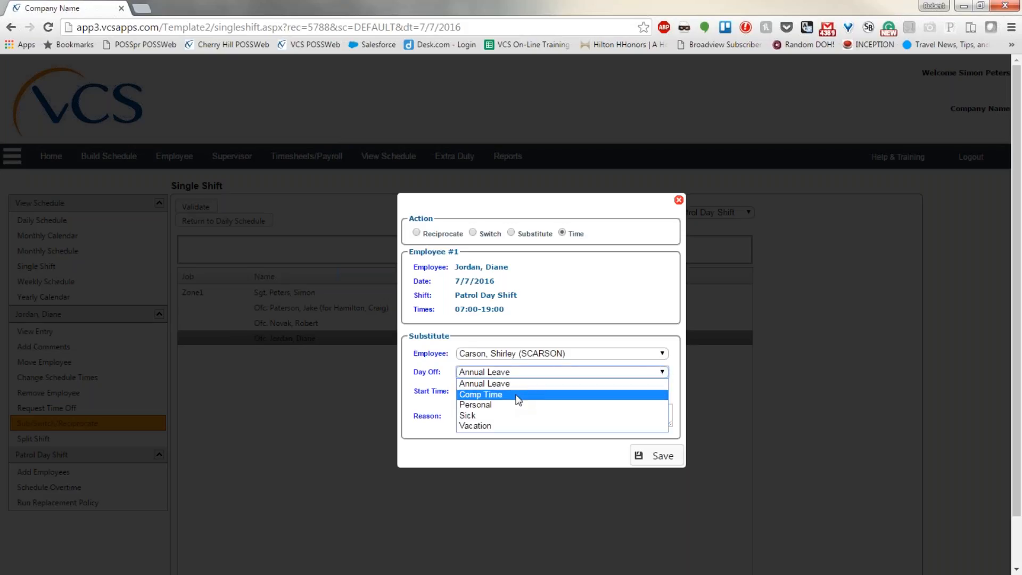
pyautogui.click(434, 452)
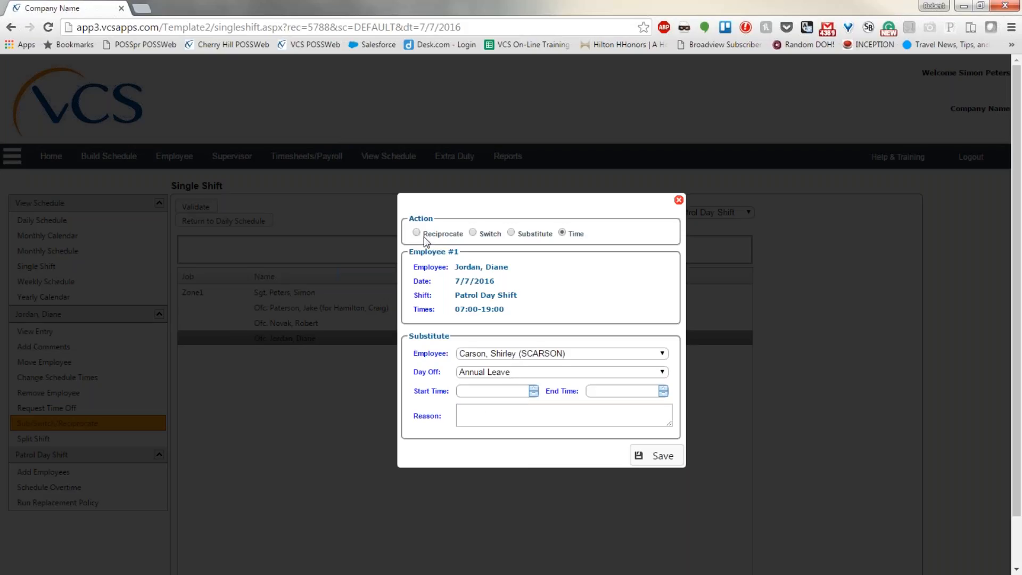
# Choose the Switch action and try several different employees as Employee #2 for 7/7/2016
pyautogui.click(475, 235)
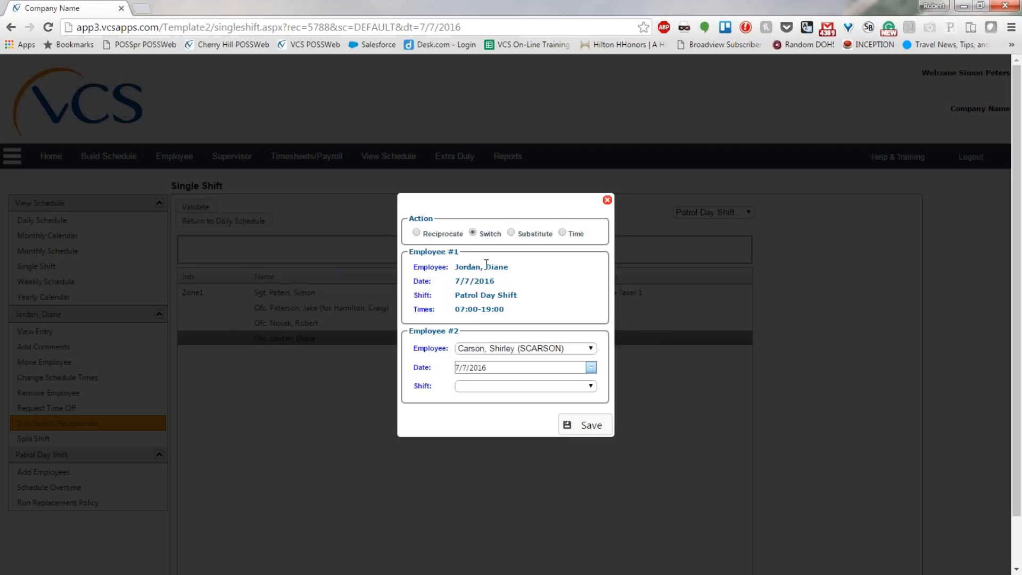
pyautogui.click(590, 349)
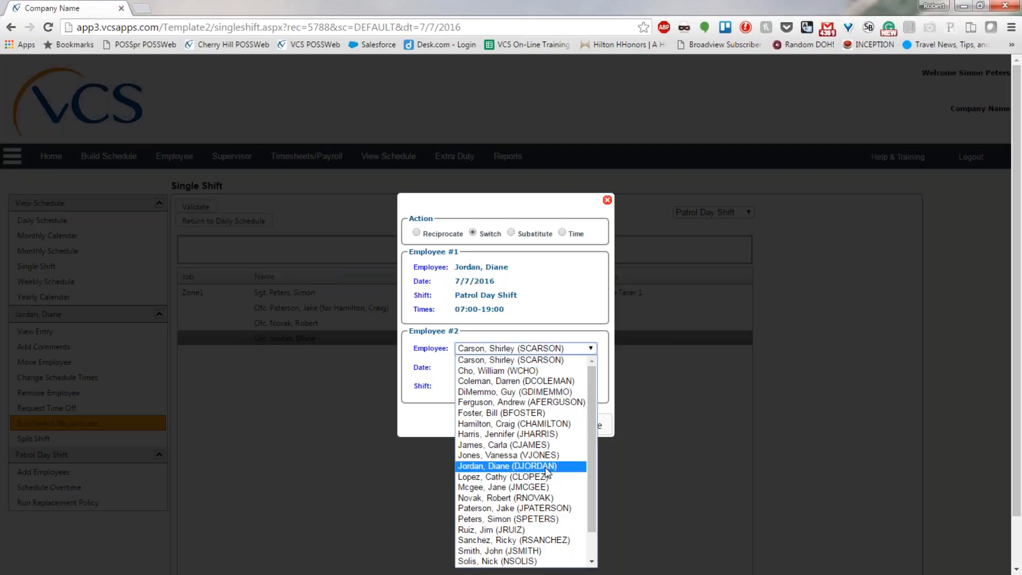
pyautogui.click(532, 551)
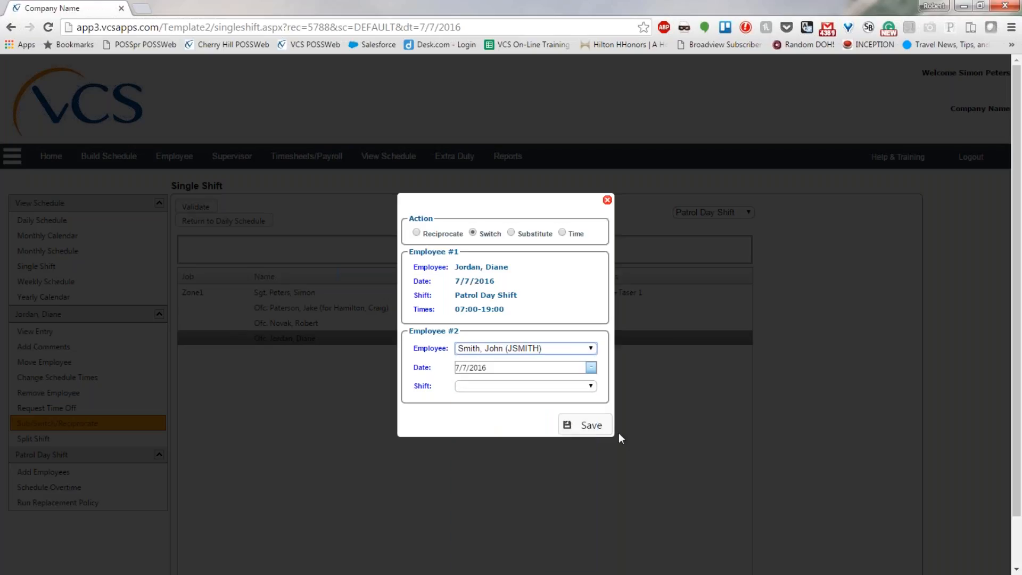
pyautogui.click(591, 348)
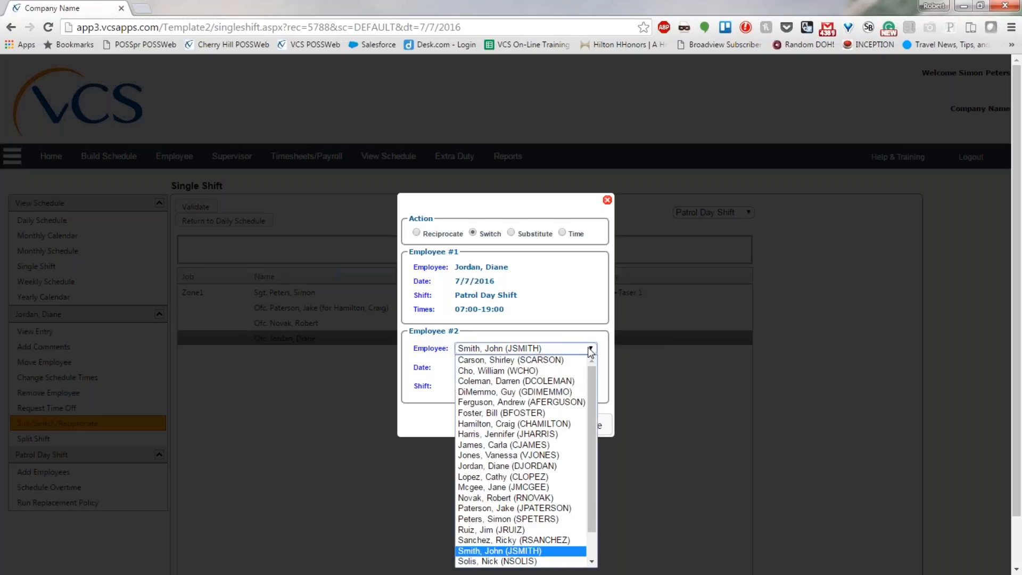
pyautogui.click(543, 497)
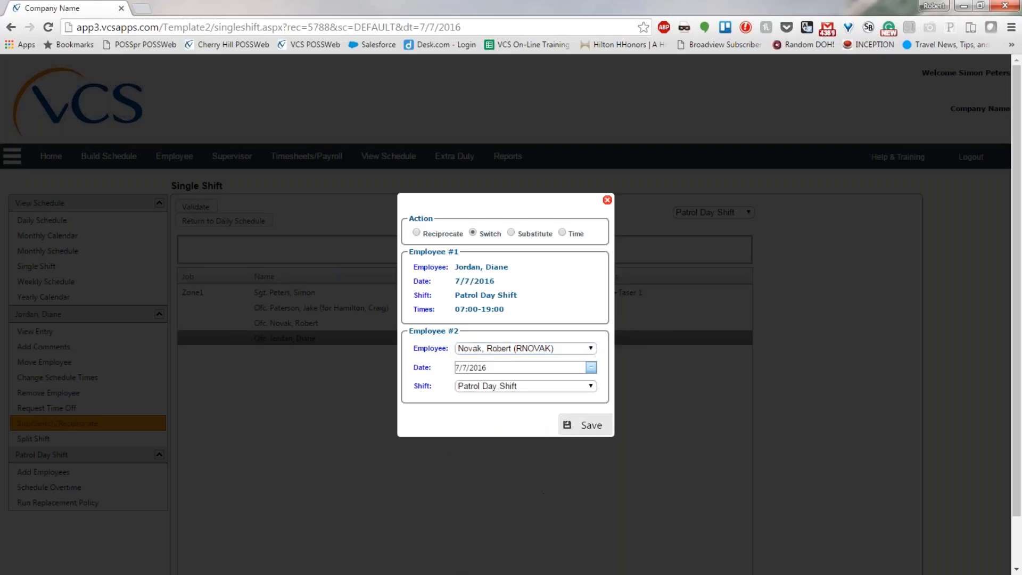
pyautogui.click(592, 369)
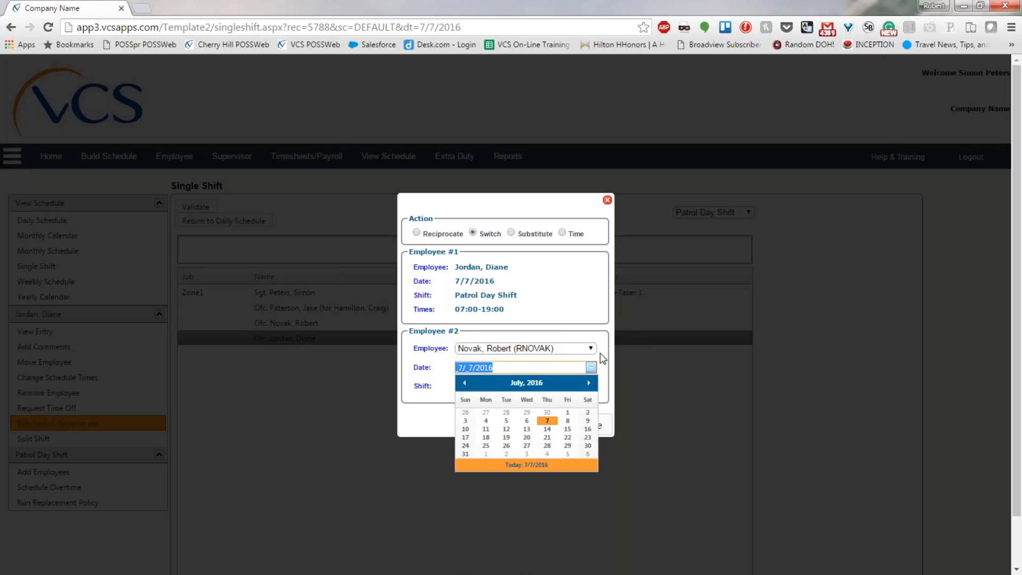
pyautogui.click(591, 348)
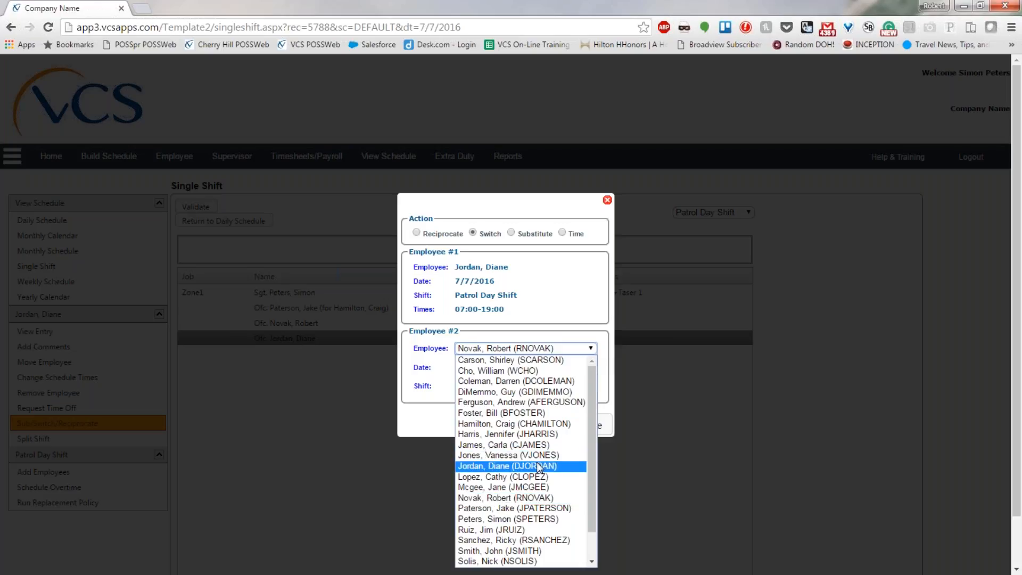
pyautogui.click(537, 456)
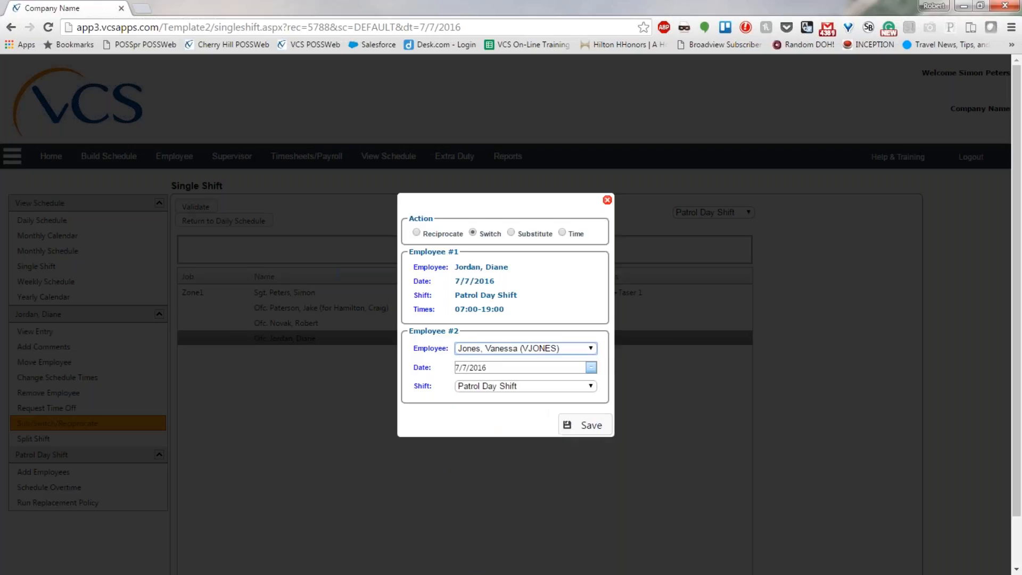
# Pick the third listed employee as Employee #2 for the switch and try the dates 7/9/2016 and 7/10/2016
pyautogui.click(591, 349)
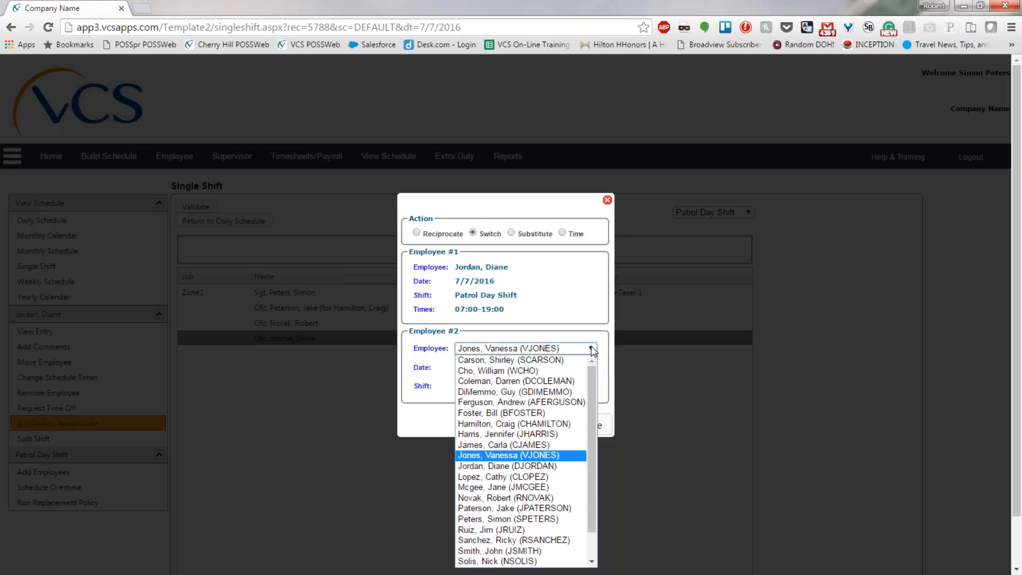
pyautogui.click(573, 381)
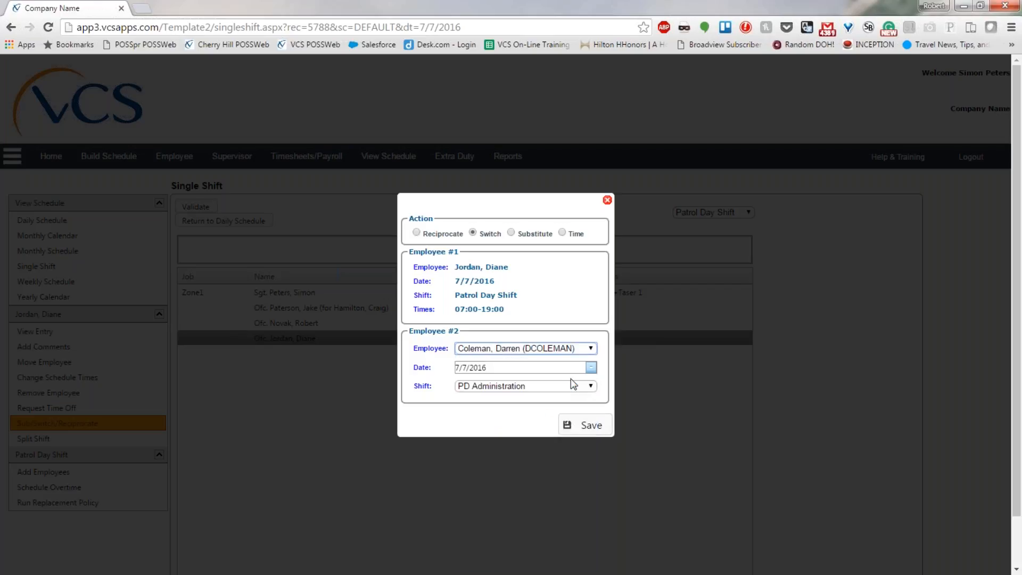
pyautogui.click(595, 369)
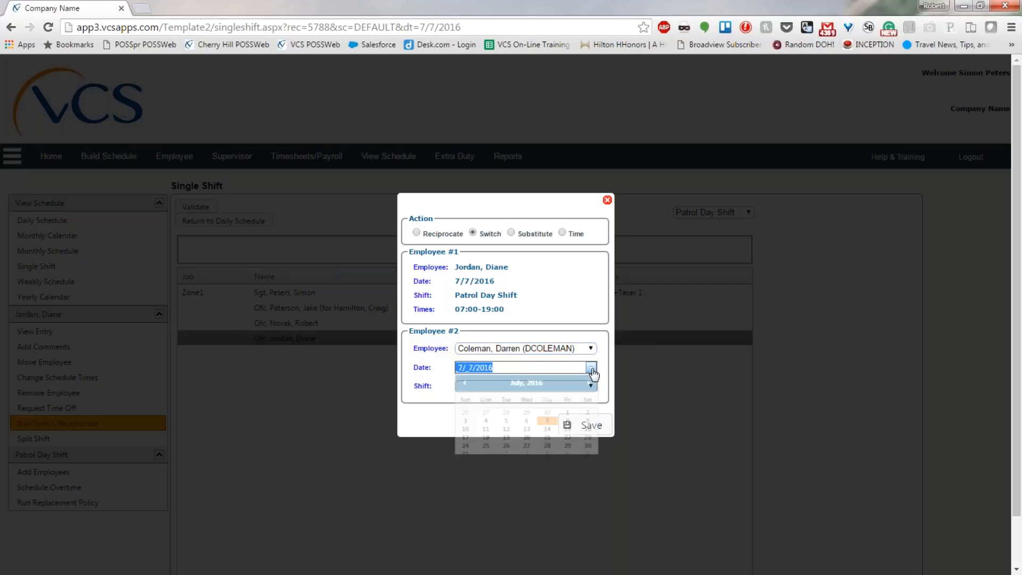
pyautogui.click(587, 421)
pyautogui.click(594, 388)
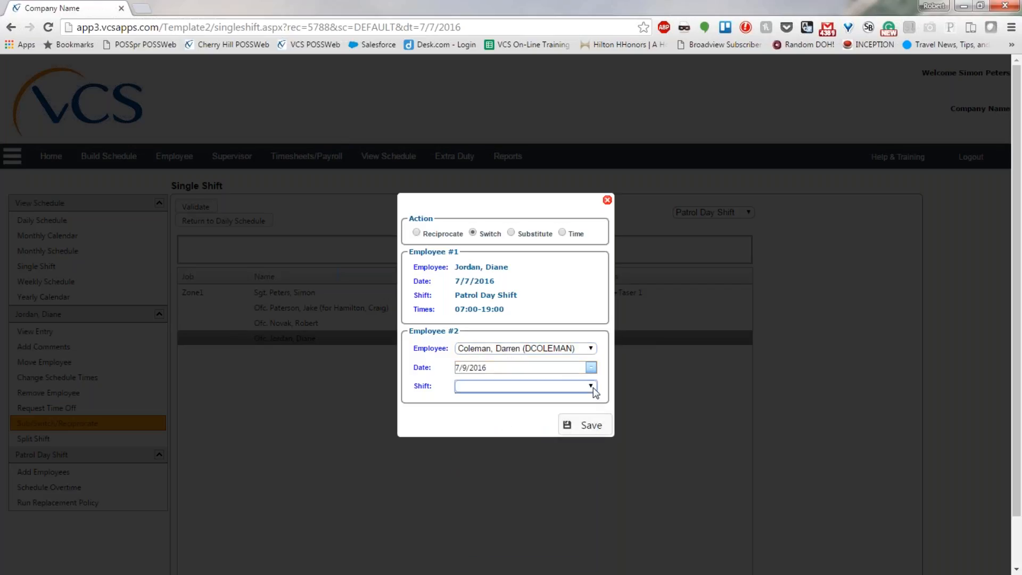
pyautogui.click(591, 367)
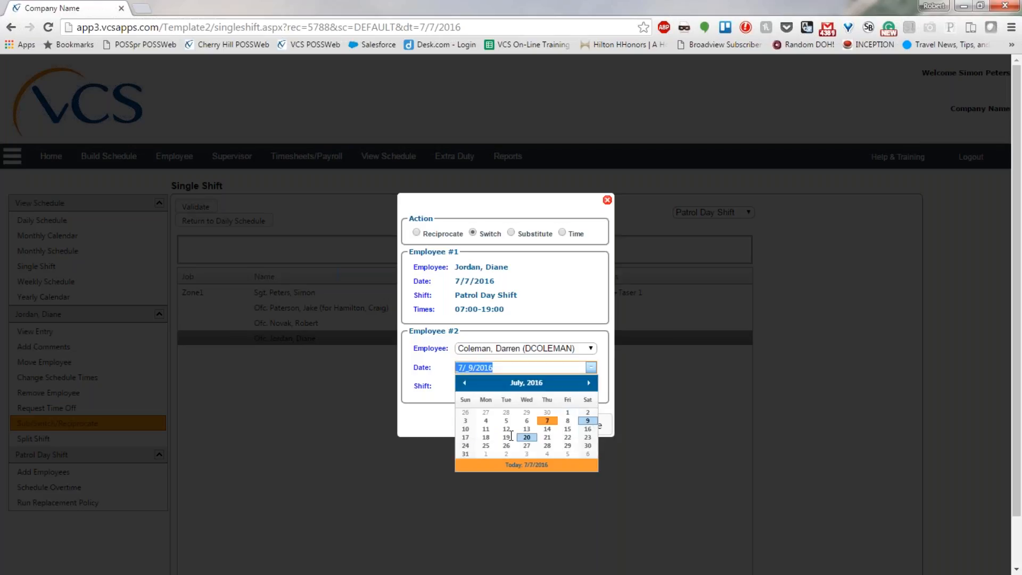
pyautogui.click(465, 429)
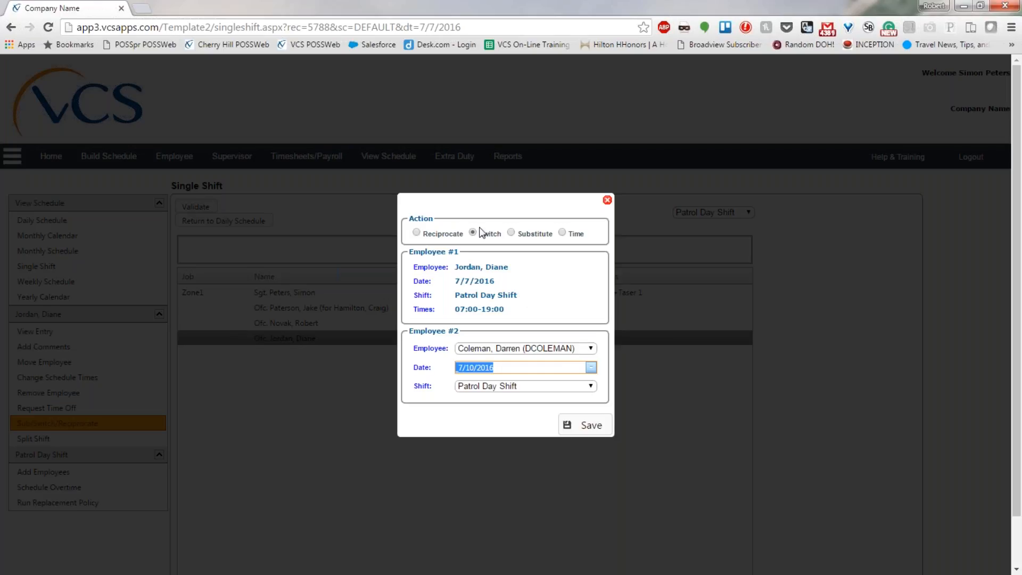
# Change the action to Reciprocate and on to Substitute, selecting the third listed employee as the substitute
pyautogui.click(439, 235)
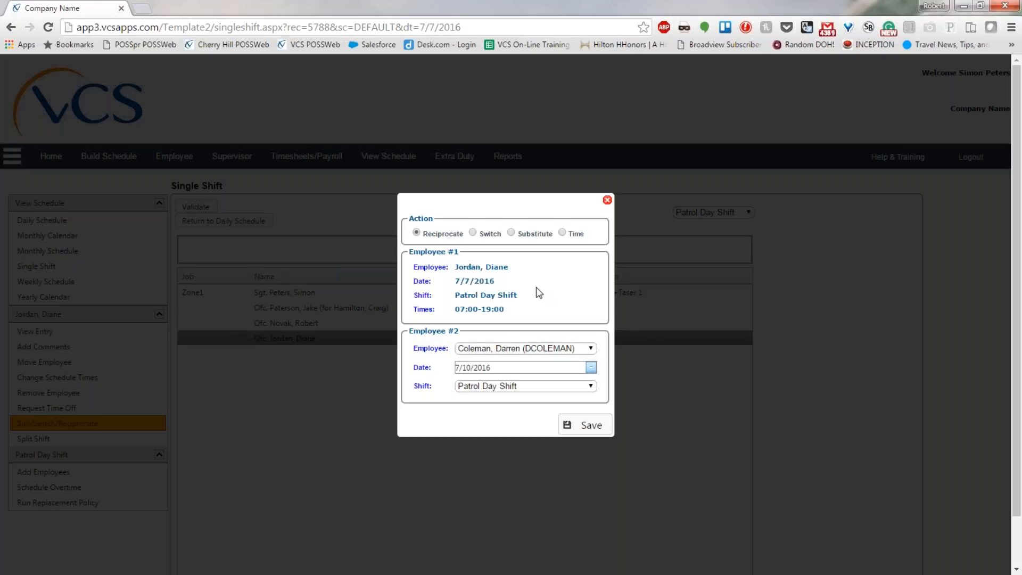
pyautogui.click(512, 233)
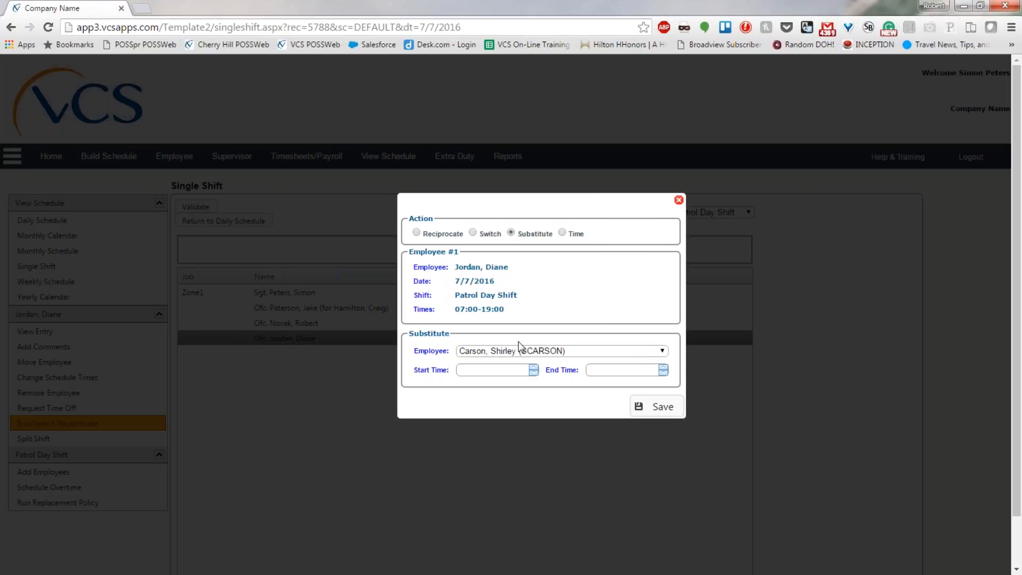
pyautogui.click(662, 350)
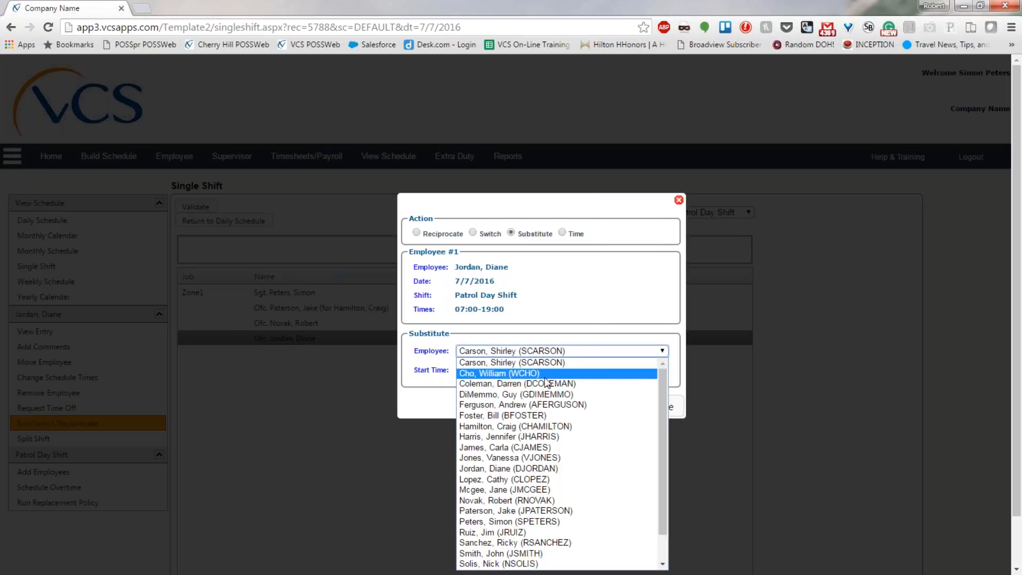
pyautogui.click(524, 386)
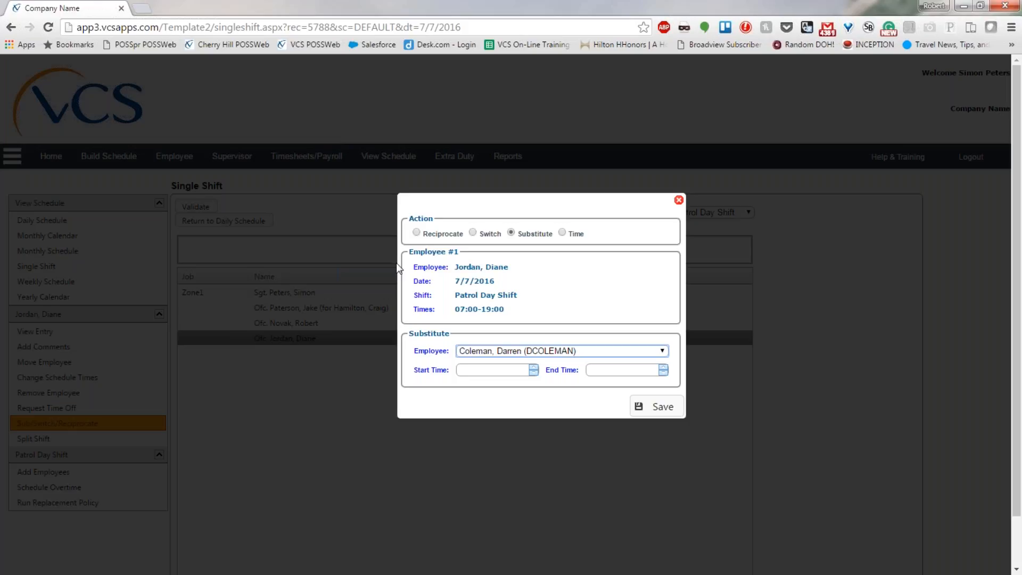
# Compare the Reciprocate, Switch and Substitute forms once more, close the request without saving, and return to the daily schedule
pyautogui.click(439, 236)
pyautogui.click(494, 237)
pyautogui.click(526, 234)
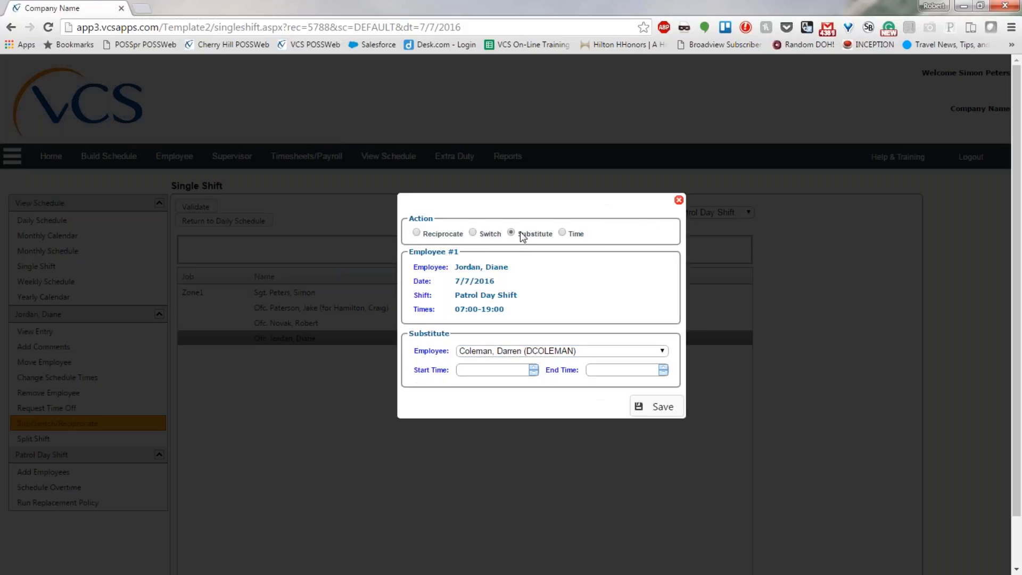
pyautogui.click(438, 237)
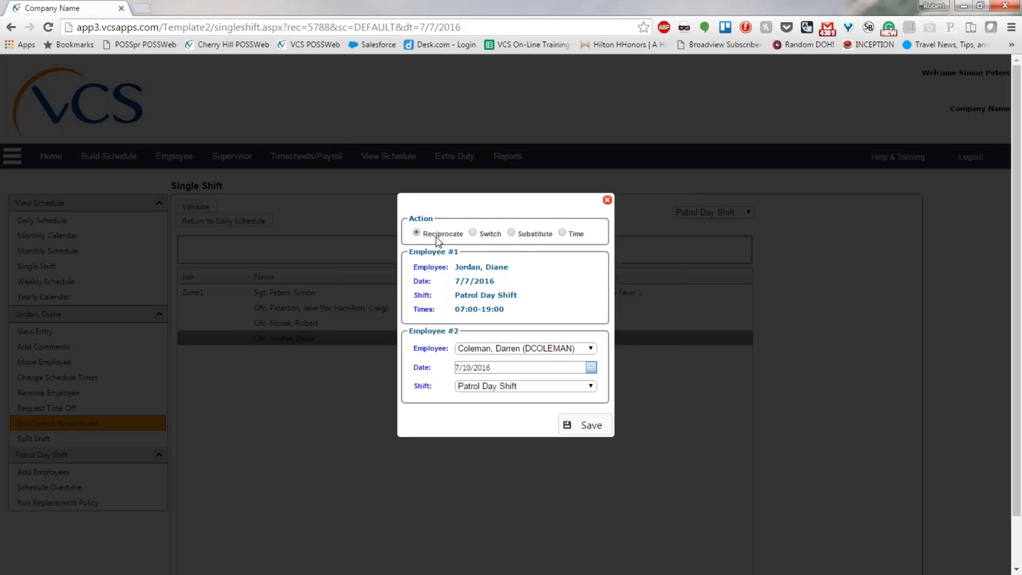
pyautogui.click(607, 201)
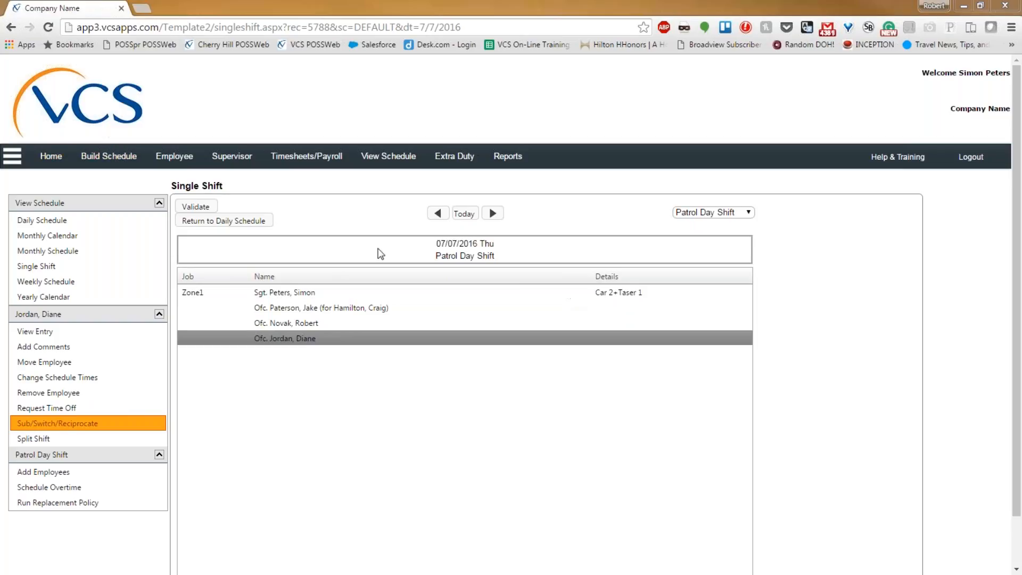
pyautogui.click(248, 230)
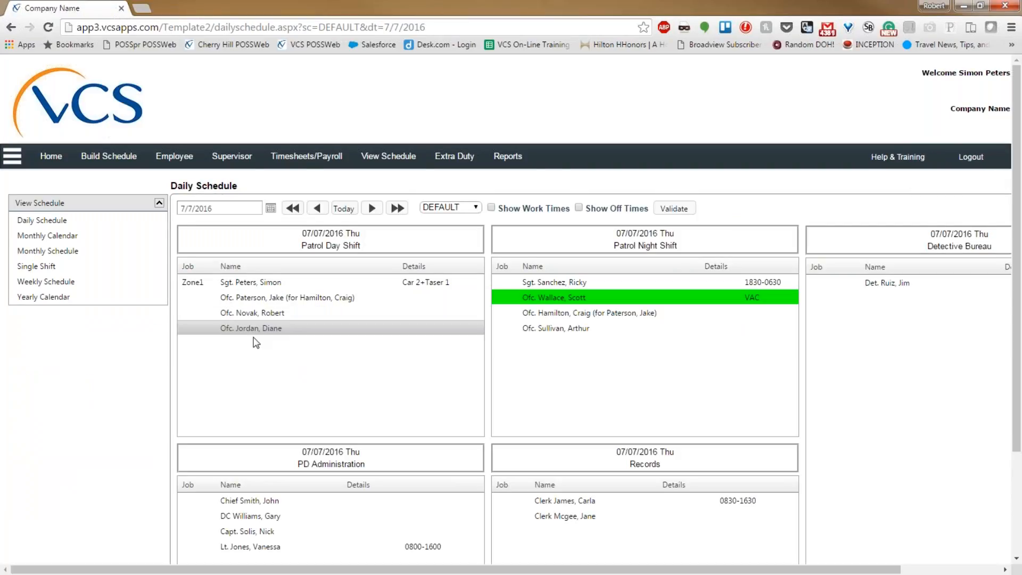
# Enter the comment "POSS Training 0800-0900" for the third officer listed on the 7/7/2016 Patrol Day Shift
pyautogui.click(264, 313)
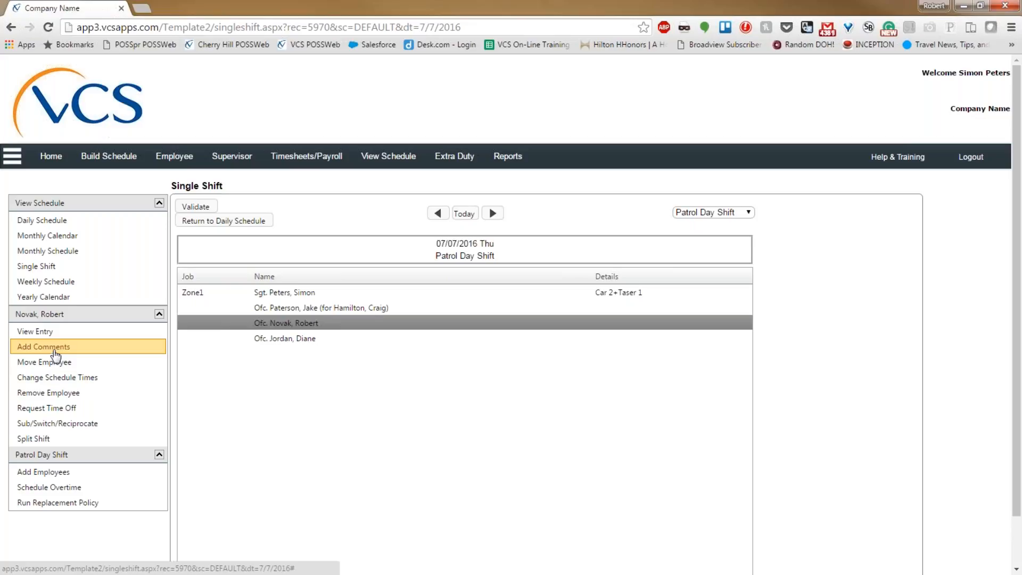
pyautogui.click(56, 351)
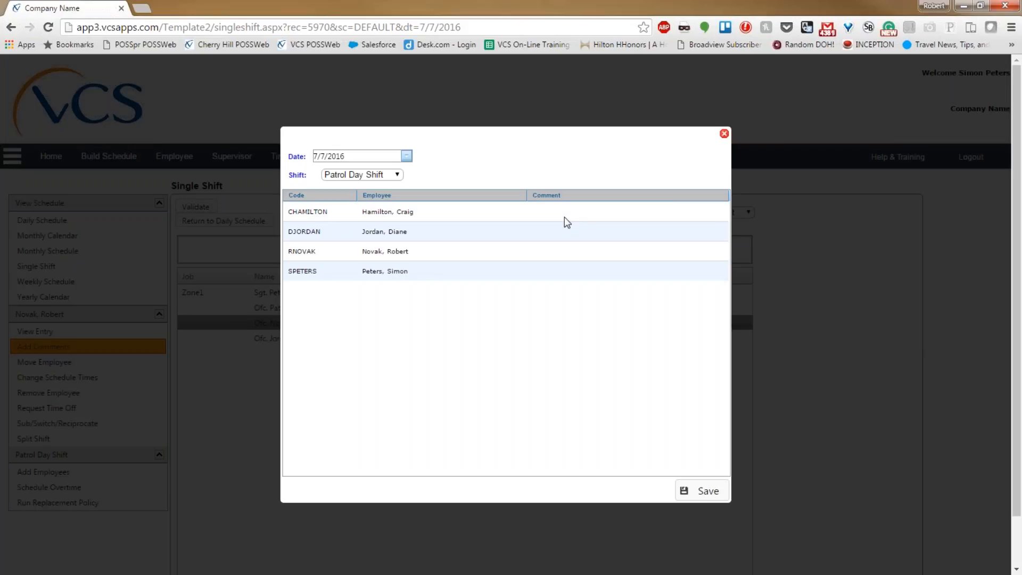
pyautogui.click(542, 252)
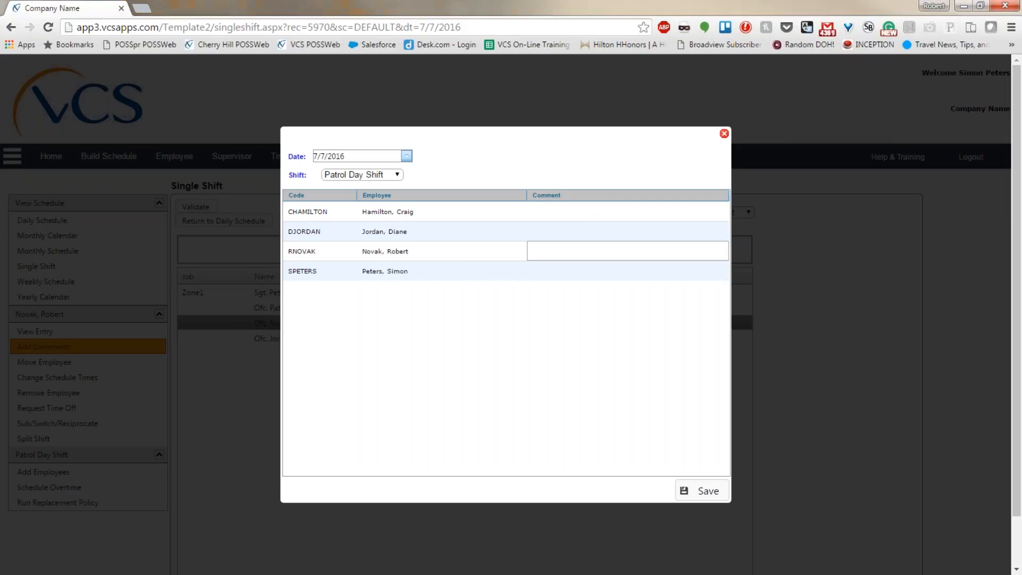
pyautogui.write('POSS Training 0800-')
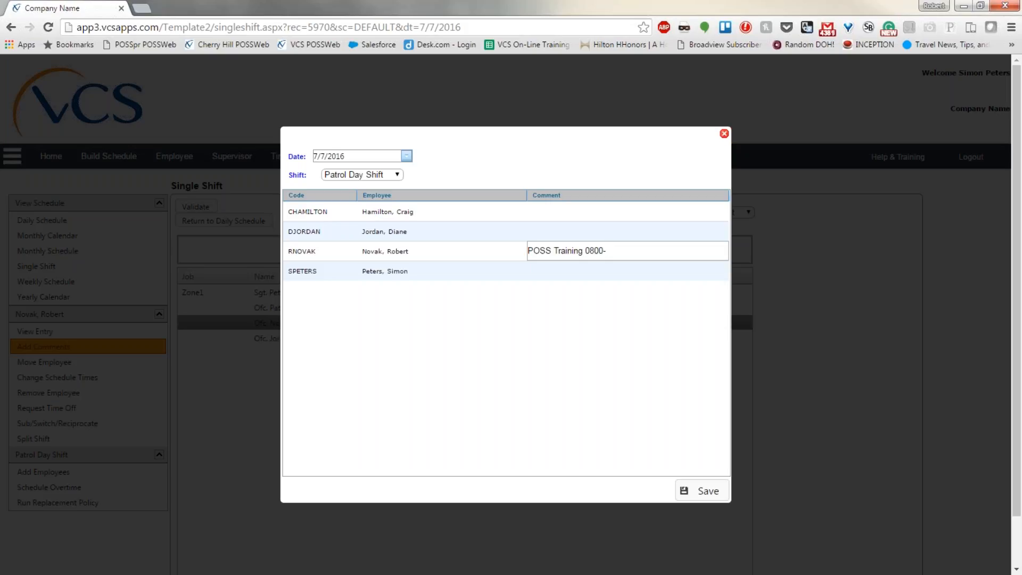
pyautogui.write('0900')
# Add the comment "DARE @ Middle School 1200-1400" for employee in the second comment row and save the comments
pyautogui.click(550, 233)
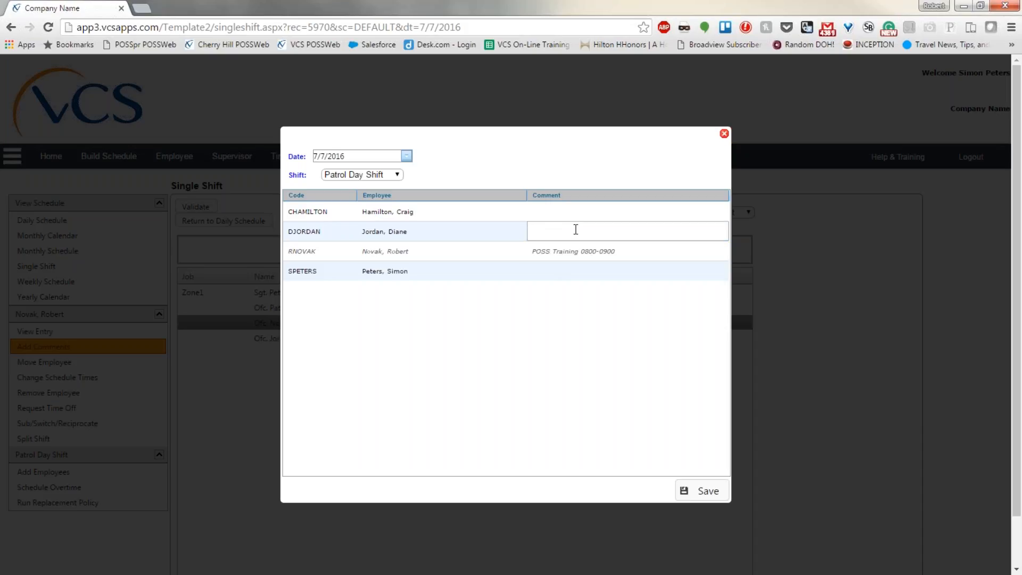
pyautogui.write('DARE @ MSddle School 1200-0')
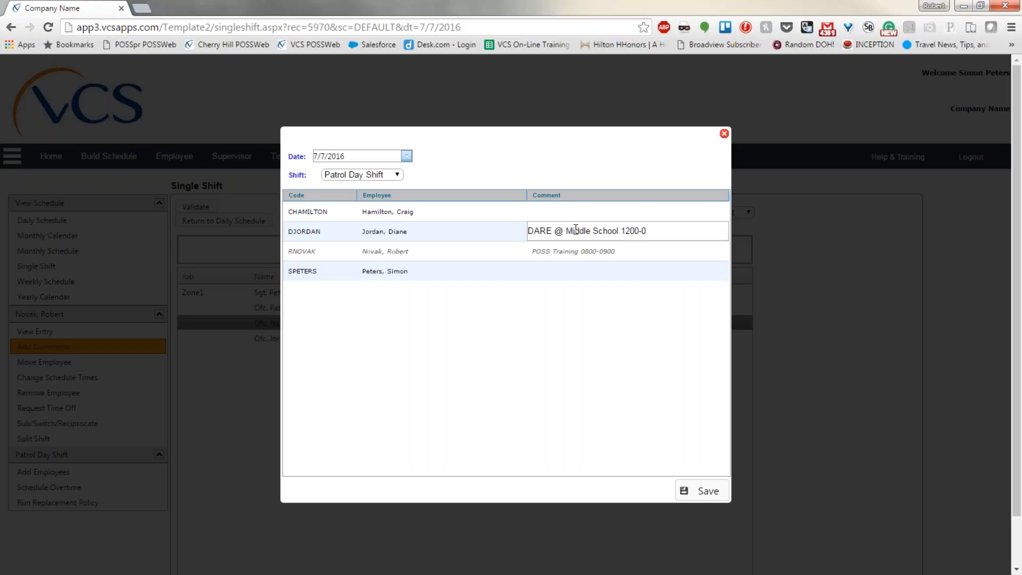
pyautogui.press('BackSpace')
pyautogui.write('1400')
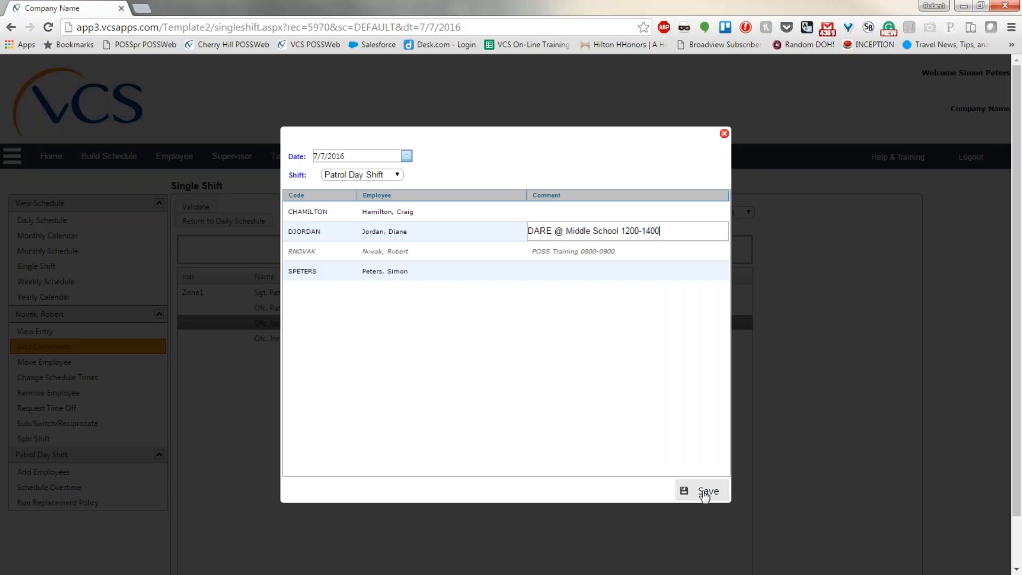
pyautogui.click(705, 492)
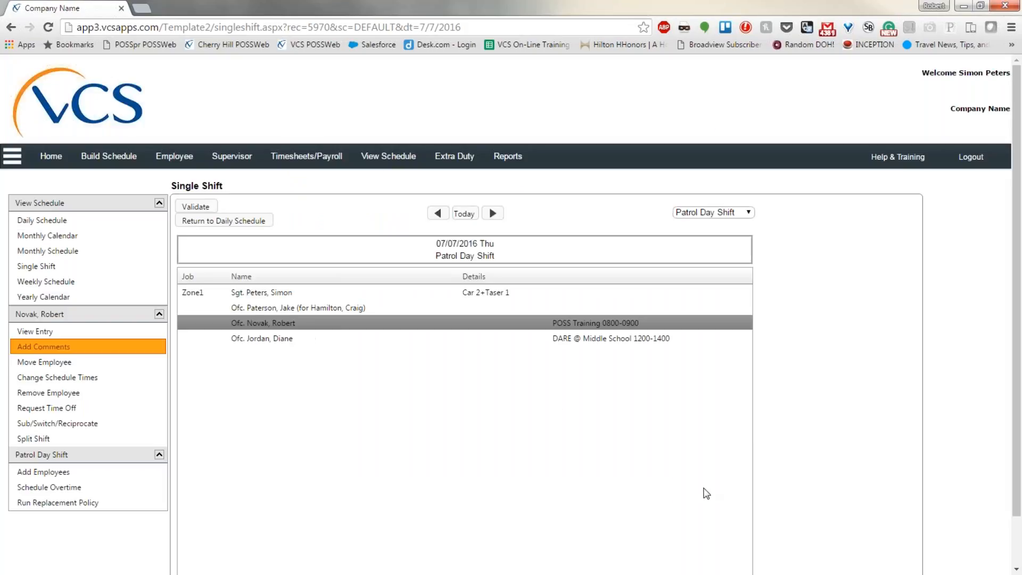
# Clear both Patrol Day Shift comments, save the change, and return to the daily schedule
pyautogui.click(554, 323)
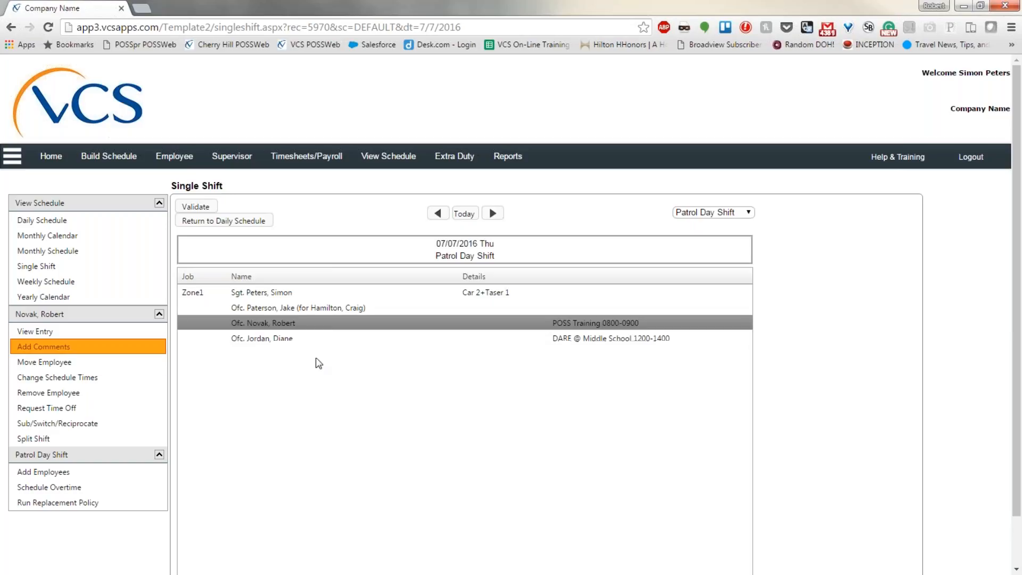
pyautogui.click(50, 347)
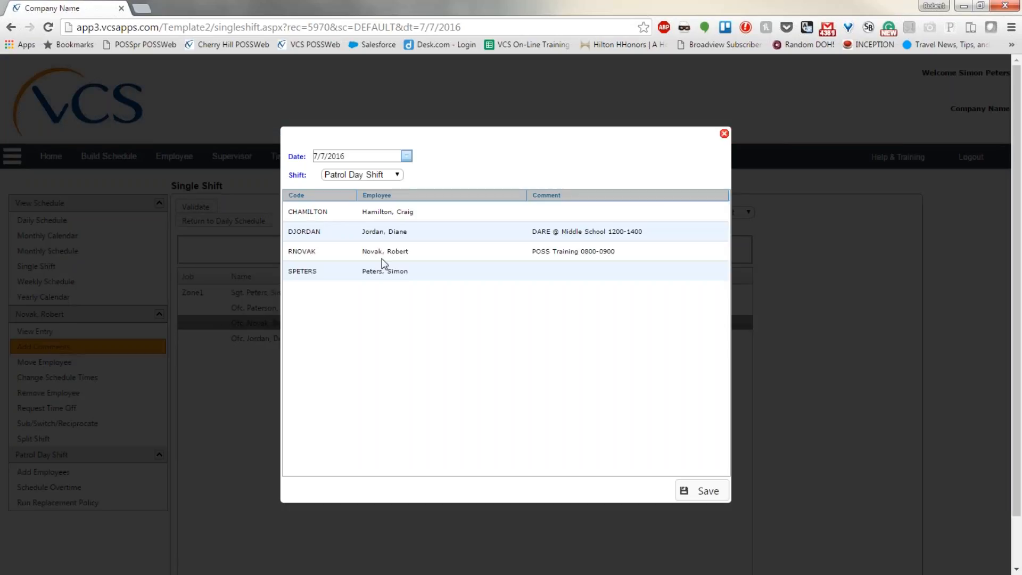
pyautogui.click(649, 228)
pyautogui.press('BackSpace')
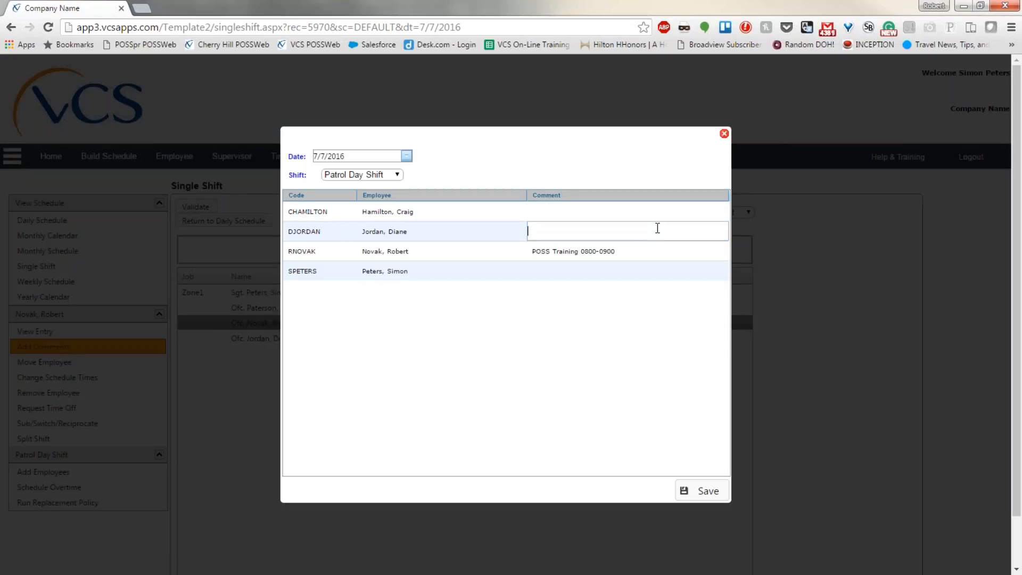
pyautogui.press('BackSpace')
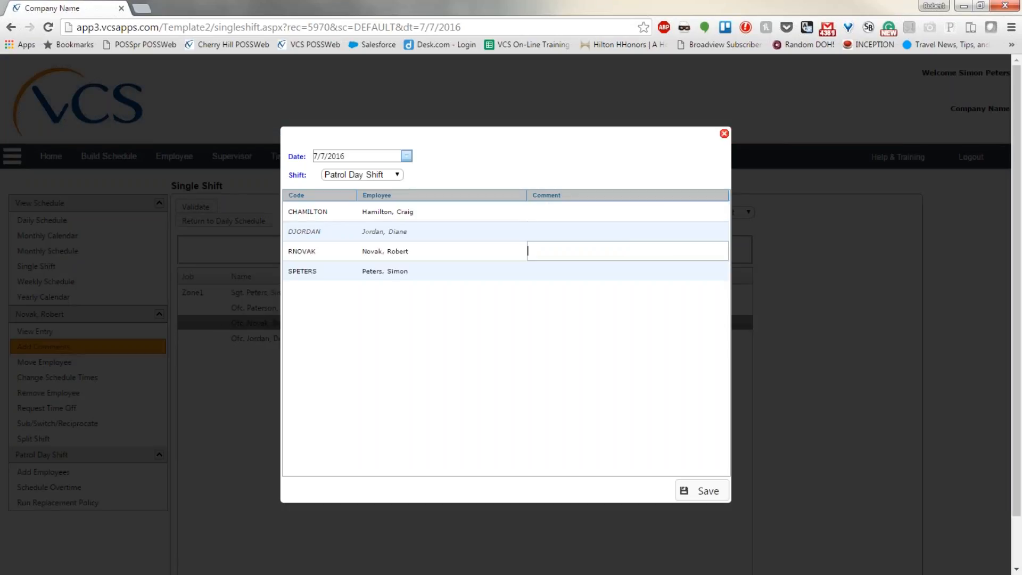
pyautogui.click(701, 490)
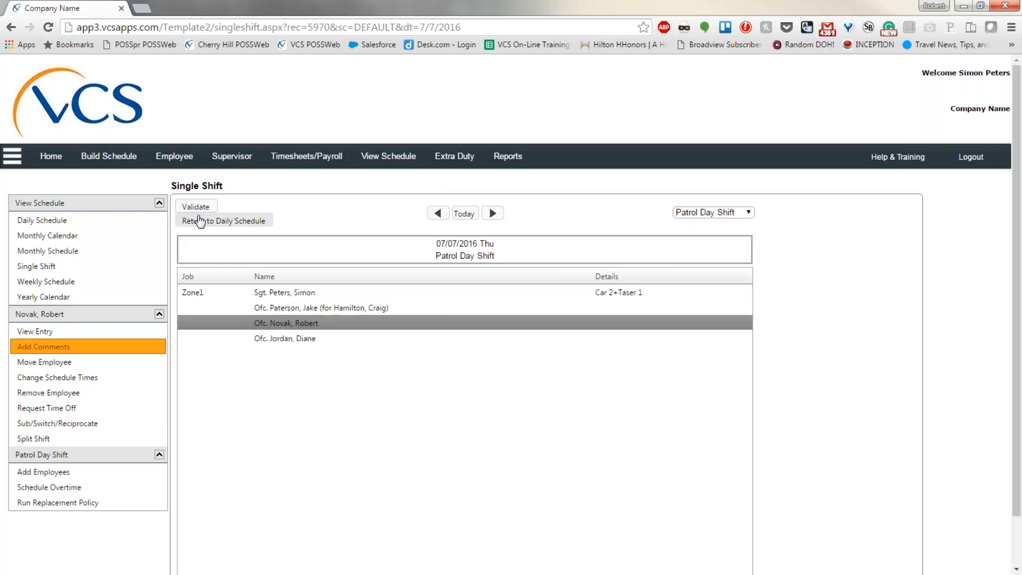
pyautogui.click(213, 221)
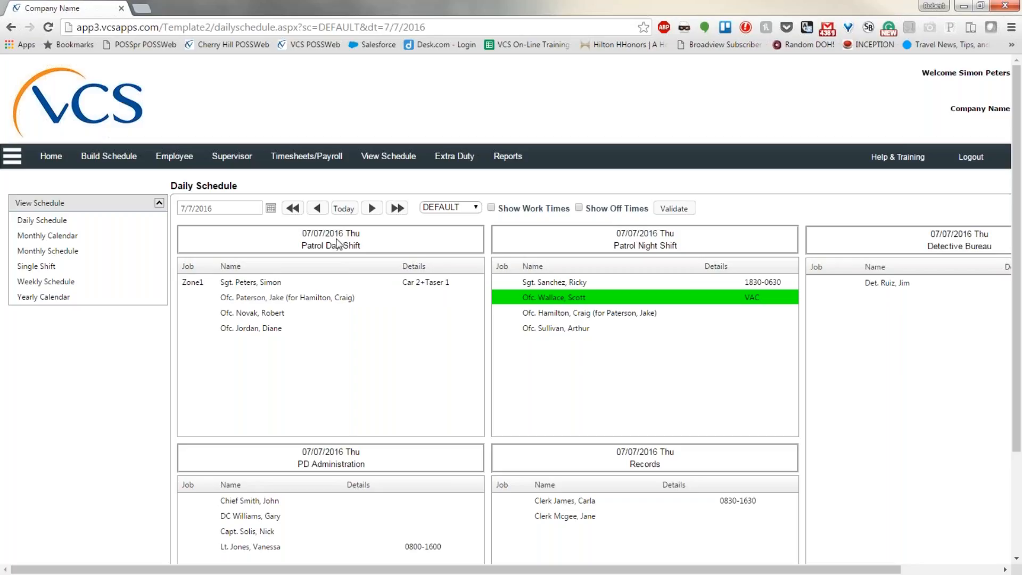
# Move the last officer listed on the 7/7/2016 Patrol Day Shift to the Patrol Night Shift, and return to the daily schedule
pyautogui.click(251, 330)
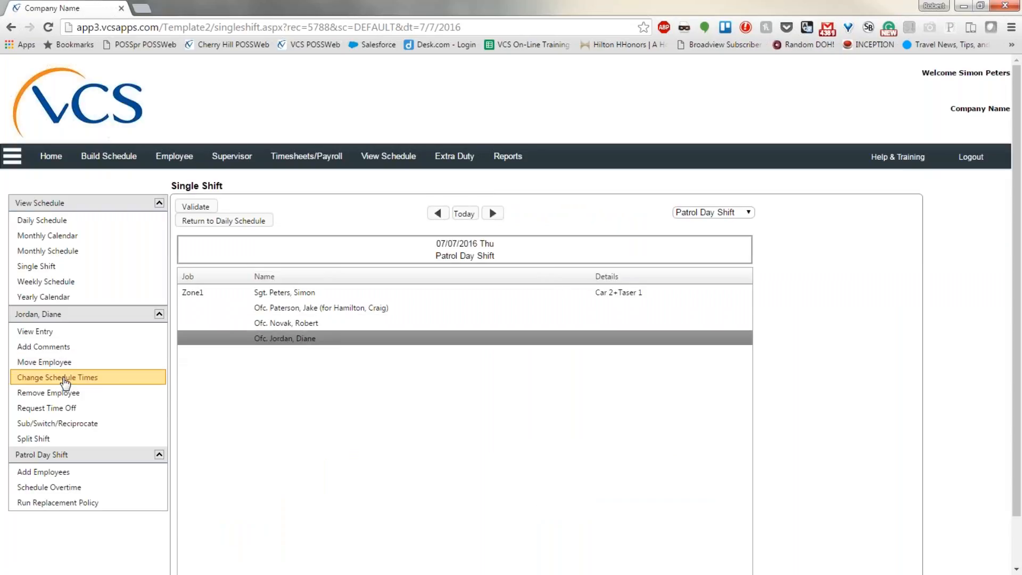
pyautogui.click(55, 368)
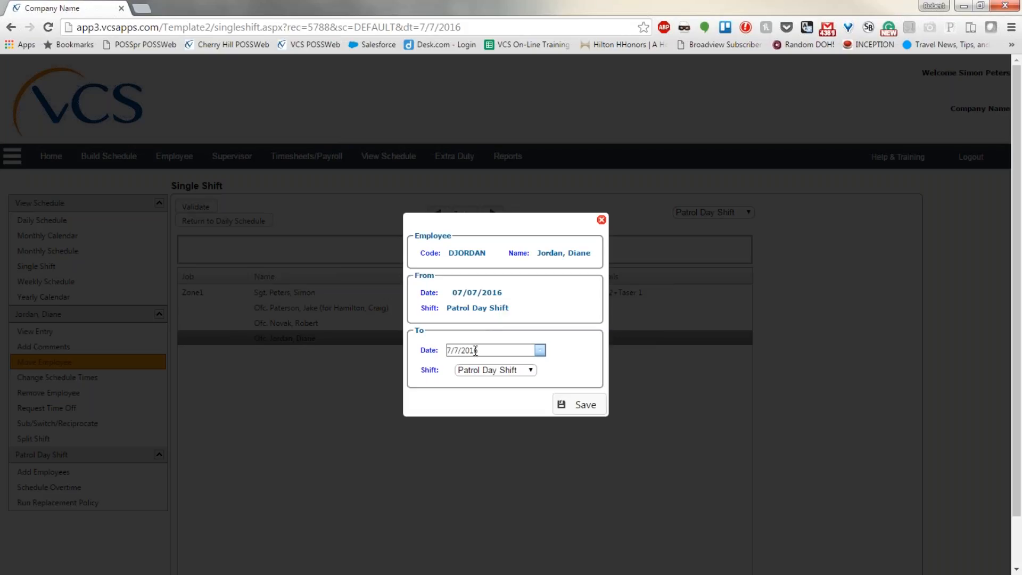
pyautogui.click(534, 373)
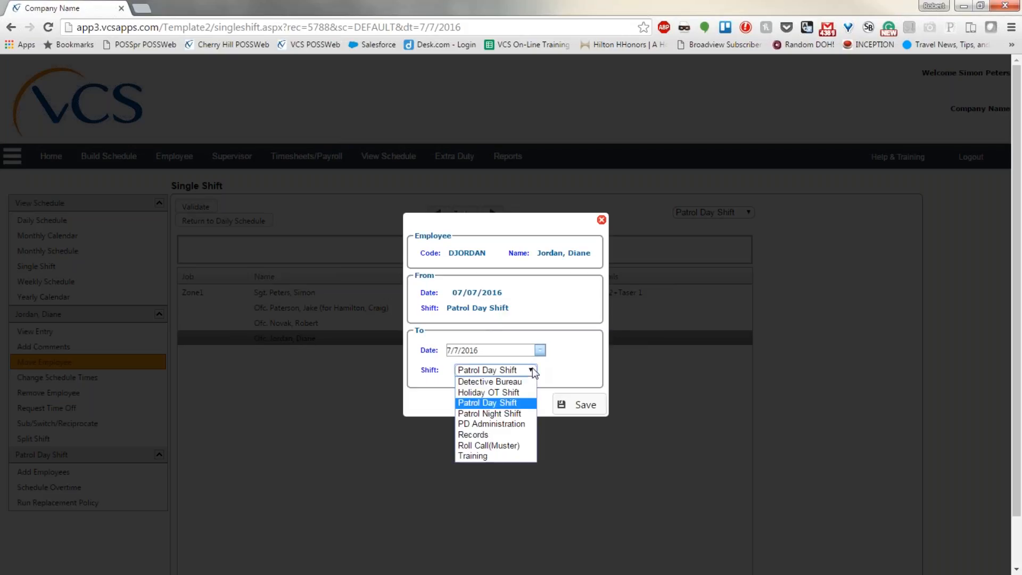
pyautogui.click(506, 413)
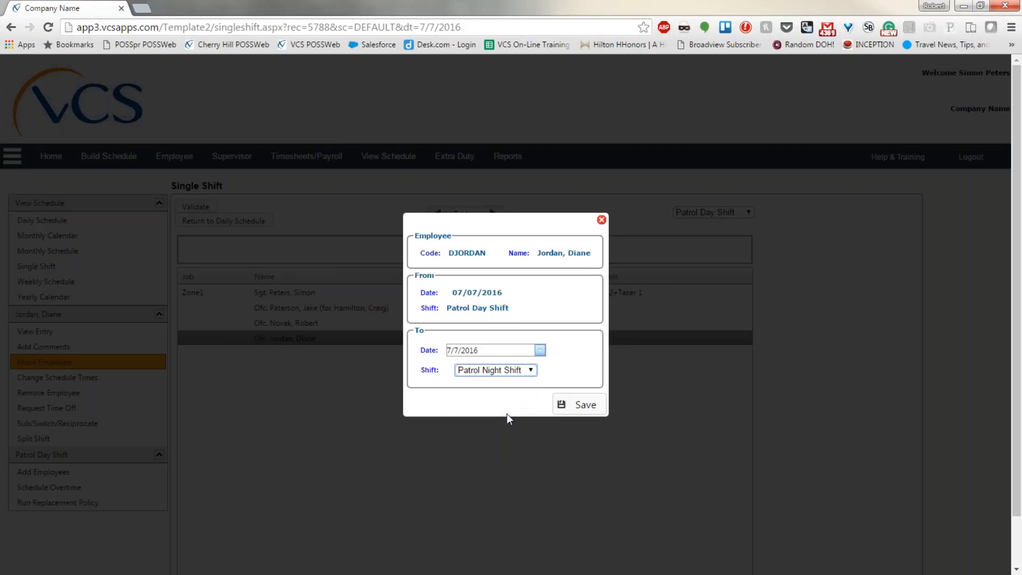
pyautogui.click(588, 408)
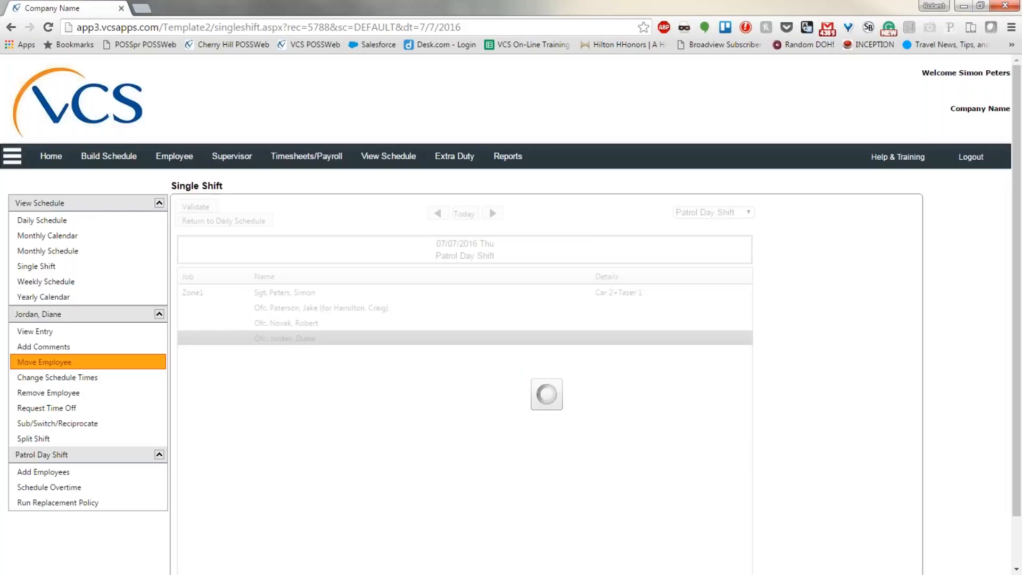
pyautogui.click(258, 222)
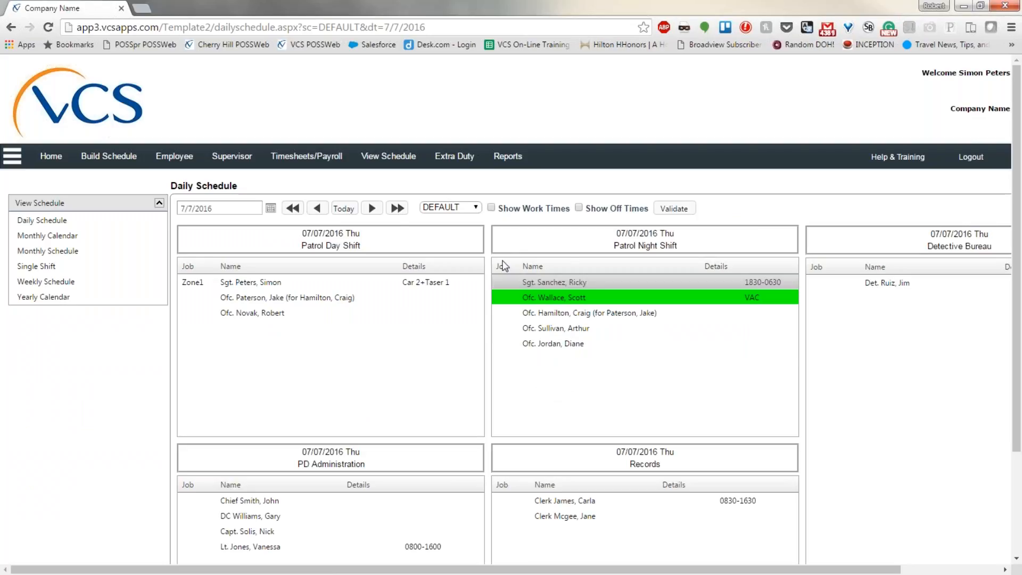
# Check the 7/8/2016 schedule, move the last 7/7/2016 Patrol Night Shift officer to the 7/8/2016 Patrol Day Shift, and return to the daily schedule
pyautogui.click(372, 208)
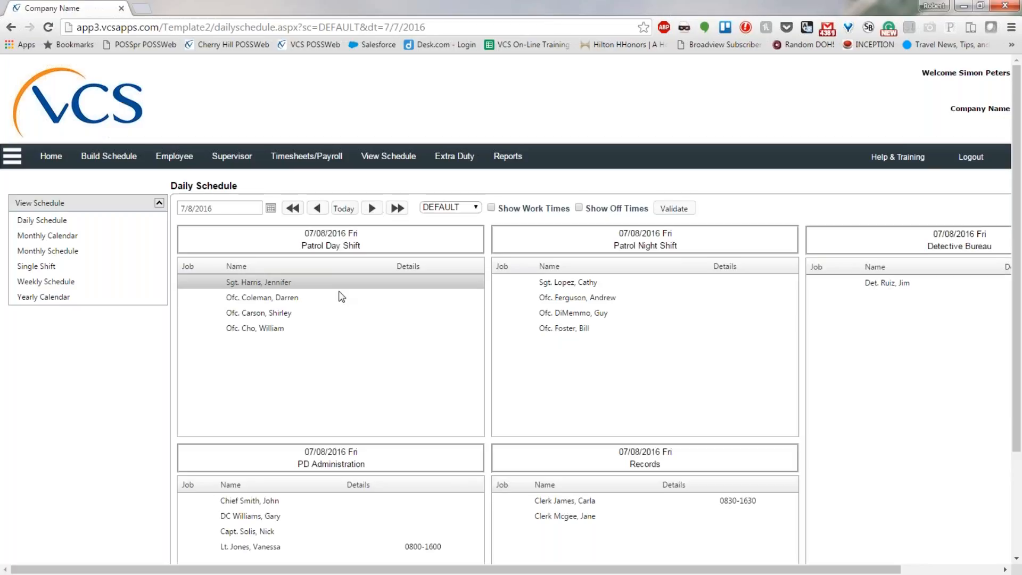
pyautogui.click(318, 209)
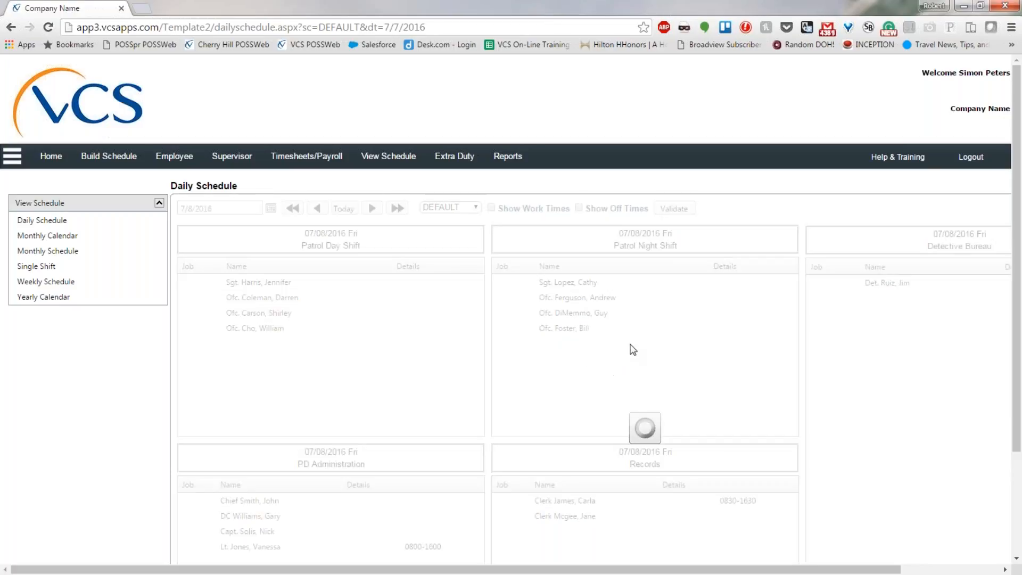
pyautogui.click(548, 343)
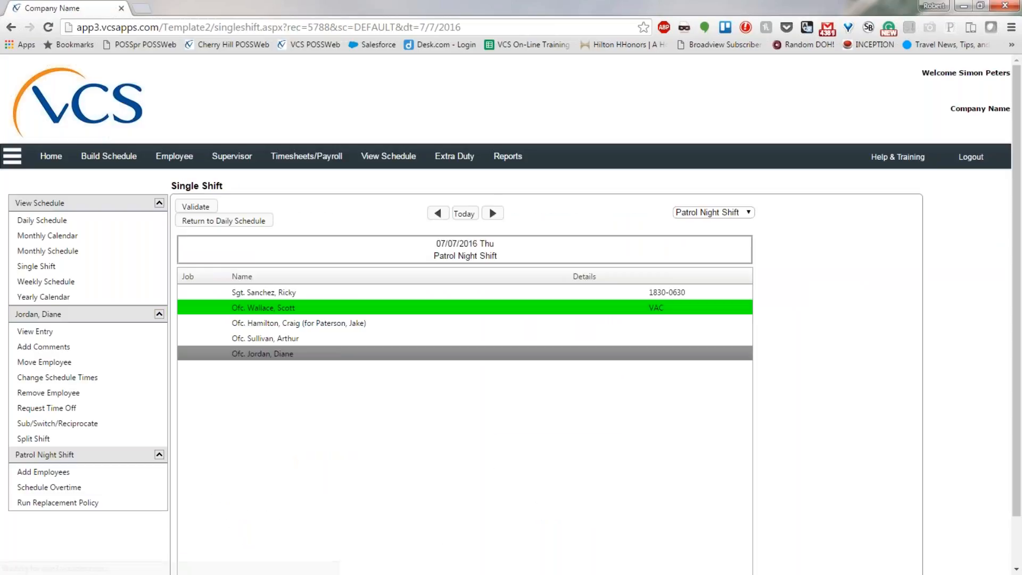
pyautogui.click(48, 362)
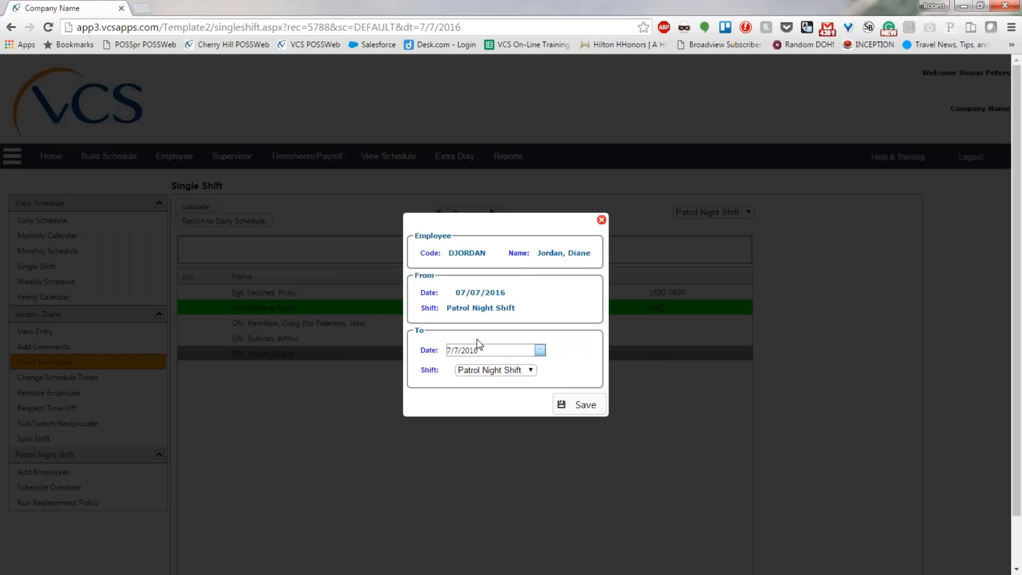
pyautogui.click(541, 353)
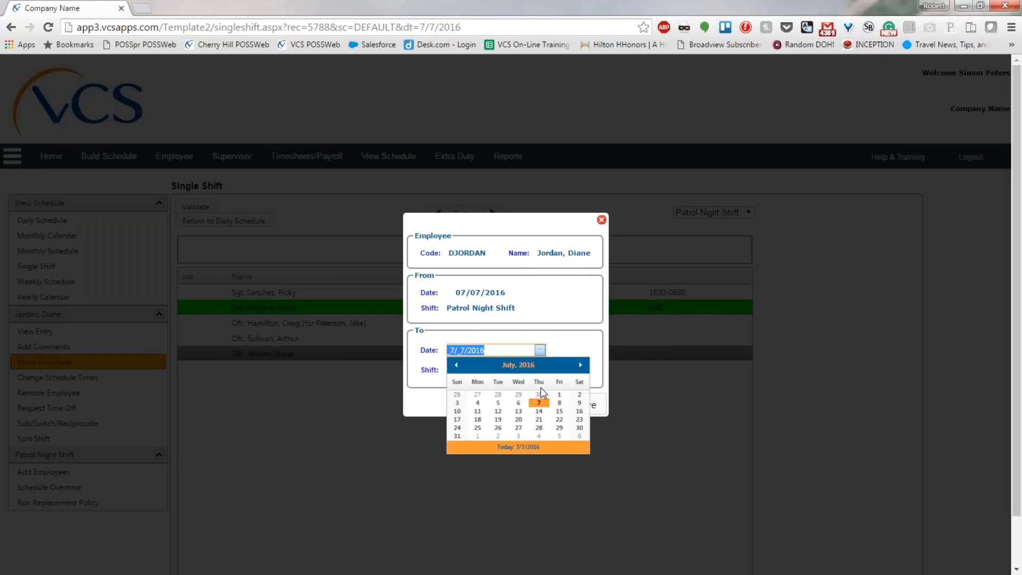
pyautogui.click(560, 402)
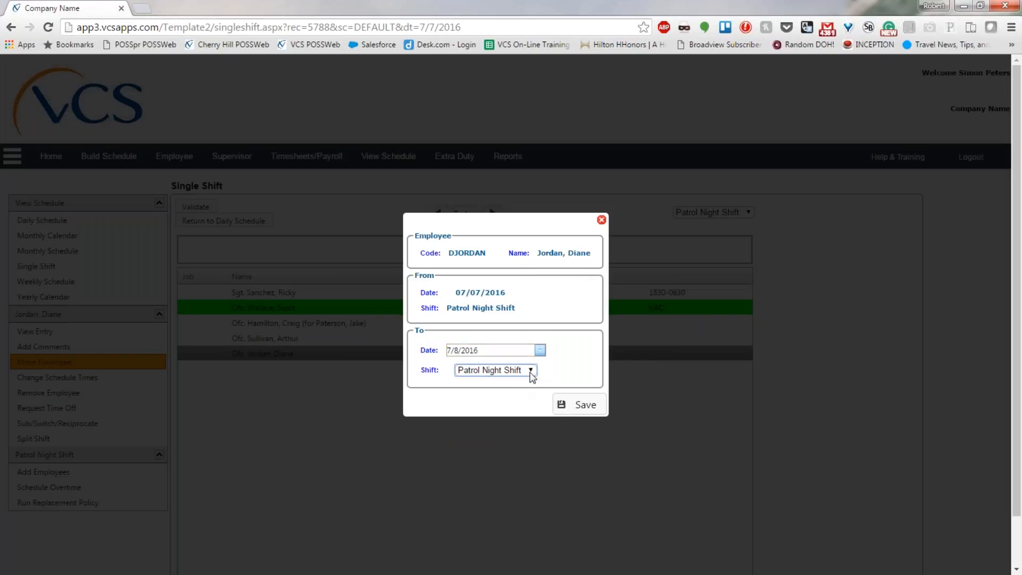
pyautogui.click(530, 371)
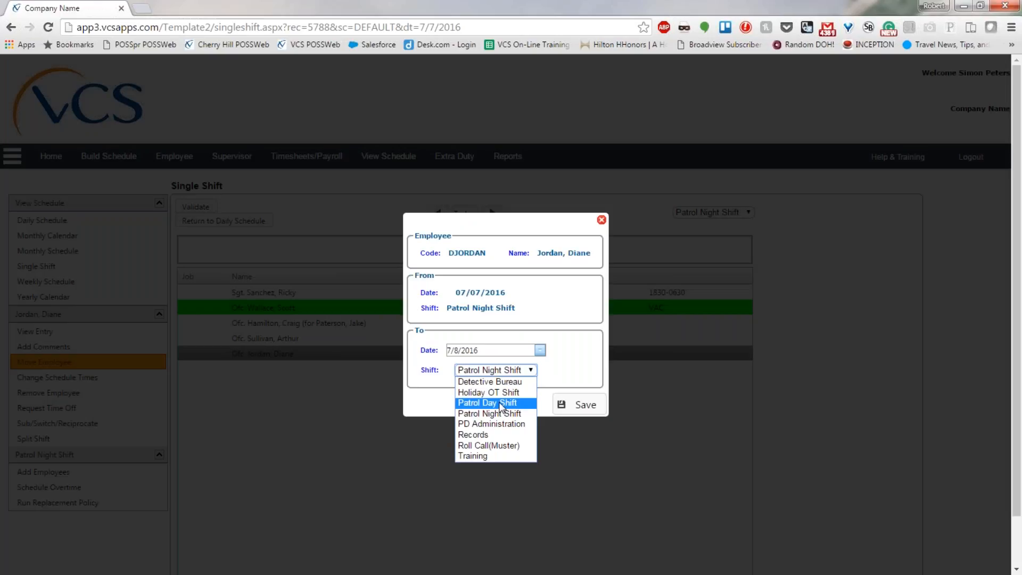
pyautogui.click(500, 406)
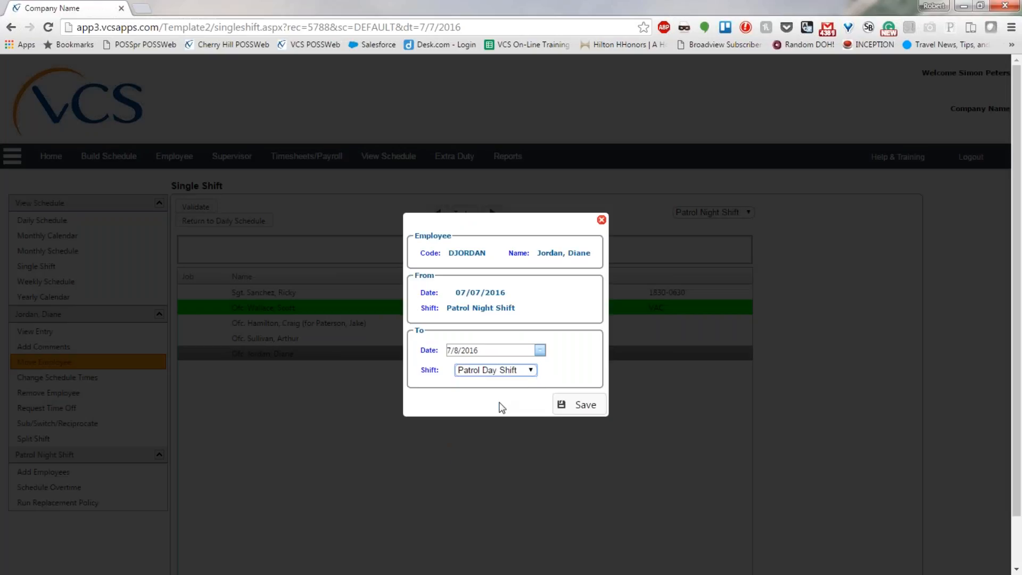
pyautogui.click(580, 406)
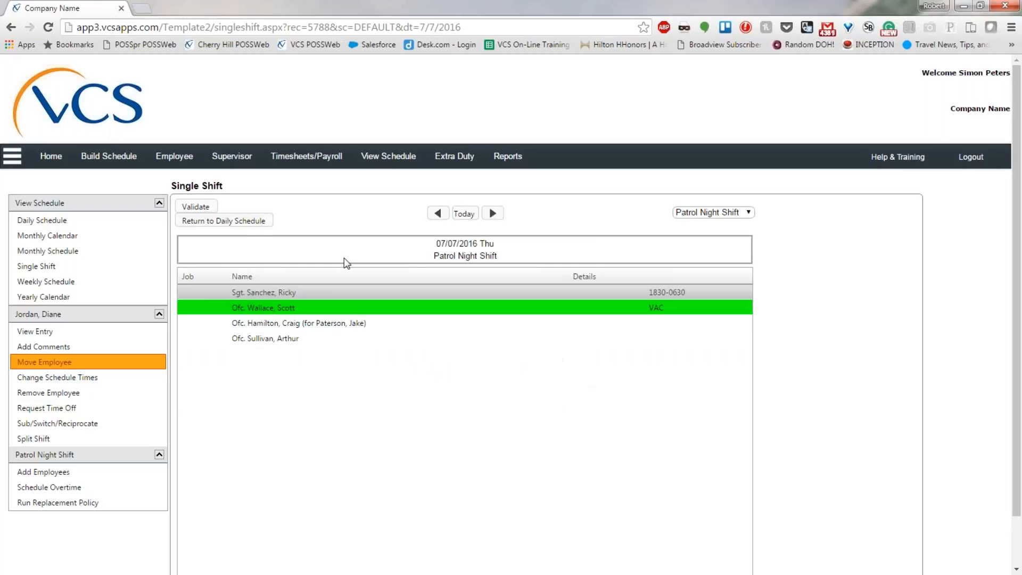
pyautogui.click(237, 220)
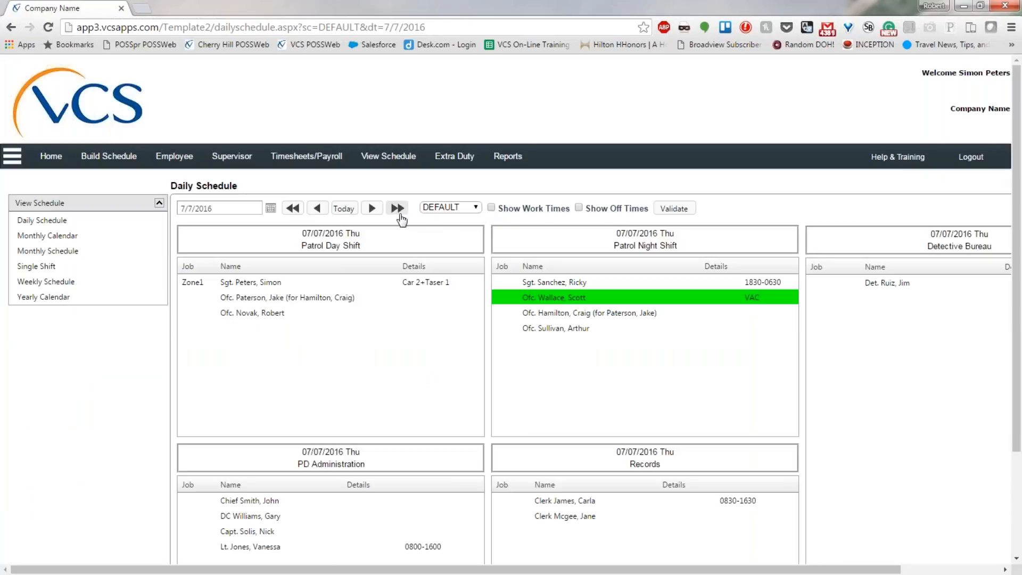
# Move the last officer on the 7/8/2016 Patrol Day Shift to the 7/7/2016 Patrol Day Shift, and return to today's daily schedule
pyautogui.click(372, 208)
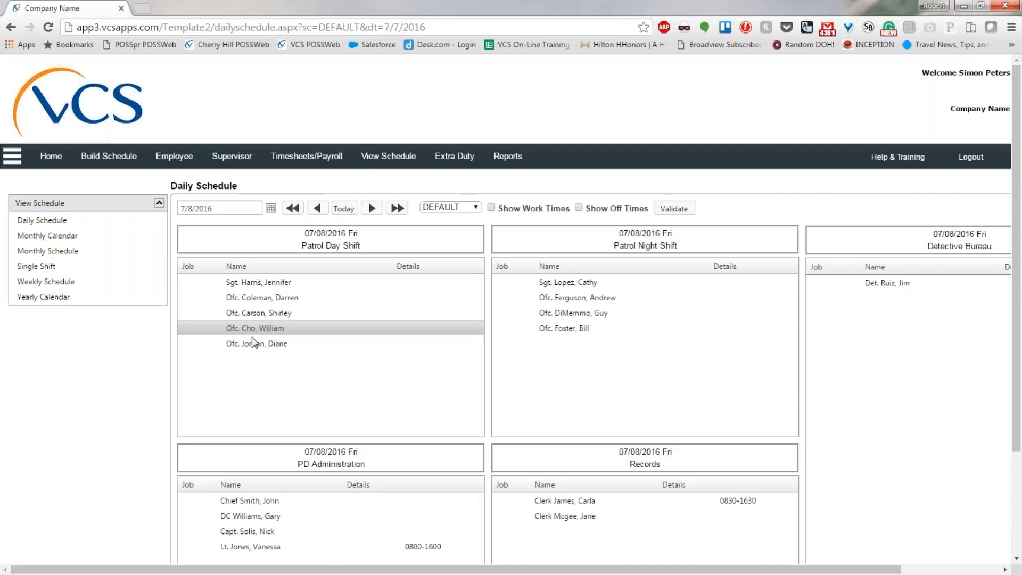
pyautogui.click(281, 345)
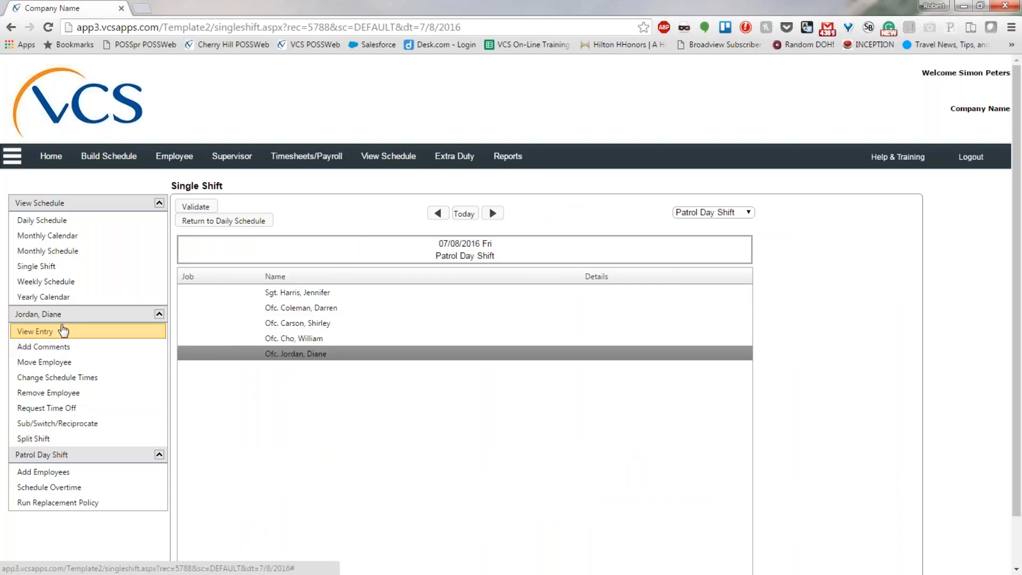
pyautogui.click(62, 362)
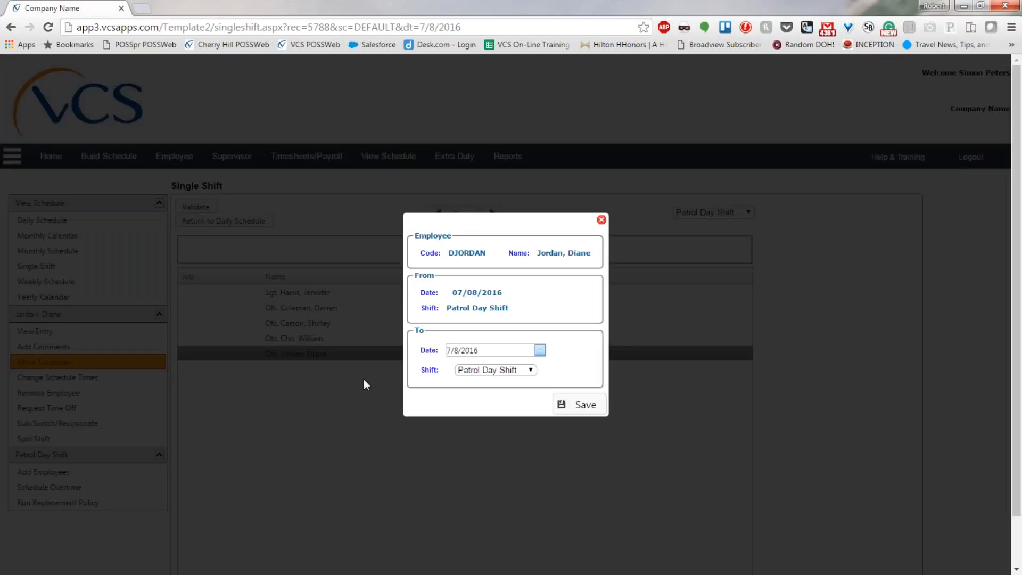
pyautogui.click(539, 350)
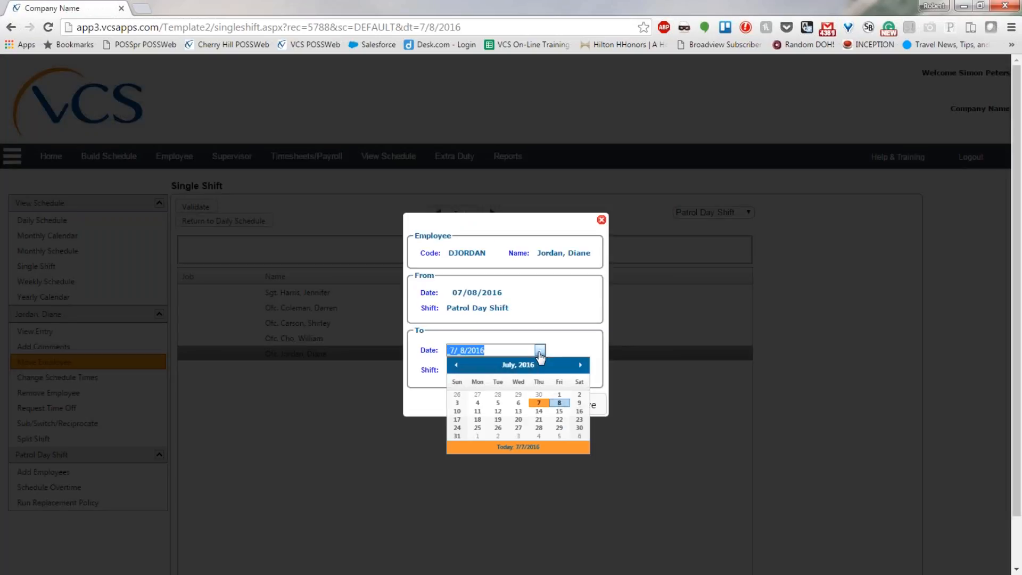
pyautogui.click(538, 403)
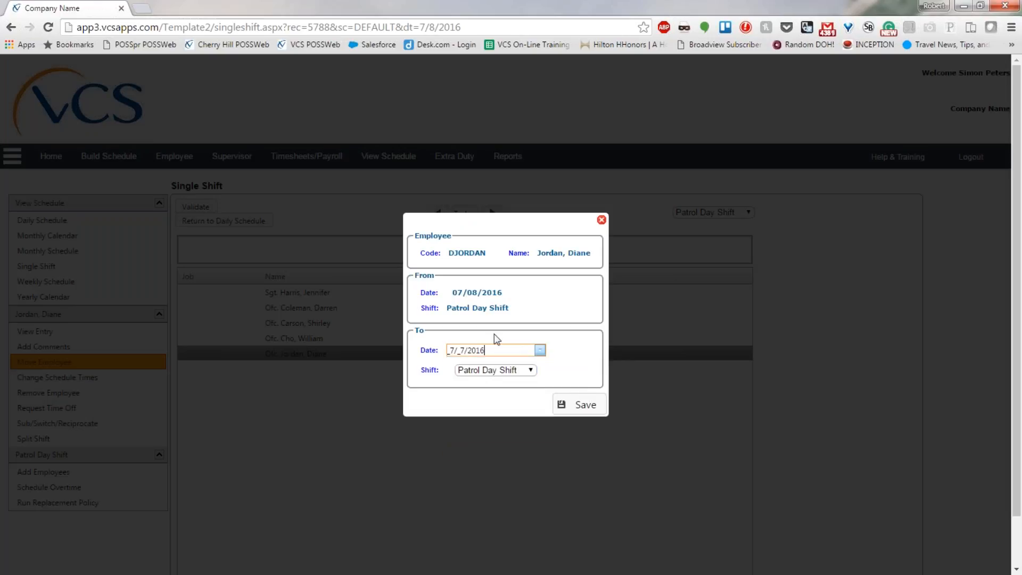
pyautogui.click(578, 405)
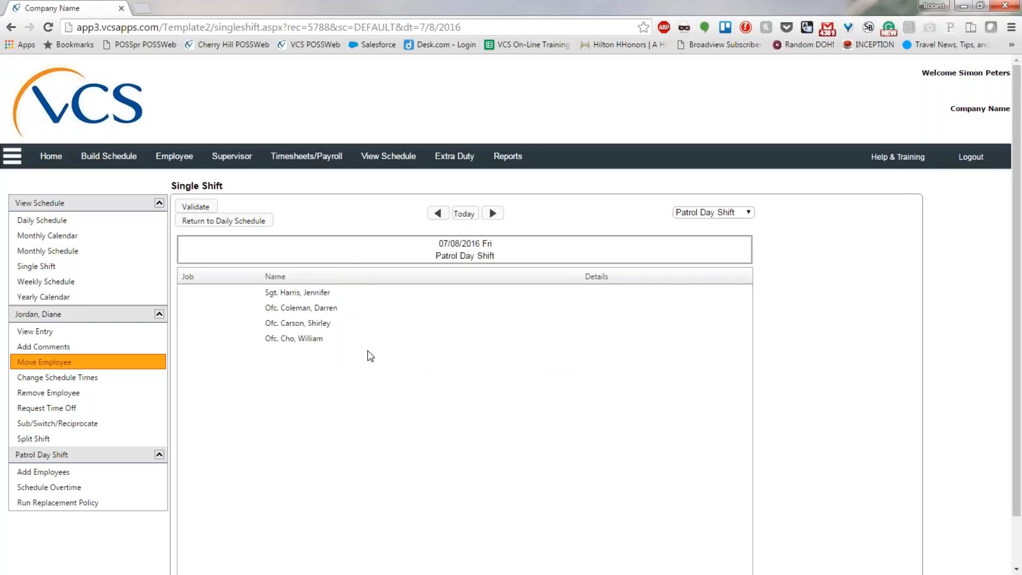
pyautogui.click(261, 221)
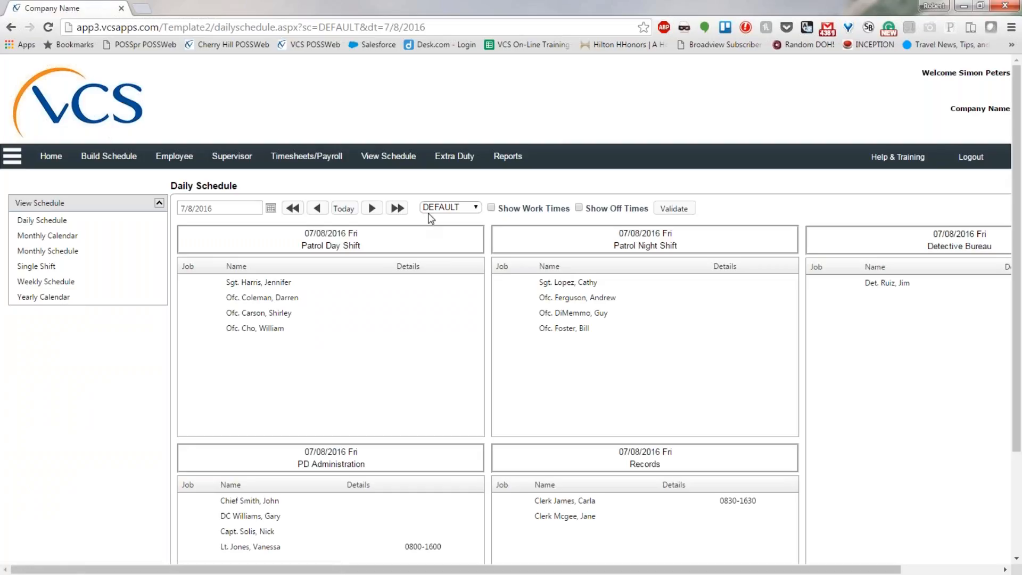
pyautogui.click(342, 211)
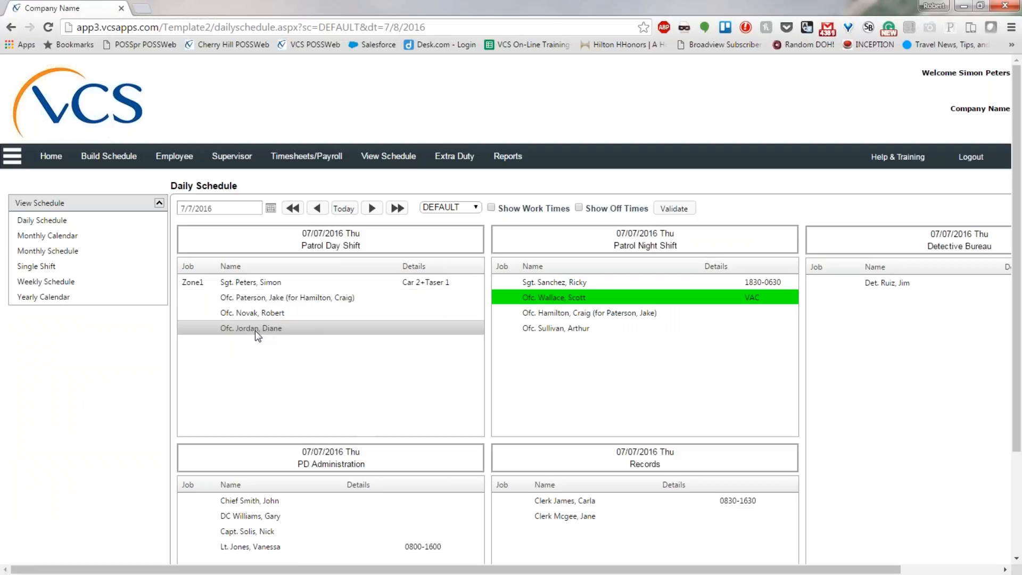
# View the work day entry of the third officer on the 7/7/2016 Patrol Day Shift, and return to the daily schedule
pyautogui.click(260, 317)
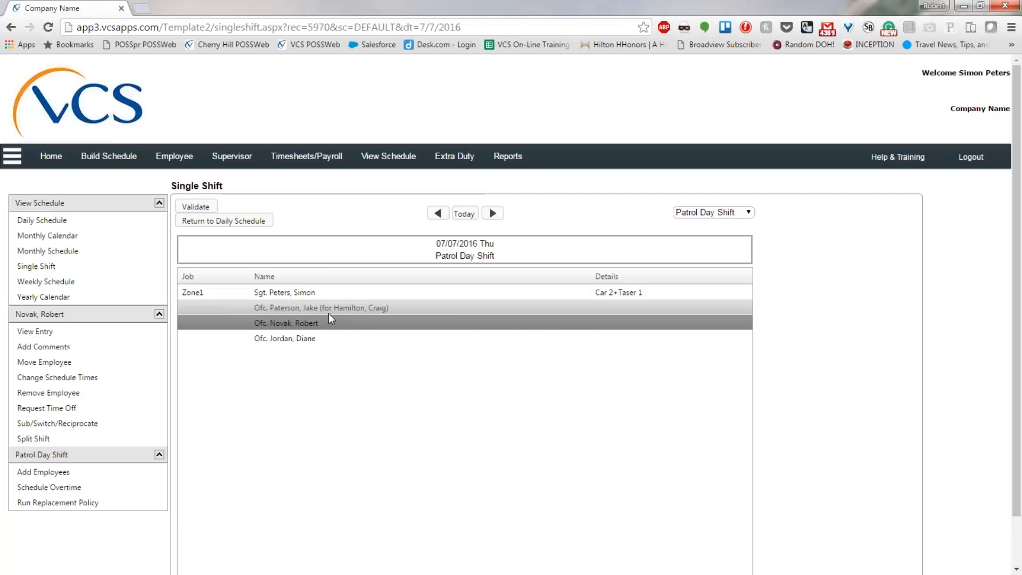
pyautogui.click(61, 335)
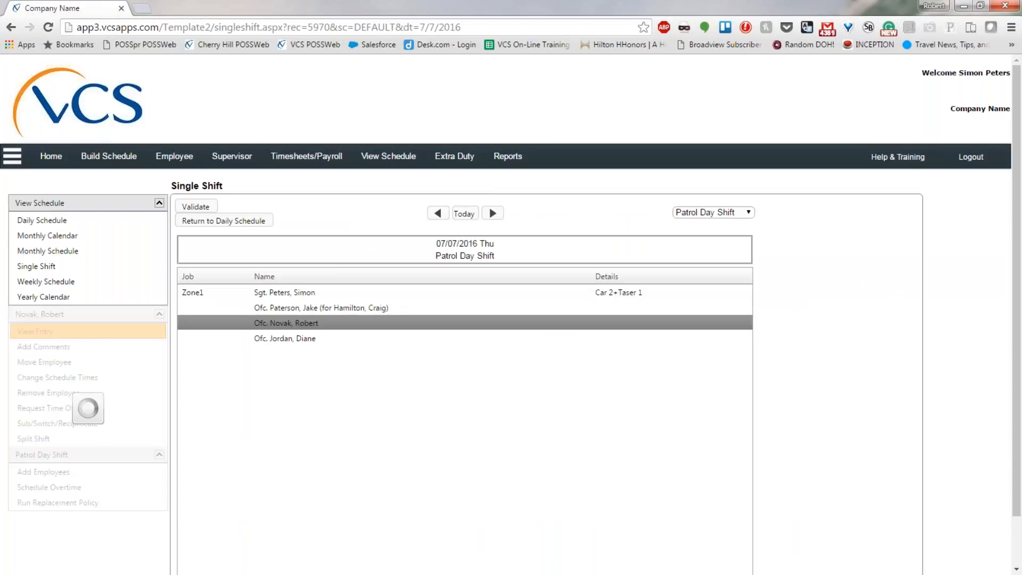
pyautogui.click(321, 234)
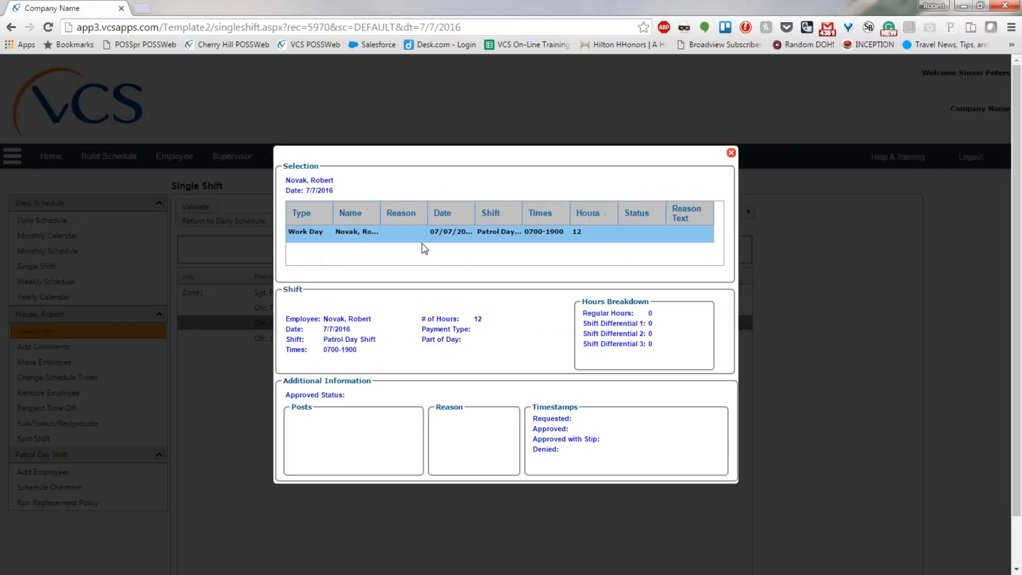
pyautogui.click(732, 153)
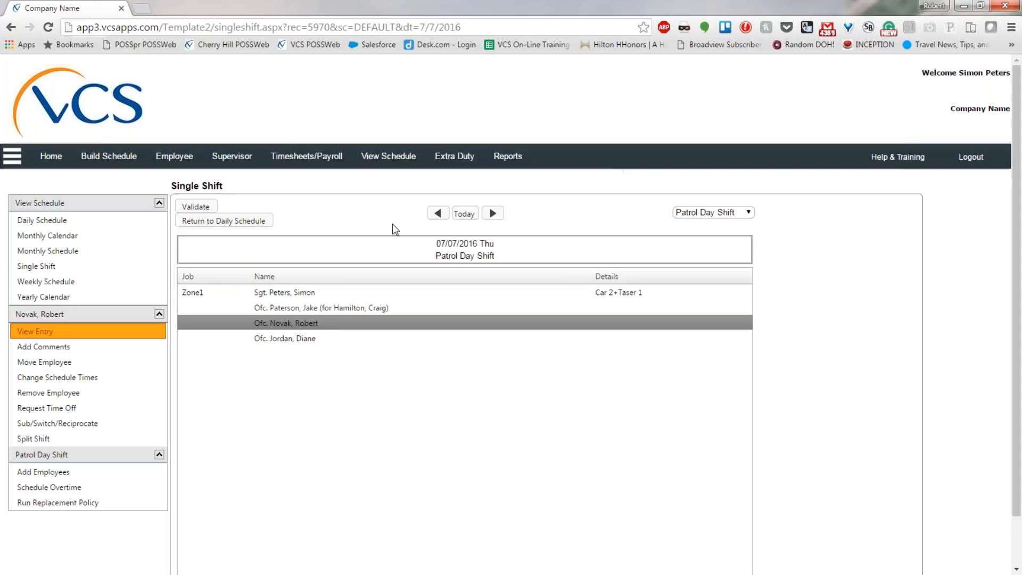
pyautogui.click(250, 221)
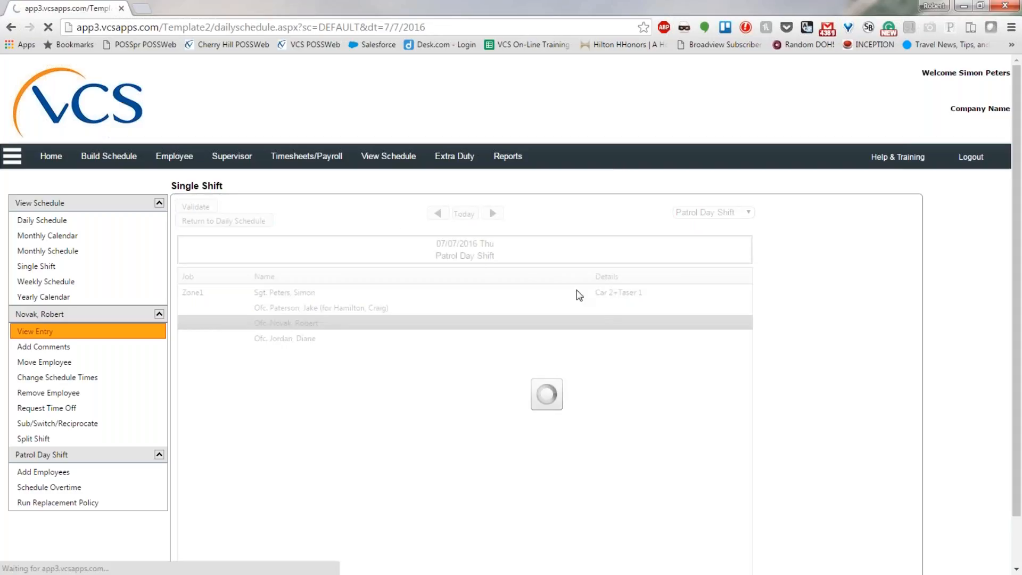
# View the work day and day off records in the entry of the Patrol Night Shift officer on vacation on 7/7/2016
pyautogui.click(561, 297)
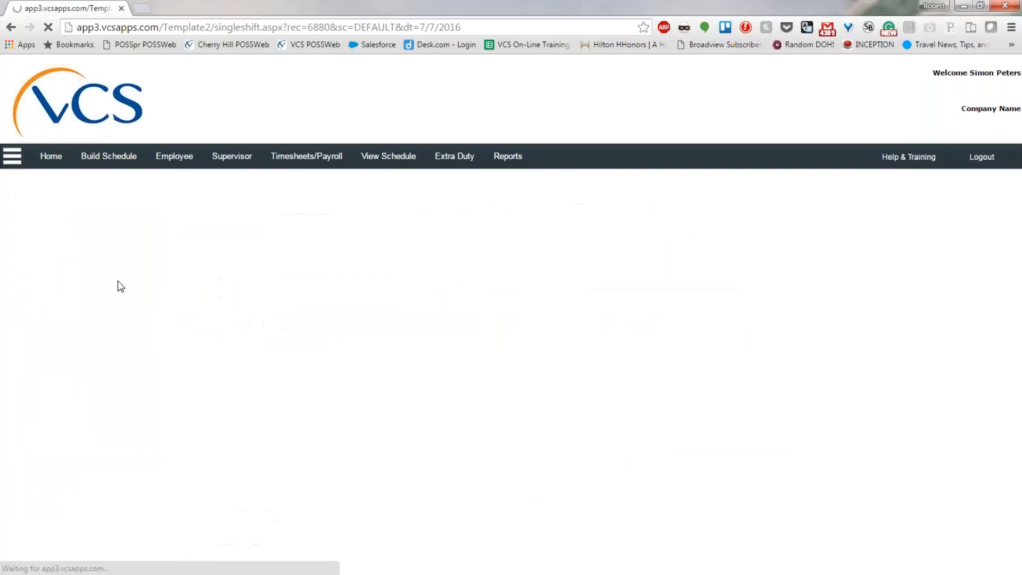
pyautogui.click(62, 332)
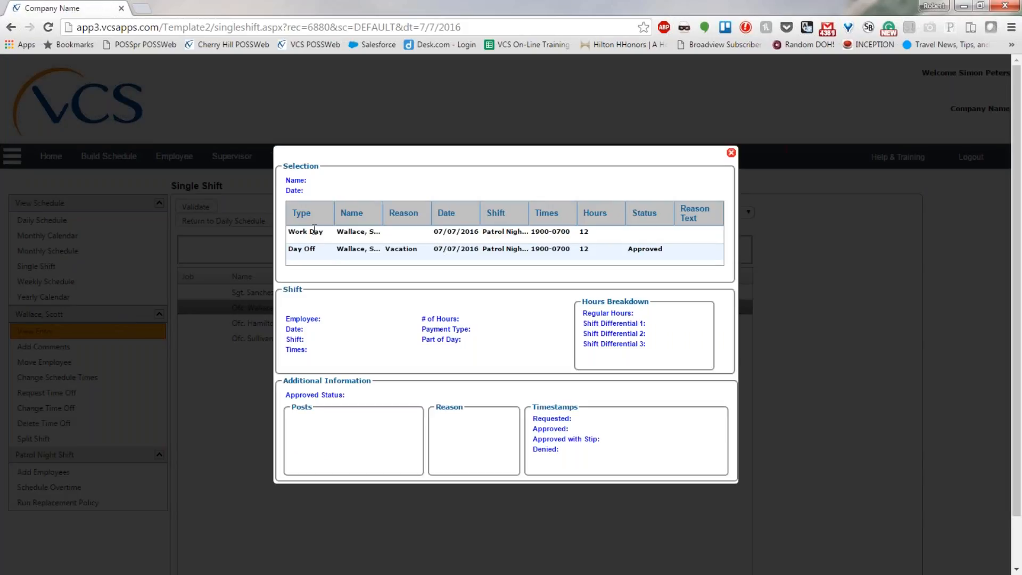
pyautogui.click(315, 231)
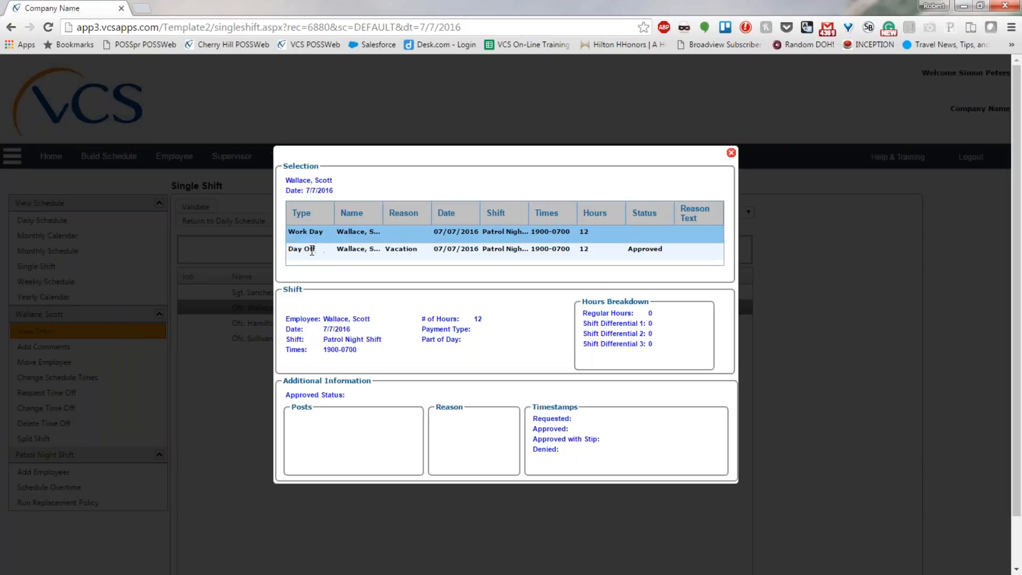
pyautogui.click(312, 251)
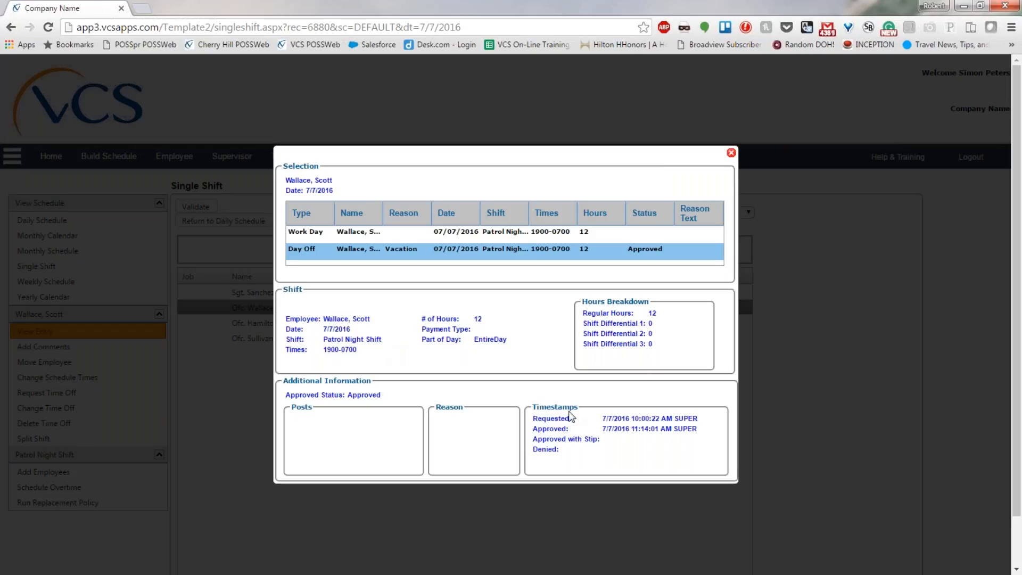
pyautogui.click(731, 153)
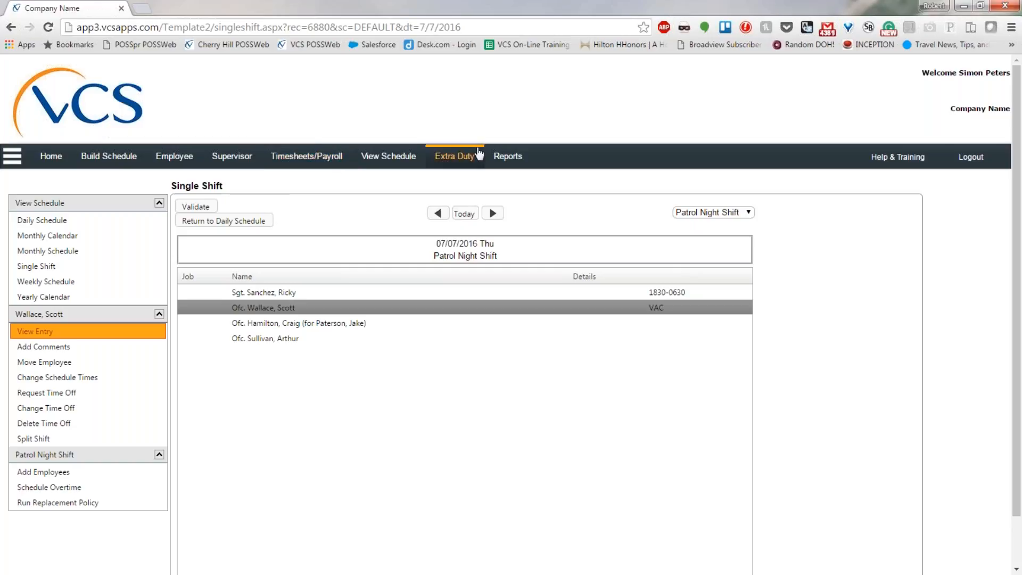
# Look through the available reports and open the Overtime Activity Report
pyautogui.click(509, 165)
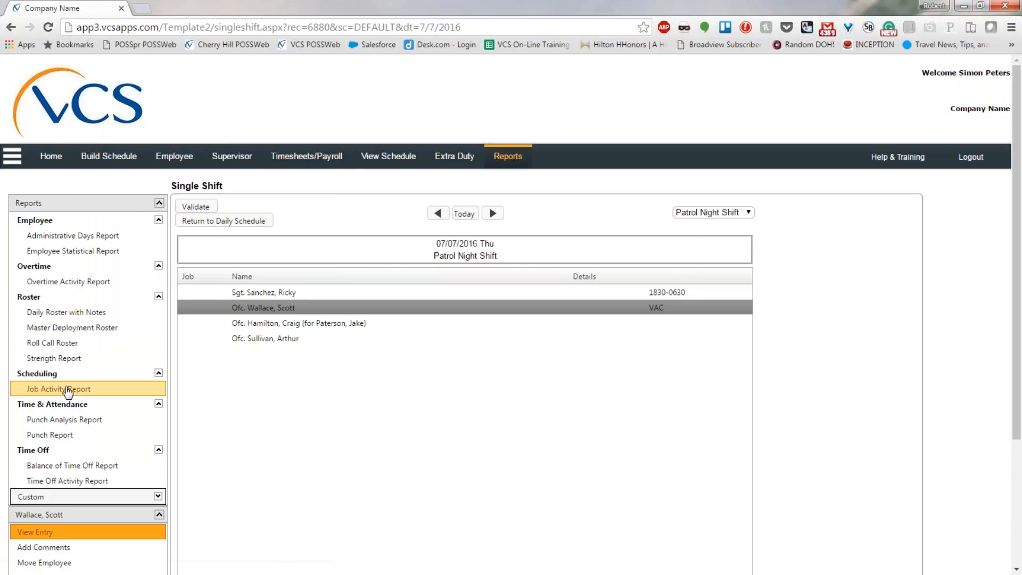
pyautogui.scroll(-1, 108, 434)
pyautogui.scroll(-1, 108, 370)
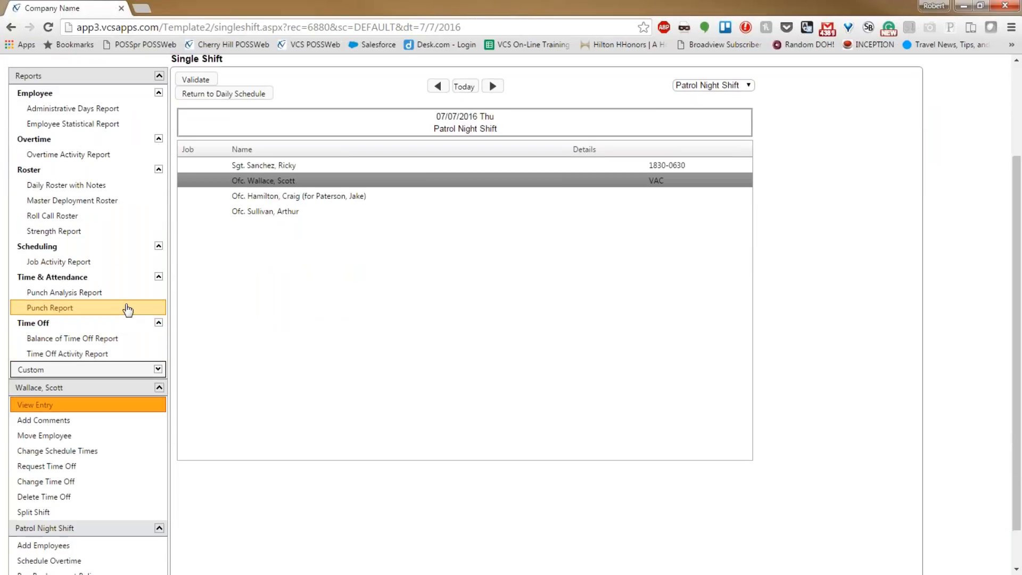
pyautogui.scroll(1, 126, 308)
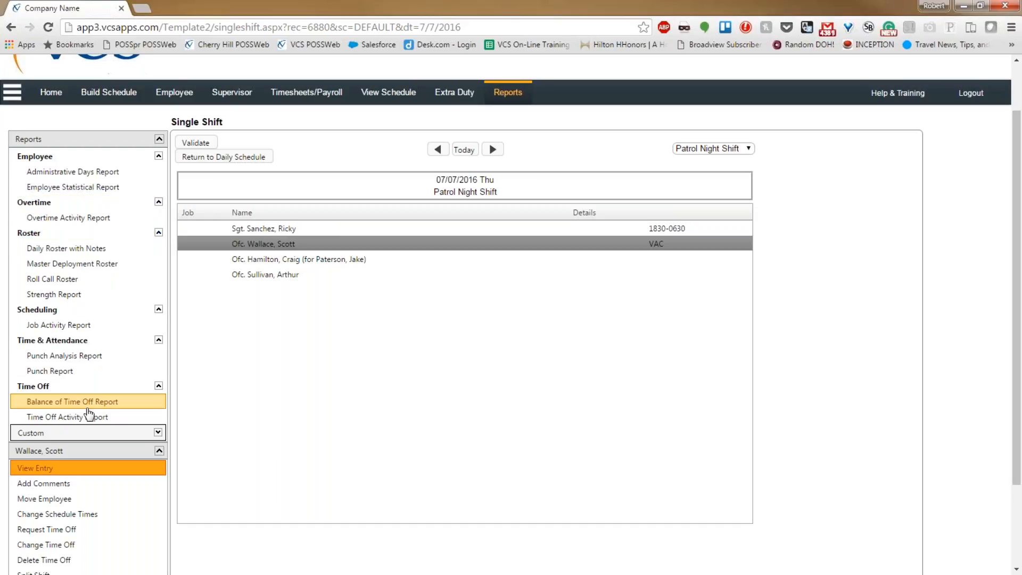
pyautogui.click(85, 223)
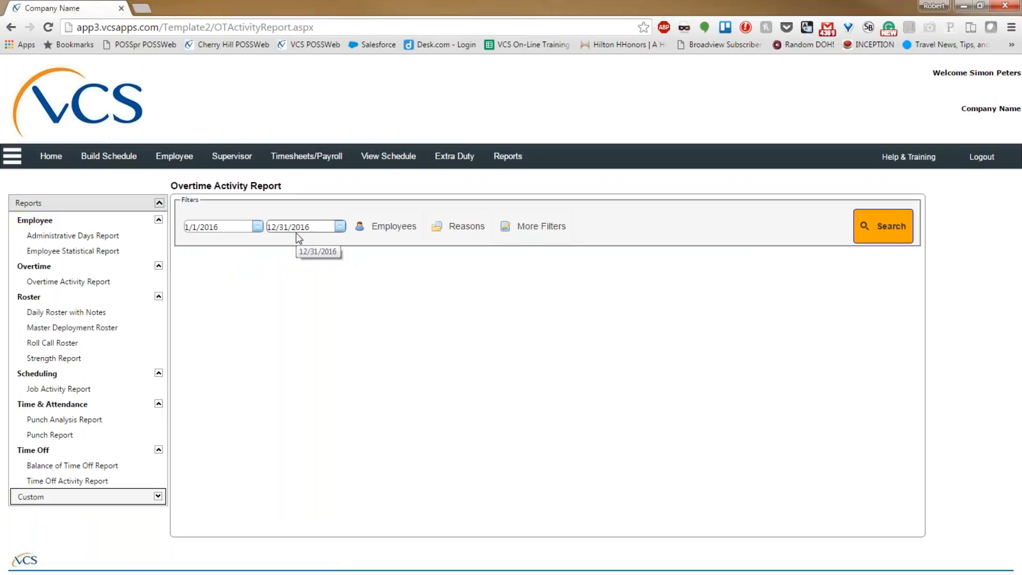
# Include all active employees and all overtime reasons in the Overtime Activity Report filters
pyautogui.click(390, 230)
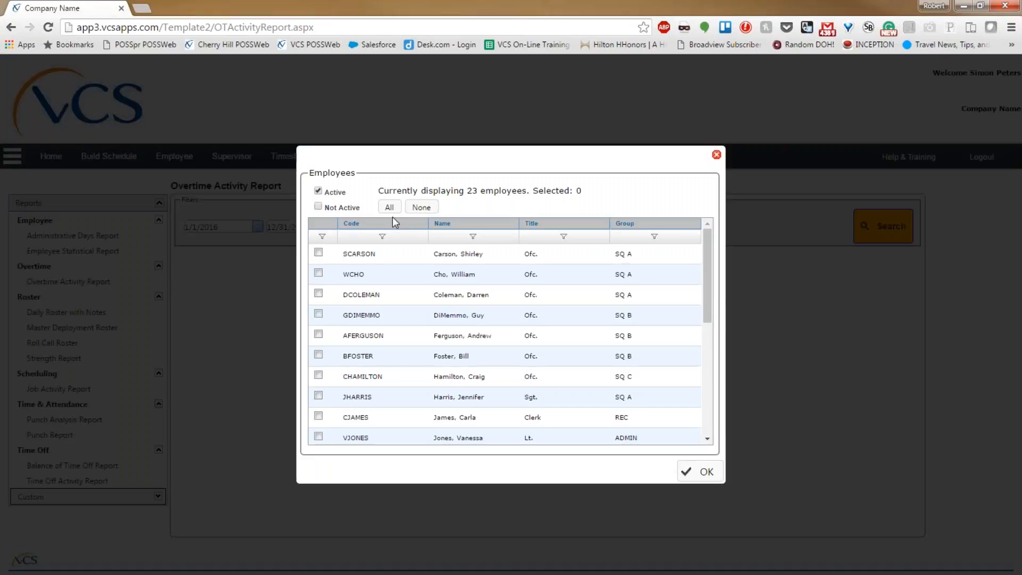
pyautogui.click(390, 208)
pyautogui.click(700, 472)
pyautogui.click(475, 232)
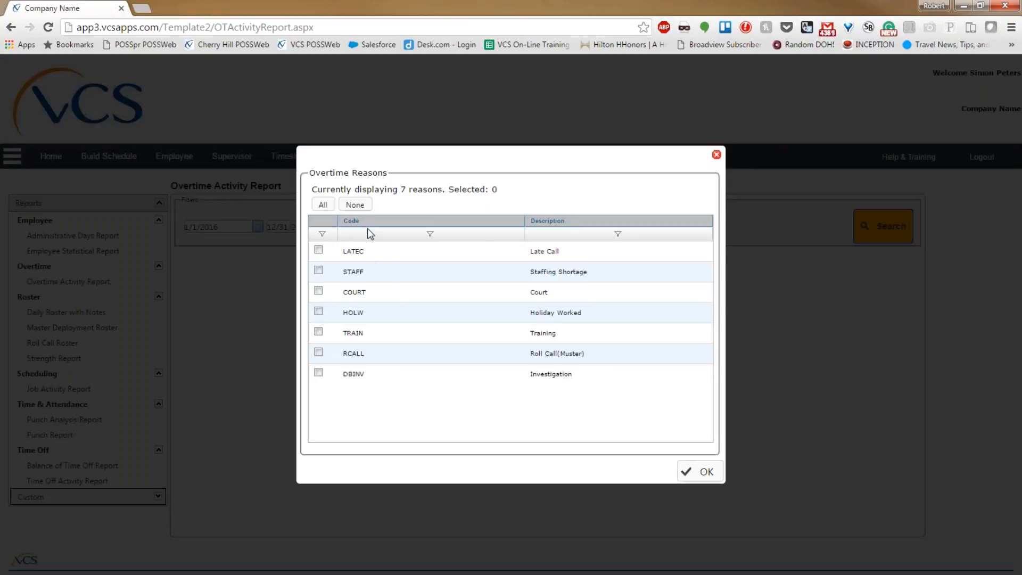
pyautogui.click(325, 205)
pyautogui.click(697, 473)
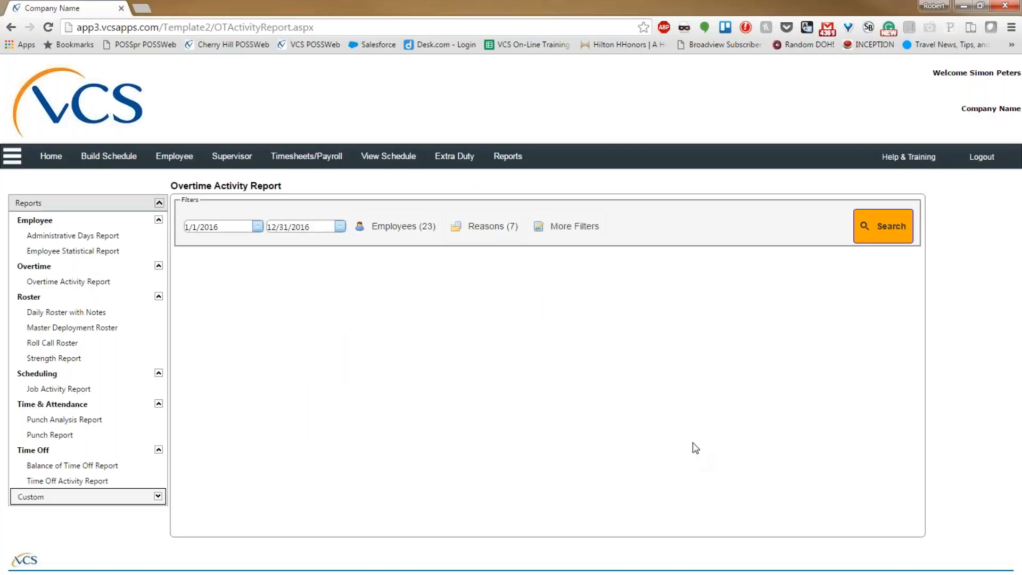
# Check the payment type and optional Filter By choices without setting any, and run the Overtime Activity Report for 1/1/2016 to 12/31/2016
pyautogui.click(573, 235)
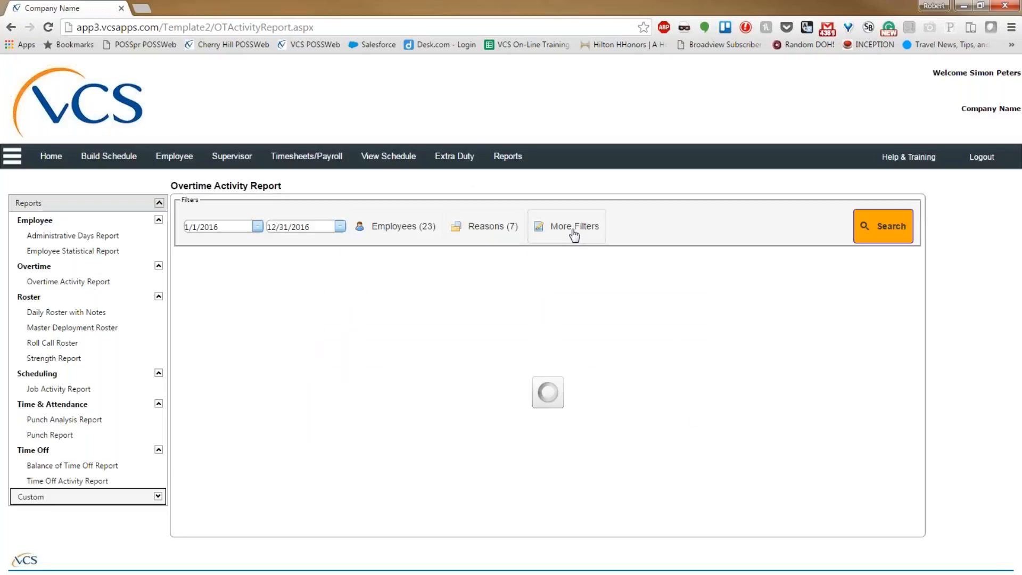
pyautogui.click(565, 293)
pyautogui.click(564, 294)
pyautogui.click(558, 328)
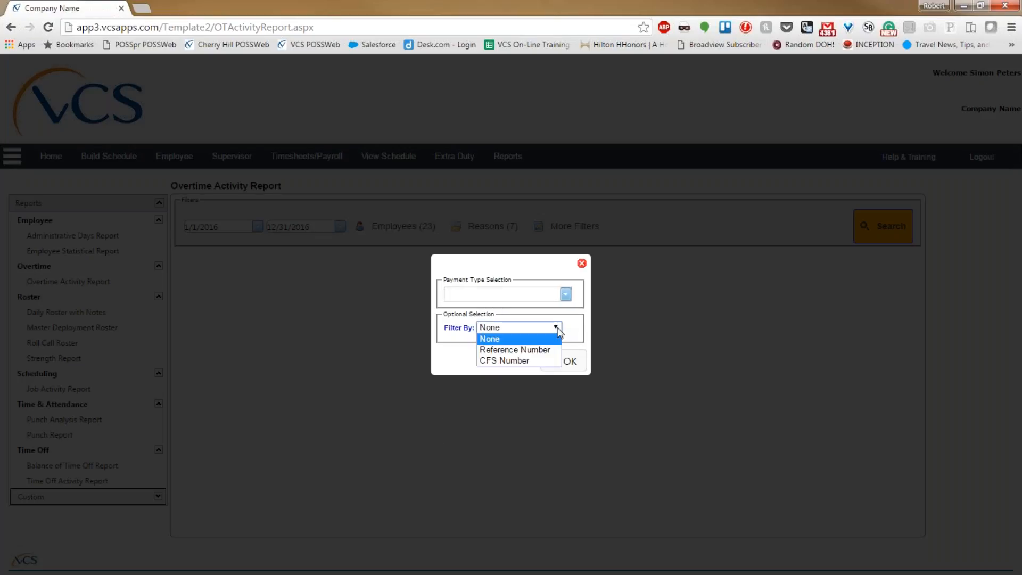
pyautogui.click(570, 329)
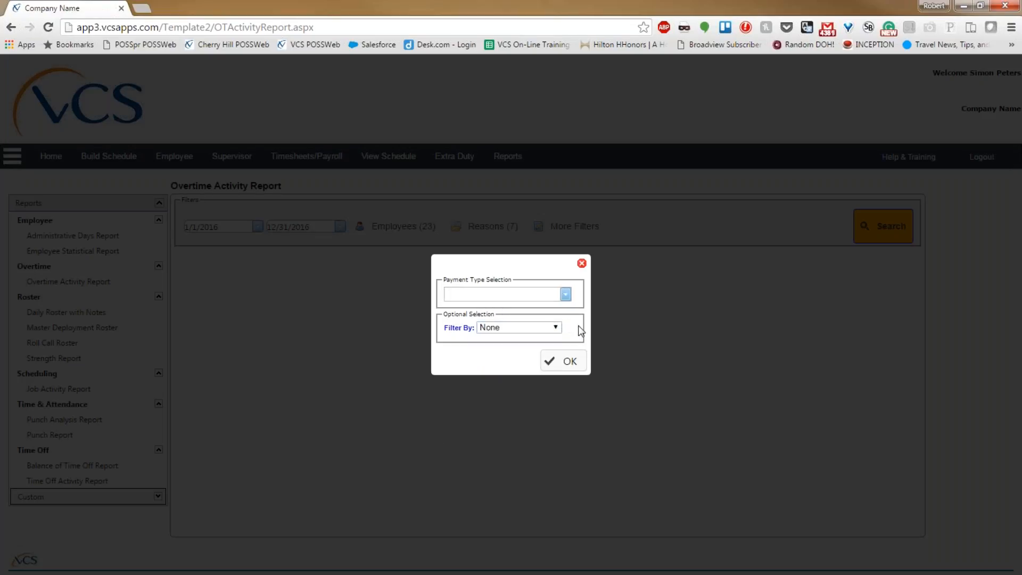
pyautogui.click(581, 263)
pyautogui.click(880, 237)
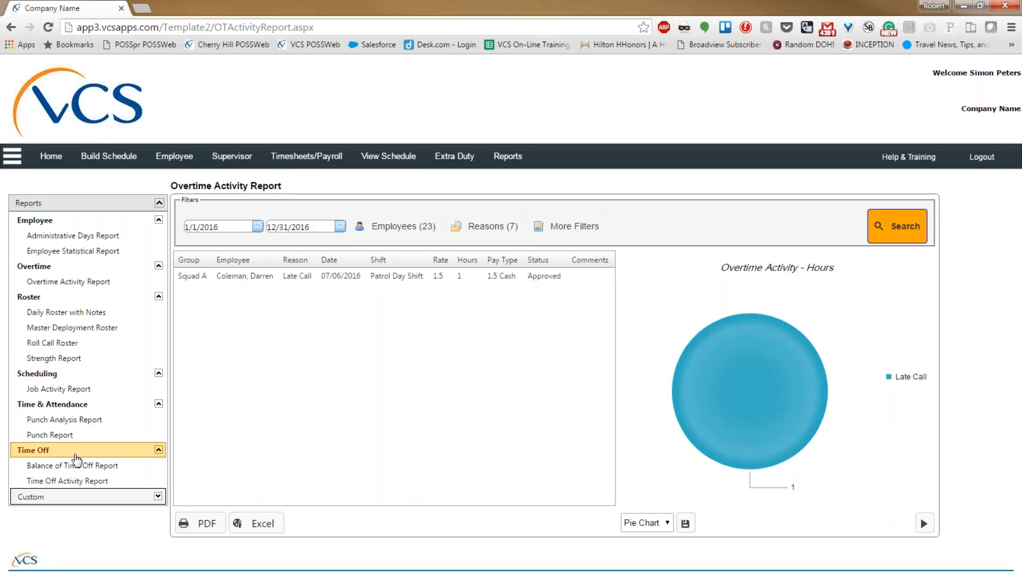
# Run the Time Off Activity Report for 1/1/2016 to 12/31/2016 with all active employees and all time off reasons
pyautogui.click(76, 482)
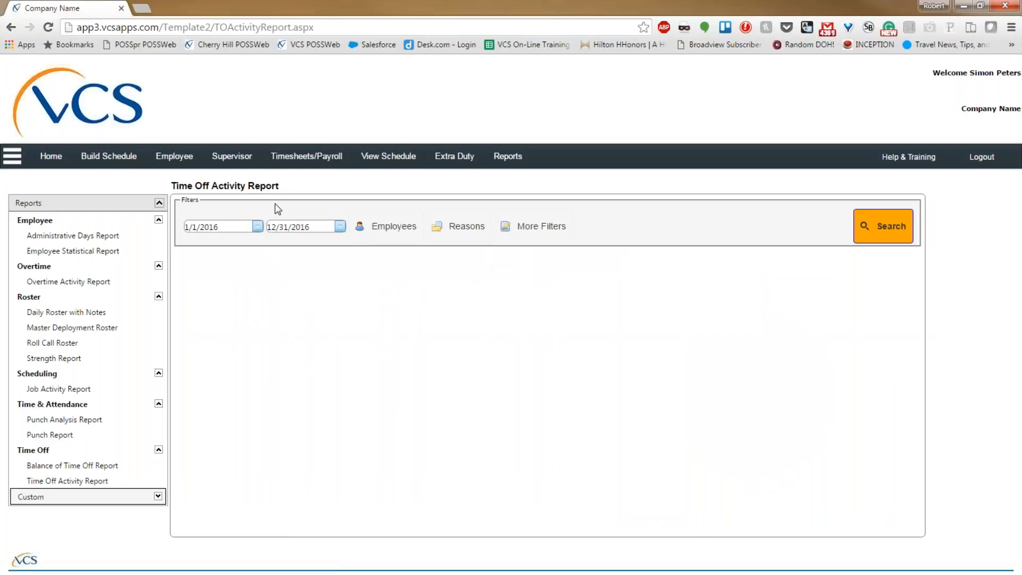
pyautogui.click(385, 226)
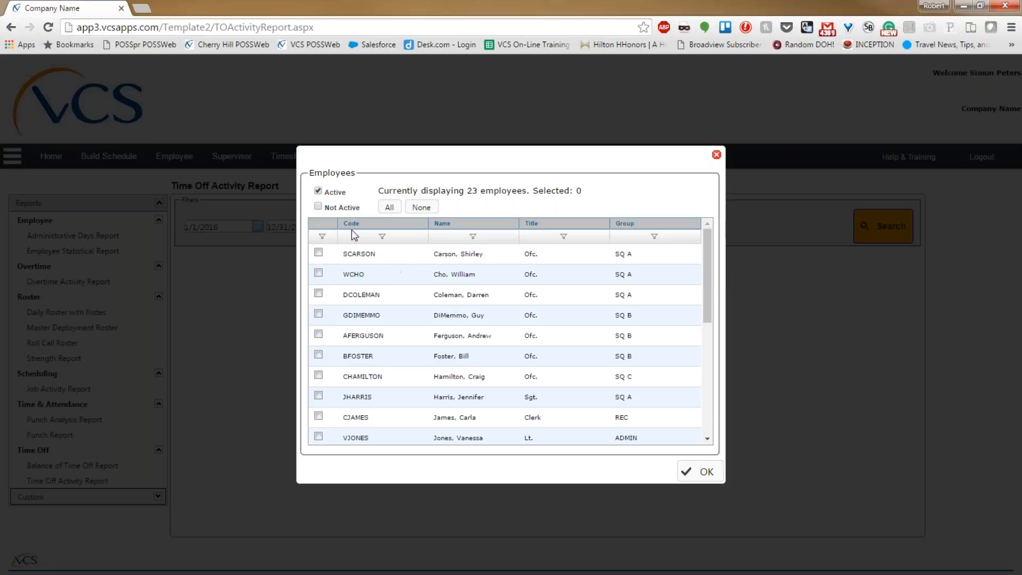
pyautogui.click(700, 472)
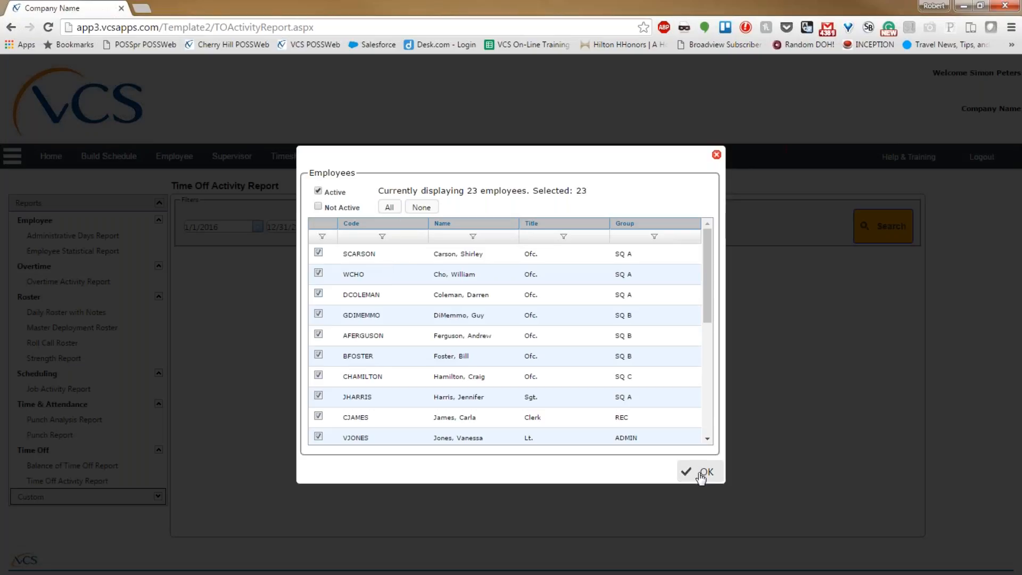
pyautogui.click(471, 228)
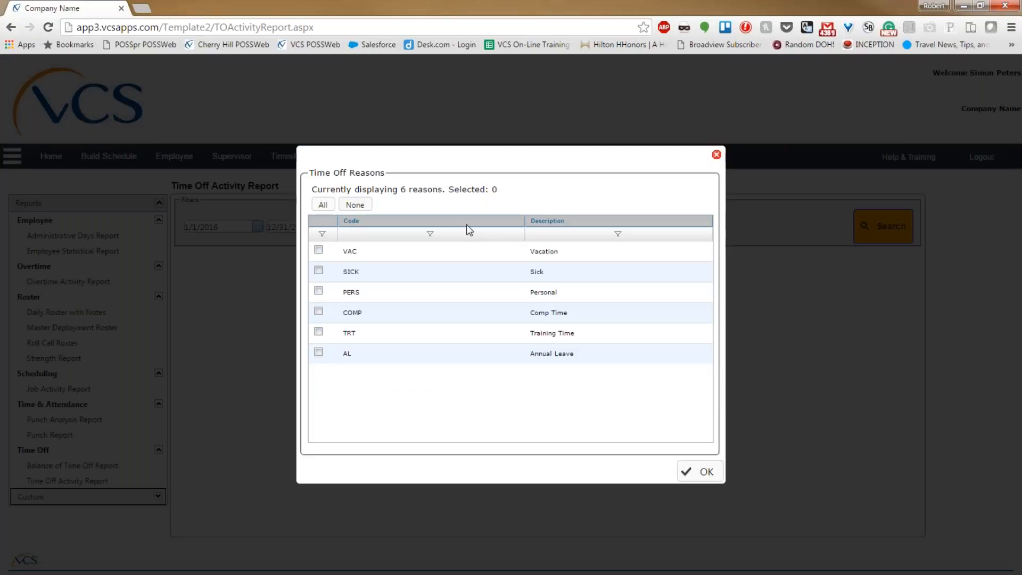
pyautogui.click(700, 471)
pyautogui.click(871, 231)
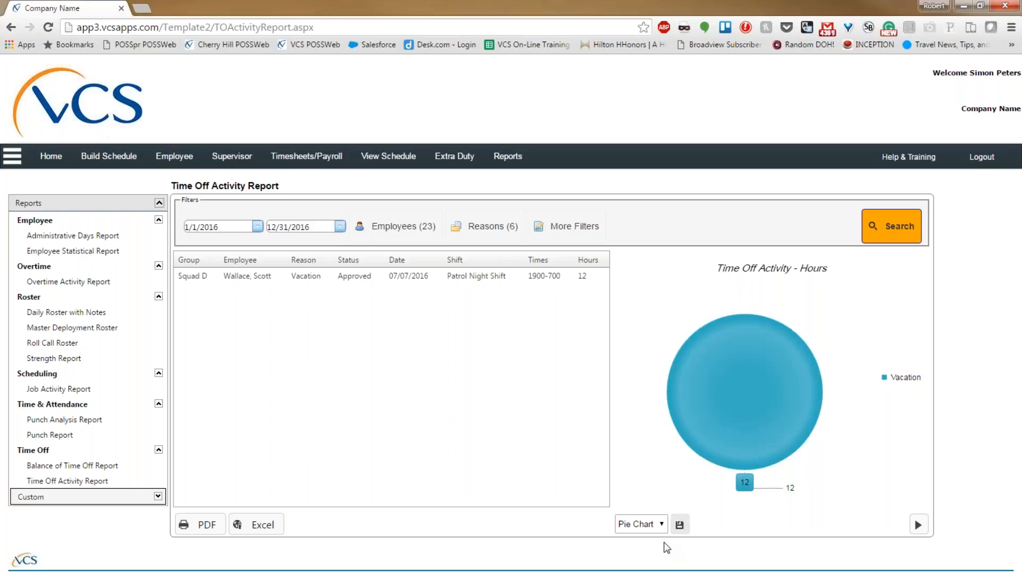
pyautogui.moveTo(728, 480)
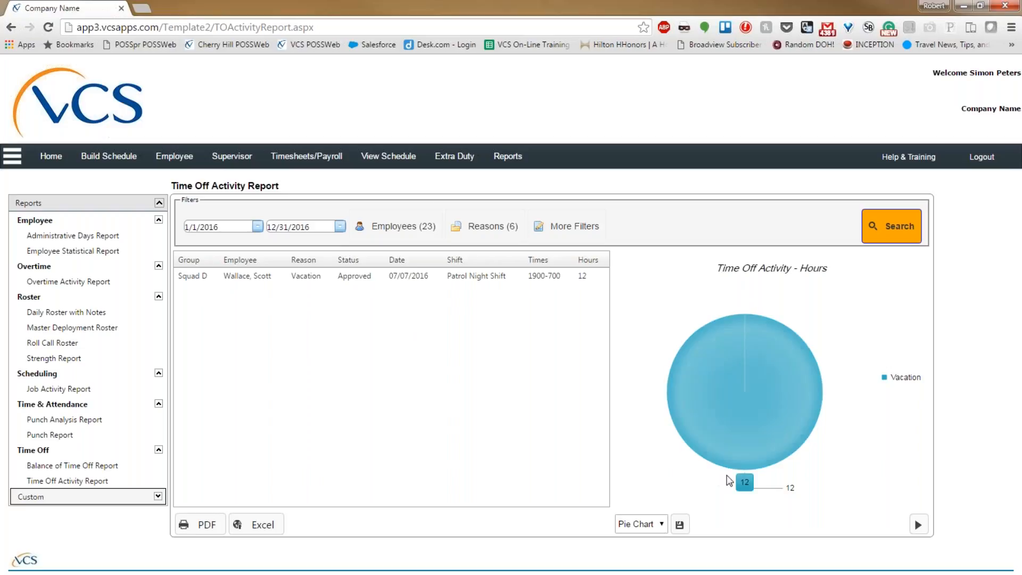
# View the time off activity chart as a bar graph and again as a pie chart, and collapse the chart area
pyautogui.click(657, 525)
pyautogui.click(654, 550)
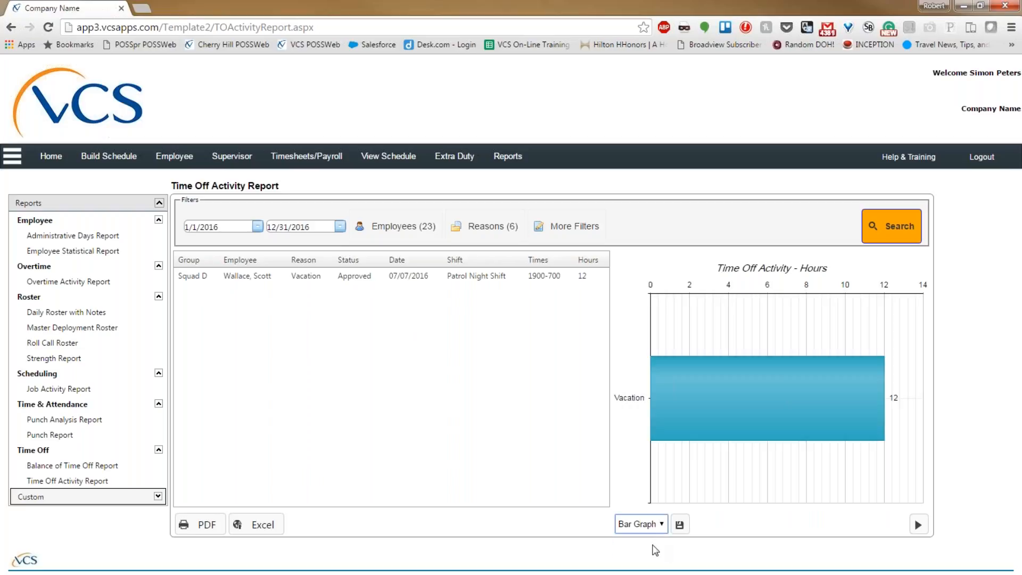
pyautogui.click(660, 523)
pyautogui.click(633, 538)
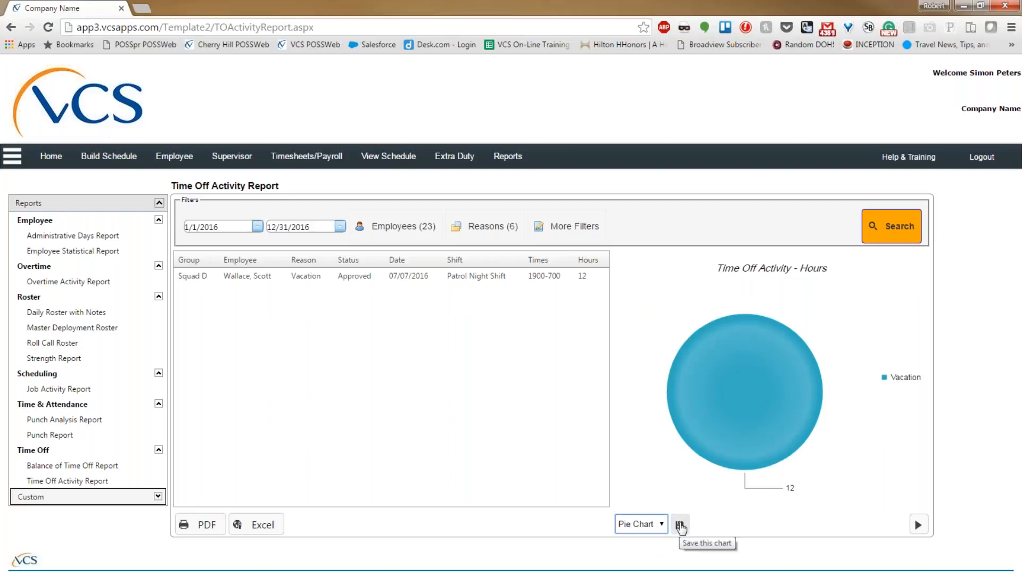
pyautogui.click(919, 526)
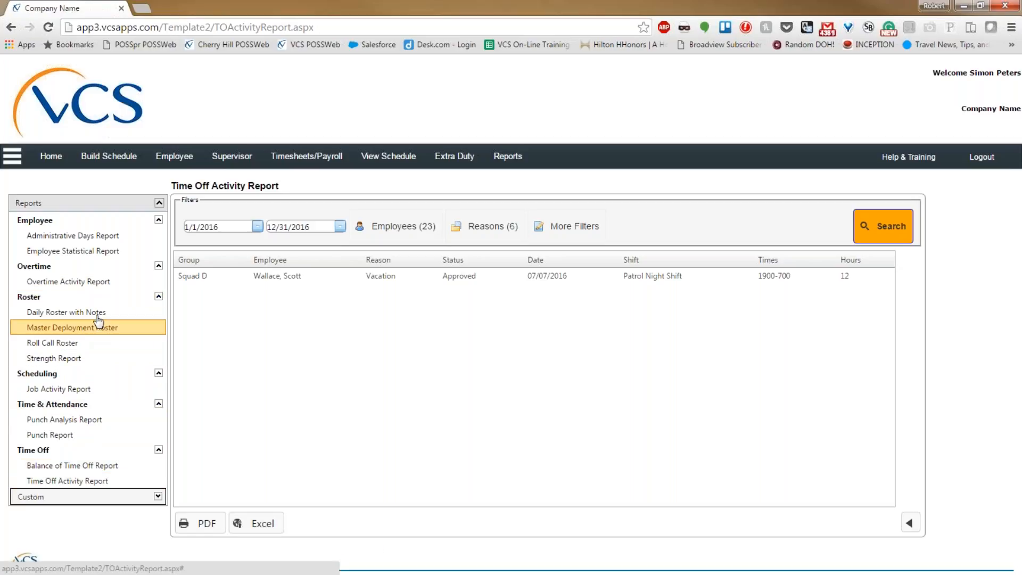
# Open the Employee Statistical Report and review every section from Time Balances down to Time Sell Back
pyautogui.click(89, 251)
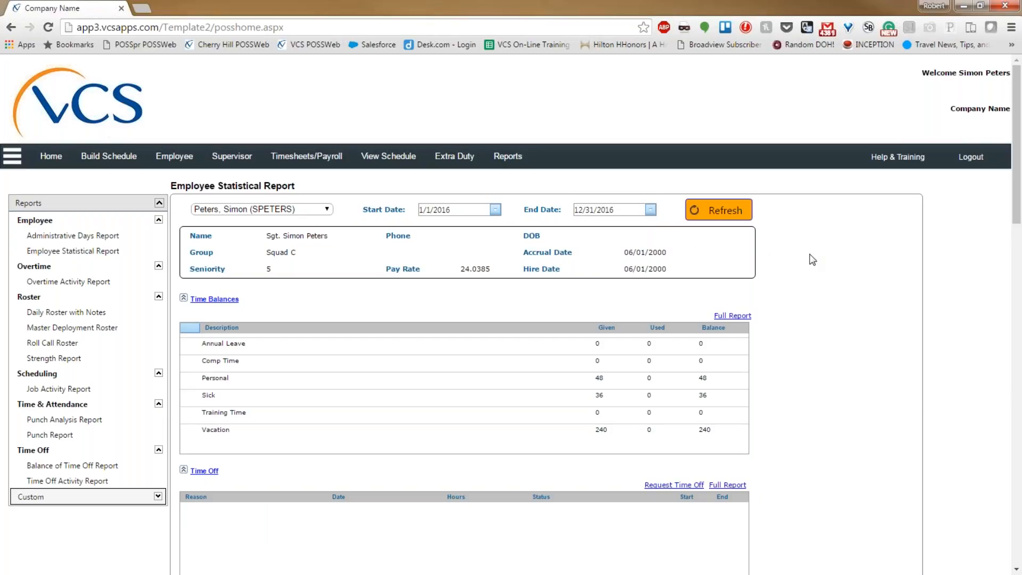
pyautogui.scroll(-1, 809, 257)
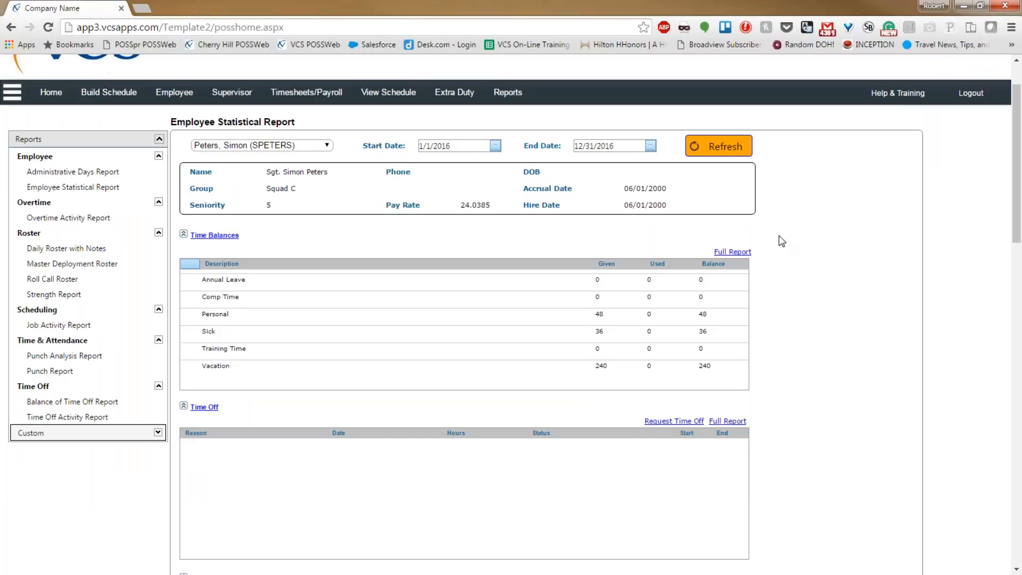
pyautogui.scroll(-1, 219, 155)
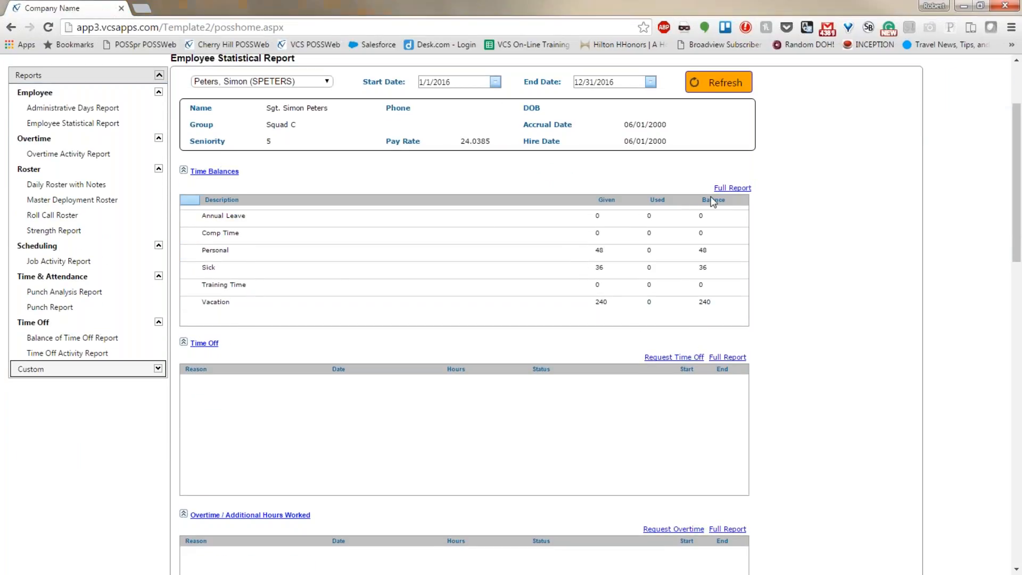
pyautogui.scroll(-1, 836, 247)
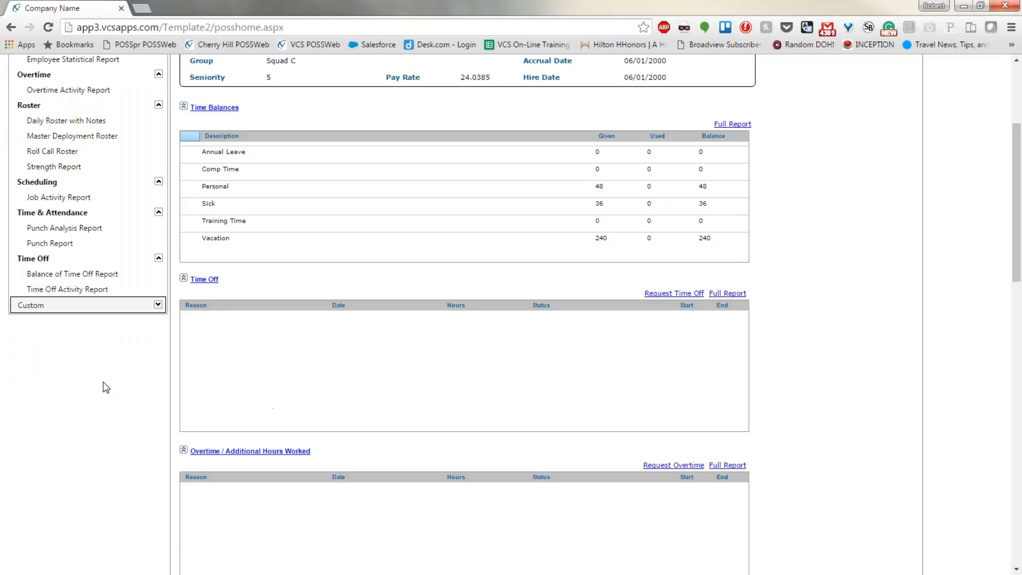
pyautogui.scroll(-1, 131, 419)
pyautogui.scroll(-2, 131, 419)
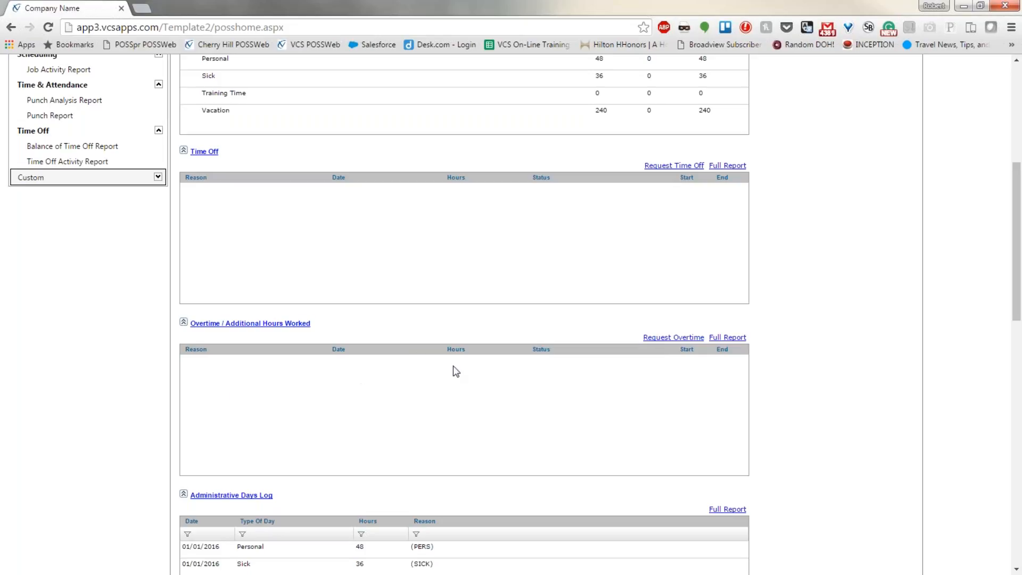
pyautogui.scroll(-5, 85, 352)
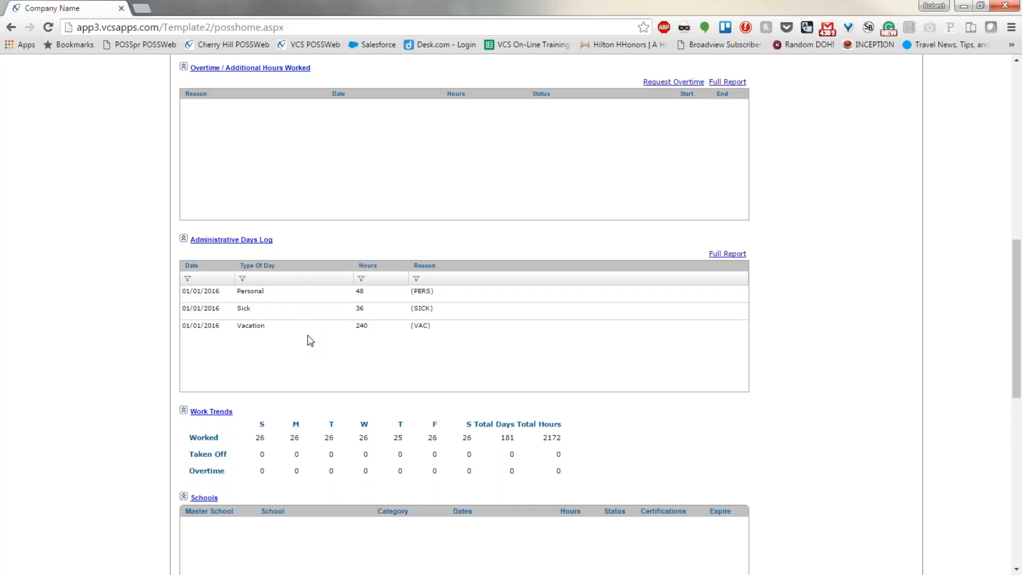
pyautogui.scroll(-3, 143, 341)
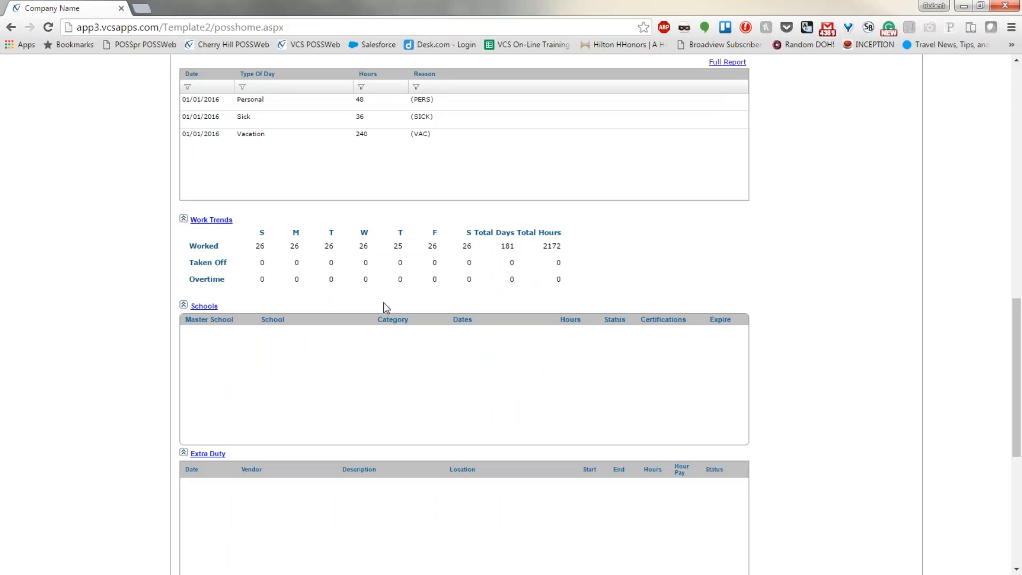
pyautogui.scroll(-3, 133, 318)
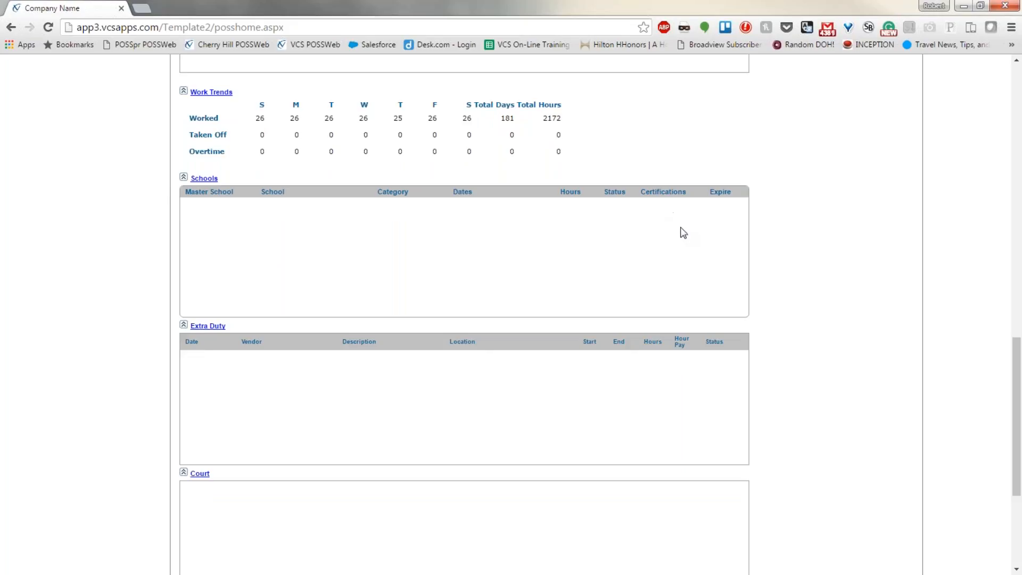
pyautogui.scroll(-4, 99, 242)
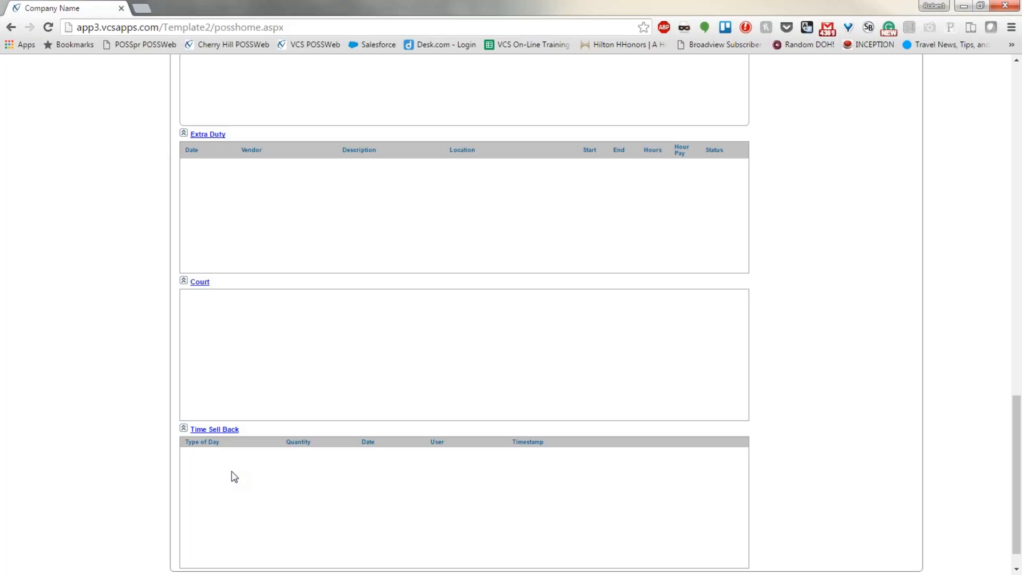
pyautogui.scroll(-1, 817, 425)
pyautogui.scroll(10, 817, 425)
pyautogui.scroll(7, 817, 425)
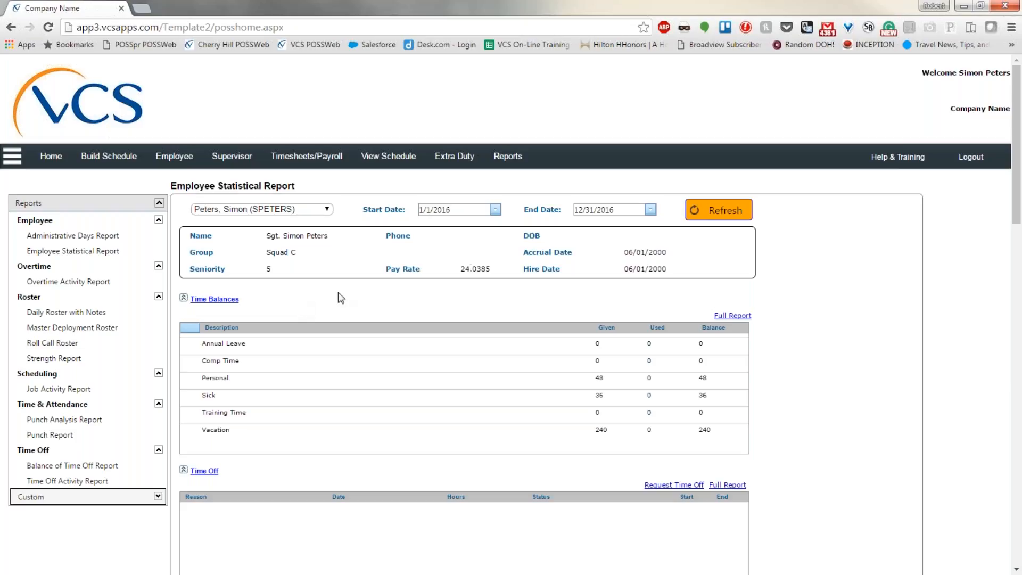
# Open the Help & Training portal, search it for "manage" and open the "SUPERVISOR - Manage Time Off" article
pyautogui.click(898, 158)
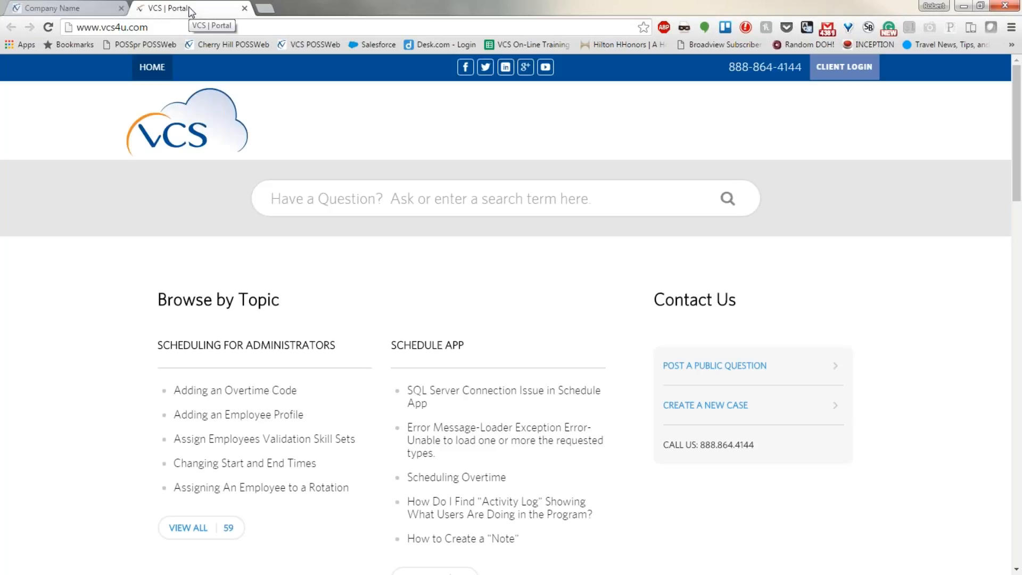
pyautogui.click(319, 202)
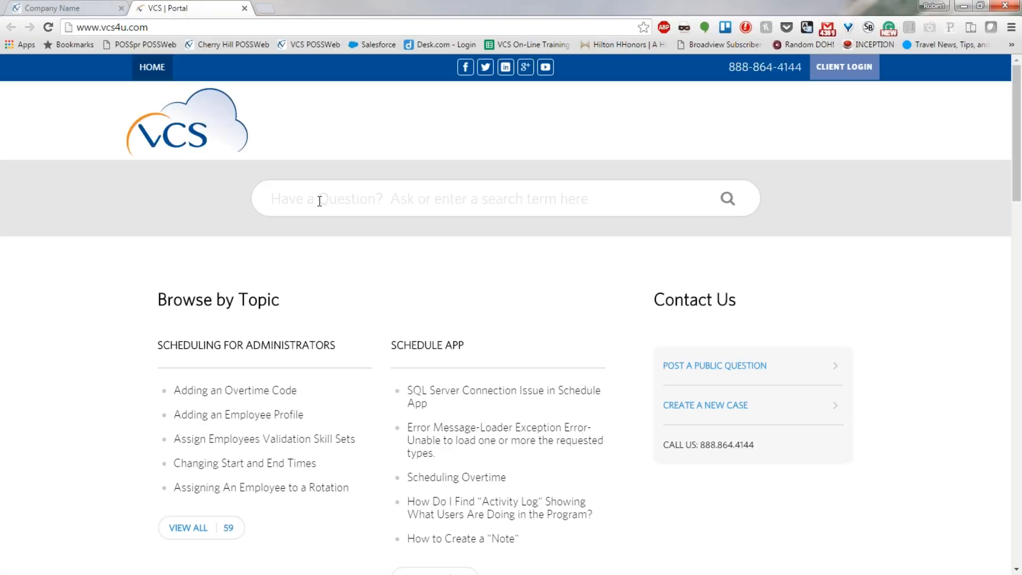
pyautogui.write('manage')
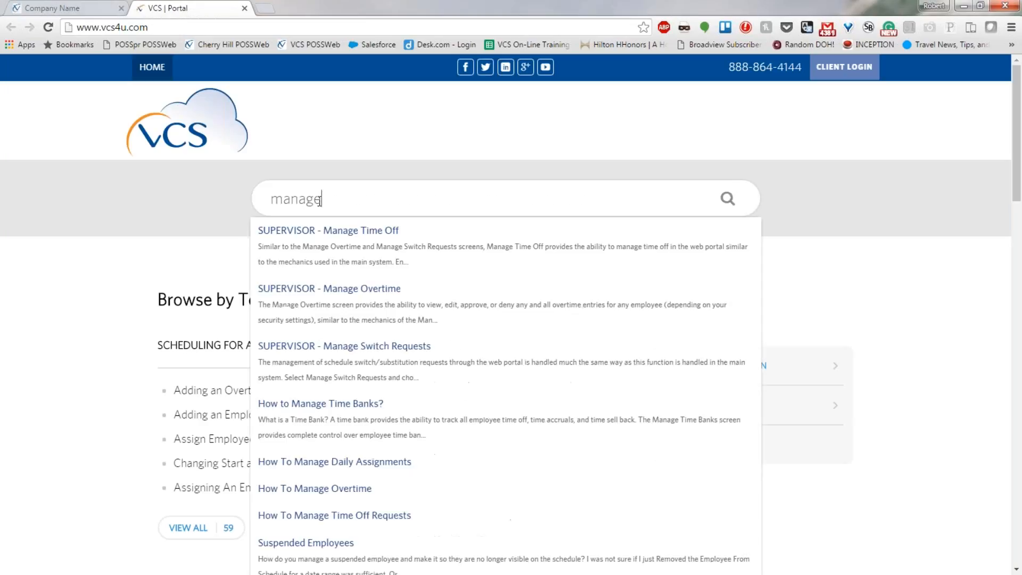
pyautogui.click(338, 234)
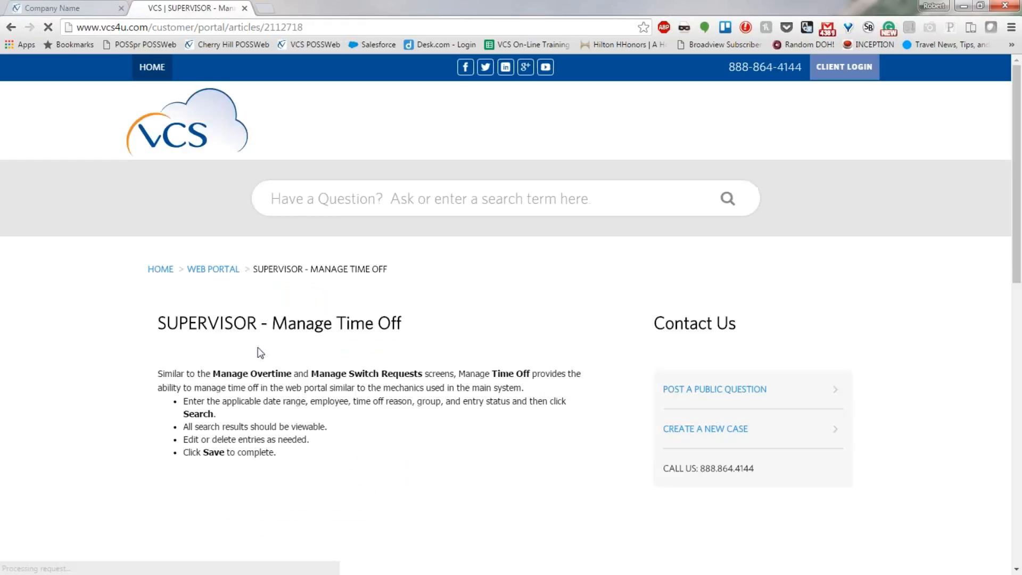
# Read through the Manage Time Off article and its example image, and return to the portal's home page
pyautogui.scroll(-6, 319, 373)
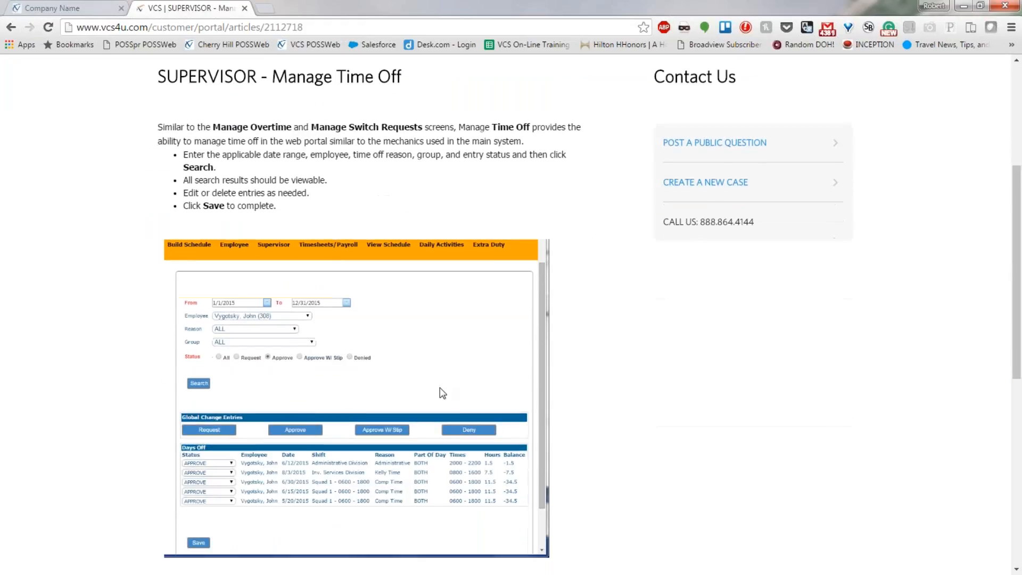
pyautogui.scroll(-4, 425, 399)
pyautogui.scroll(8, 417, 388)
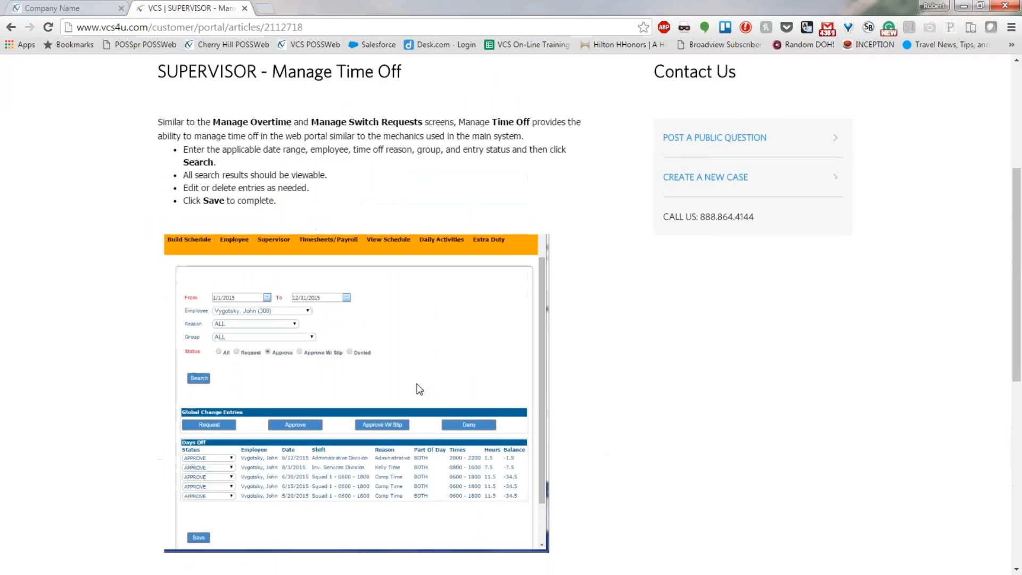
pyautogui.scroll(2, 420, 389)
pyautogui.click(160, 270)
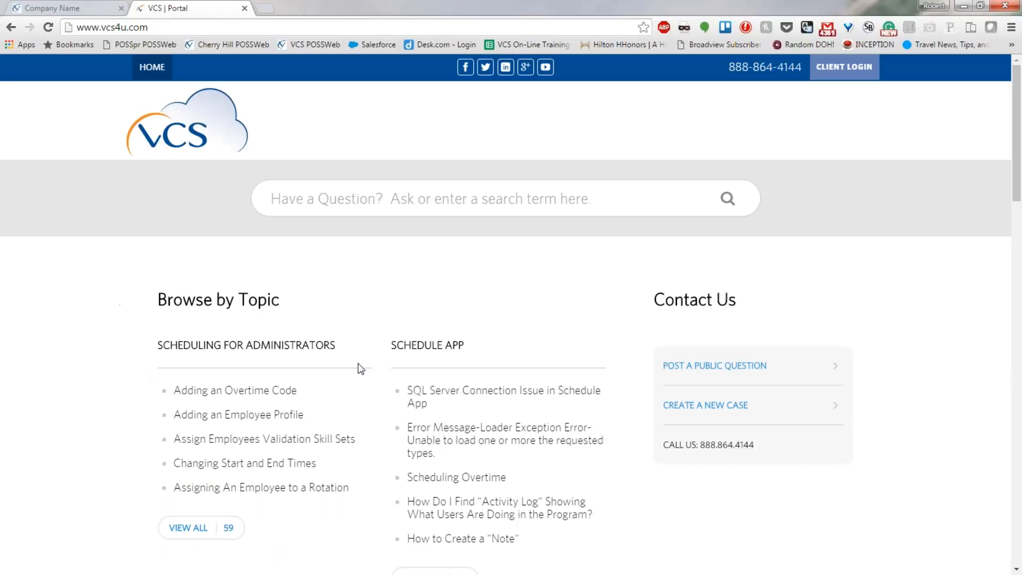
# Browse the help portal's topics, including Training Videos, Timesheets/Payroll, Web Portal and the Recent Q&A sections
pyautogui.scroll(-1, 379, 365)
pyautogui.scroll(-8, 379, 365)
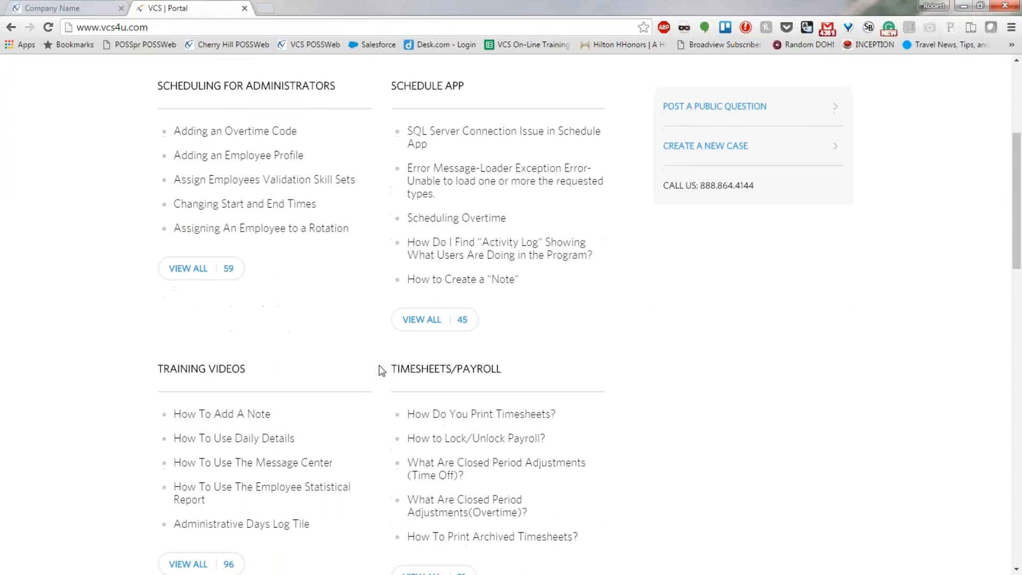
pyautogui.scroll(-5, 374, 386)
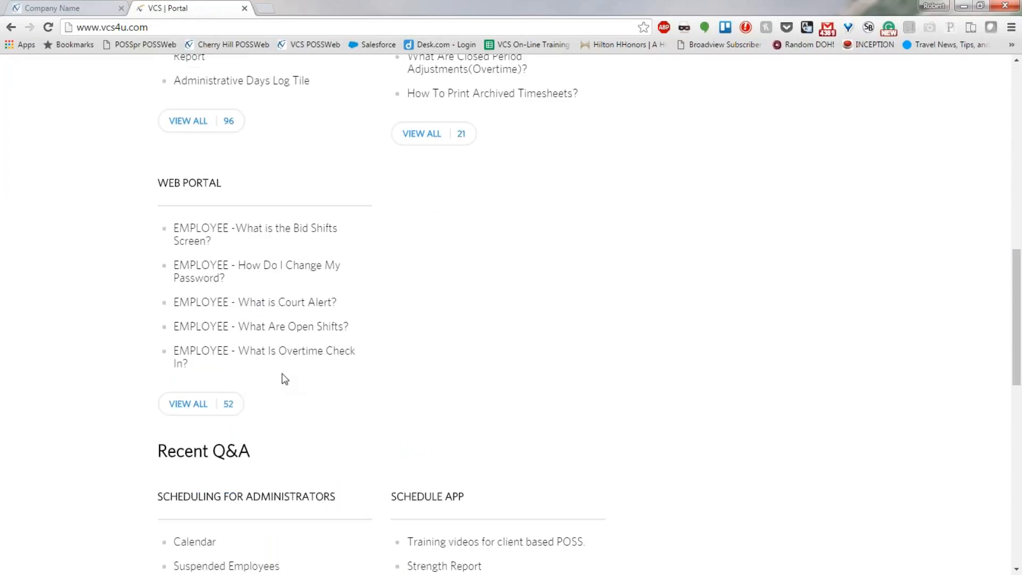
pyautogui.scroll(-5, 123, 294)
pyautogui.scroll(-8, 123, 294)
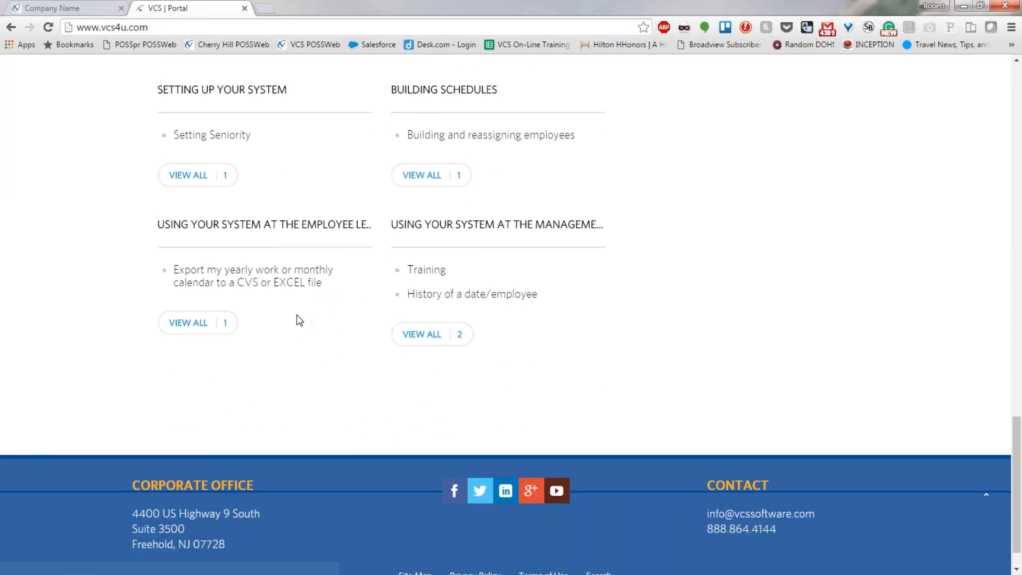
pyautogui.scroll(1, 109, 231)
pyautogui.scroll(2, 109, 230)
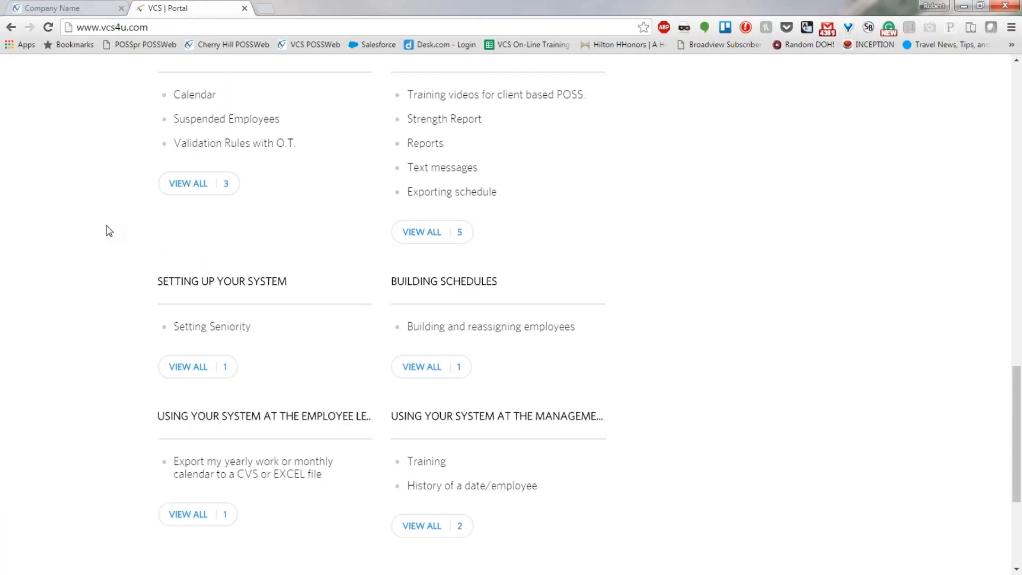
pyautogui.scroll(6, 109, 231)
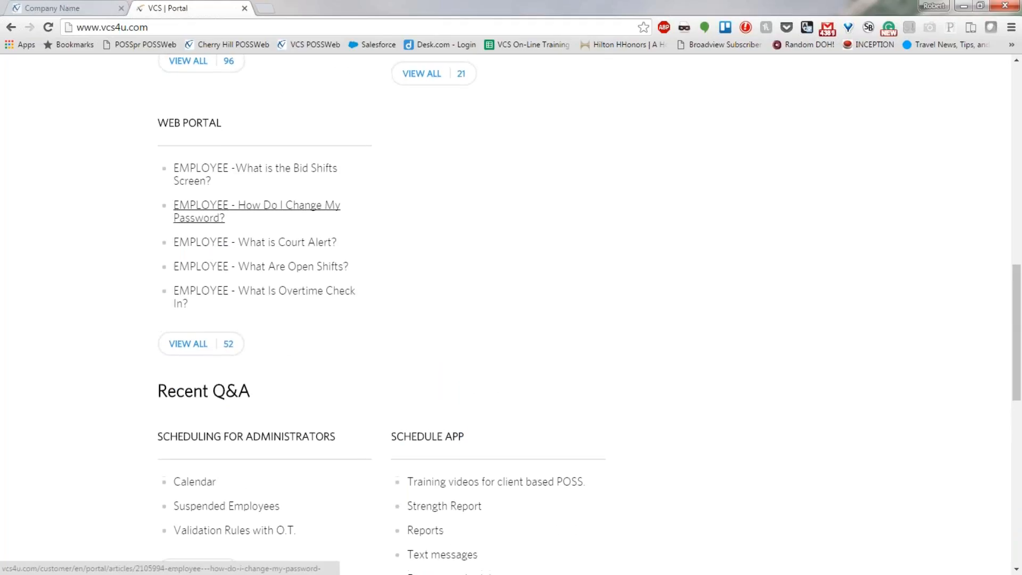
pyautogui.scroll(3, 213, 208)
pyautogui.scroll(7, 255, 371)
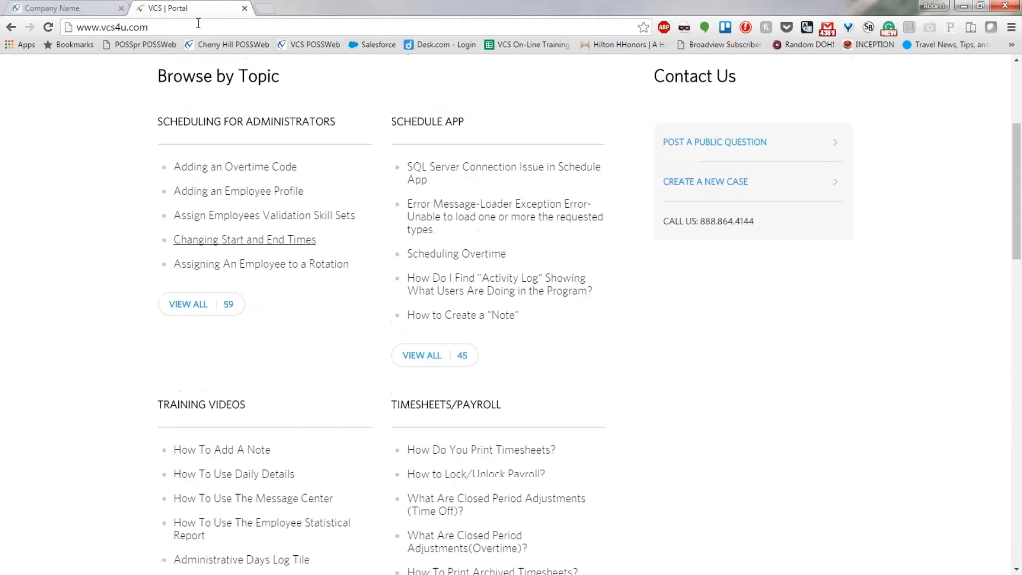
# Switch back and forth between the scheduling site and the help portal, and close the portal
pyautogui.click(68, 7)
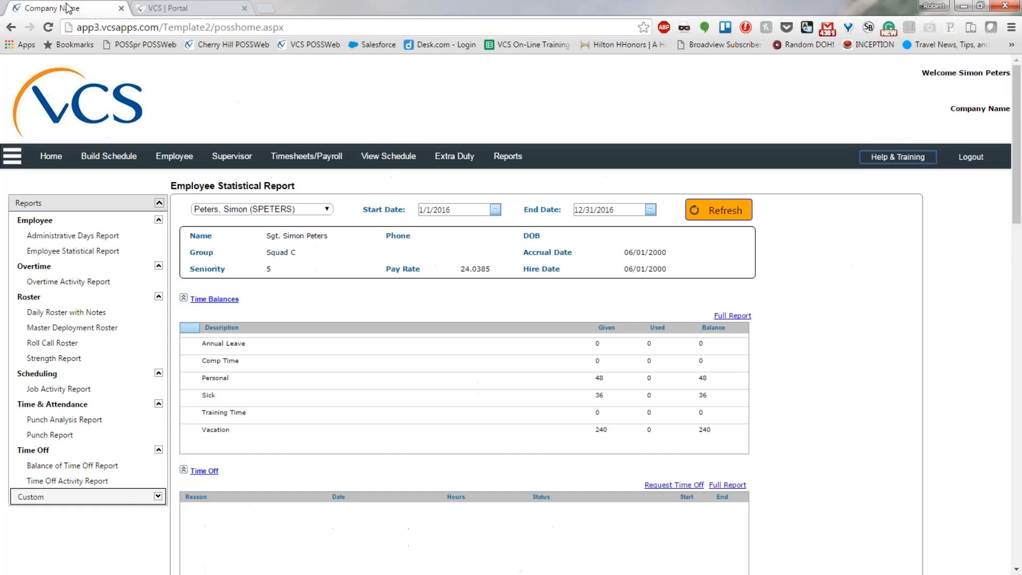
pyautogui.click(191, 7)
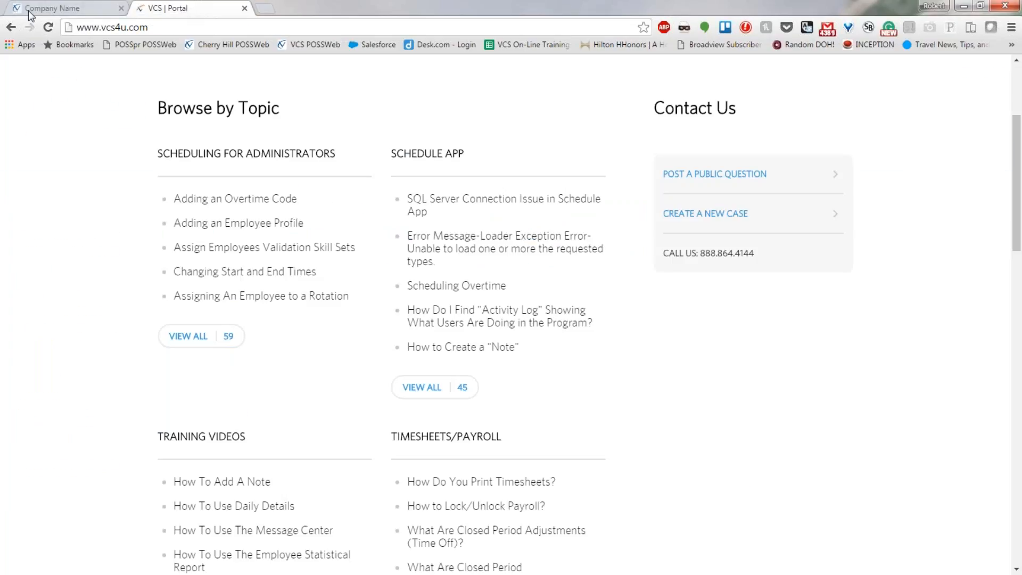
pyautogui.click(66, 8)
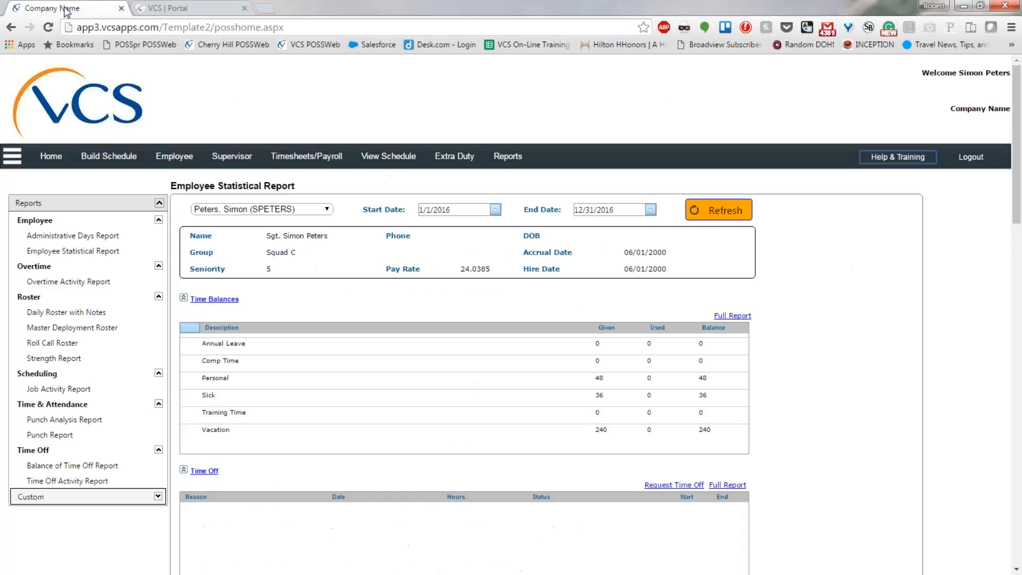
pyautogui.click(176, 9)
pyautogui.scroll(2, 211, 117)
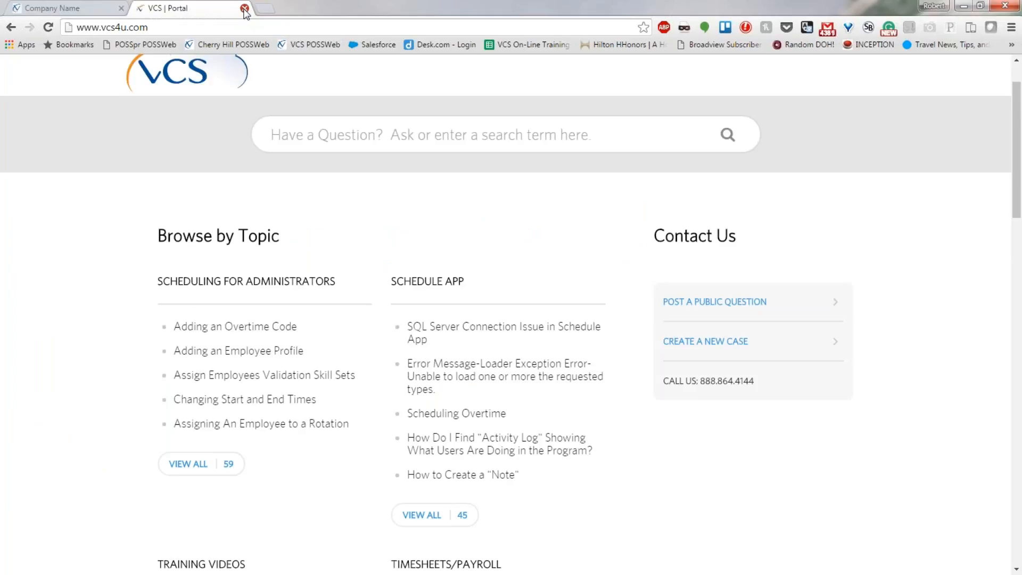
pyautogui.click(244, 8)
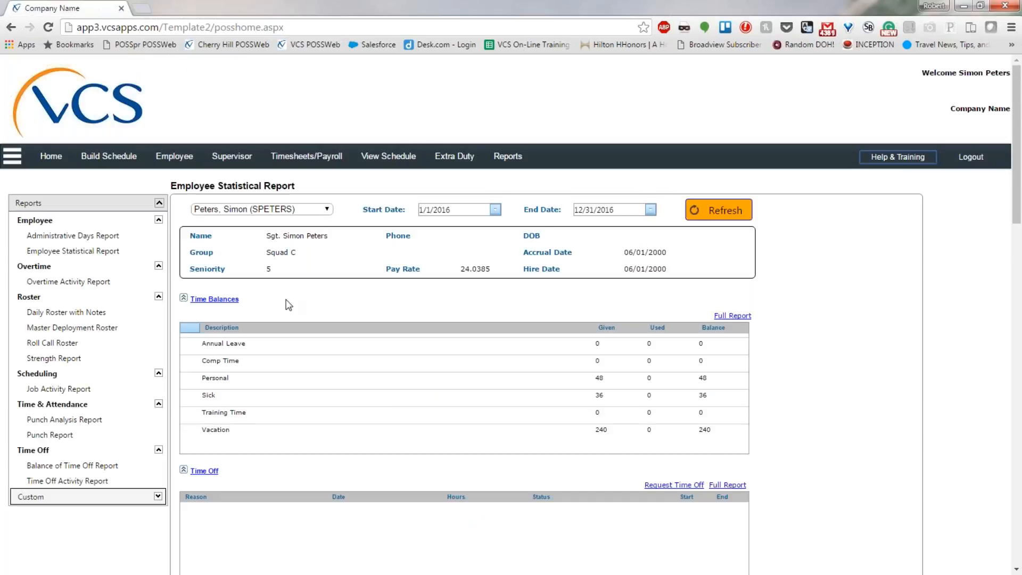
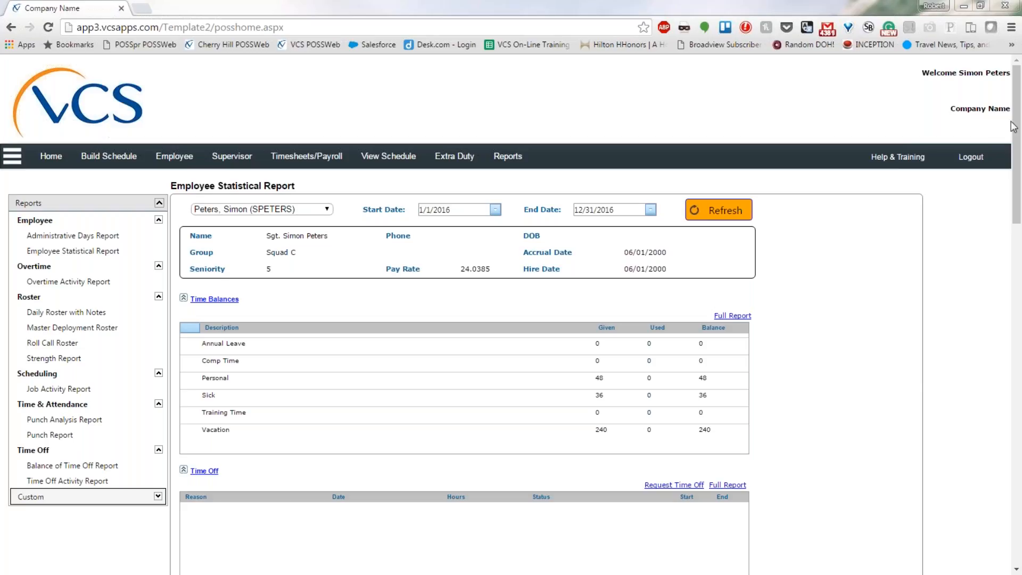
# Log out of the current account and log in with the user name secadm and the account password
pyautogui.click(970, 157)
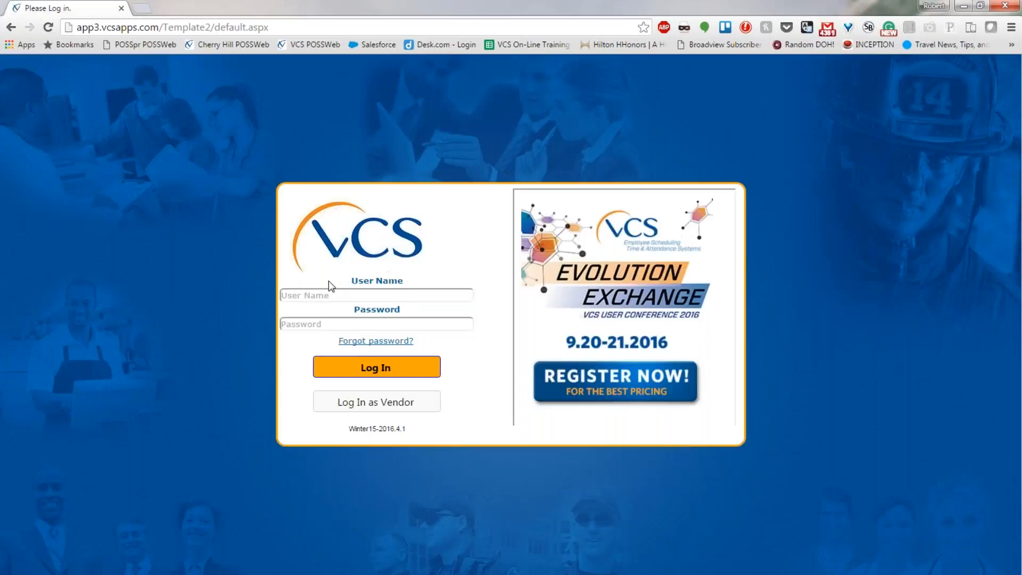
pyautogui.click(327, 295)
pyautogui.write('secadm')
pyautogui.press('Tab')
pyautogui.write('******')
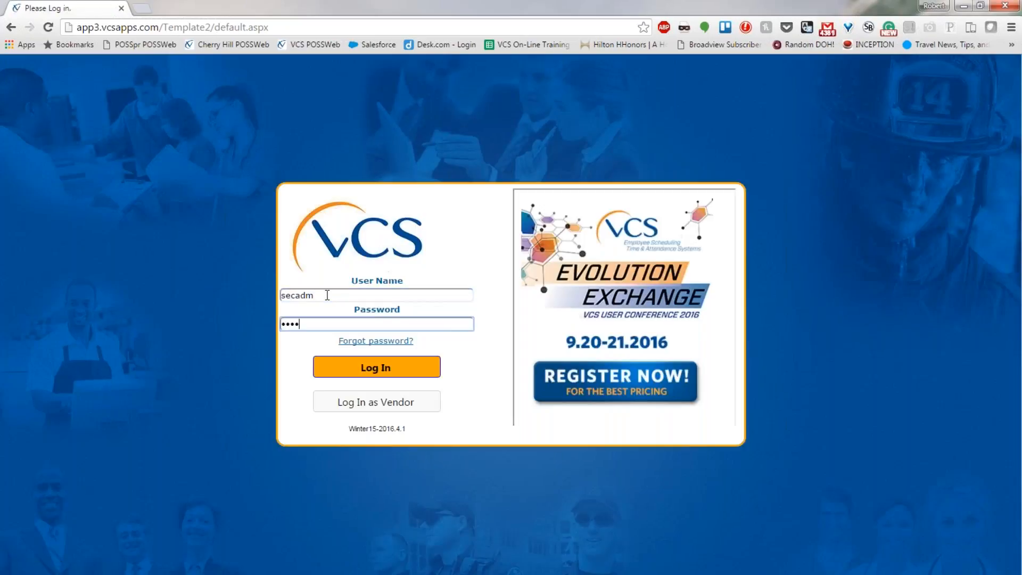
pyautogui.press('Return')
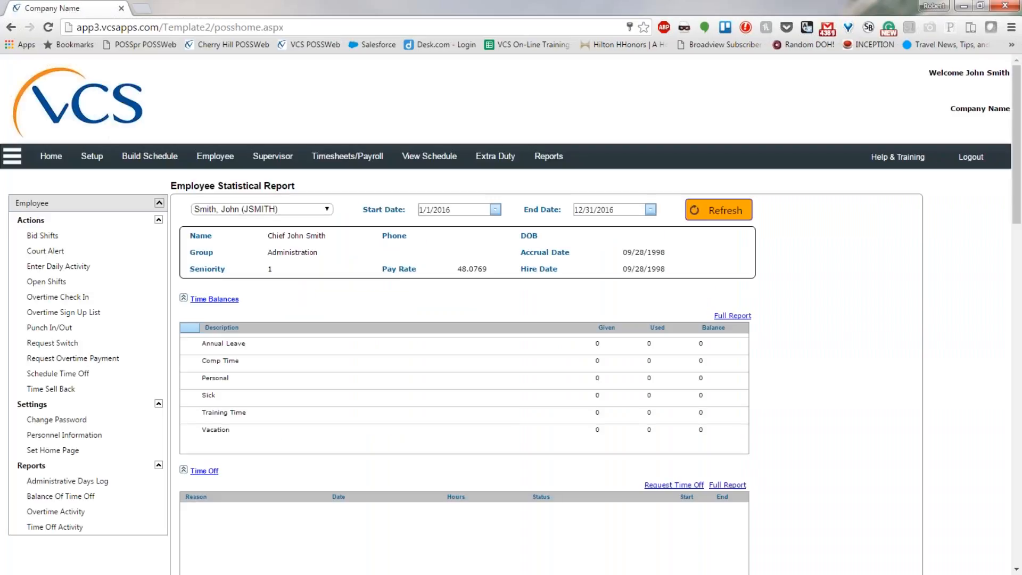
# Open the Site Content settings in Setup to examine the schedule dates, overtime control and other controls
pyautogui.click(89, 159)
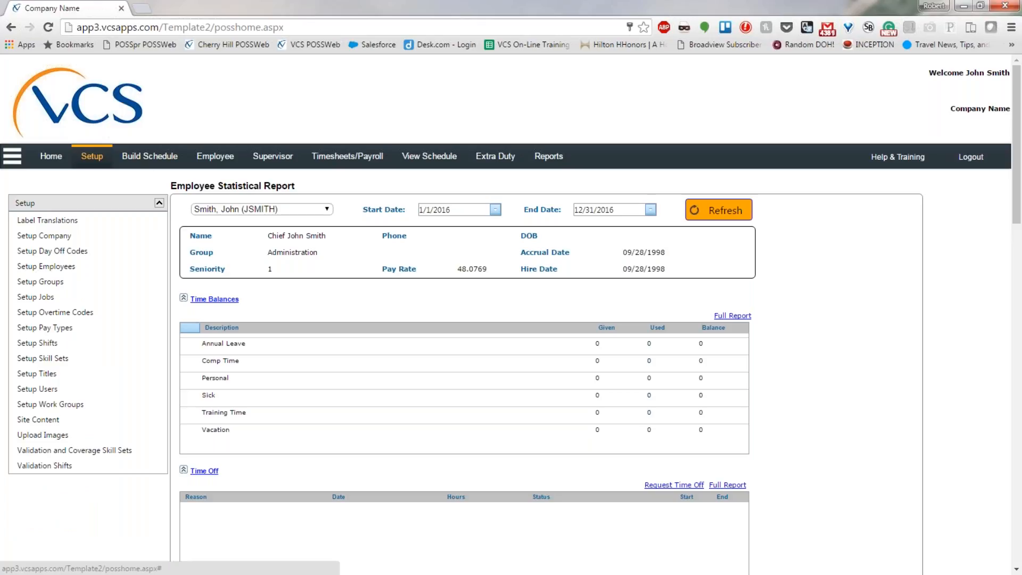
pyautogui.click(38, 421)
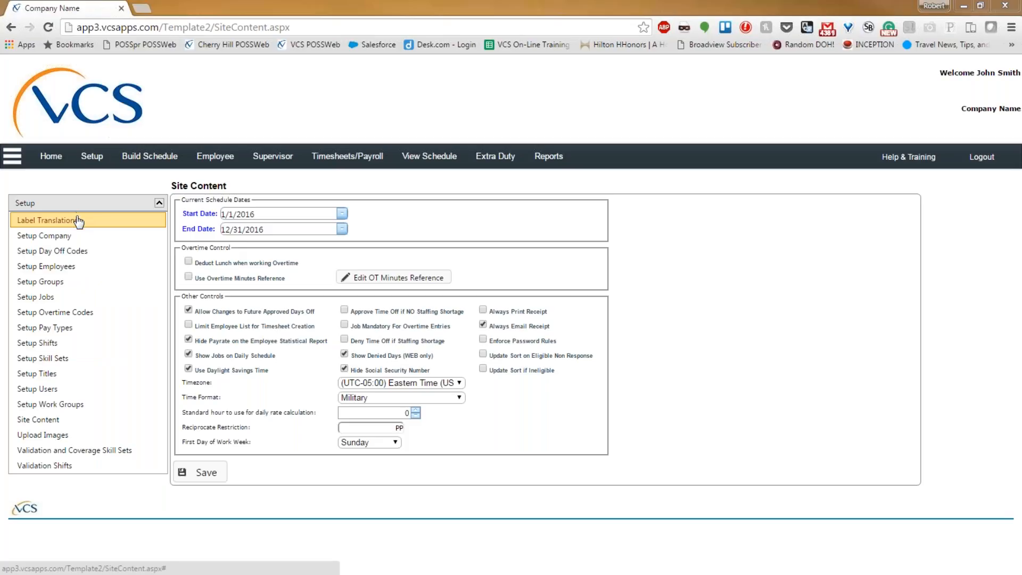
# Examine the fourth listed employee's Application settings in Setup Employees, and open the Validation and Coverage Skill Sets page
pyautogui.click(55, 268)
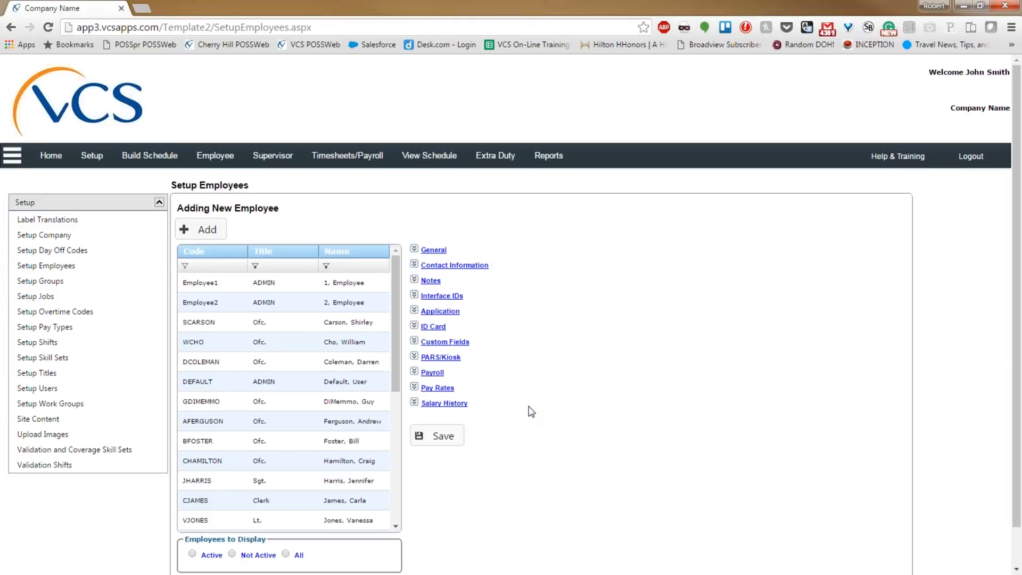
pyautogui.scroll(-1, 530, 412)
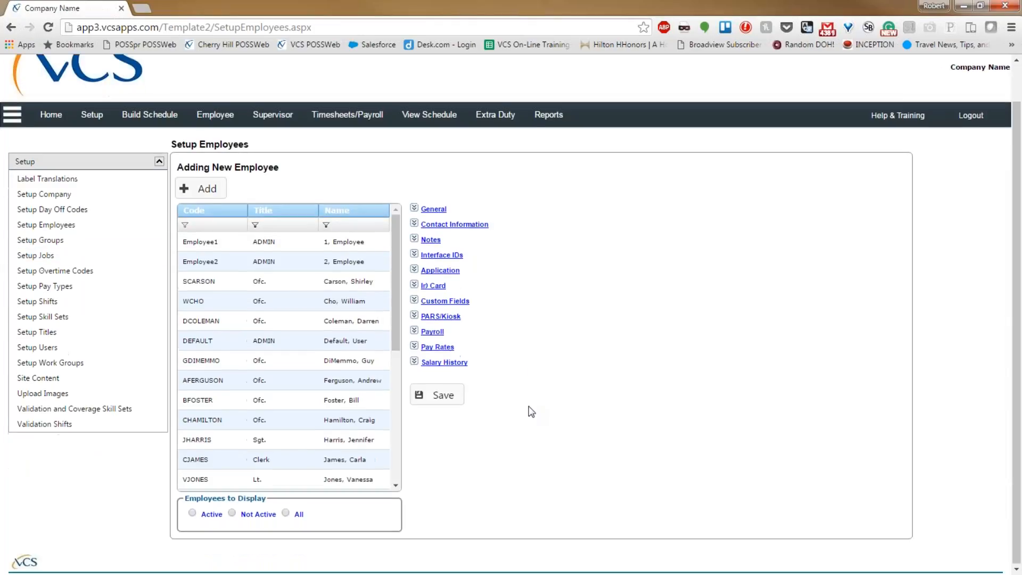
pyautogui.click(193, 303)
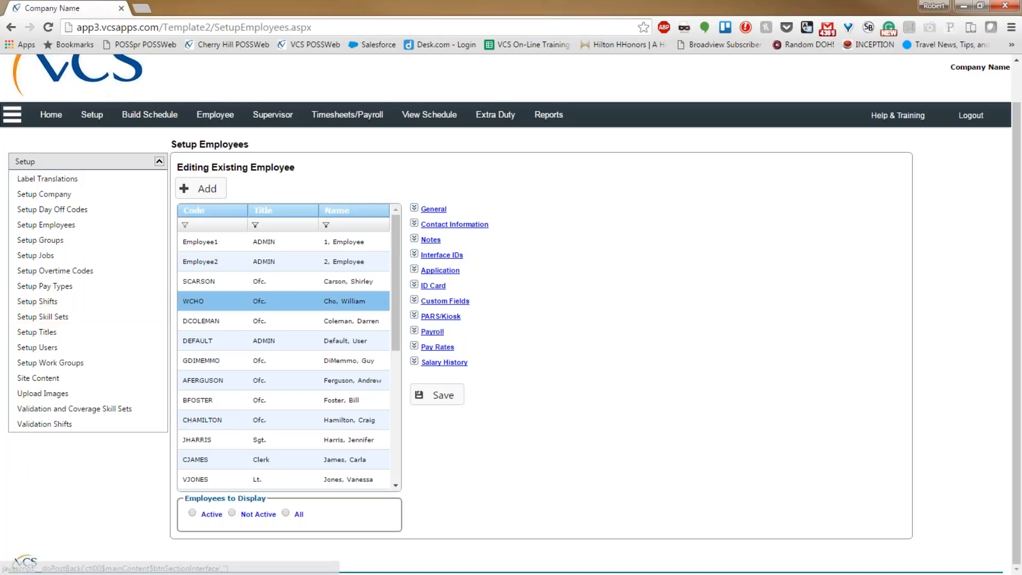
pyautogui.click(454, 271)
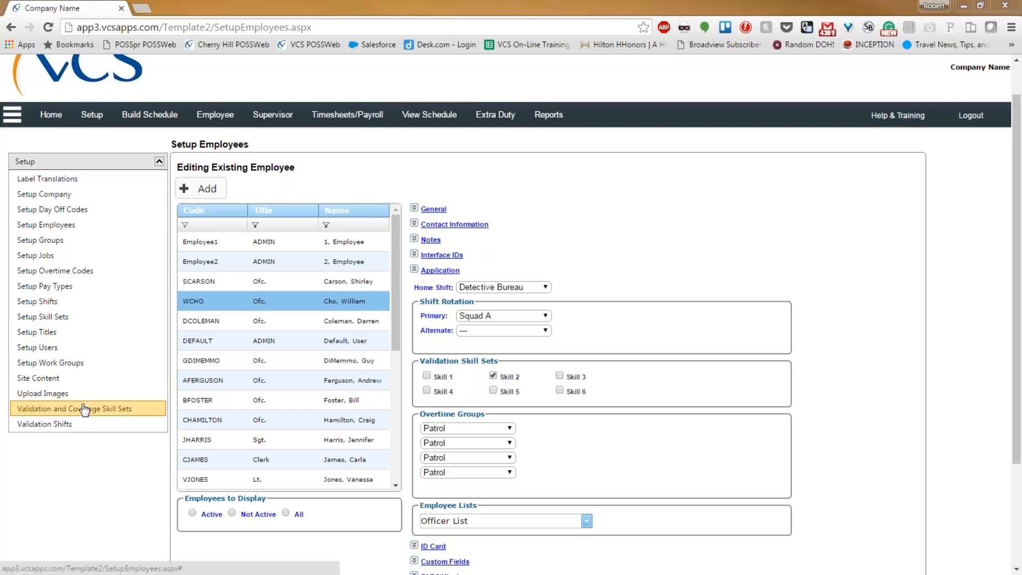
pyautogui.click(51, 408)
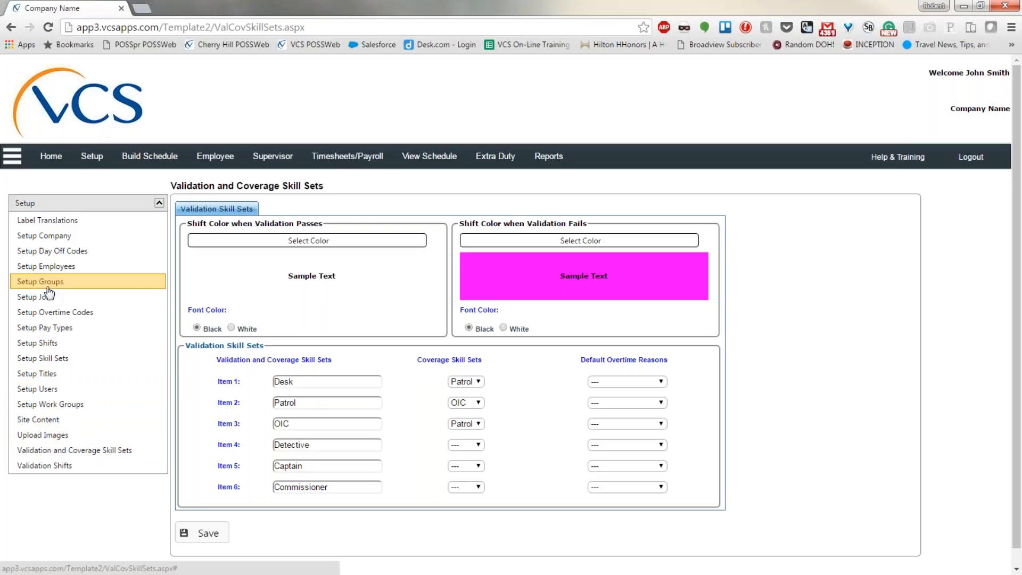
# In Setup Employees, set the fifth listed employee's Home Shift to Patrol Day Shift and save the record
pyautogui.click(47, 266)
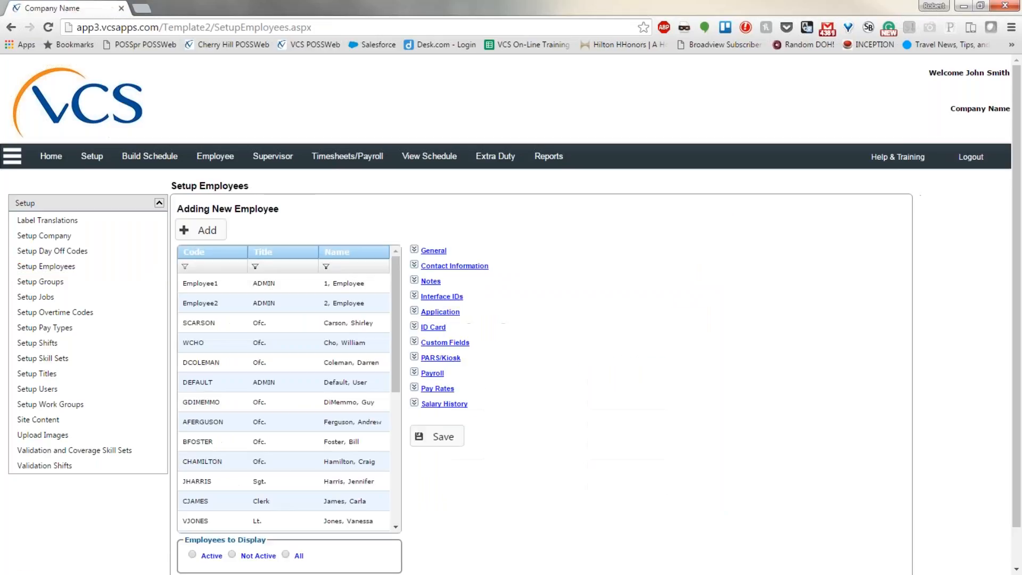
pyautogui.click(198, 367)
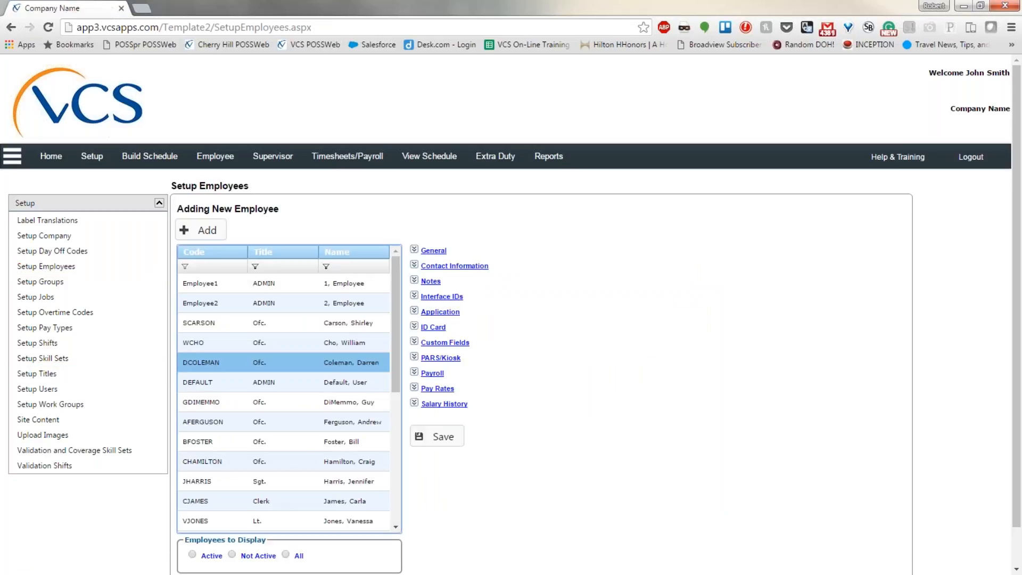
pyautogui.click(441, 317)
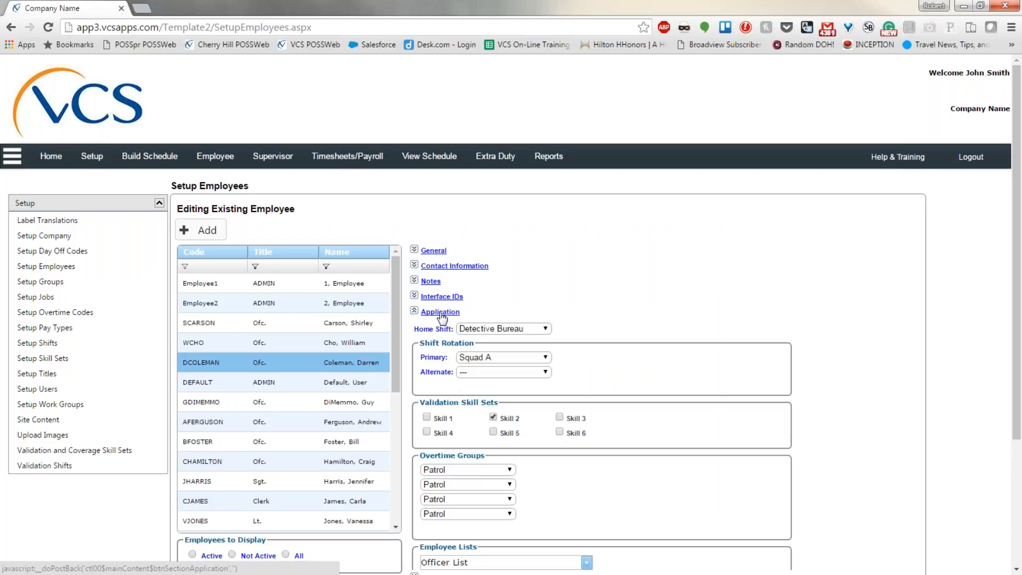
pyautogui.click(546, 329)
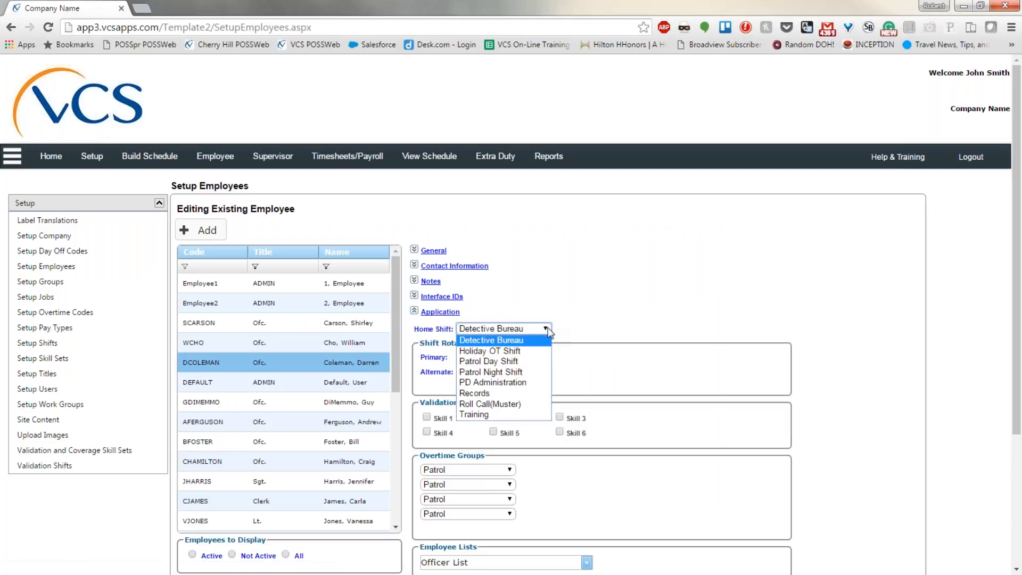
pyautogui.click(549, 331)
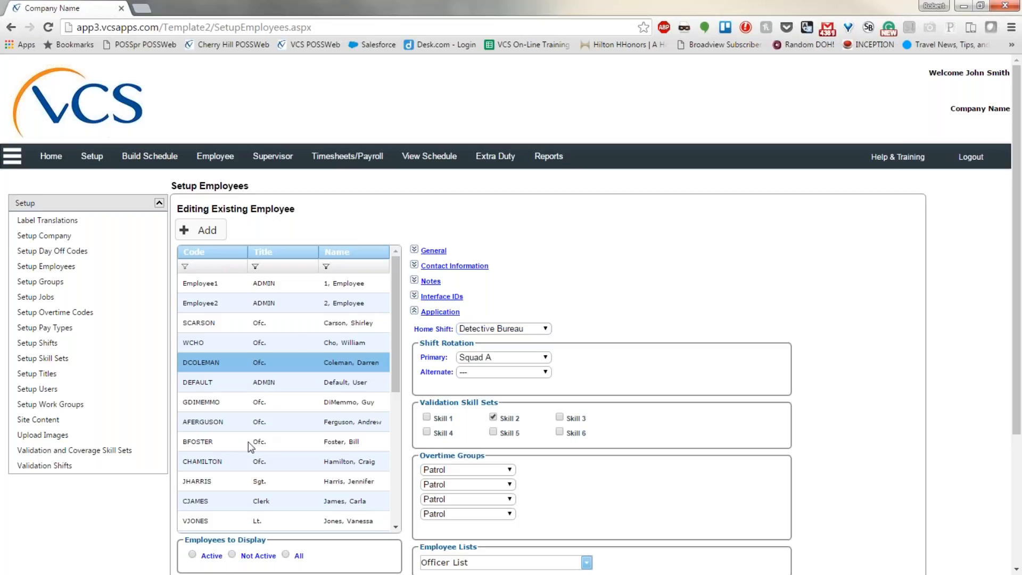
pyautogui.click(545, 330)
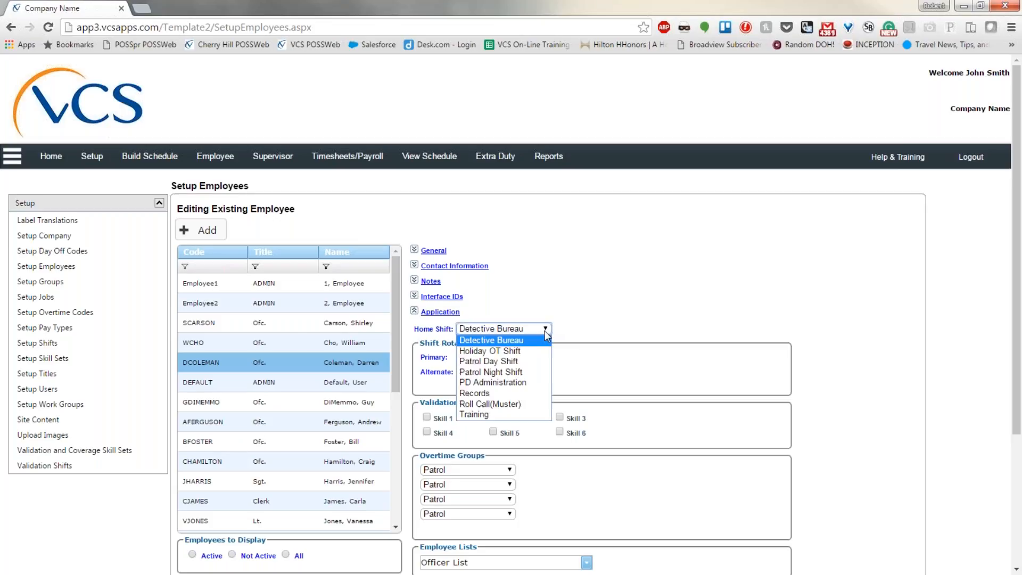
pyautogui.click(523, 365)
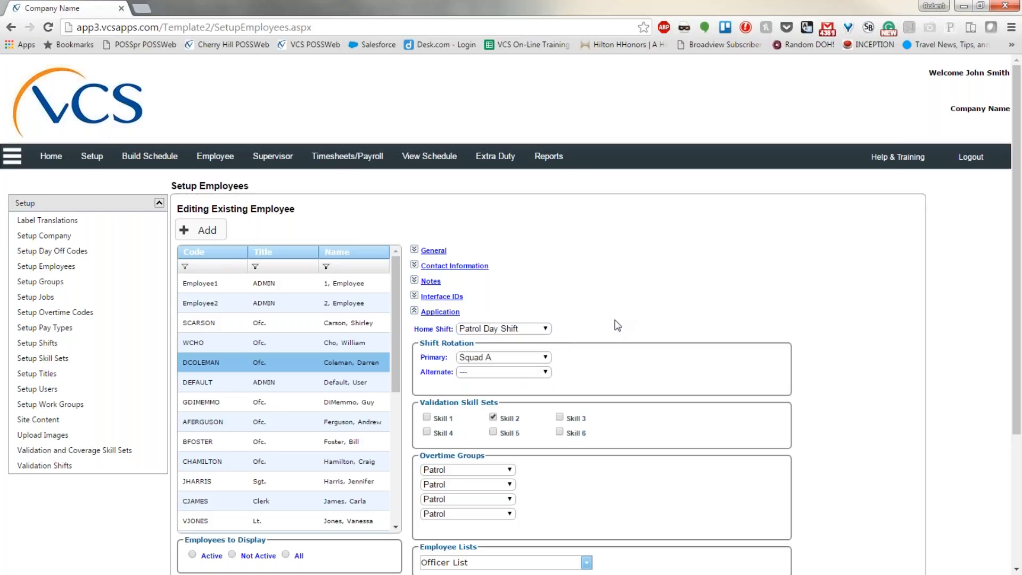
pyautogui.scroll(-3, 617, 326)
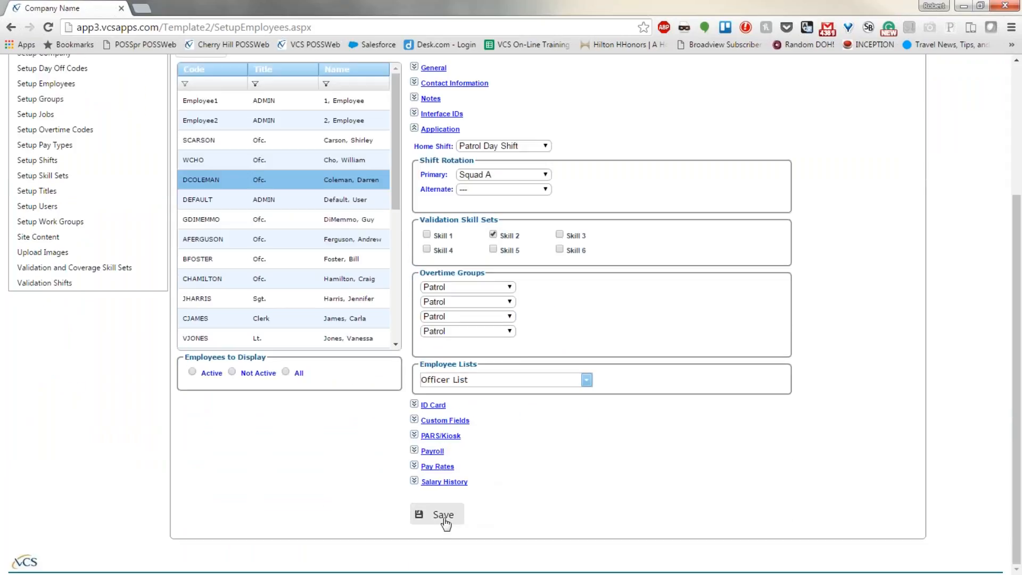
pyautogui.click(433, 517)
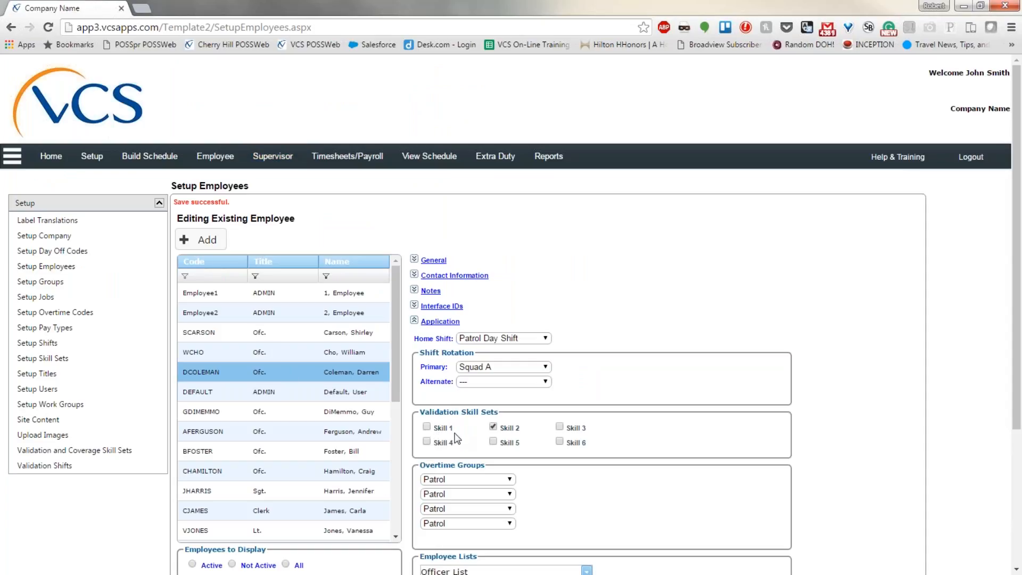
# Expand the same employee's Interface IDs section to examine its fields, and switch to the VCS desktop application's Main Schedule
pyautogui.click(640, 304)
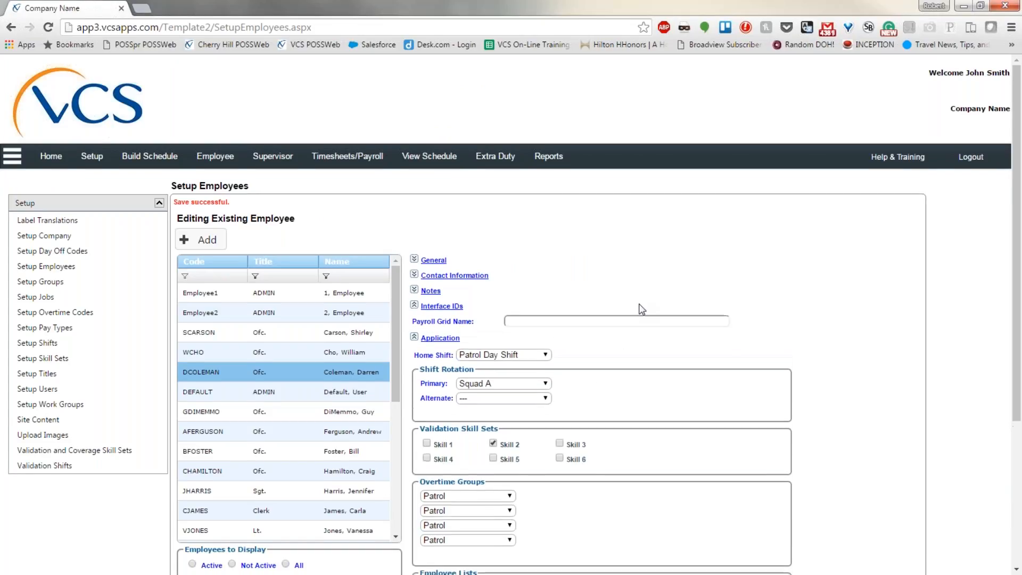
pyautogui.scroll(-1, 639, 304)
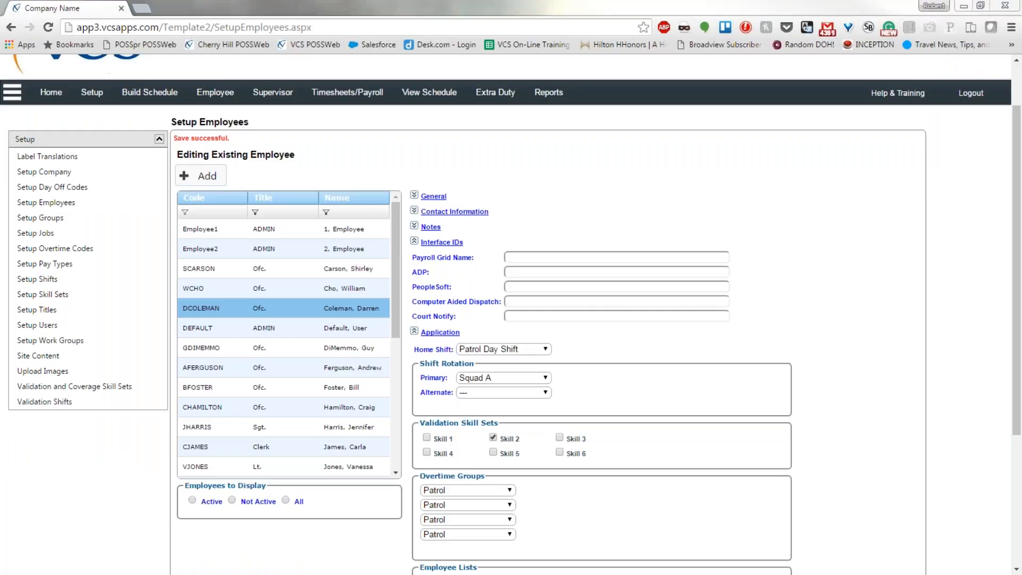
pyautogui.moveTo(0, 149); pyautogui.dragTo(567, 34)
pyautogui.doubleClick(567, 34)
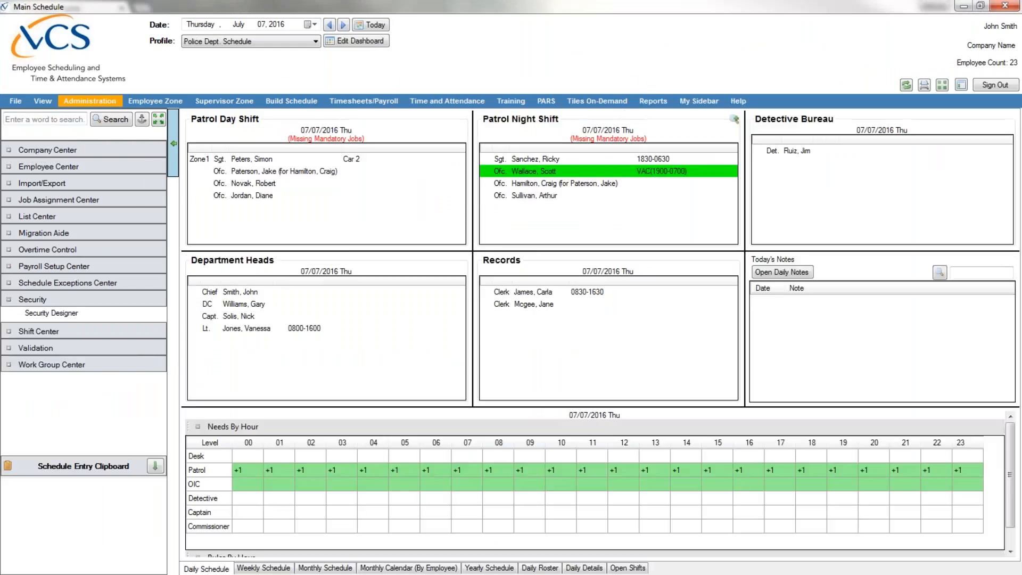
# Review the desktop application's Validation and Coverage Skill Sets window, and close it
pyautogui.click(56, 346)
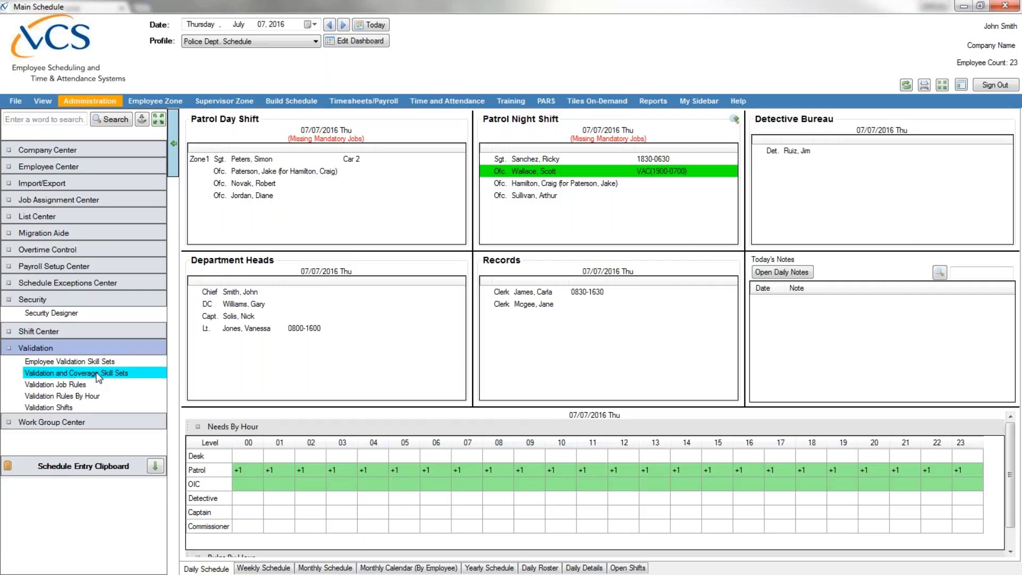
pyautogui.click(96, 373)
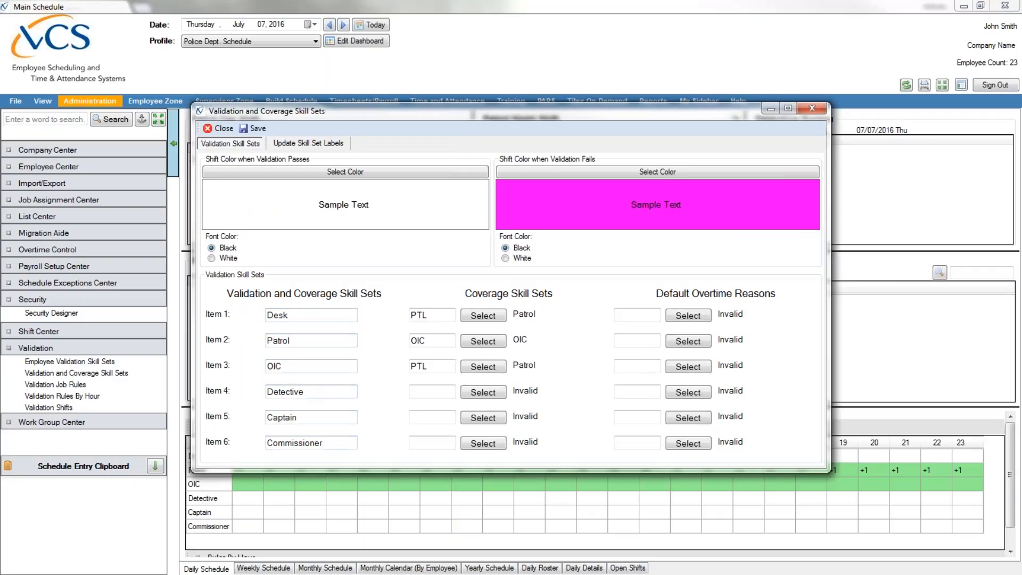
pyautogui.click(218, 130)
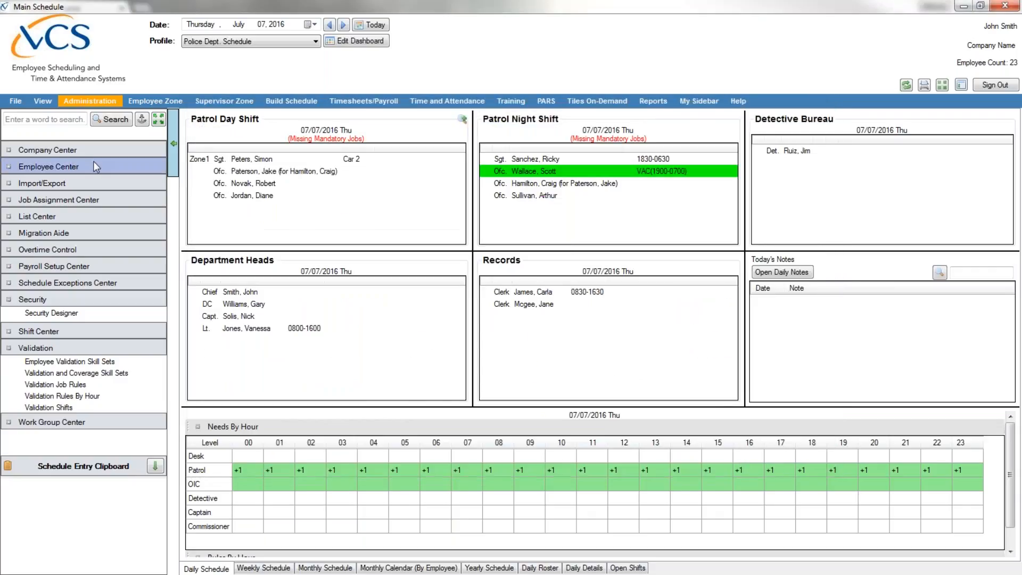
# In Employee Profile, examine the sixth listed employee's Interface IDs and Application settings, and compare the third listed employee's Application settings
pyautogui.click(88, 168)
pyautogui.click(67, 198)
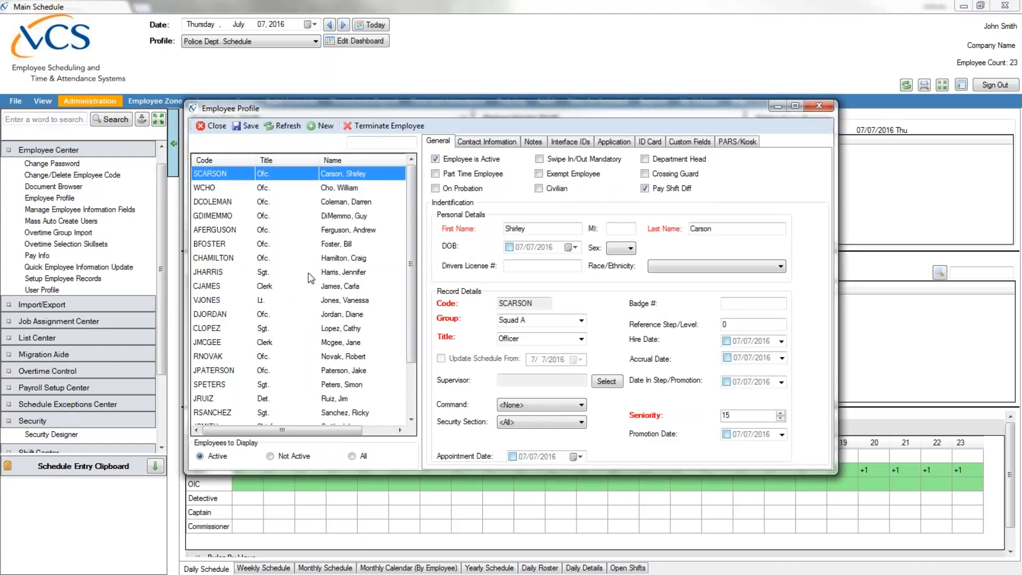
pyautogui.click(338, 245)
pyautogui.click(566, 141)
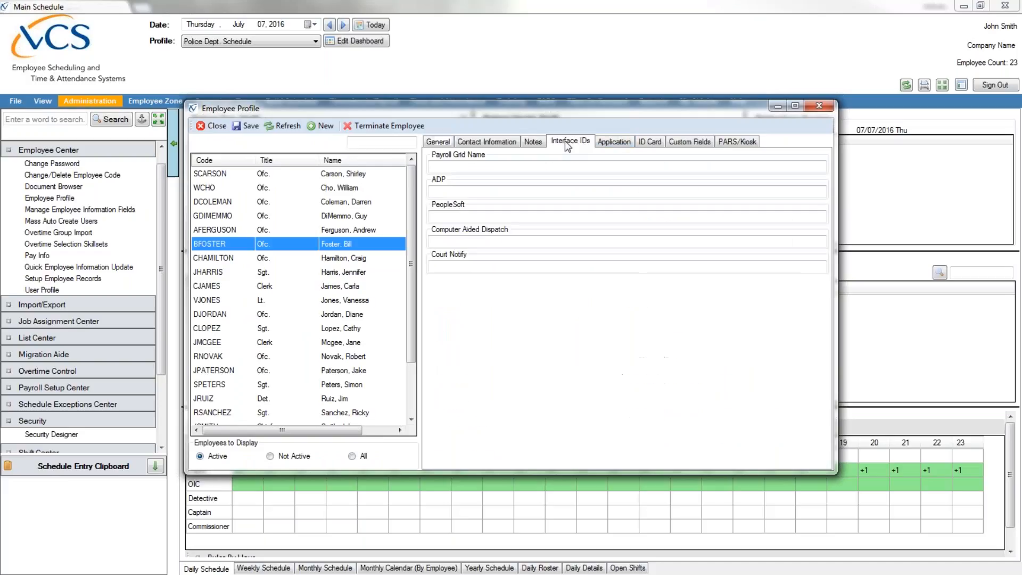
pyautogui.click(614, 141)
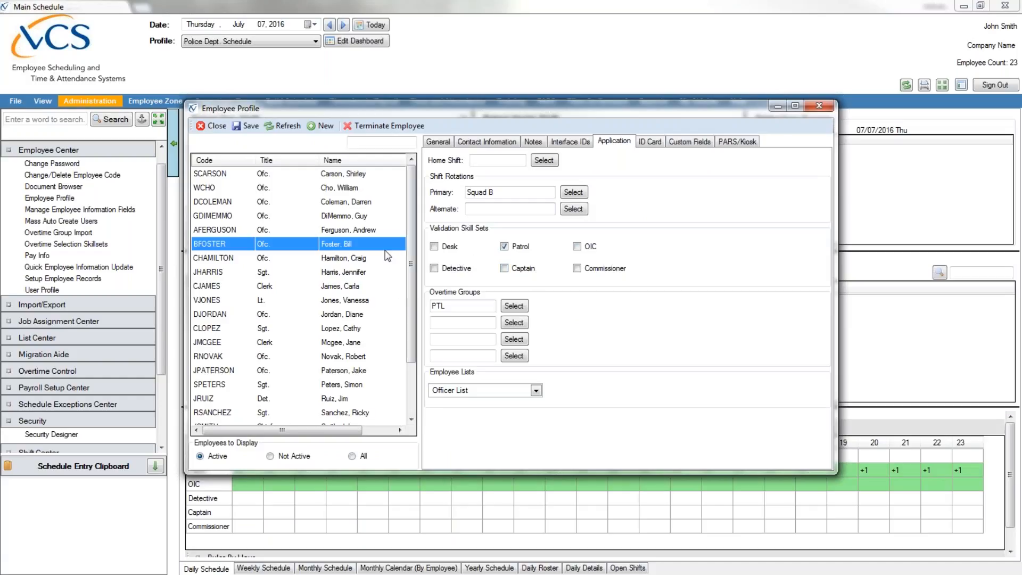
pyautogui.click(341, 202)
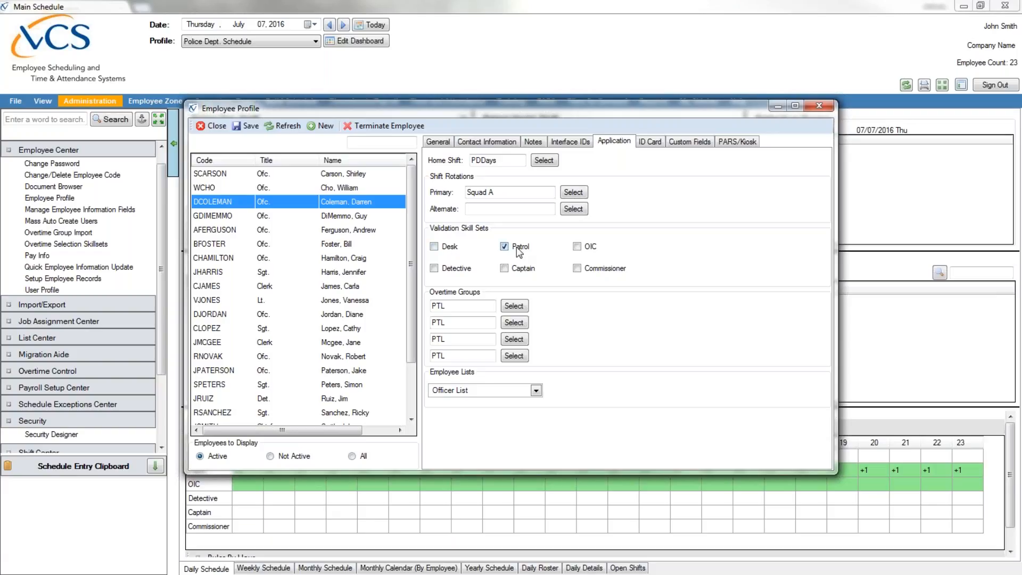
# Open Employee Validation Skill Sets, load all active employees, and examine the skills assigned to each one
pyautogui.click(155, 473)
pyautogui.click(155, 469)
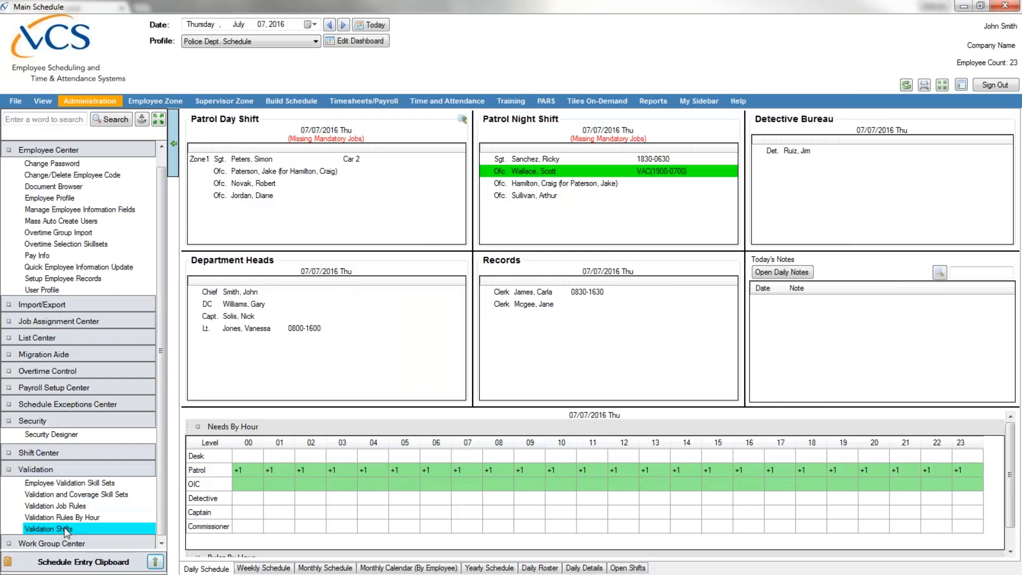
pyautogui.click(71, 485)
pyautogui.click(237, 167)
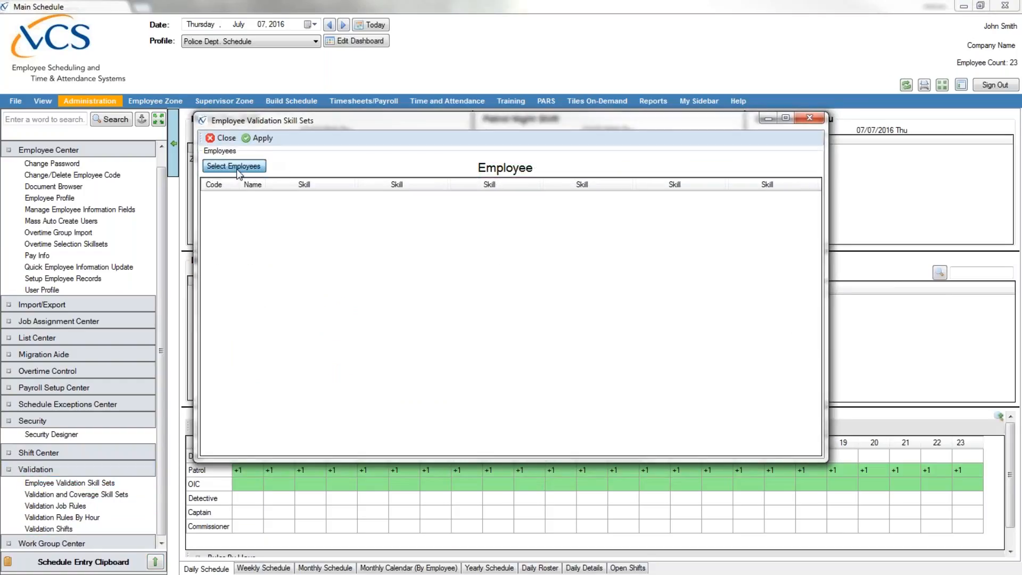
pyautogui.click(382, 208)
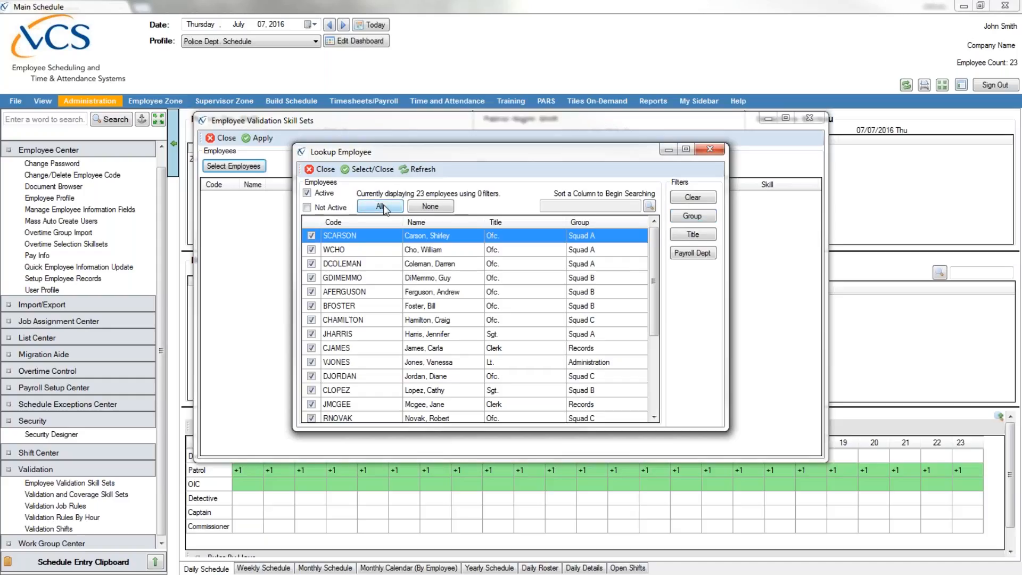
pyautogui.click(375, 168)
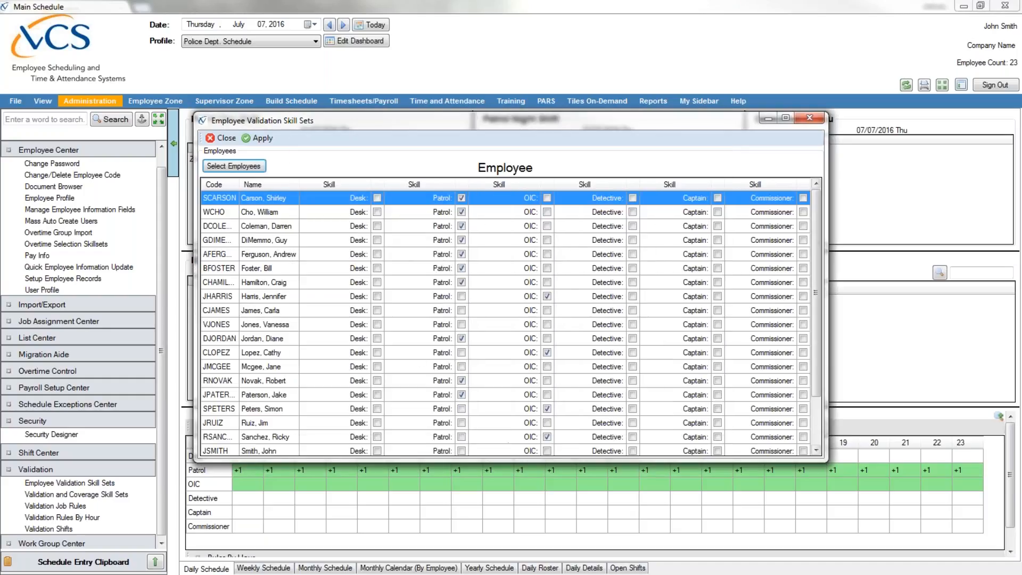
pyautogui.moveTo(820, 384); pyautogui.dragTo(831, 352)
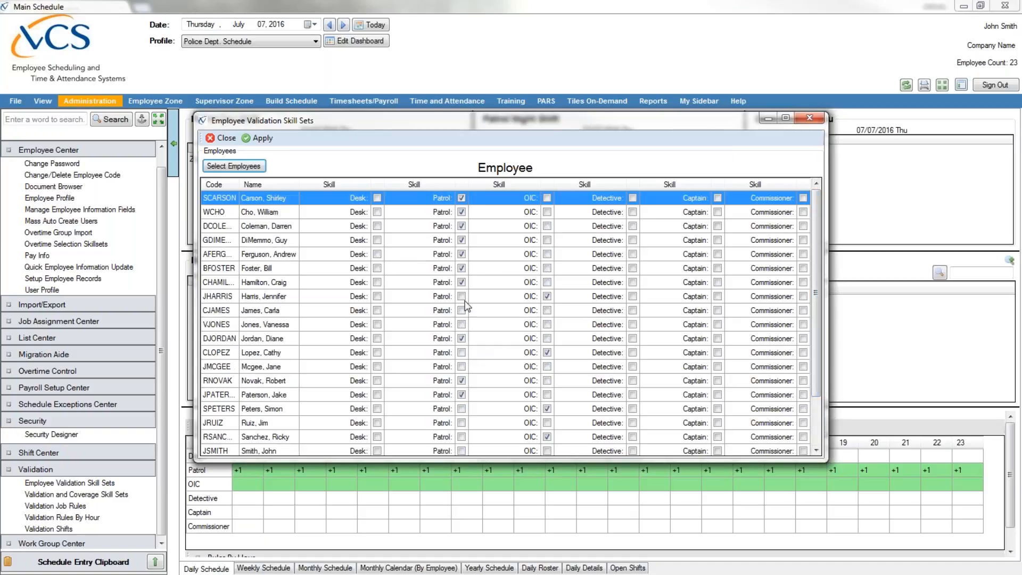